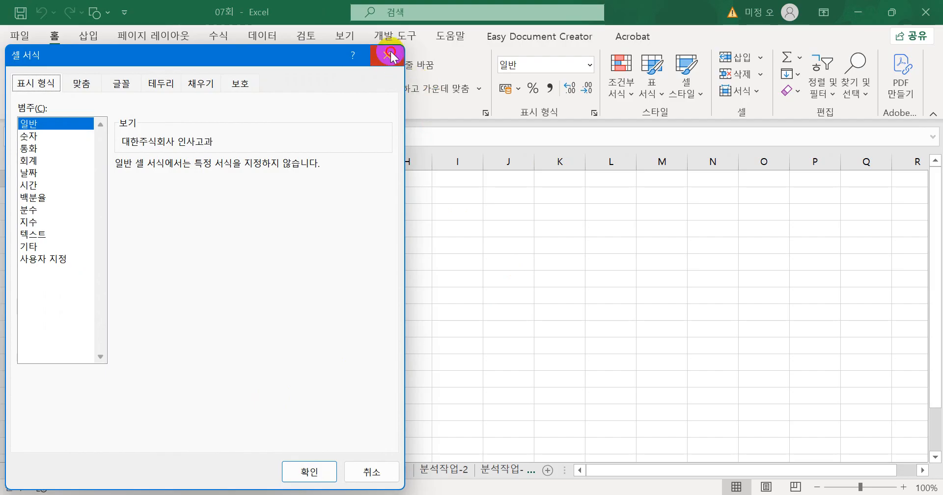
Insert a note on cell C1, replacing its default text with "2025년도 상반기".
right_click(157, 184)
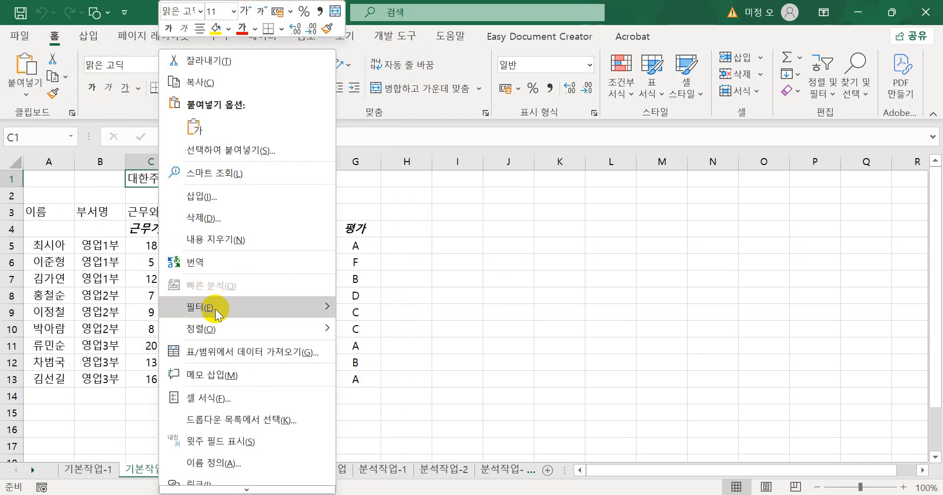
click(228, 373)
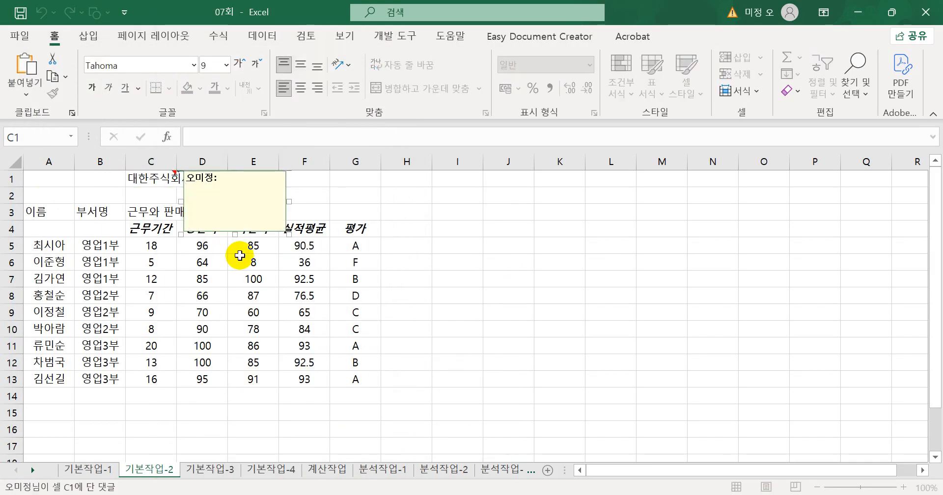
drag(193, 200, 178, 158)
key(Delete)
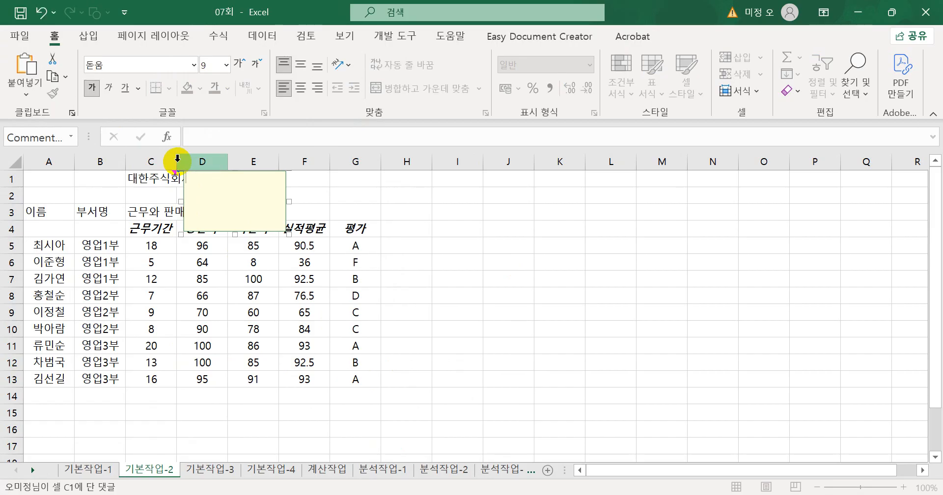
text(2025년도 상반기)
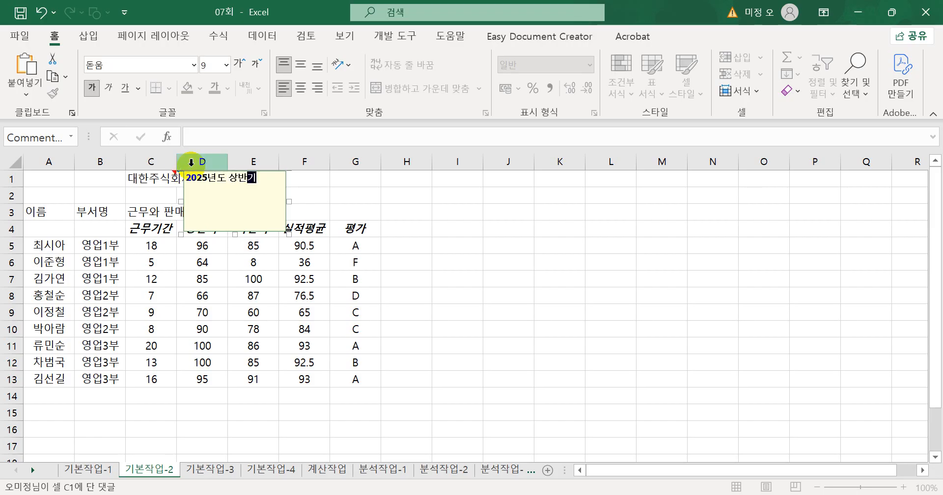
click(368, 199)
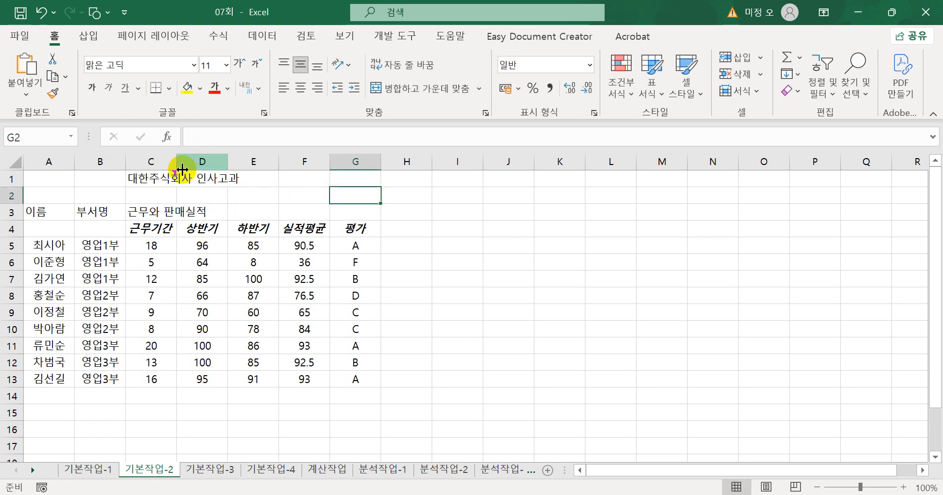
Make the note on cell C1 always shown on the sheet.
click(160, 178)
right_click(159, 179)
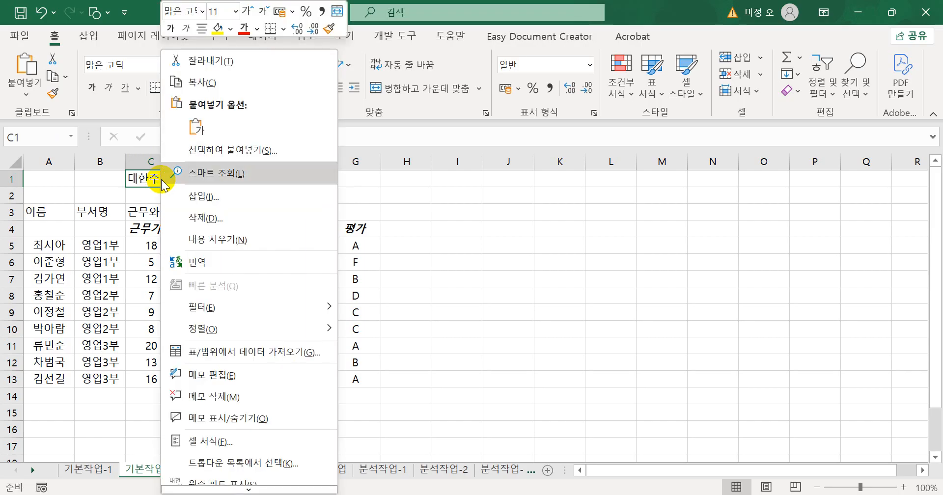
click(225, 418)
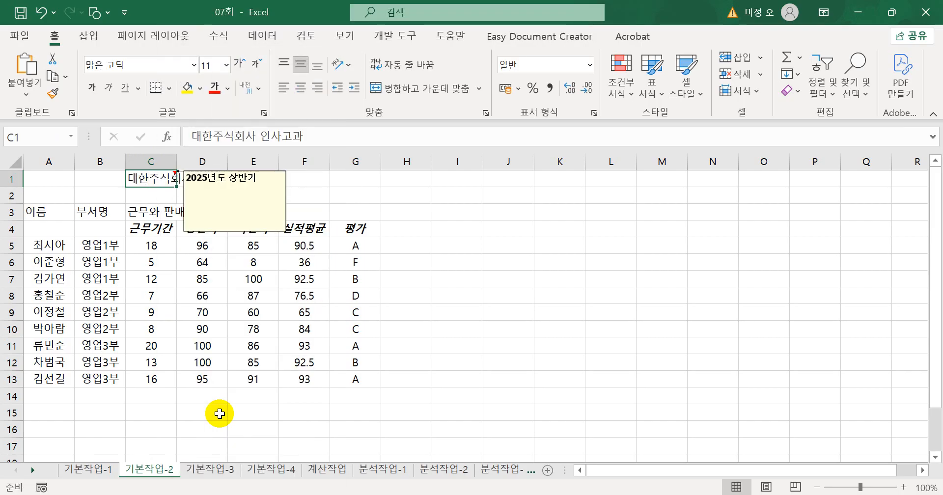
Format the C1 note so its box resizes automatically to fit the text.
click(288, 186)
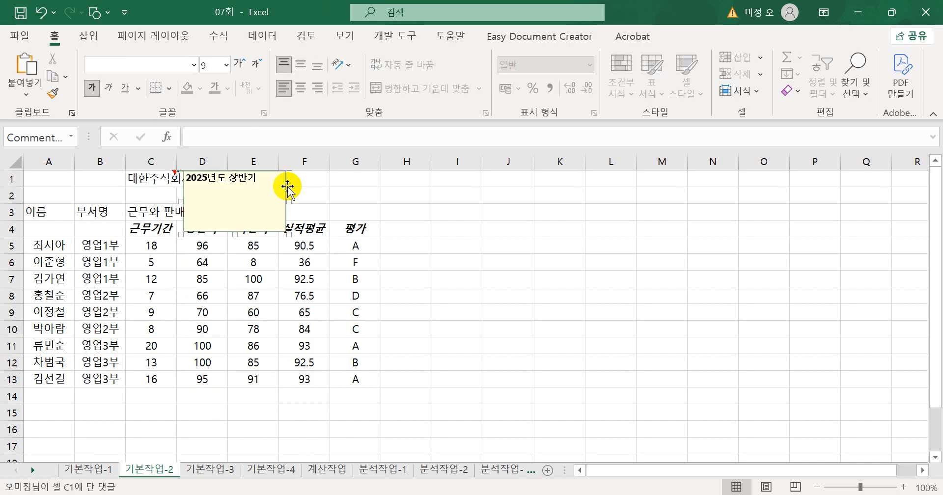
right_click(288, 187)
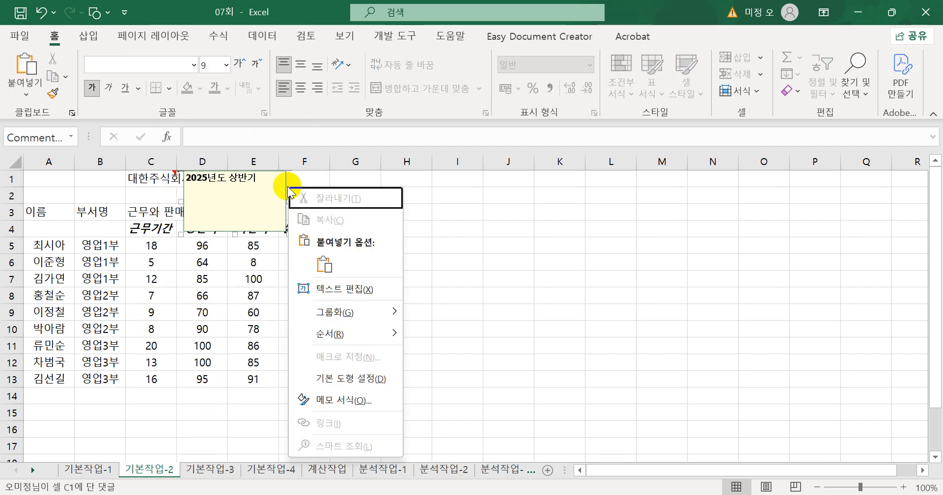
click(361, 404)
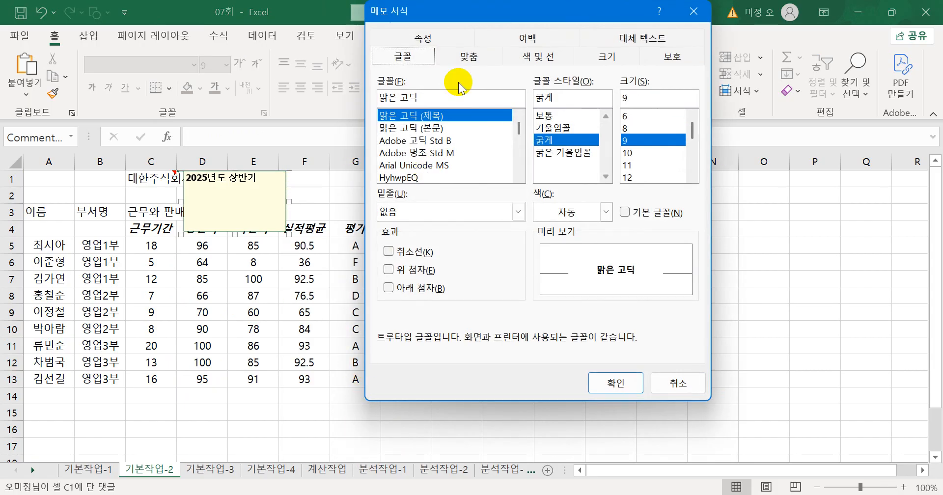
click(461, 56)
click(417, 151)
click(624, 381)
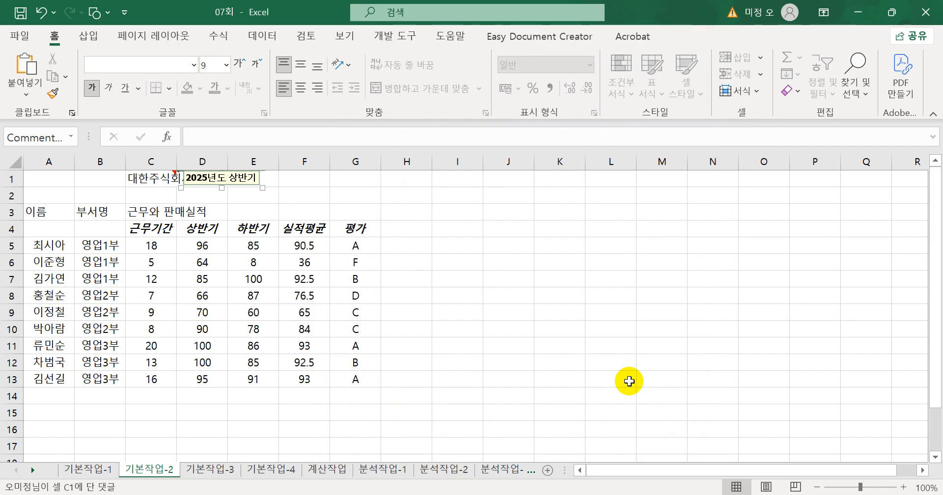
Merge and center A3:A4, B3:B4 and C3:G3, and make these headings bold italic.
drag(50, 213, 343, 210)
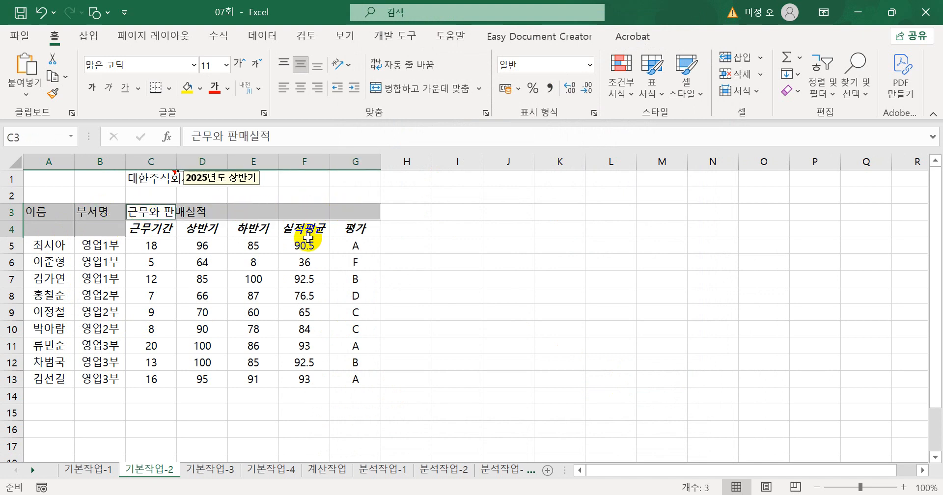
click(448, 97)
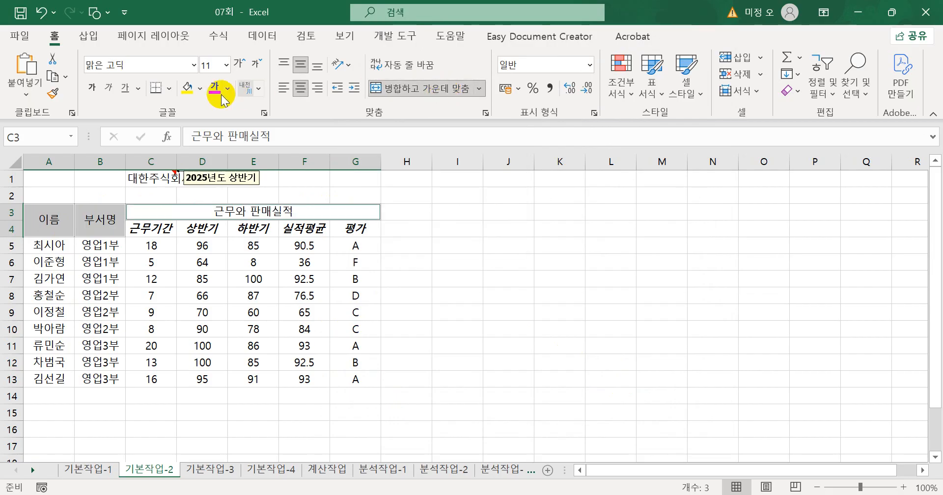
click(92, 93)
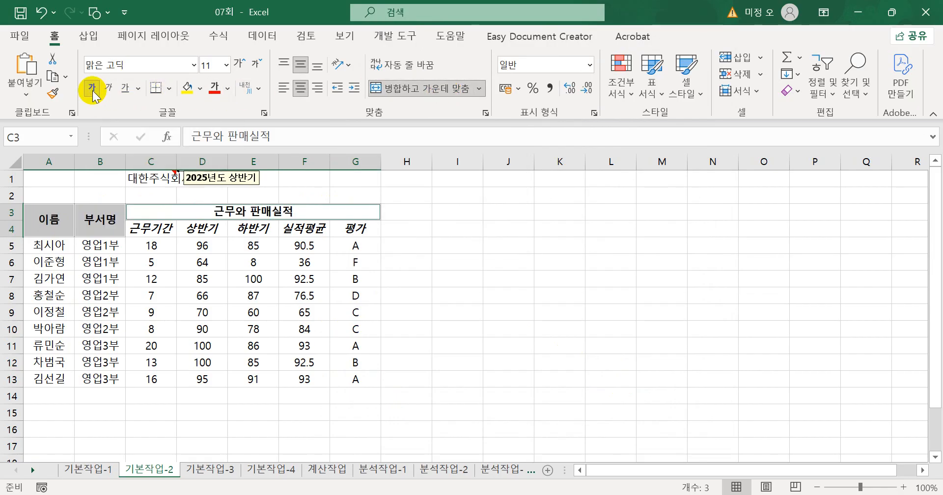
click(109, 93)
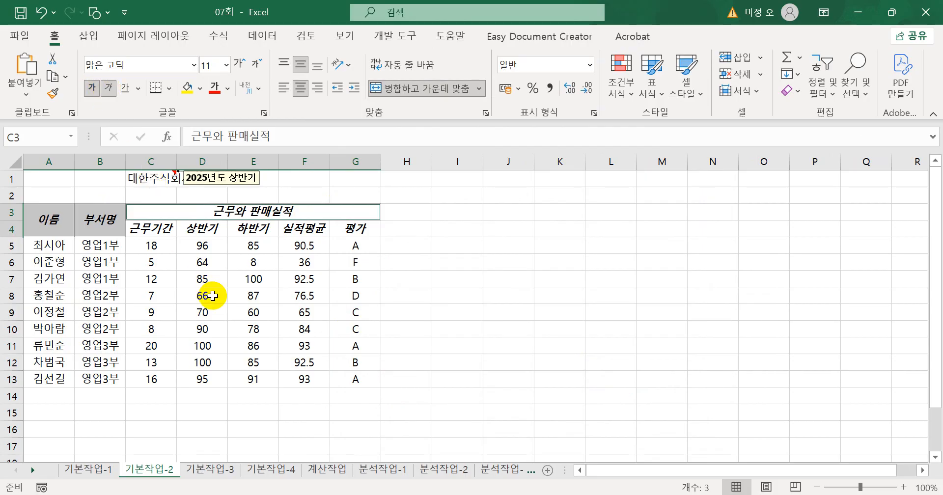
Format the 실적평균 values in F5:F13 to show one decimal place.
drag(308, 247, 318, 377)
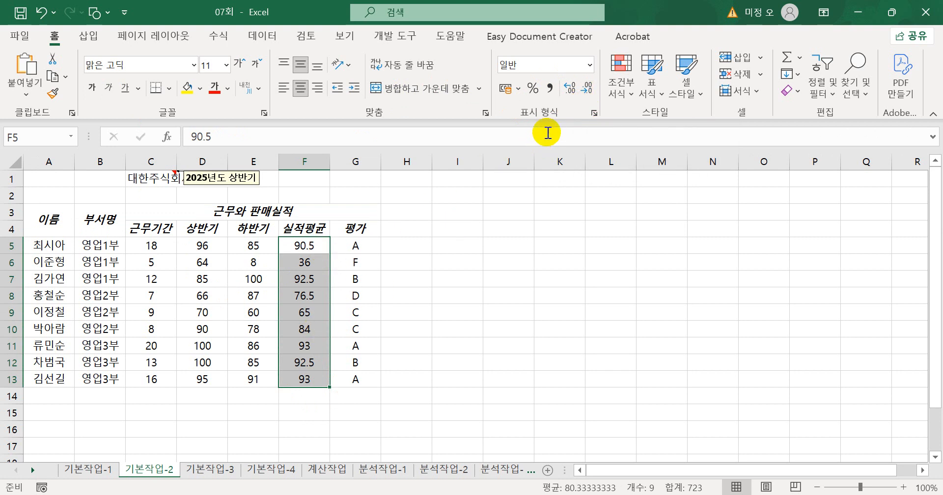
click(587, 89)
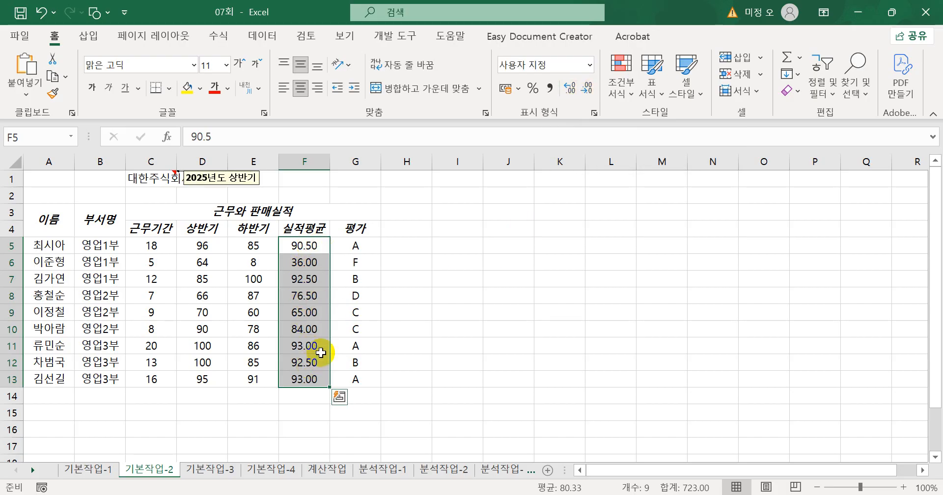
click(41, 12)
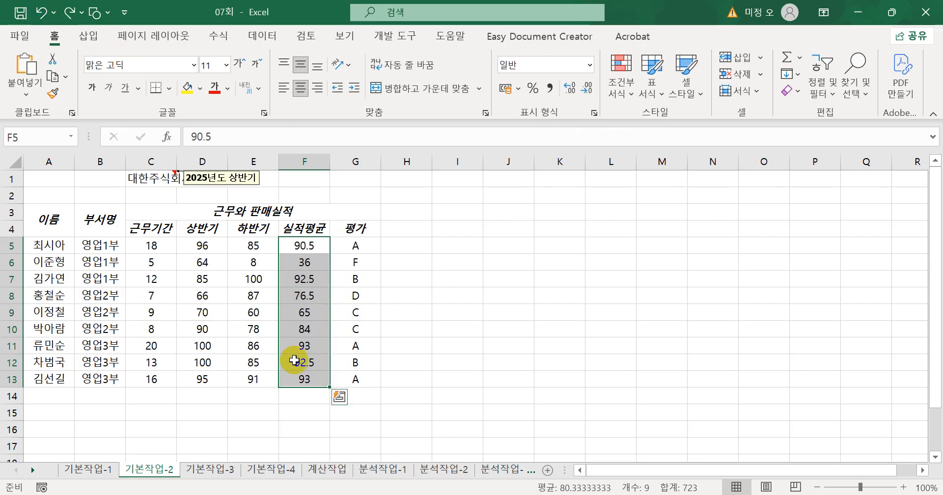
click(587, 89)
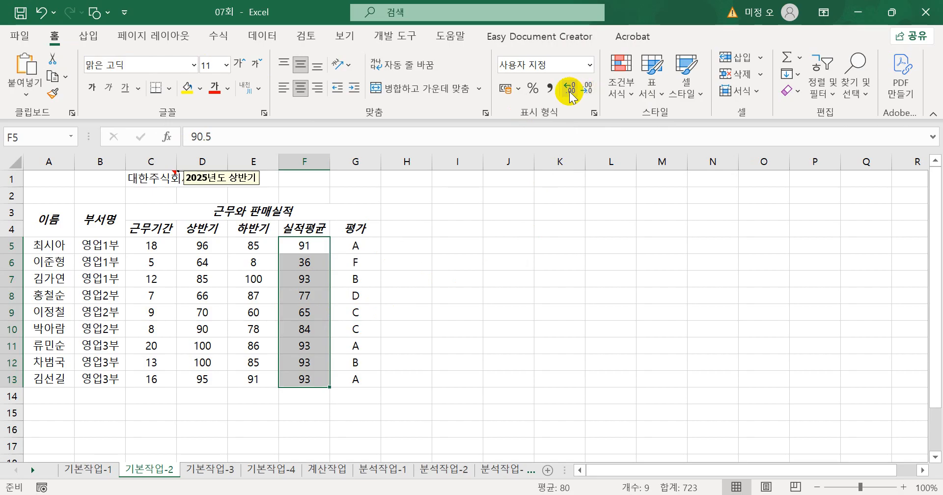
click(570, 91)
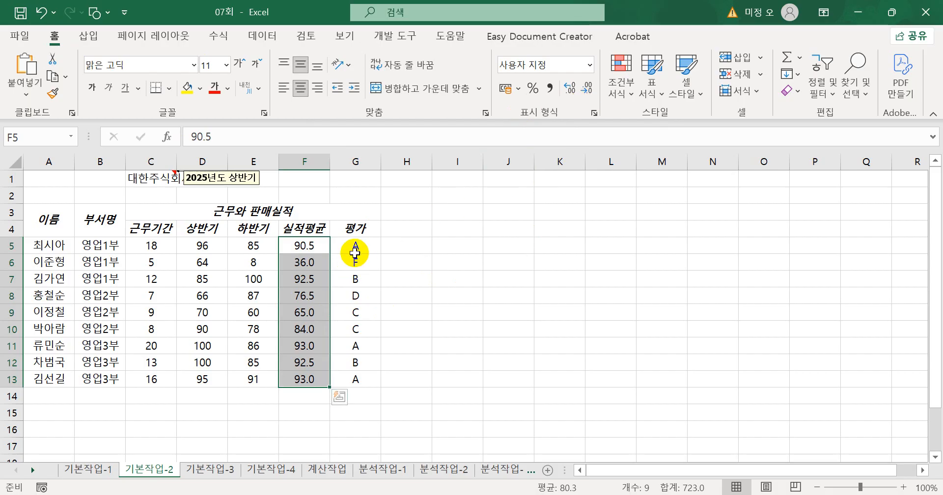
Apply a custom number format to the 평가 cells G5:G13 that adds "등급" after the text (@"등급").
drag(356, 242, 356, 386)
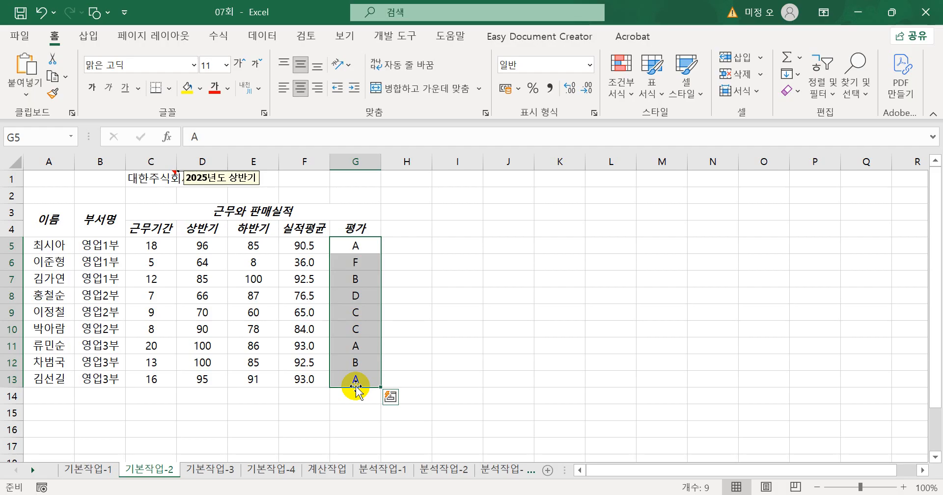
right_click(354, 309)
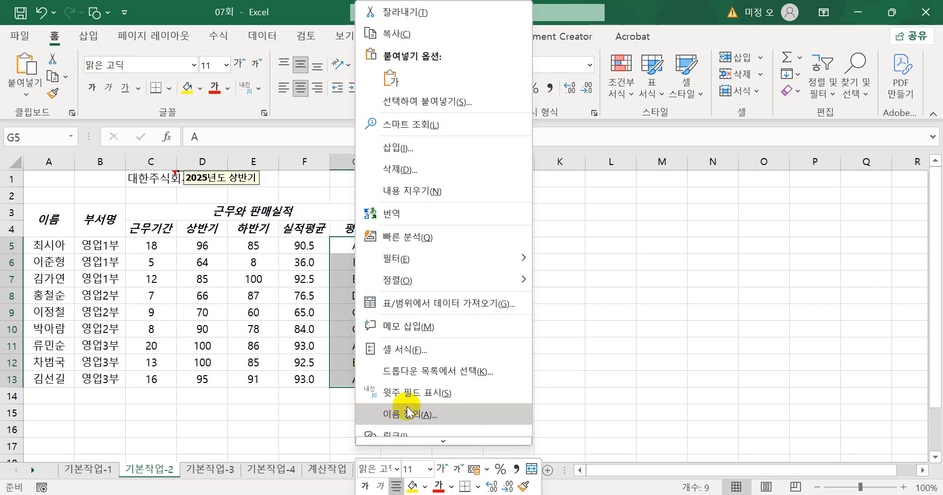
click(416, 364)
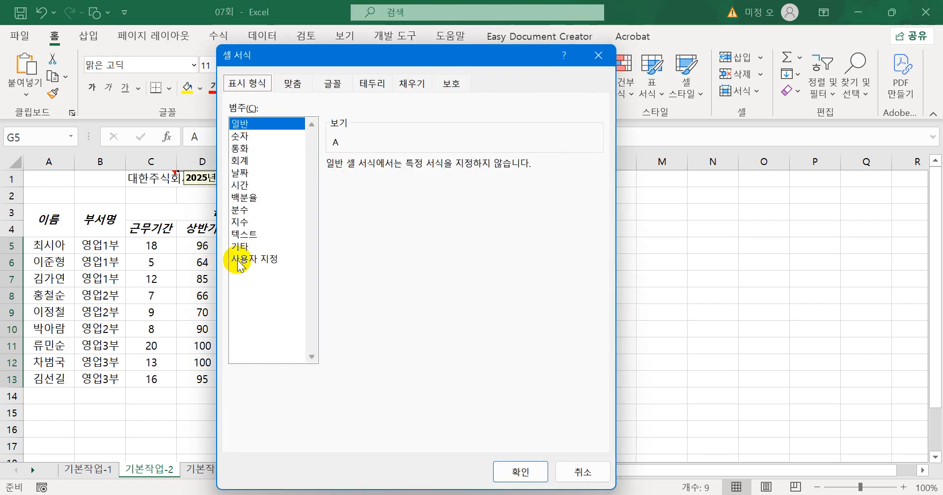
click(239, 260)
drag(391, 56, 621, 25)
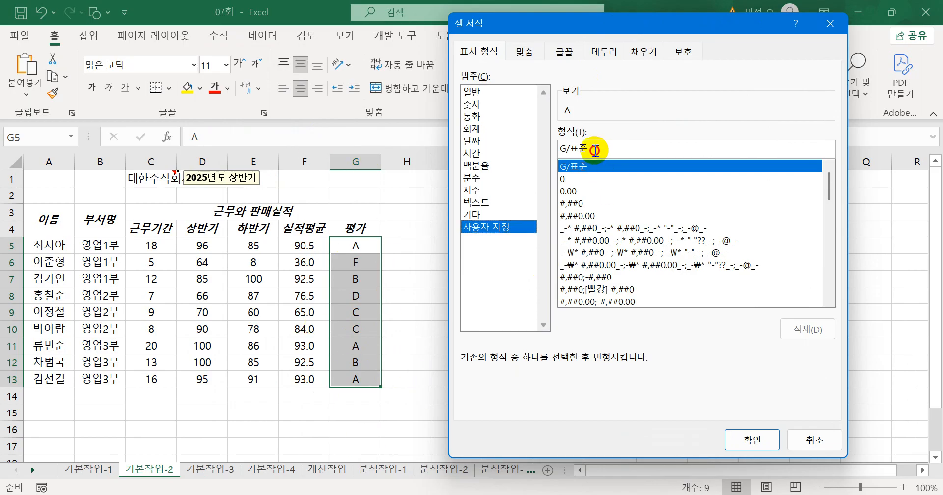
drag(612, 151, 554, 156)
text(@)
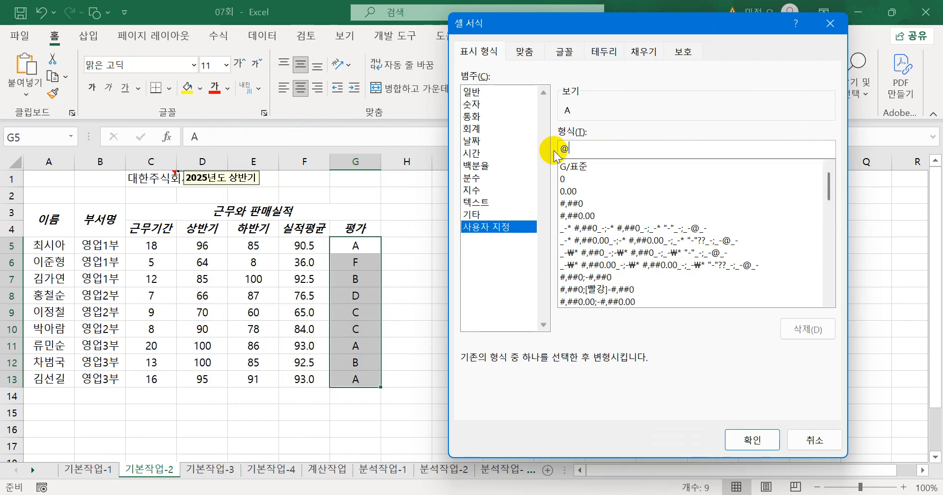
text(")
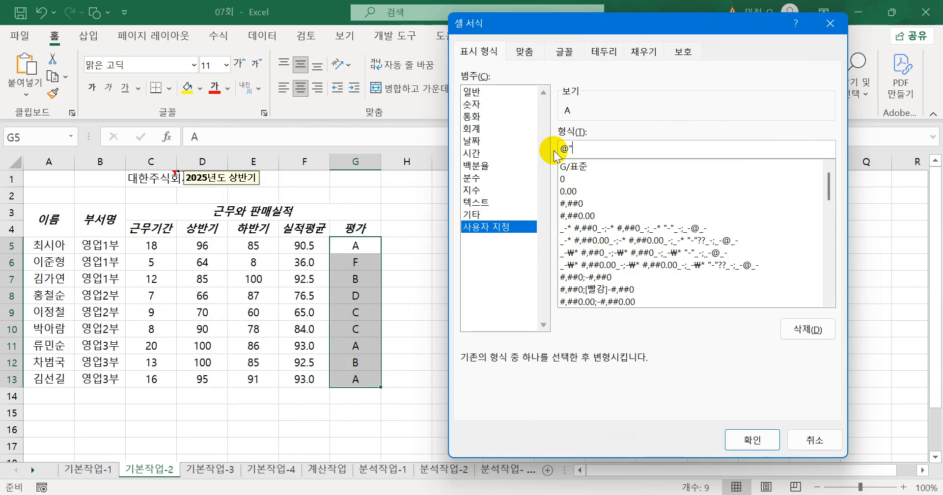
text(등급)
key(Return)
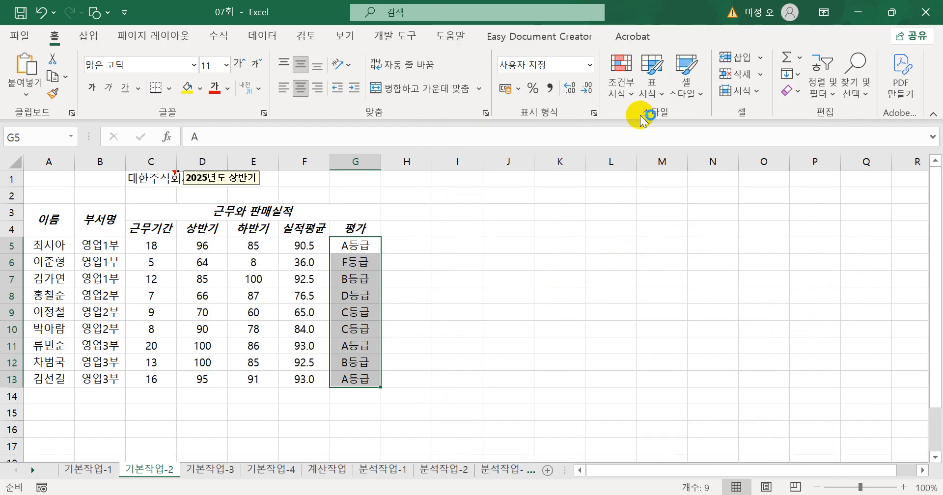
Apply all borders to the table range A3:G13.
drag(49, 220, 342, 378)
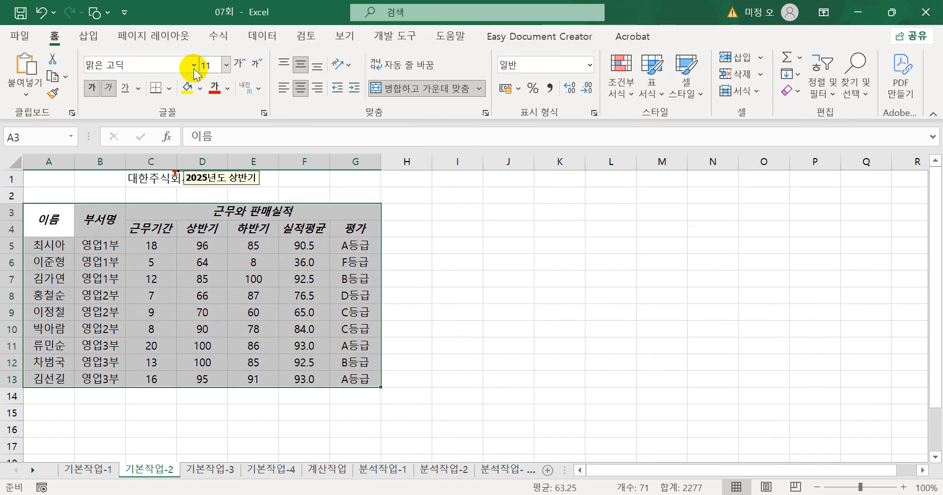
click(168, 88)
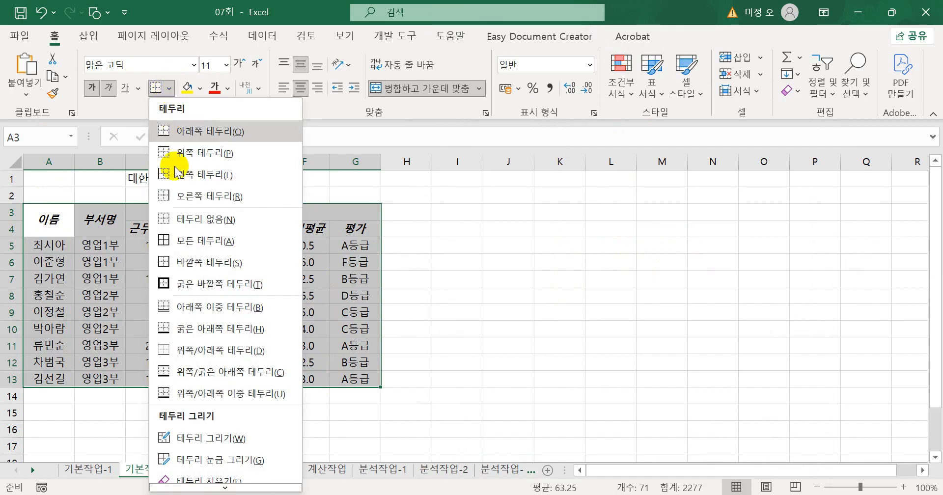
click(194, 250)
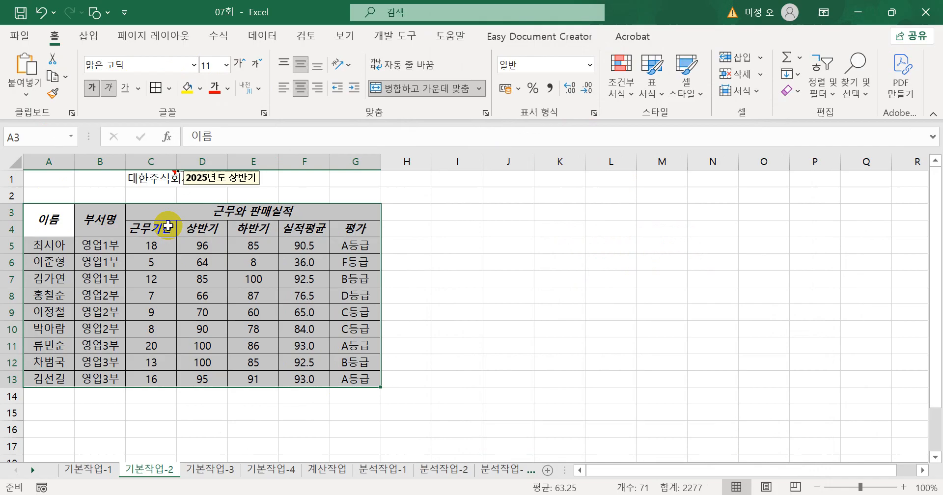
Add a bottom double border to the header range A3:G4.
drag(47, 216, 357, 218)
click(169, 88)
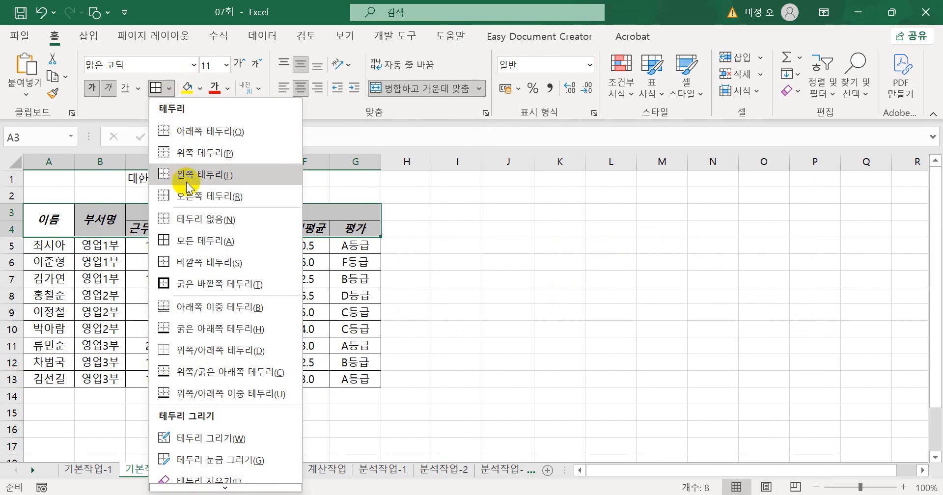
click(218, 311)
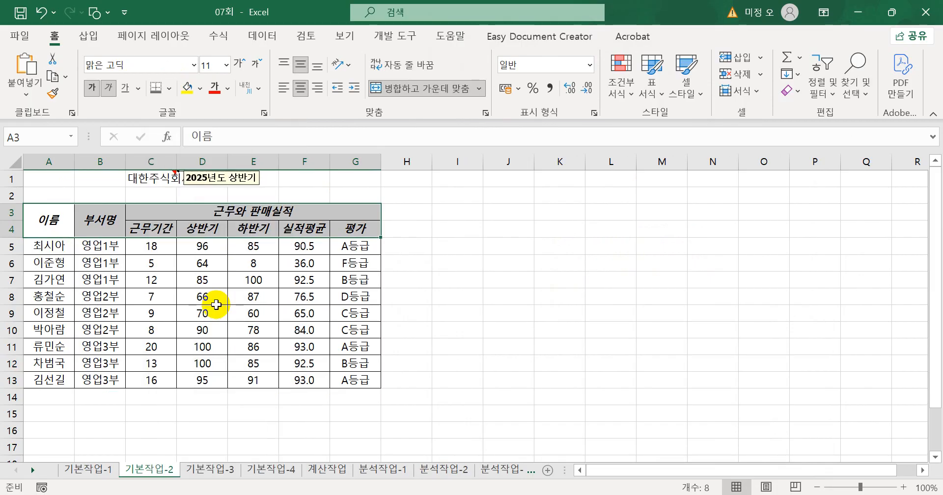
click(496, 314)
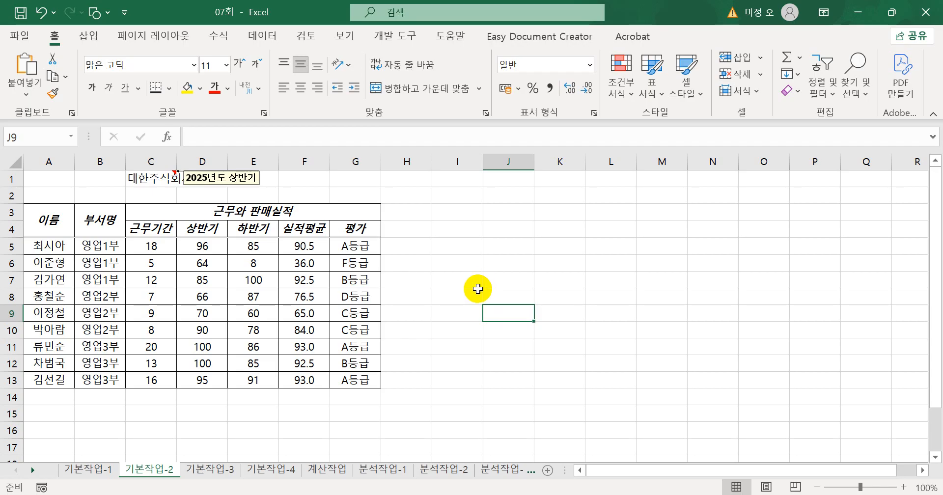
On sheet 기본작업-3, highlight 내신등급 scores in C5:E12 greater than 70 with yellow fill and dark yellow text.
click(216, 469)
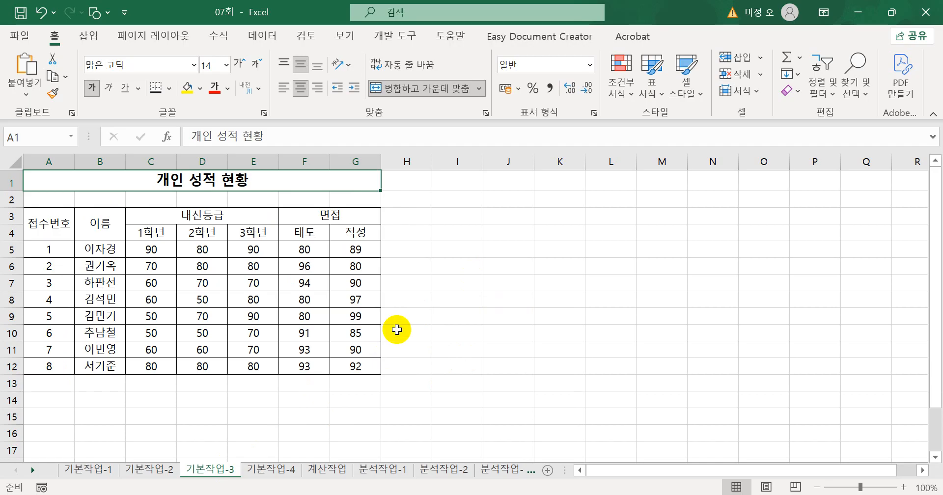
drag(155, 244, 256, 367)
click(613, 101)
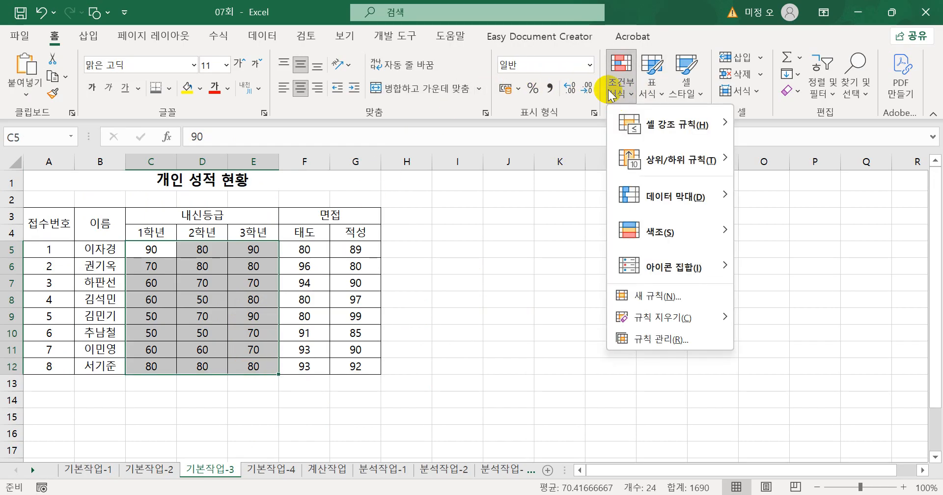
mouse_move(652, 123)
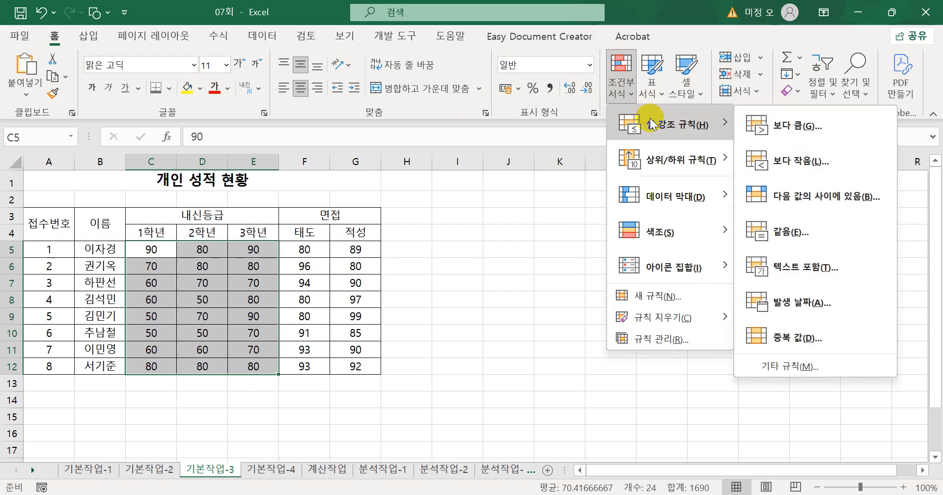
click(775, 125)
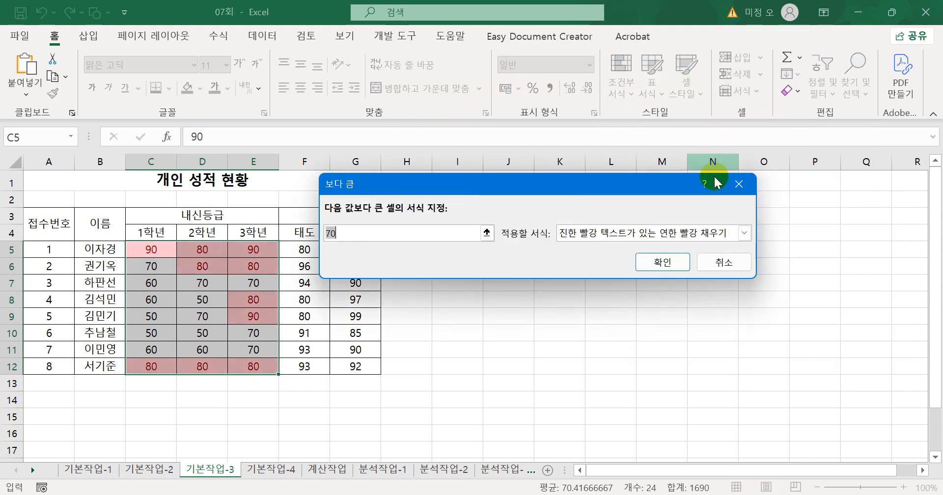
click(721, 239)
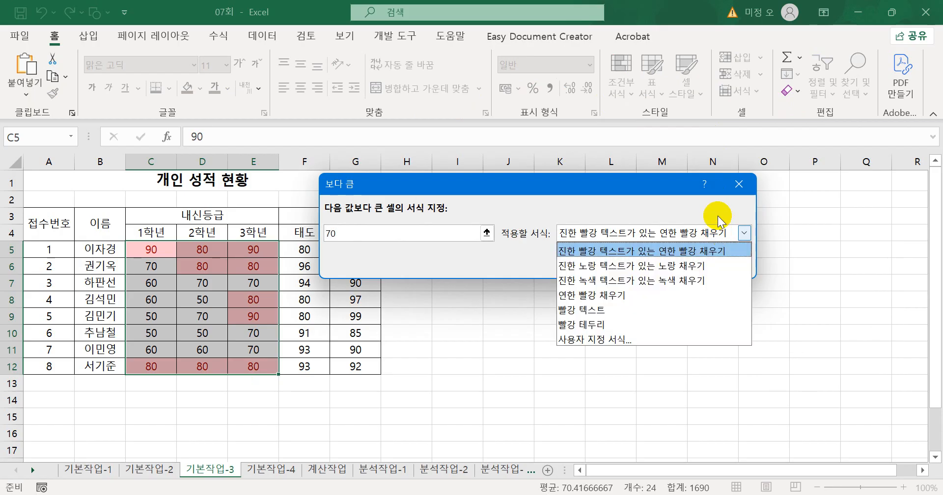
click(691, 265)
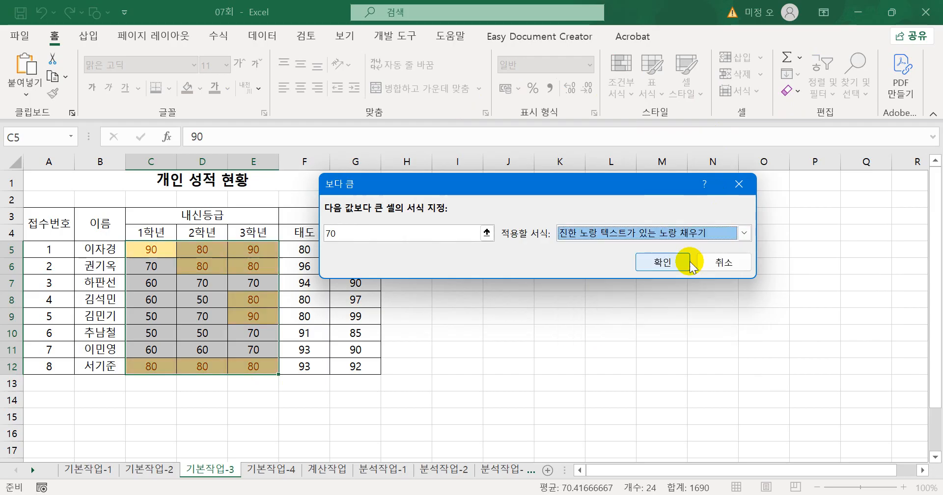
click(662, 263)
Create a below-average conditional formatting rule for the 면접 scores F5:G12 using a custom format with a standard red fill.
click(322, 252)
drag(326, 260, 366, 372)
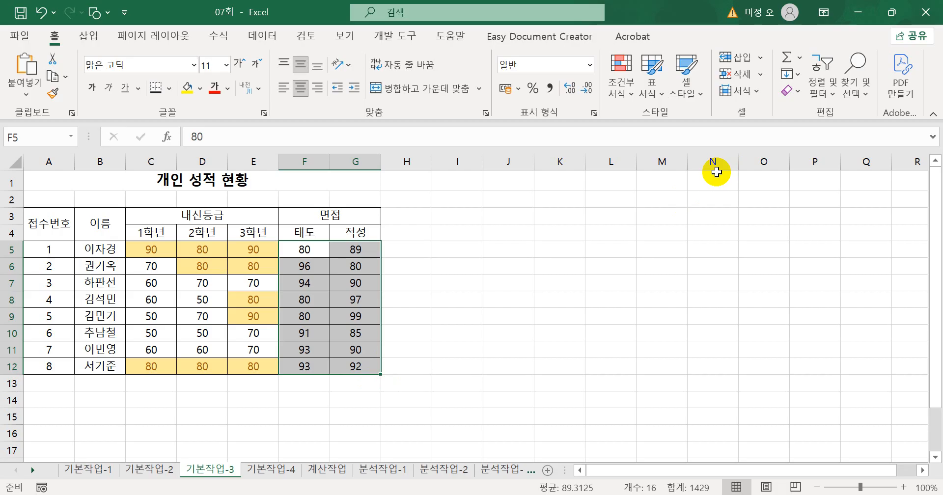
click(628, 95)
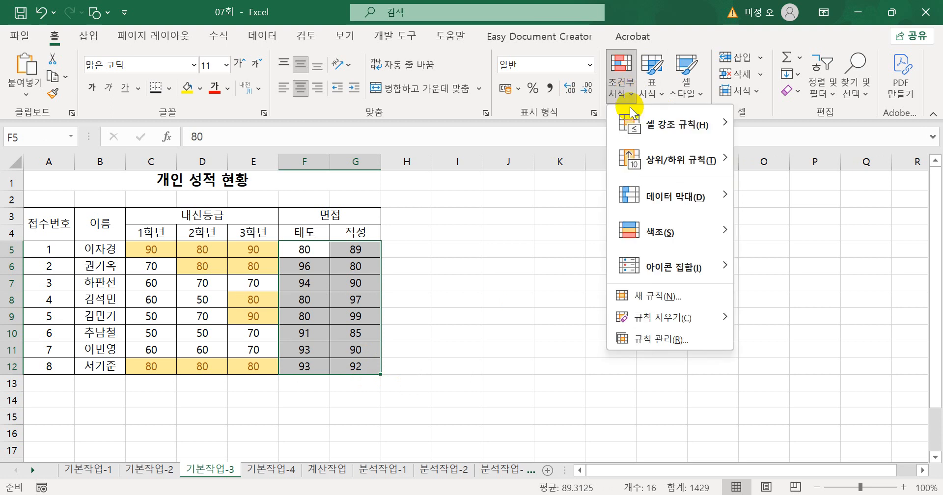
mouse_move(655, 165)
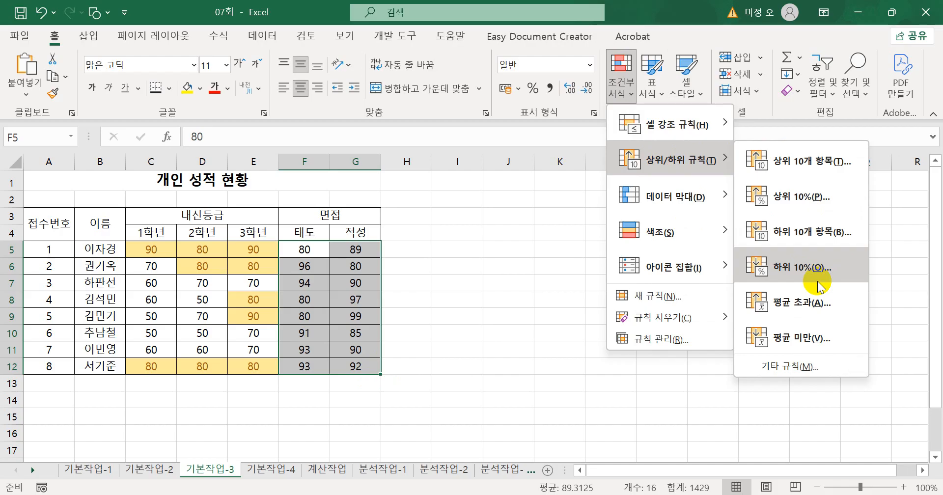
click(796, 341)
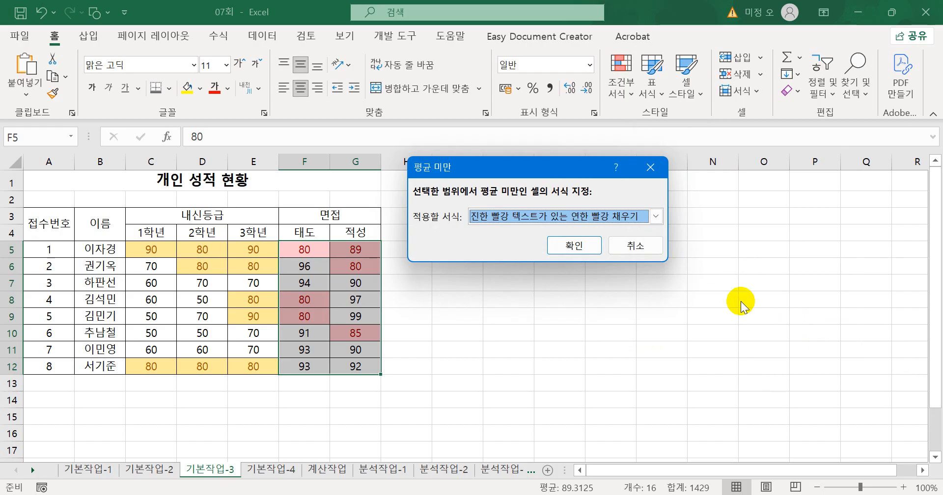
click(656, 216)
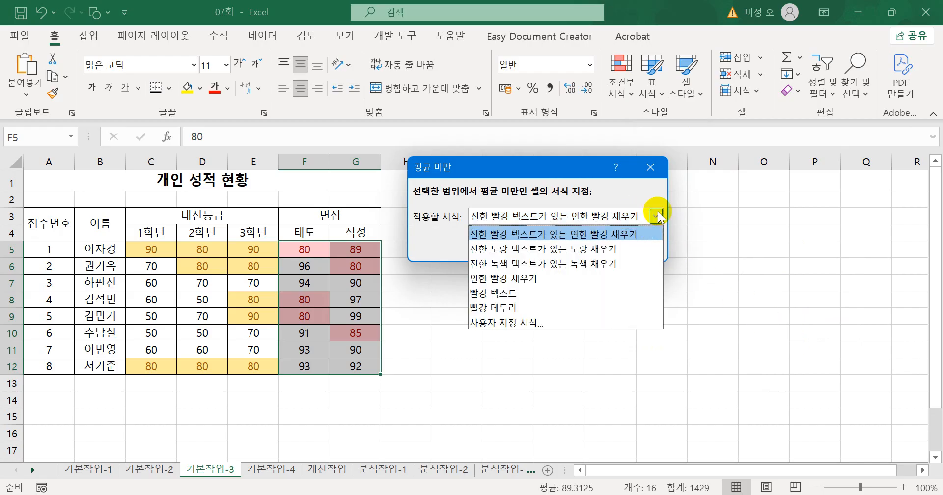
click(605, 323)
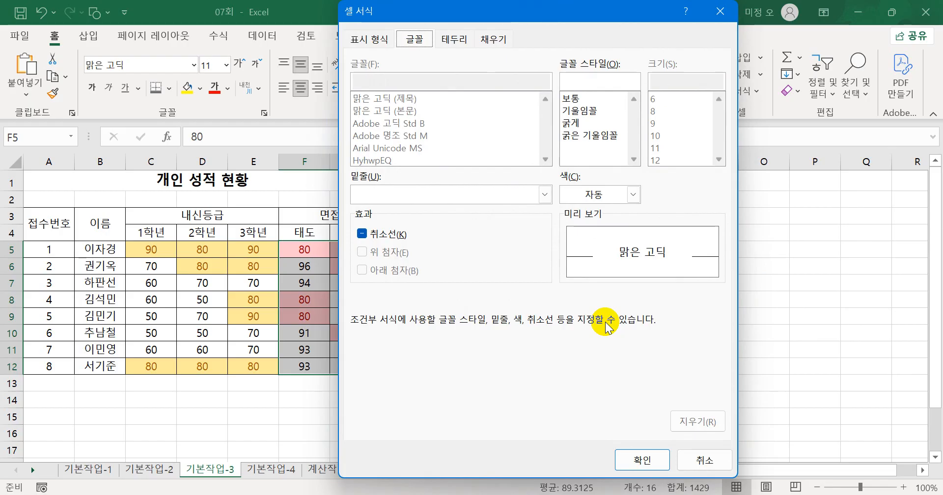
click(491, 37)
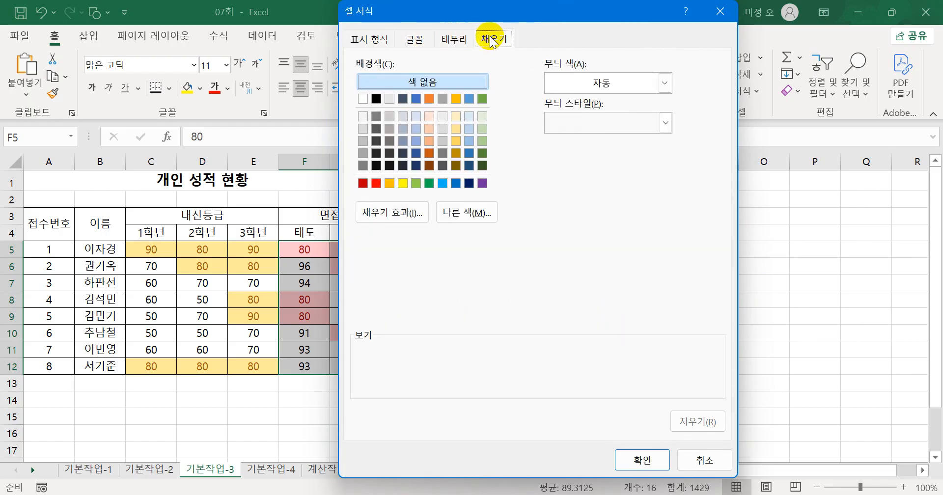
click(376, 183)
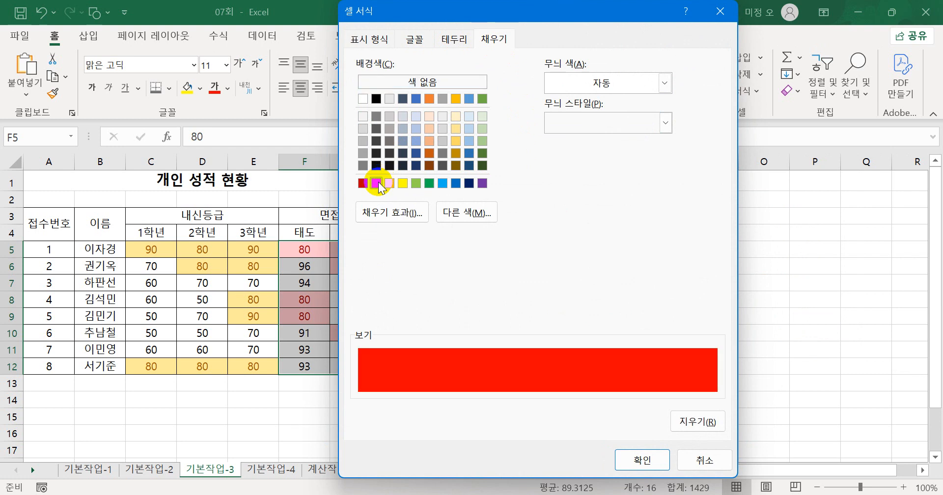
Set the custom format's font color to standard green (녹색) and apply the below-average rule.
click(412, 37)
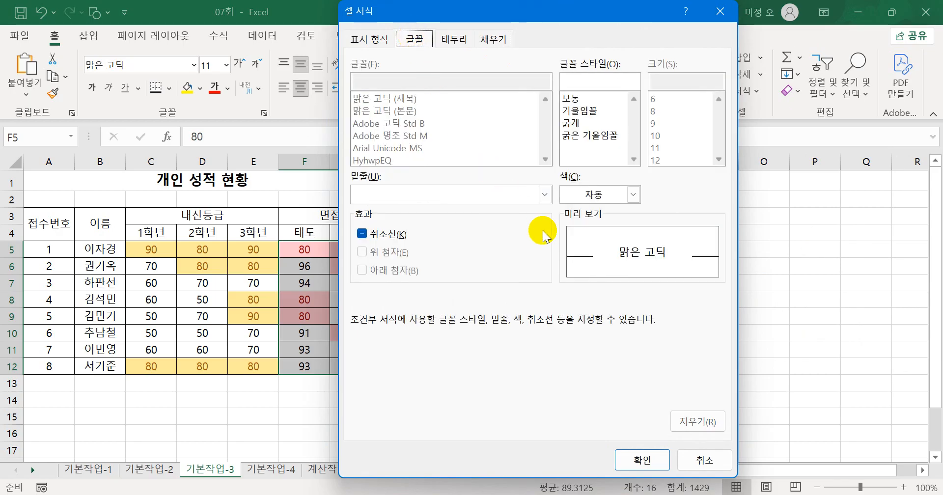
click(633, 195)
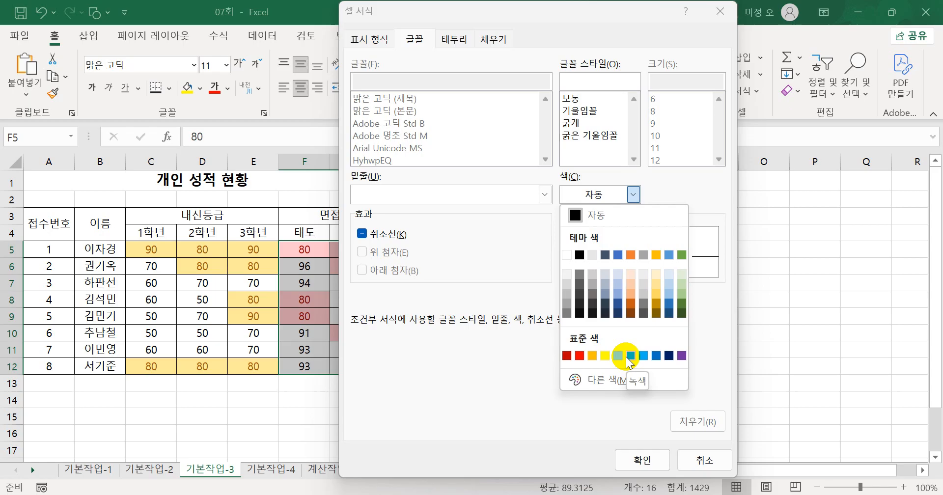
click(627, 360)
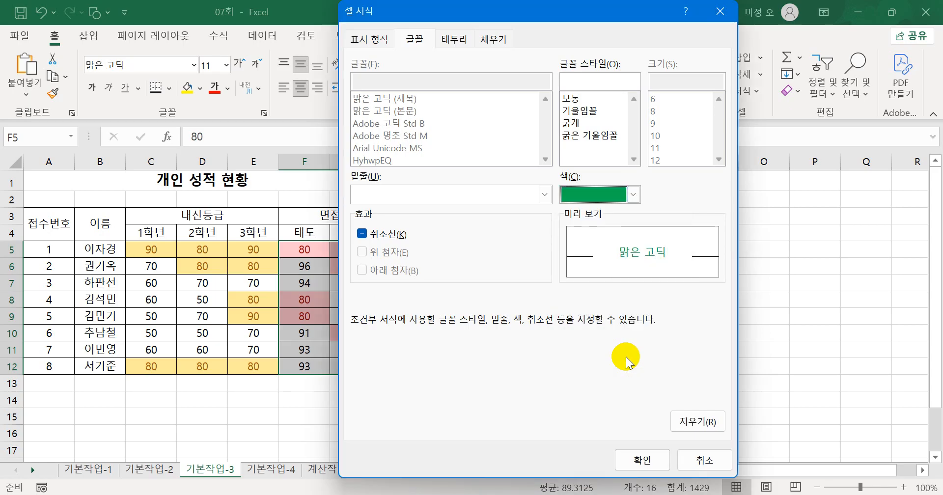
click(638, 460)
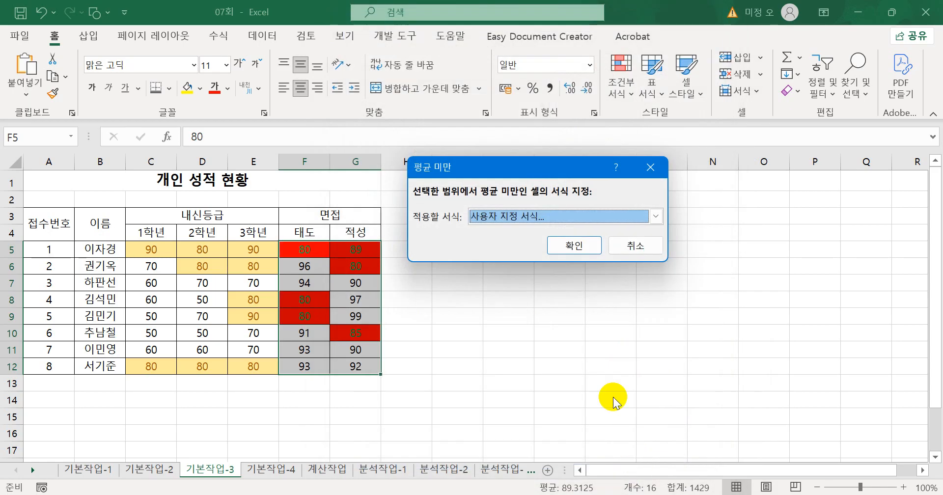
click(572, 245)
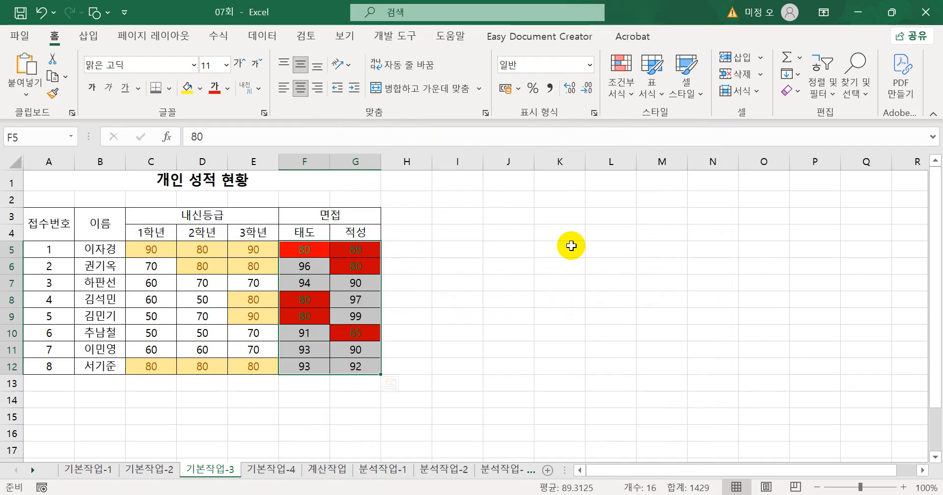
click(554, 494)
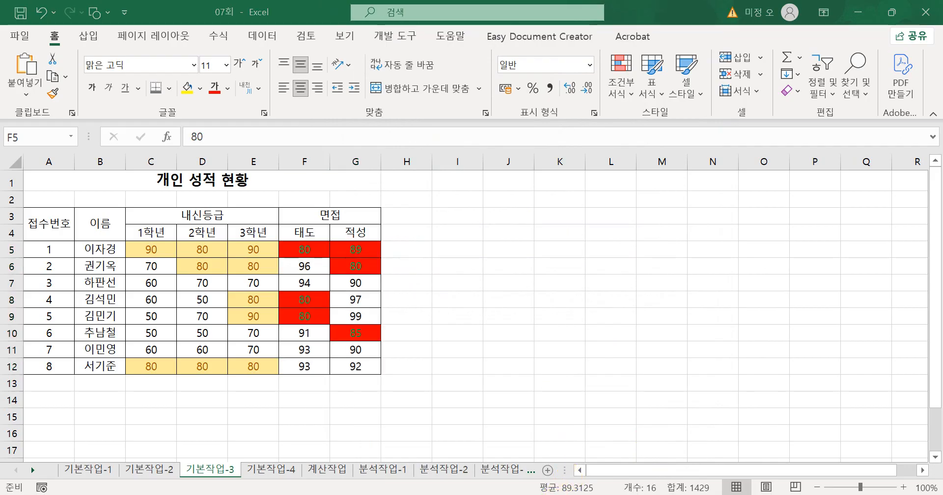
click(619, 358)
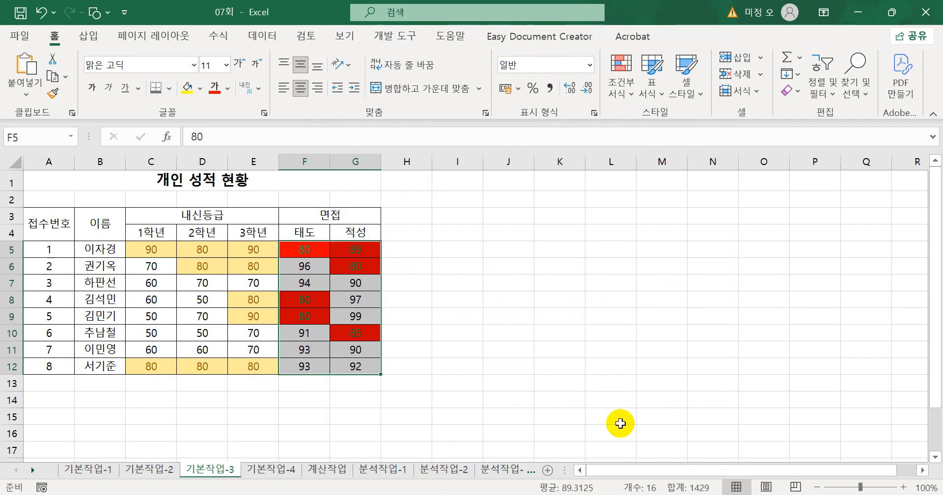
On sheet 기본작업-4, copy the 종목명 and 보유량 headings from A3 and C3 to the criteria area starting at A16.
click(271, 470)
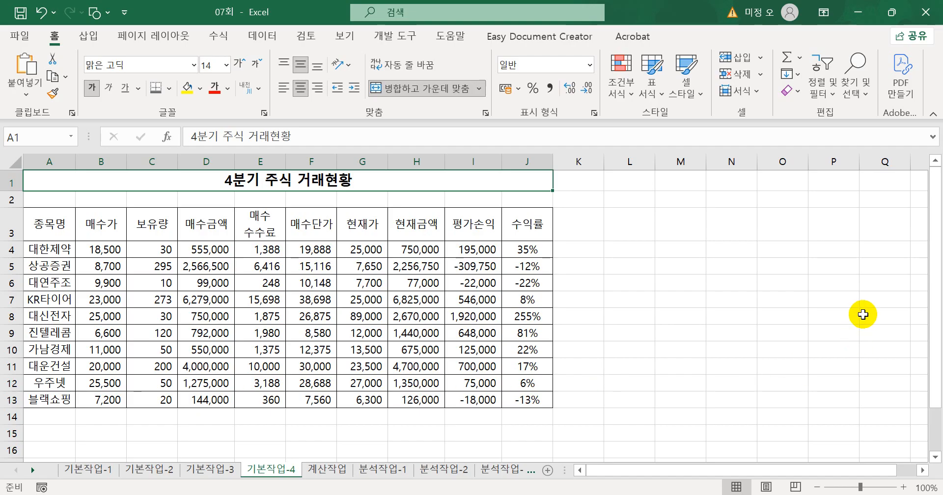
click(54, 221)
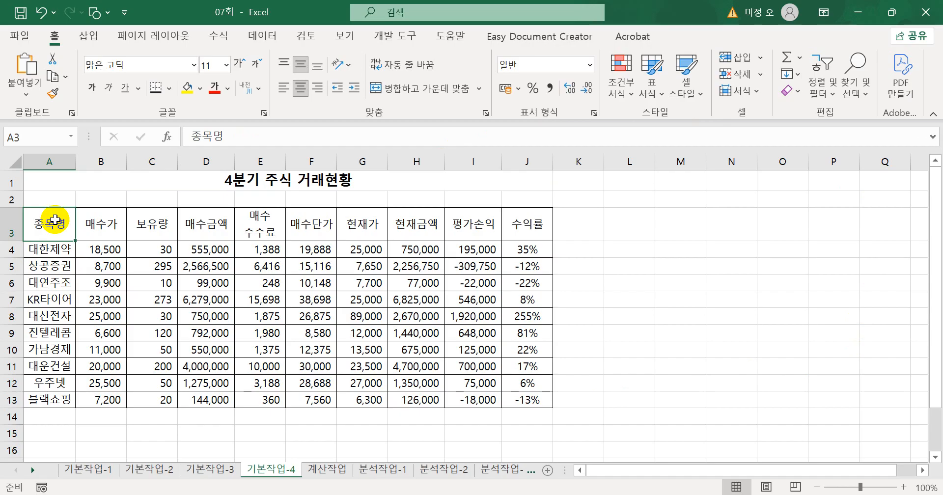
ctrl+click(151, 225)
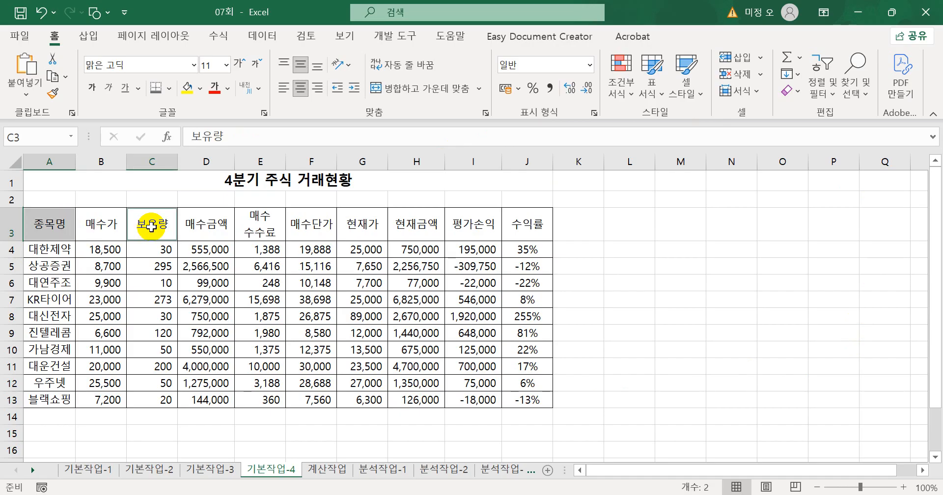
key(ctrl+c)
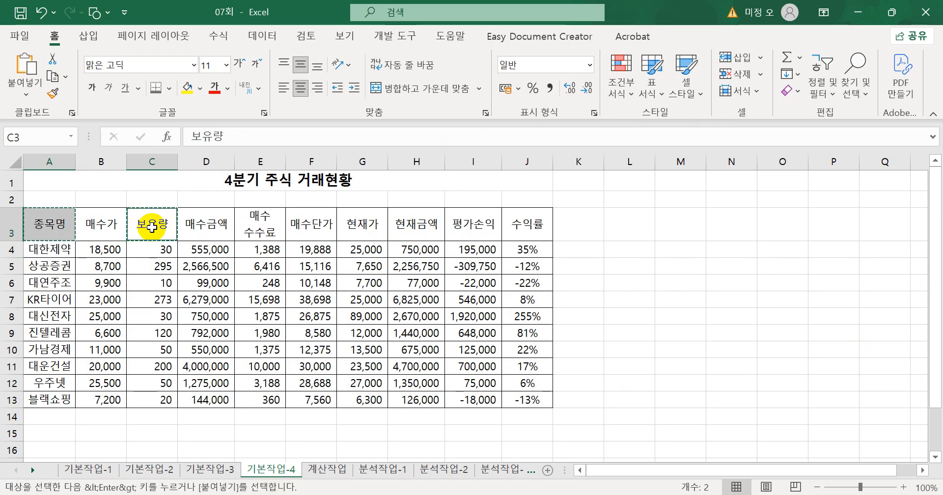
click(61, 448)
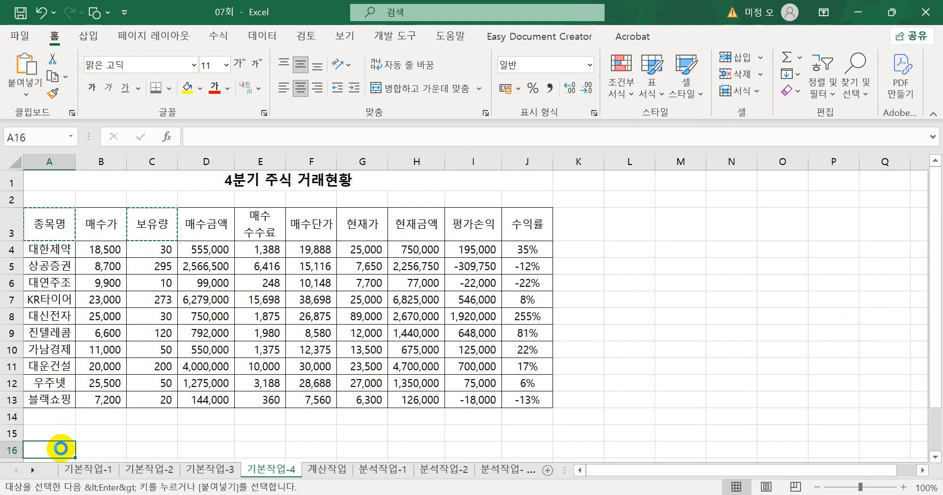
key(ctrl+v)
Enter the filter criteria 대* in A17 under 종목명 and >=100 in B18 under 보유량.
scroll(76, 430, down, 1)
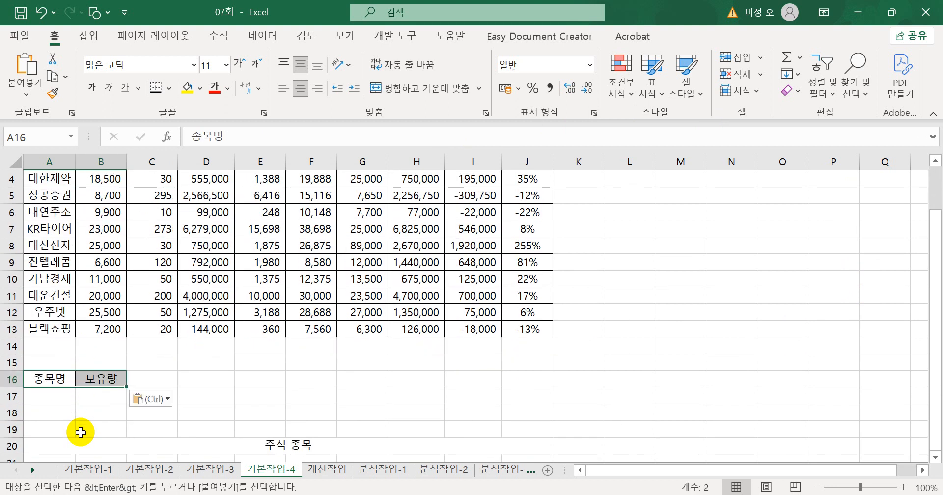
click(55, 395)
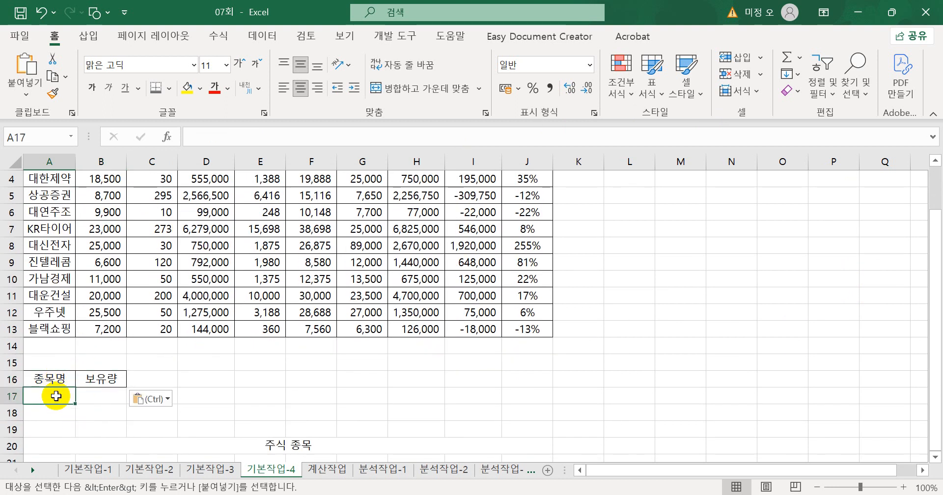
text(대)
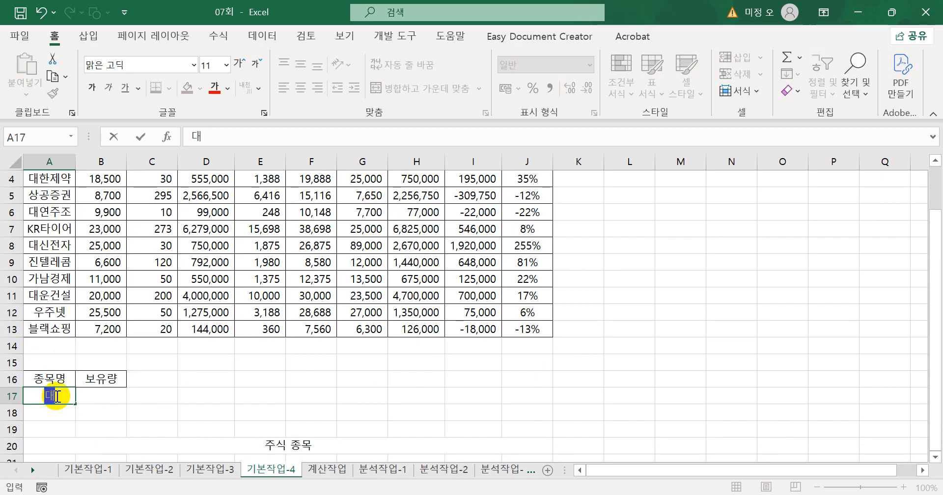
text(*)
key(Return)
key(Right)
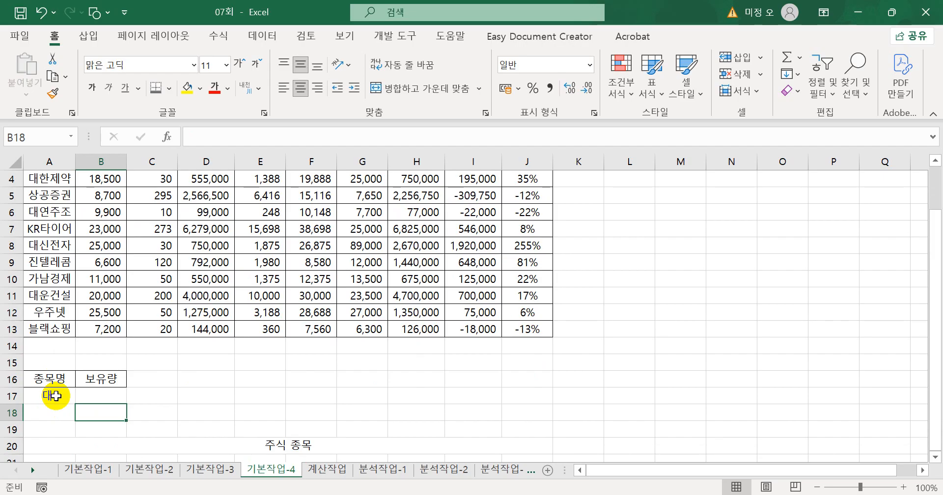
text(>=100)
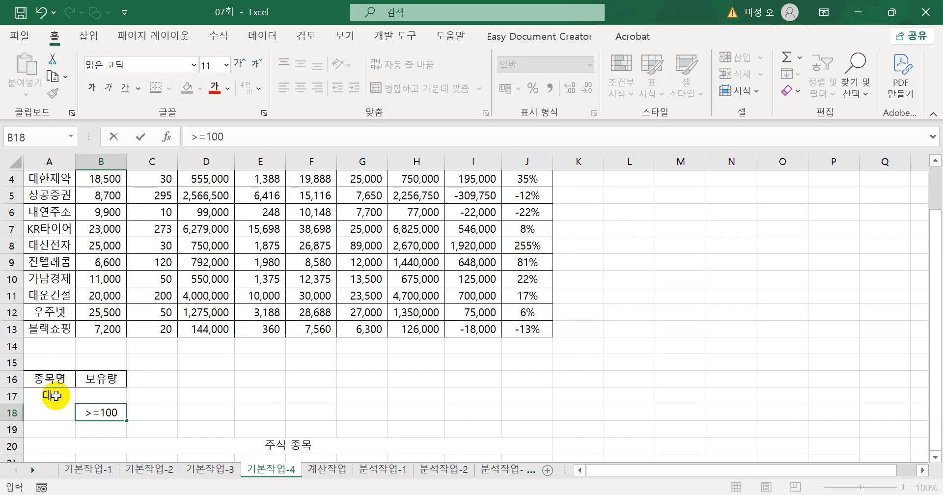
key(Return)
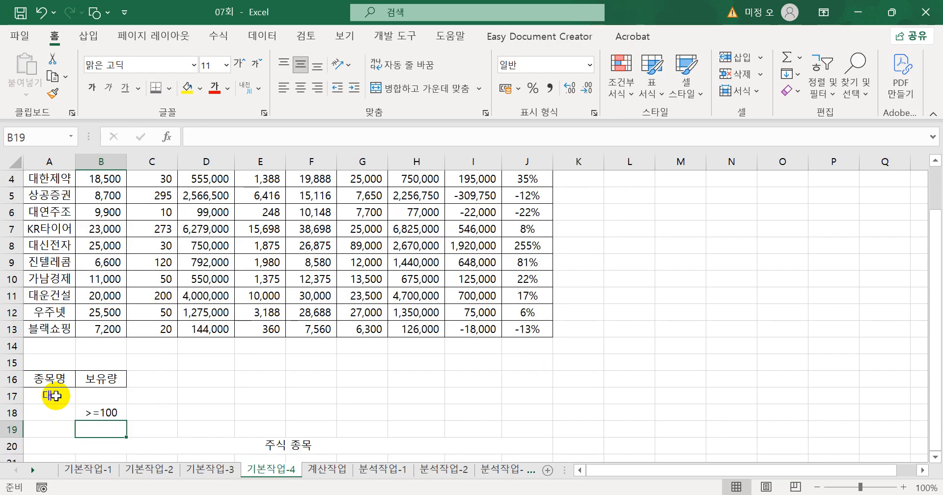
Start an advanced filter on the stock table A3:J13 with A16:B18 as the criteria range.
scroll(223, 362, down, 2)
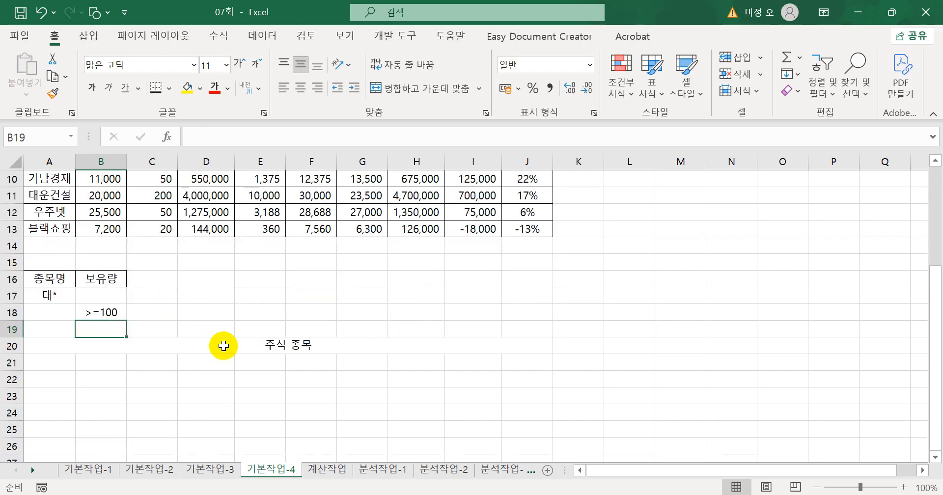
scroll(223, 344, up, 3)
click(195, 265)
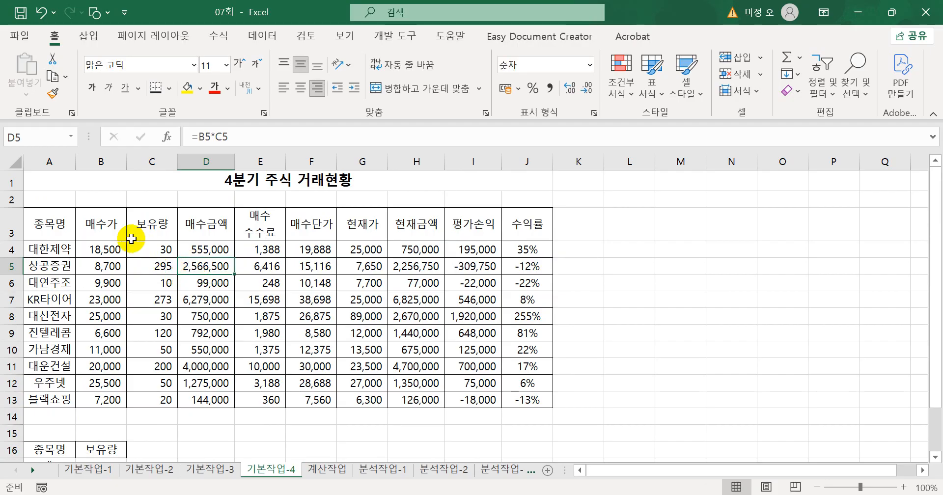
click(246, 323)
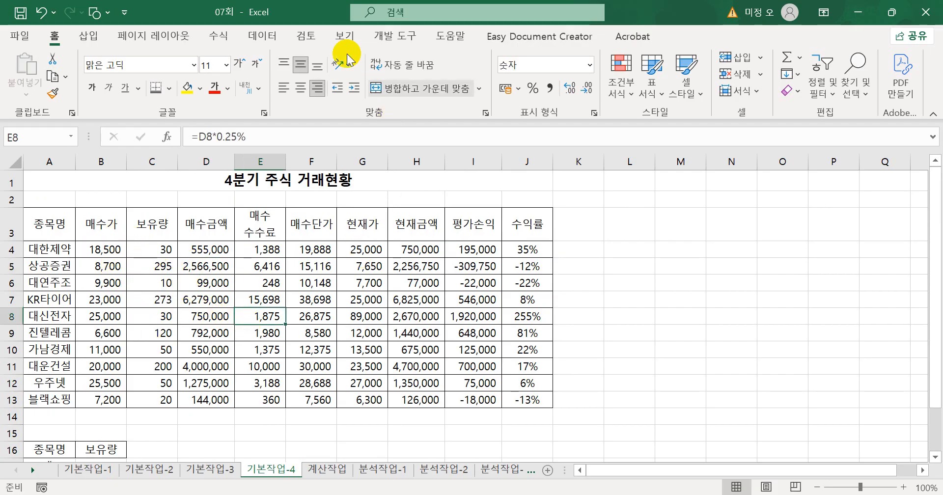
click(260, 36)
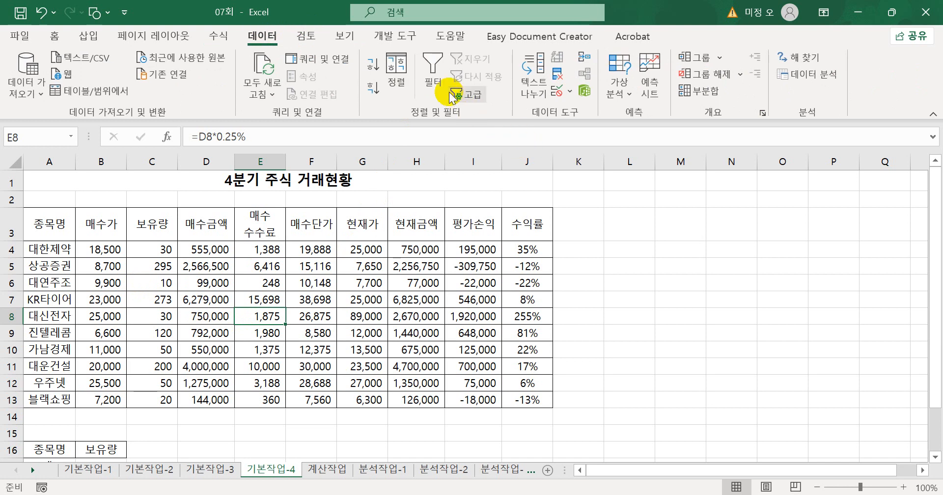
click(479, 96)
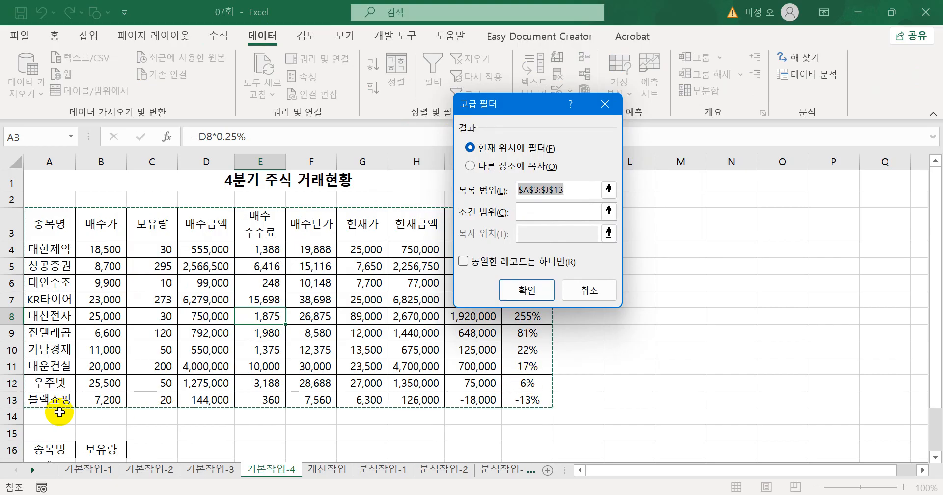
click(526, 211)
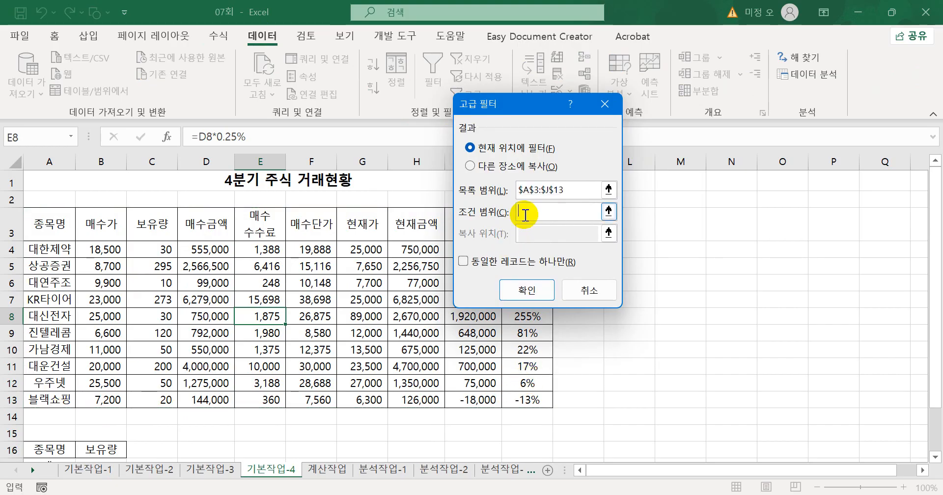
scroll(259, 364, down, 1)
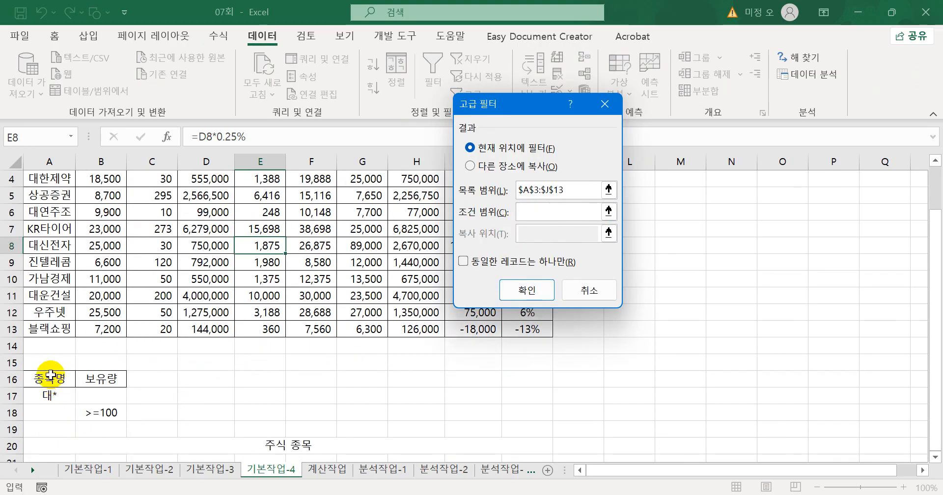
drag(58, 379, 107, 413)
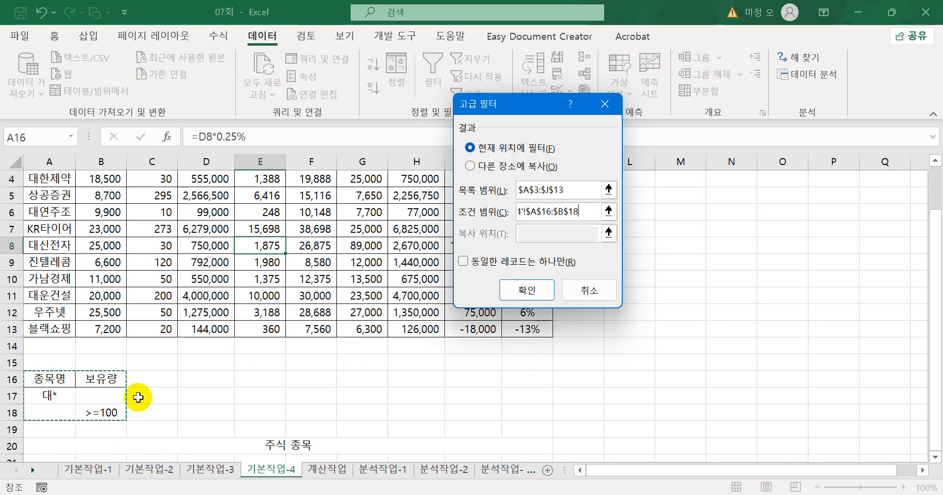
Set the advanced filter to copy its results to another location starting at A21, and run it.
click(501, 166)
click(534, 233)
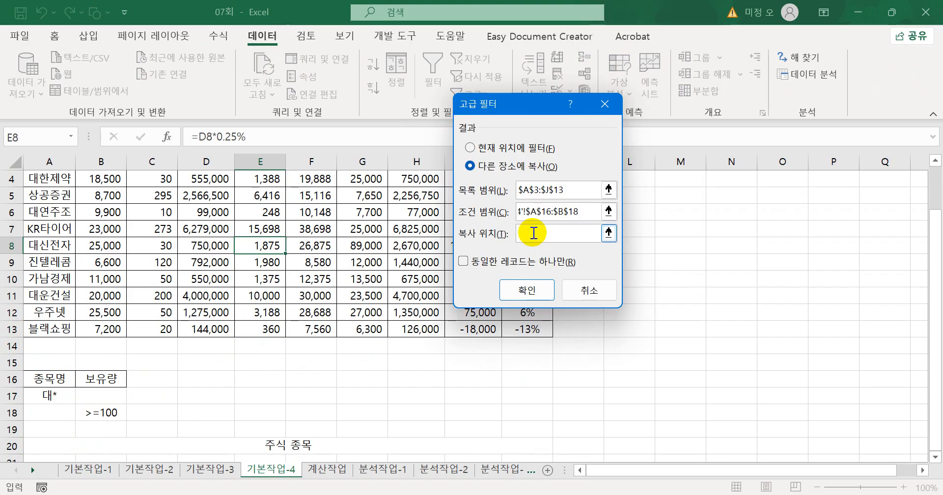
scroll(517, 316, down, 2)
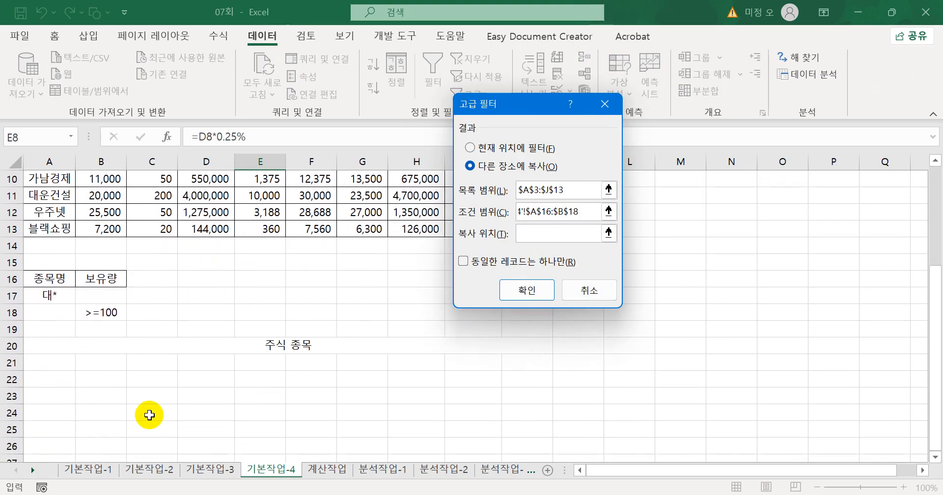
click(49, 362)
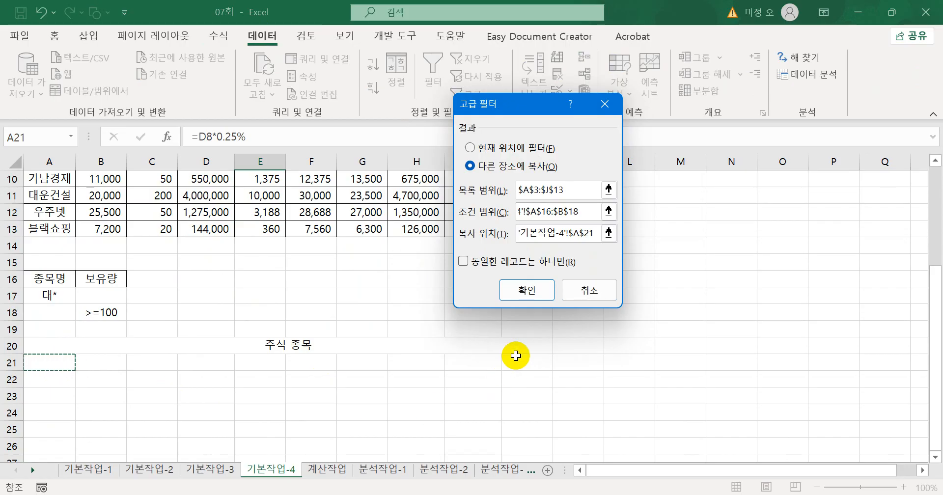
click(526, 290)
scroll(529, 288, down, 2)
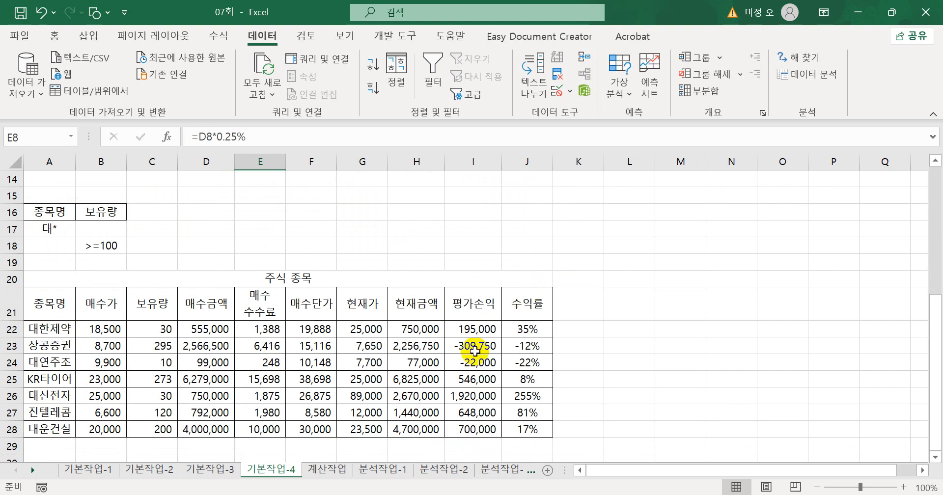
On sheet 계산작업, enter =HOUR(C3-B3) in D3, the first 요금 cell of 표1.
click(336, 470)
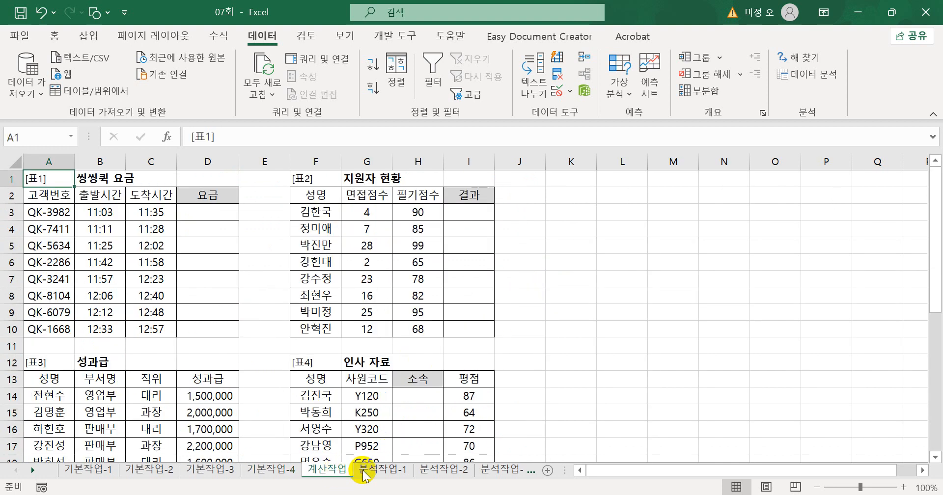
click(902, 487)
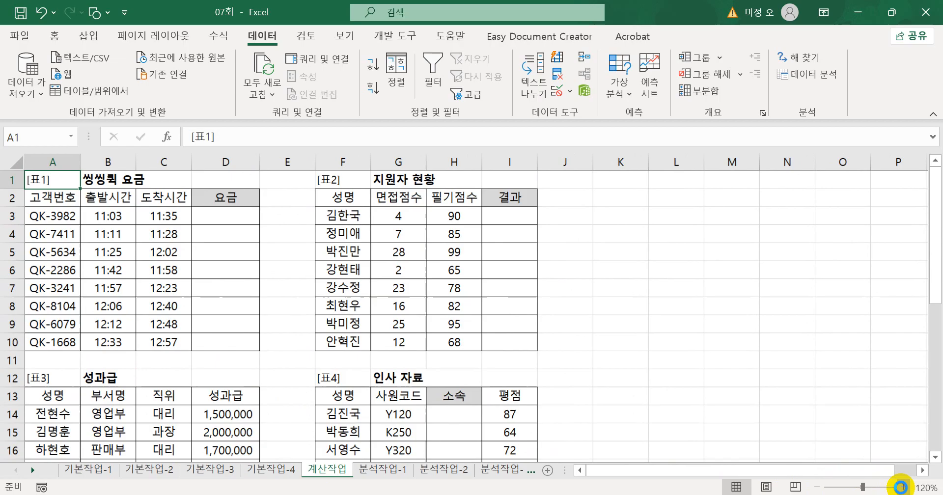
click(902, 488)
click(903, 487)
click(902, 488)
click(278, 245)
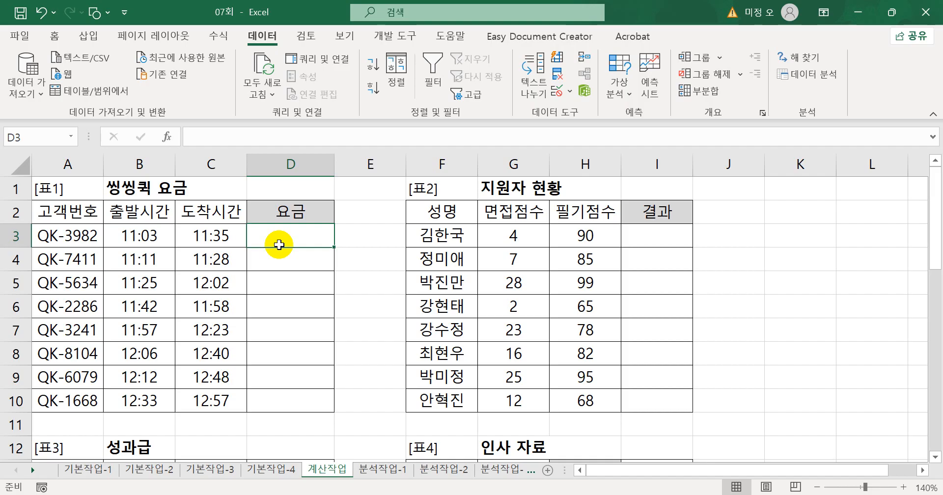
text(=)
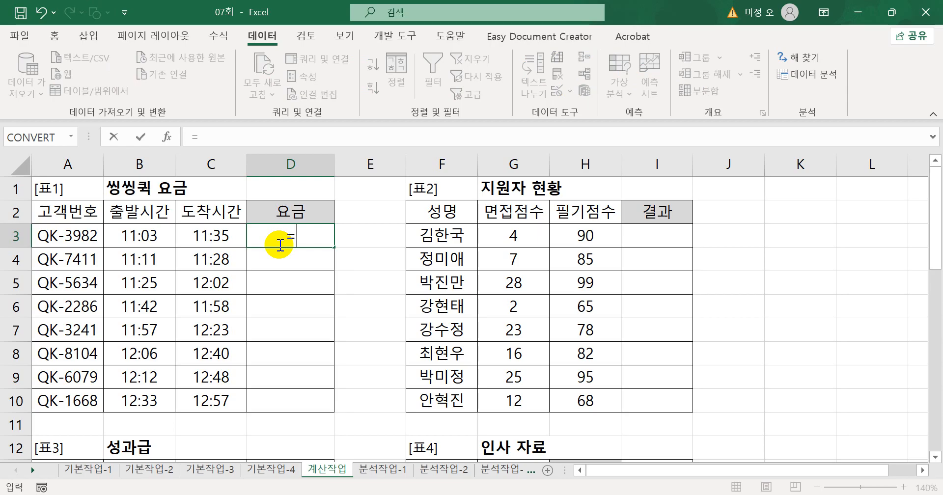
text(hou)
key(Tab)
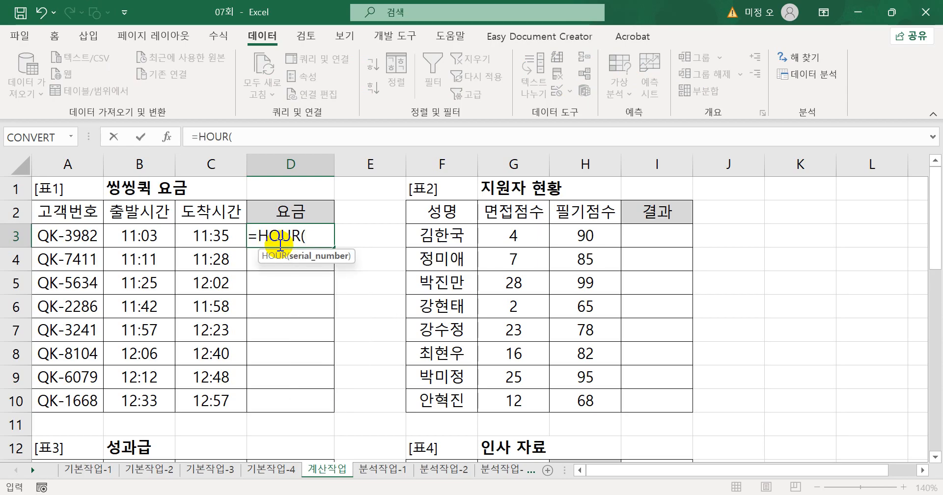
click(199, 236)
text(-)
click(143, 236)
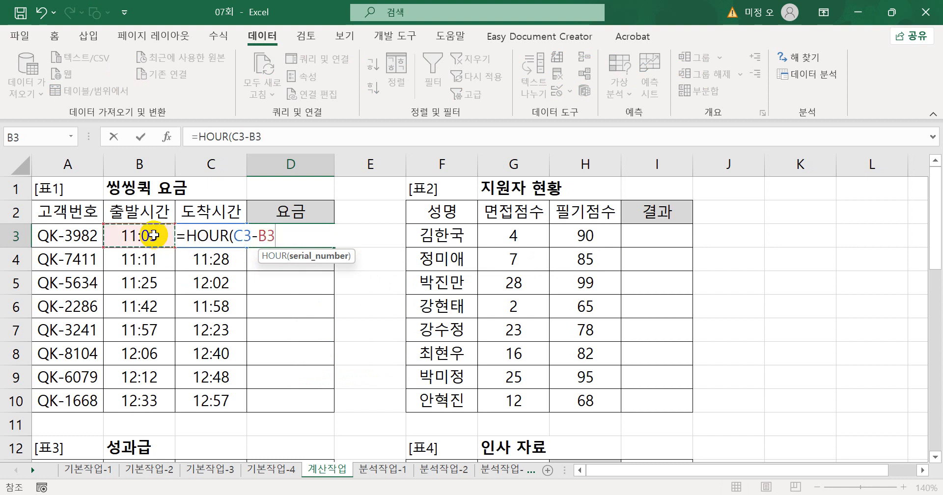
text())
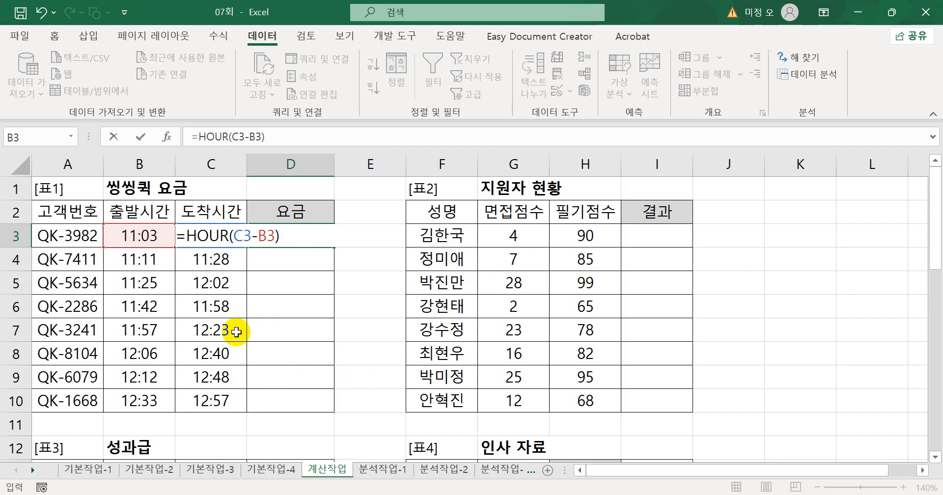
key(Return)
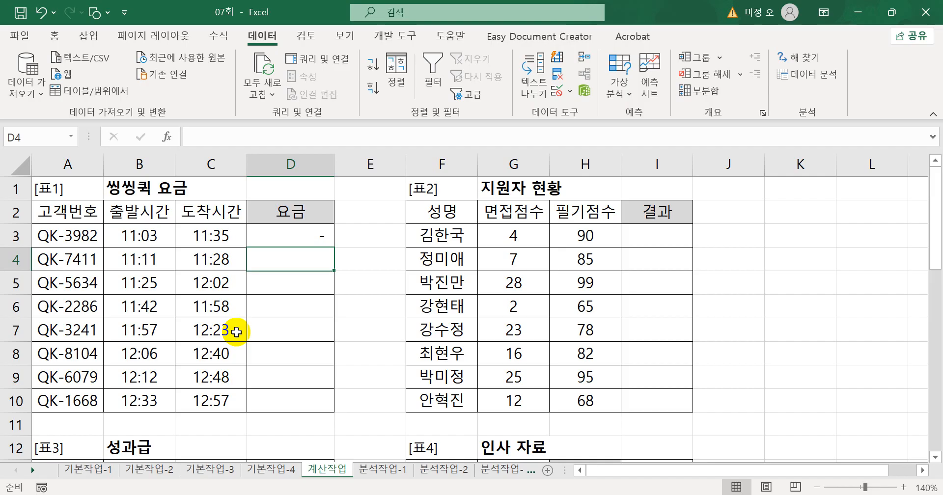
Extend the D3 formula to =HOUR(C3-B3)*60+MINUTE(C3-B3) to express the travel time in minutes.
double_click(318, 240)
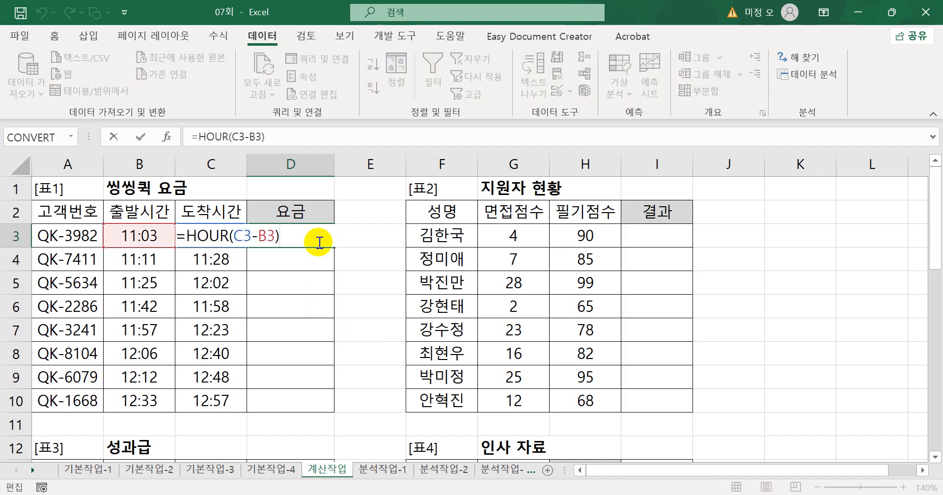
text(*60)
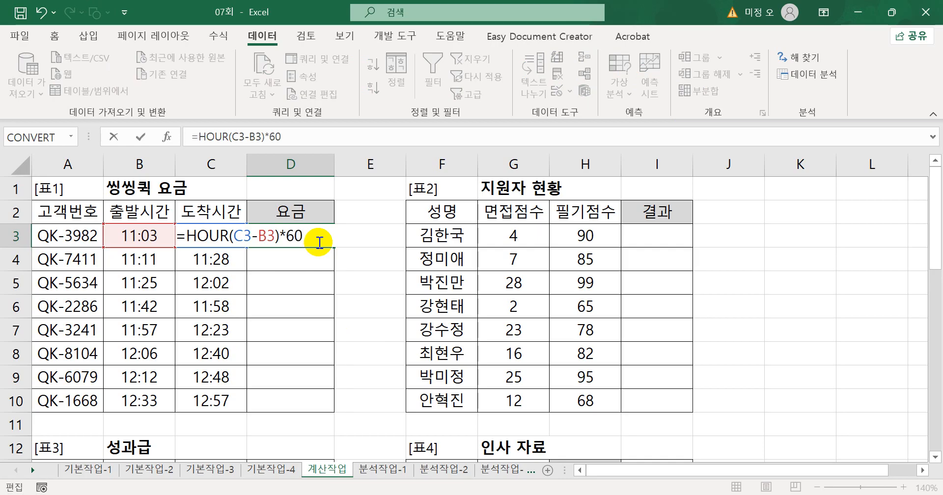
text(+min)
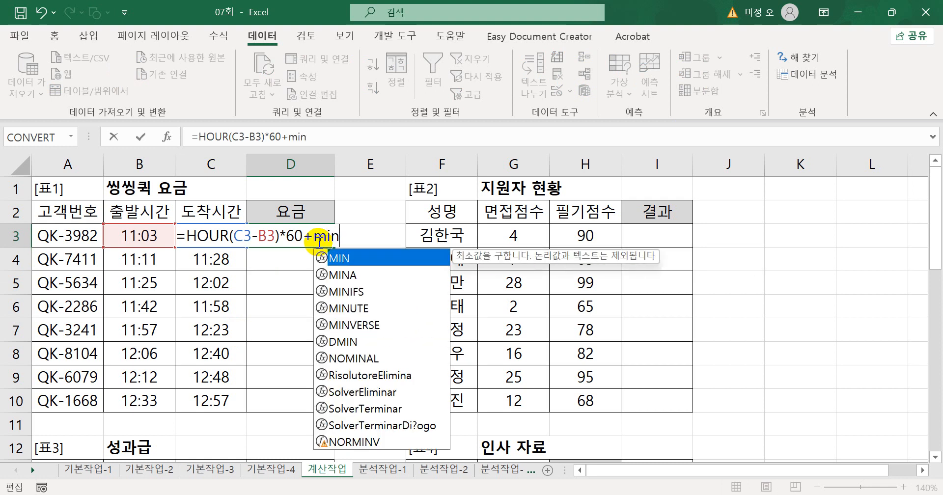
key(Down)
key(Down)
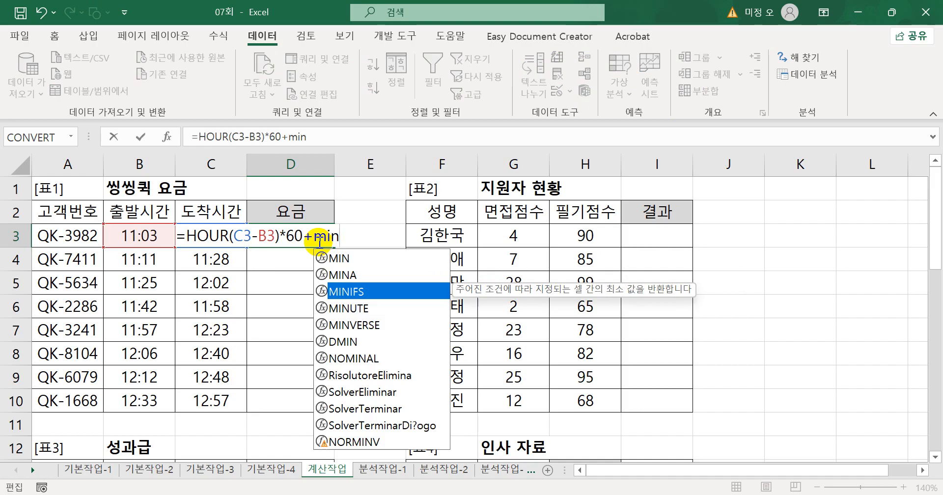
key(Down)
key(Tab)
click(206, 211)
key(Down)
text(-)
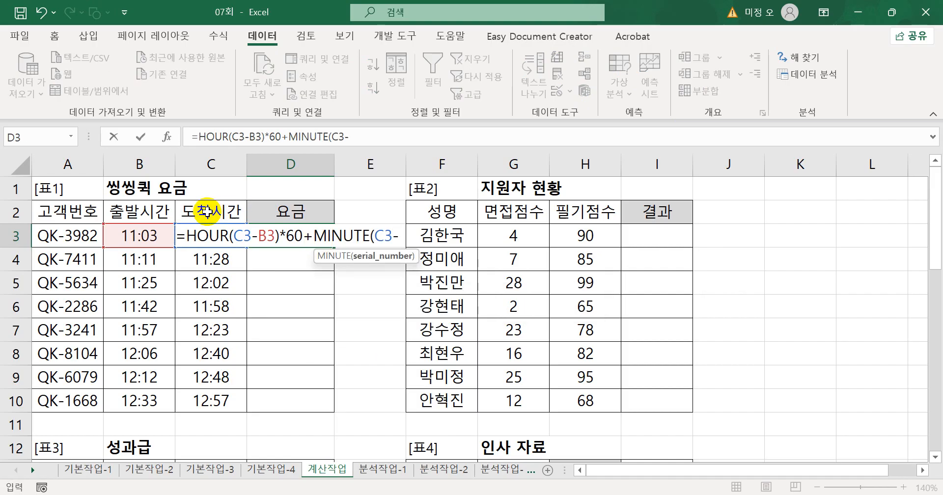
click(154, 208)
key(Down)
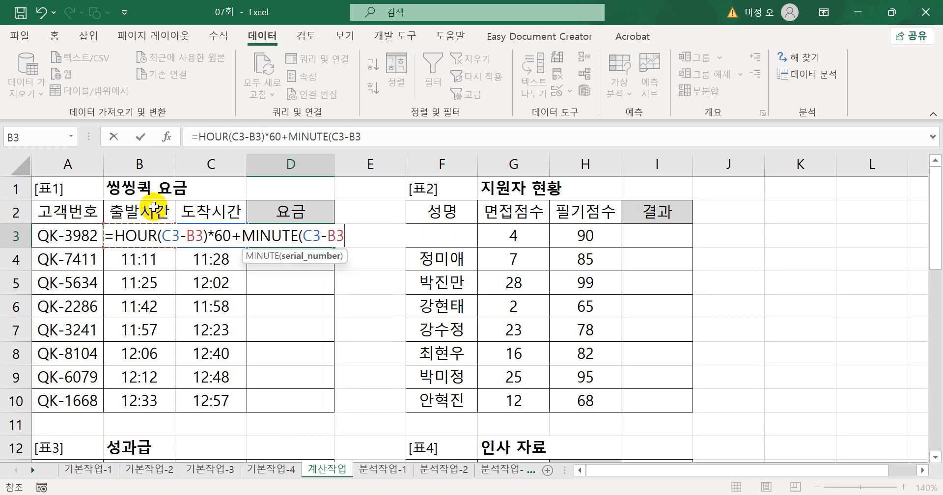
text())
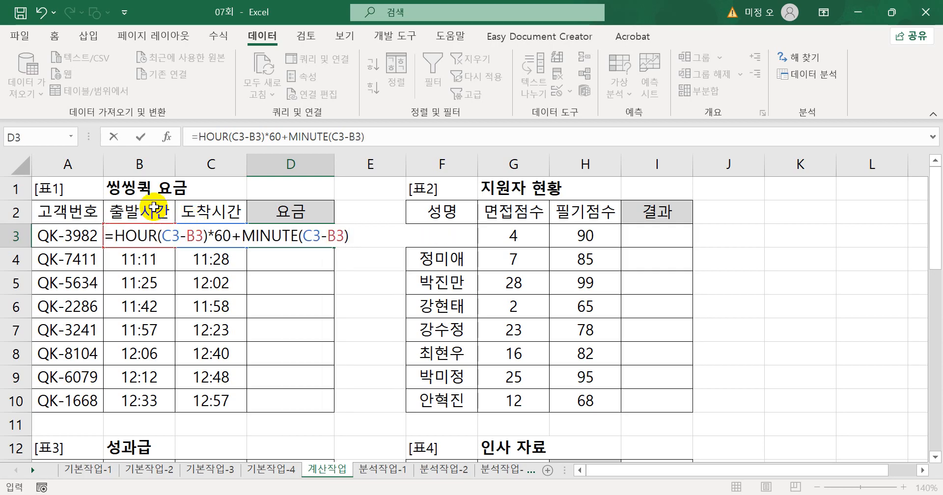
key(Return)
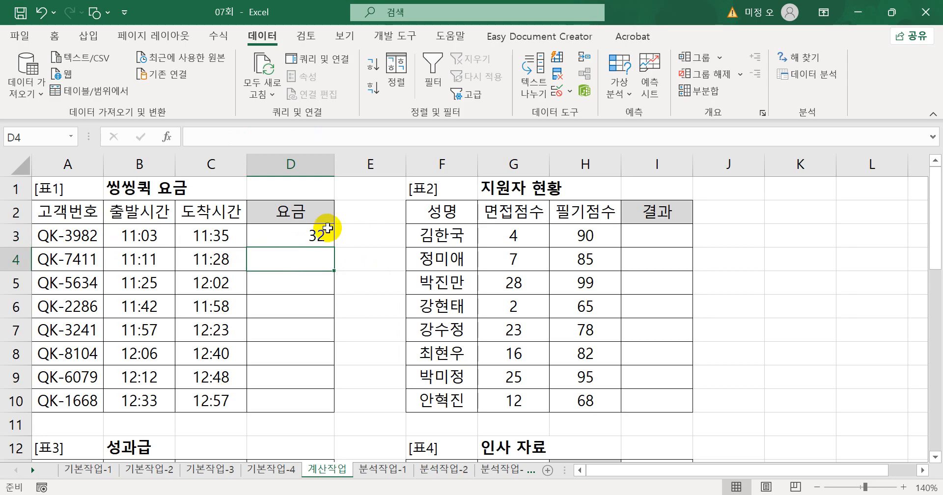
Enclose the D3 travel-time formula in parentheses and divide it by 10: =(HOUR(C3-B3)*60+MINUTE(C3-B3))/10.
click(319, 241)
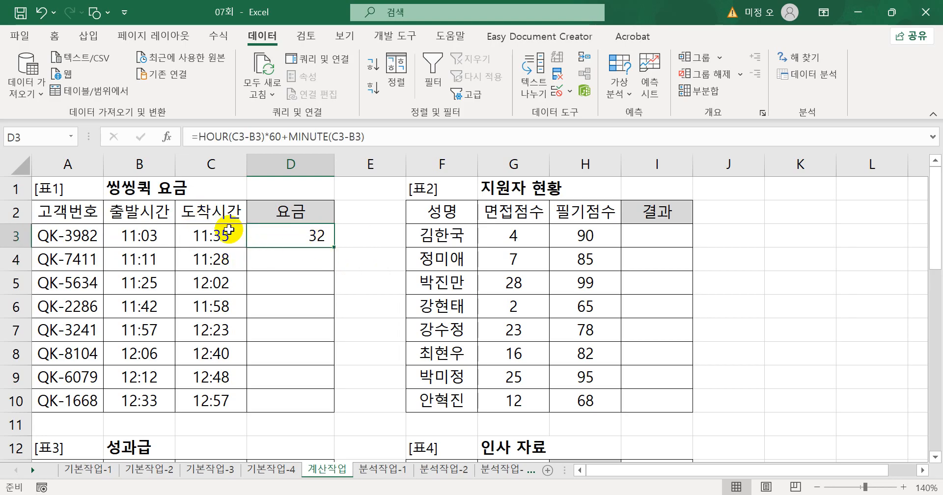
double_click(307, 236)
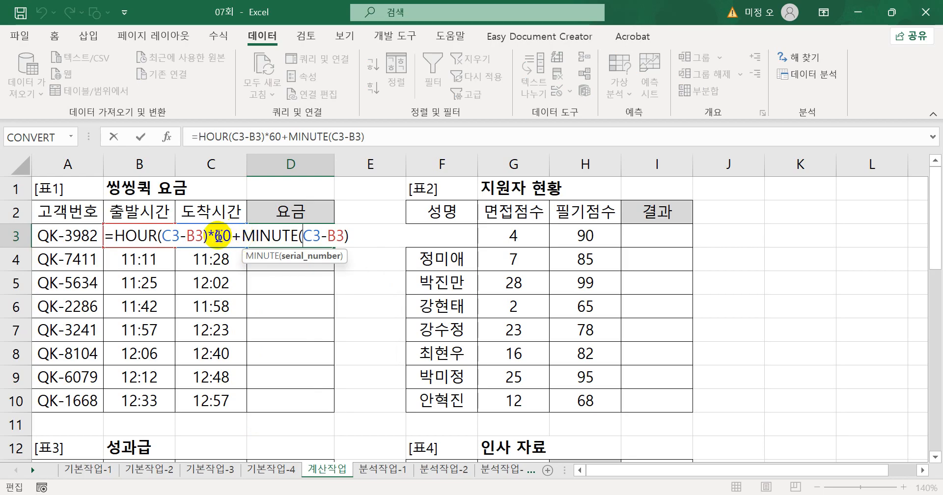
click(359, 235)
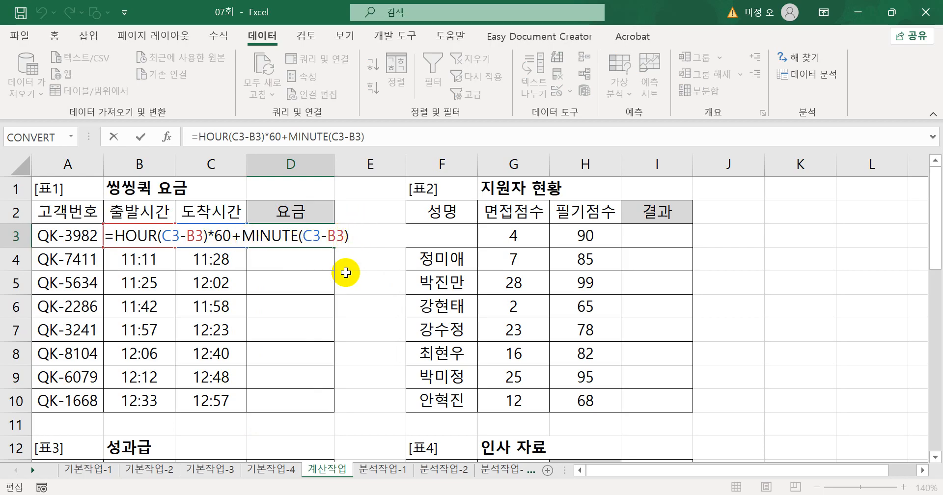
drag(114, 235, 348, 237)
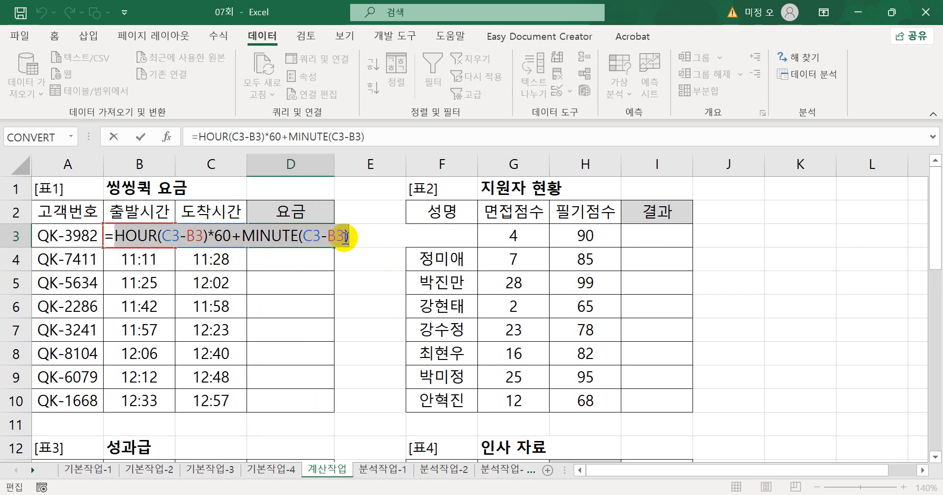
drag(242, 236, 357, 236)
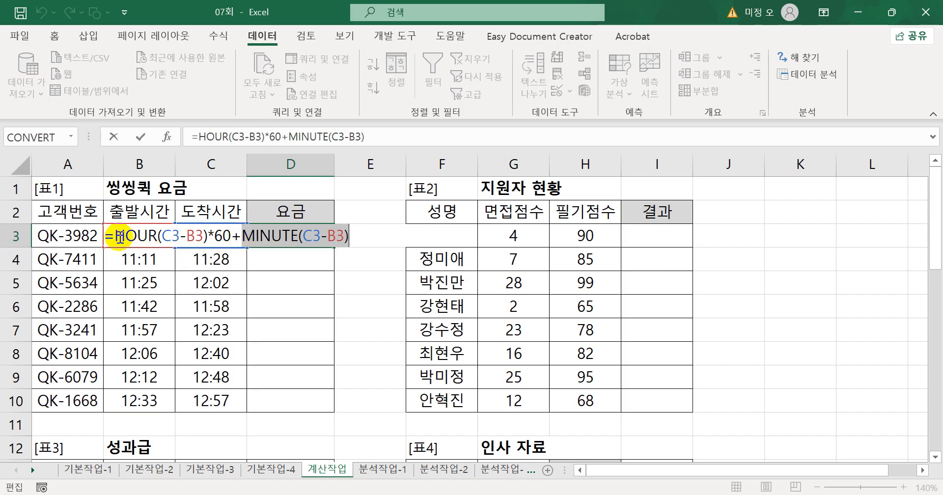
drag(116, 236, 350, 244)
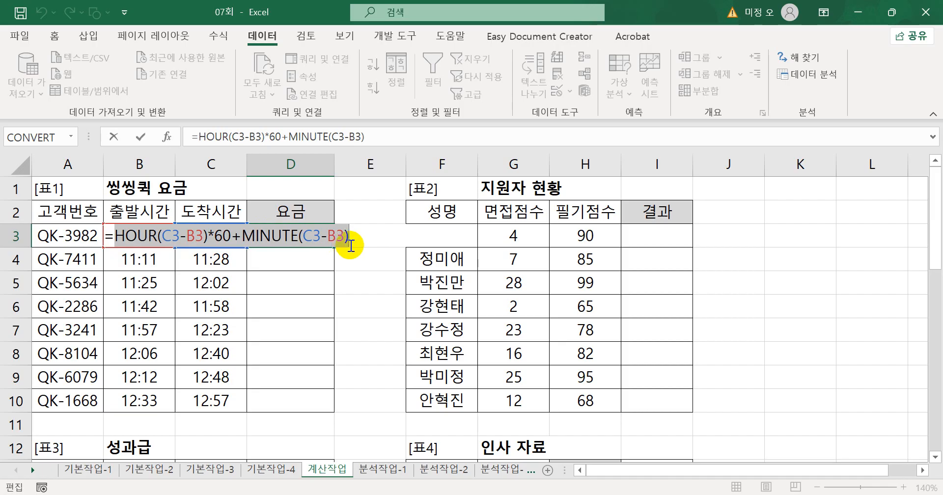
click(115, 238)
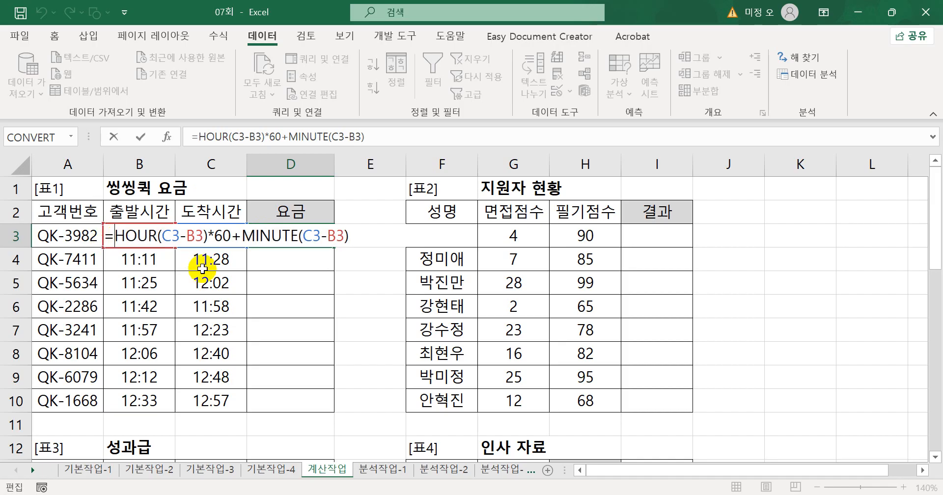
text(()
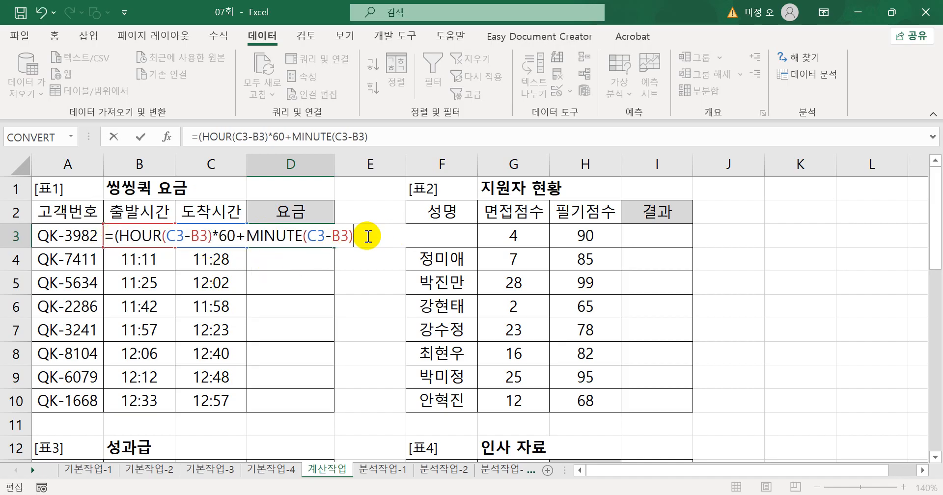
text()/10)
key(Return)
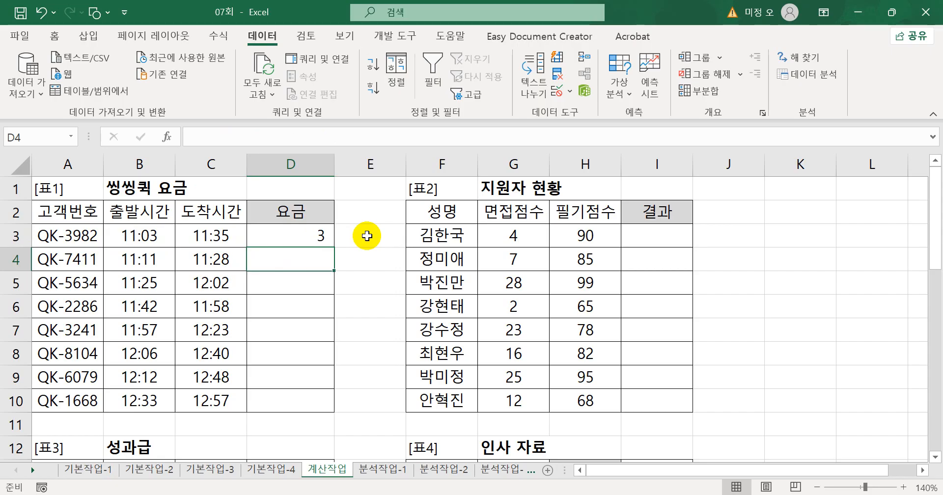
Multiply the D3 formula by 1200 to get the fee: =(HOUR(C3-B3)*60+MINUTE(C3-B3))/10*1200.
click(324, 235)
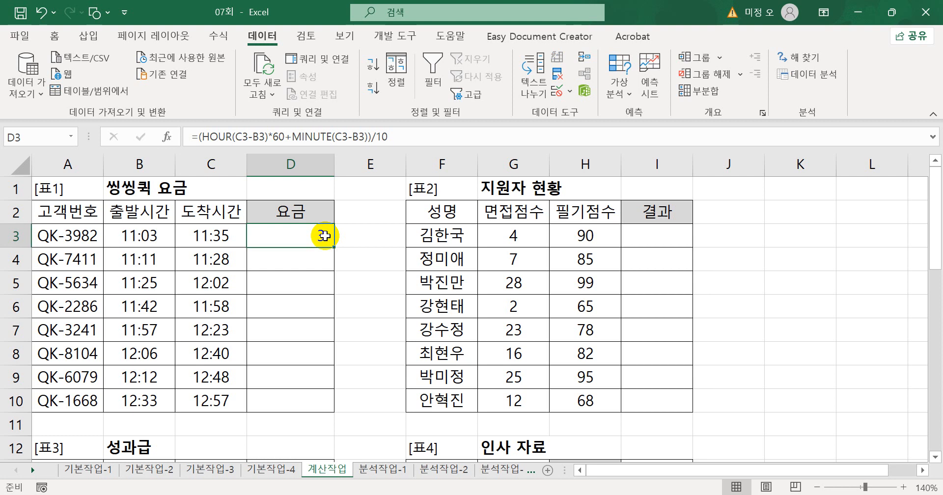
click(403, 136)
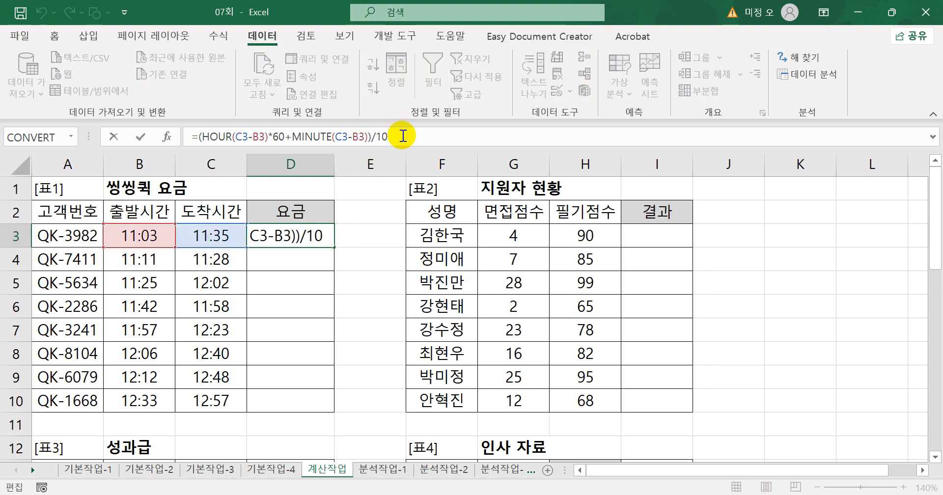
text(*1200)
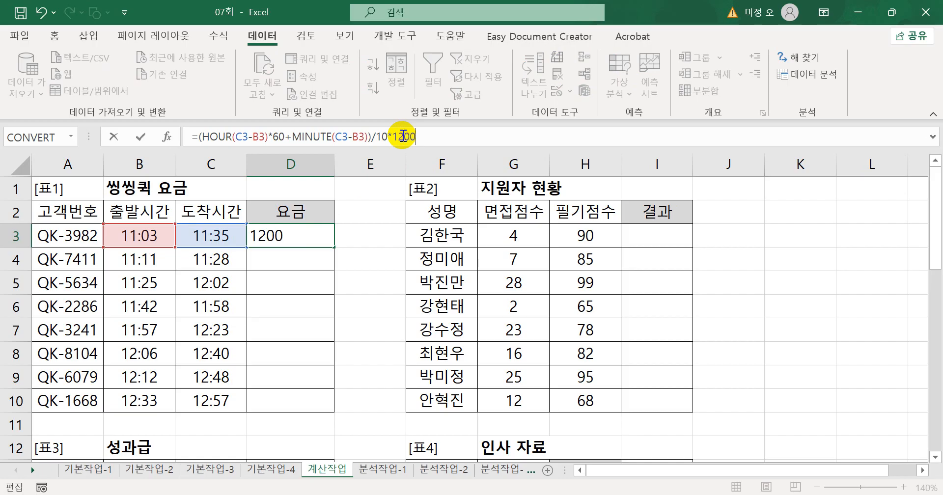
key(Return)
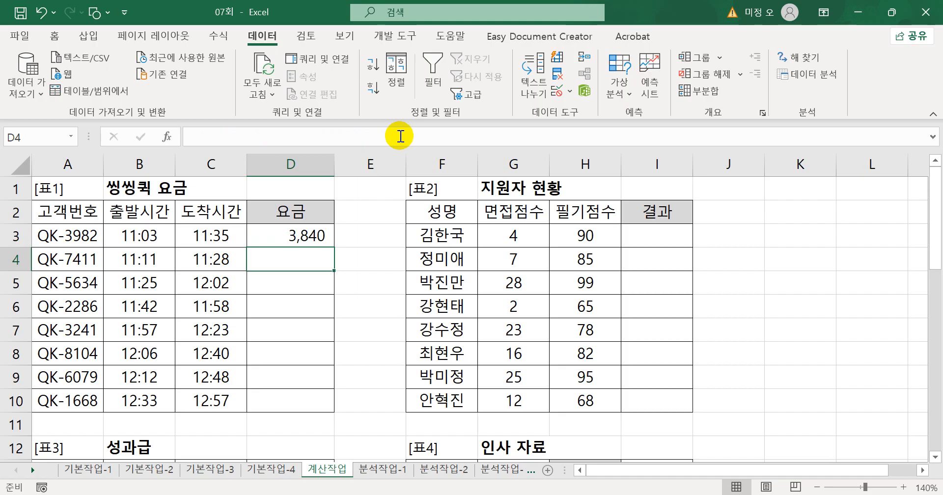
Copy the complete D3 formula, switch to Notepad, paste it after "1." with a new line, and return to Excel.
click(294, 236)
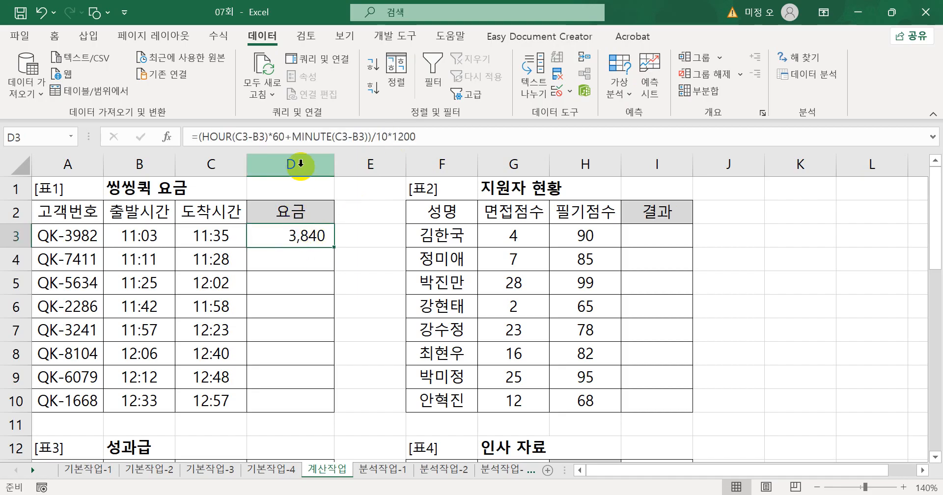
drag(201, 138, 285, 133)
drag(201, 135, 369, 129)
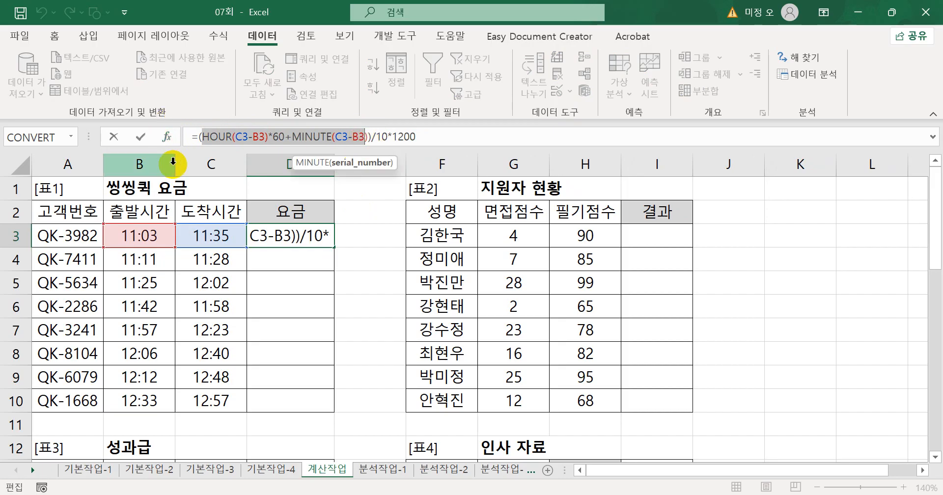
click(140, 137)
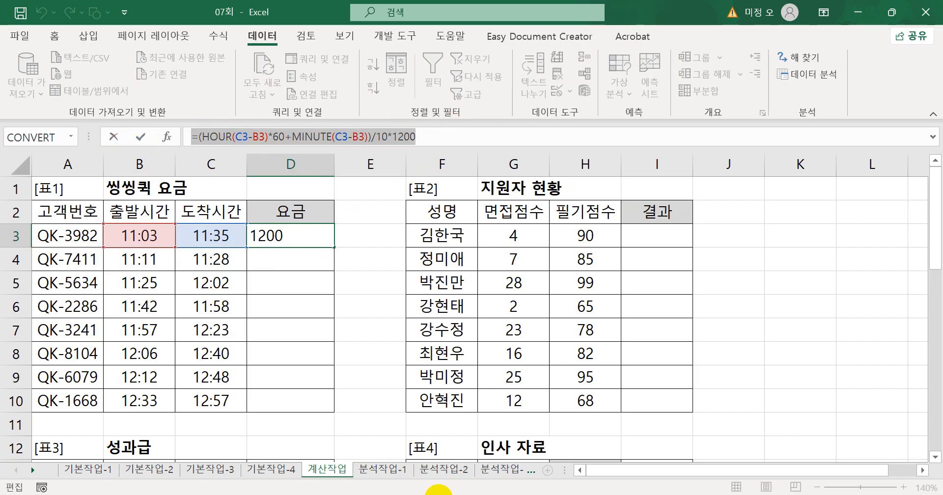
key(Return)
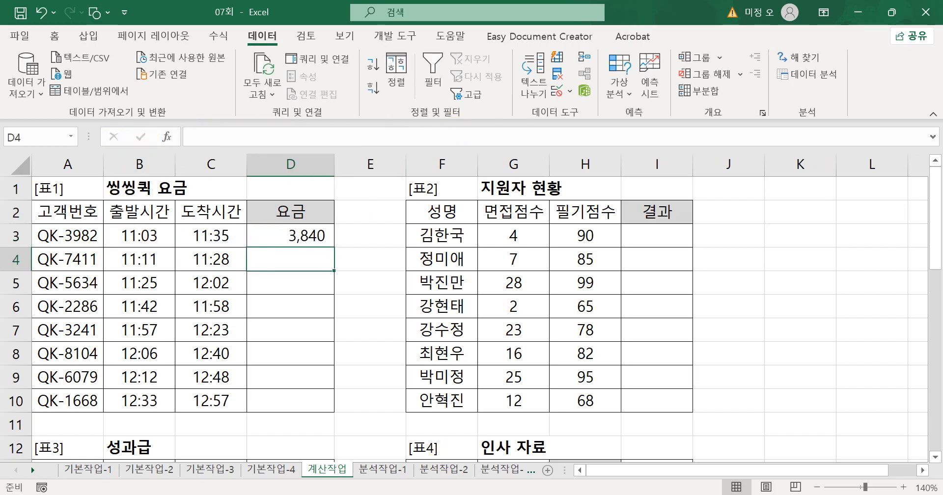
click(381, 494)
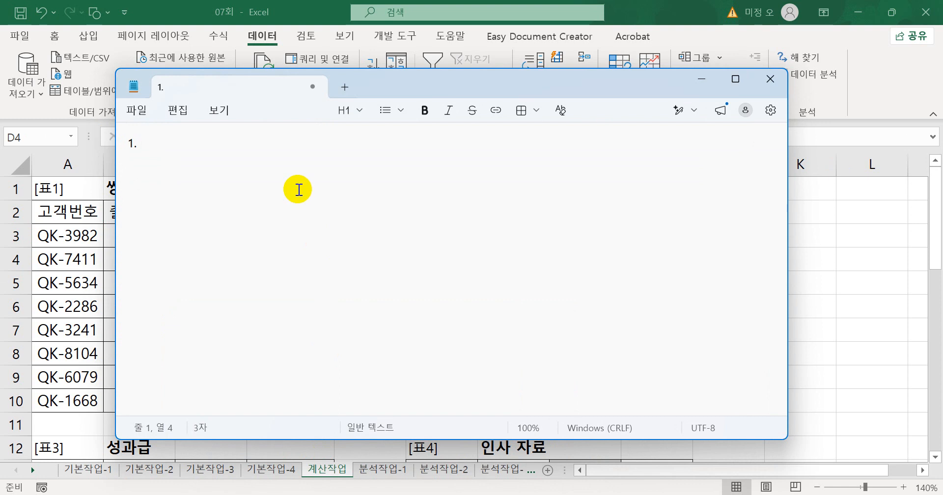
text(=(HOUR(C3-B3)*60+MINUTE(C3-B3))/10*1200)
key(Return)
click(658, 15)
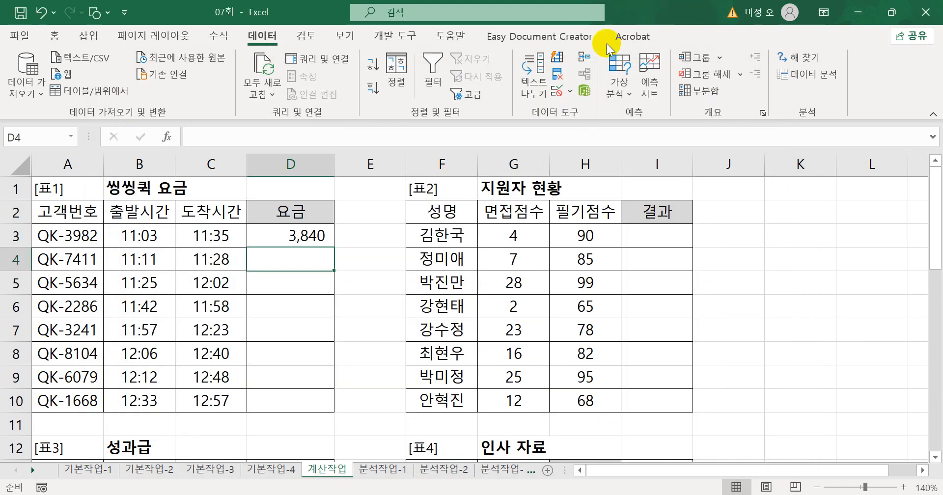
Fill the D3 fee formula down through D10 to complete the 요금 column of 표1.
click(330, 237)
drag(334, 248, 344, 409)
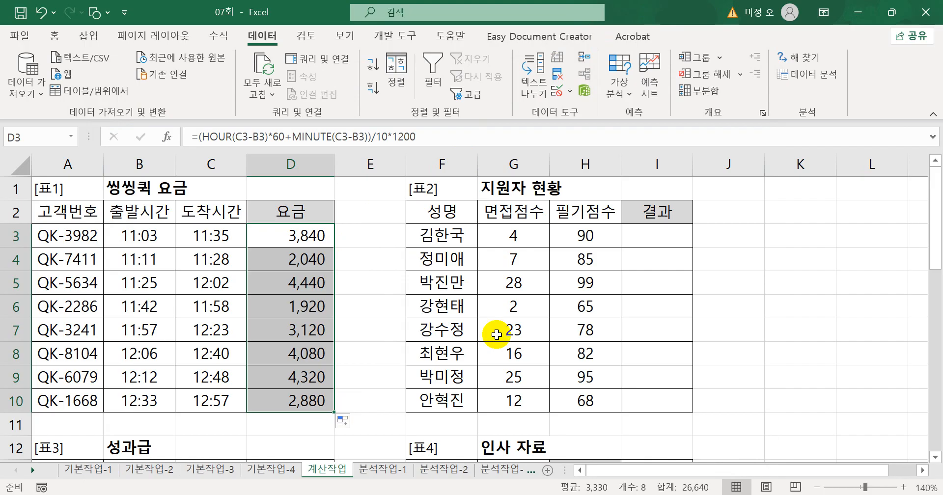
click(638, 240)
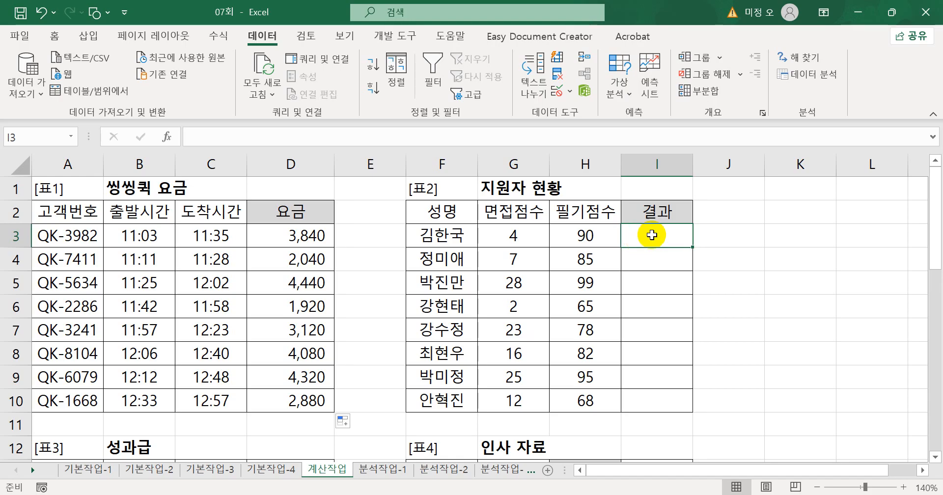
click(516, 240)
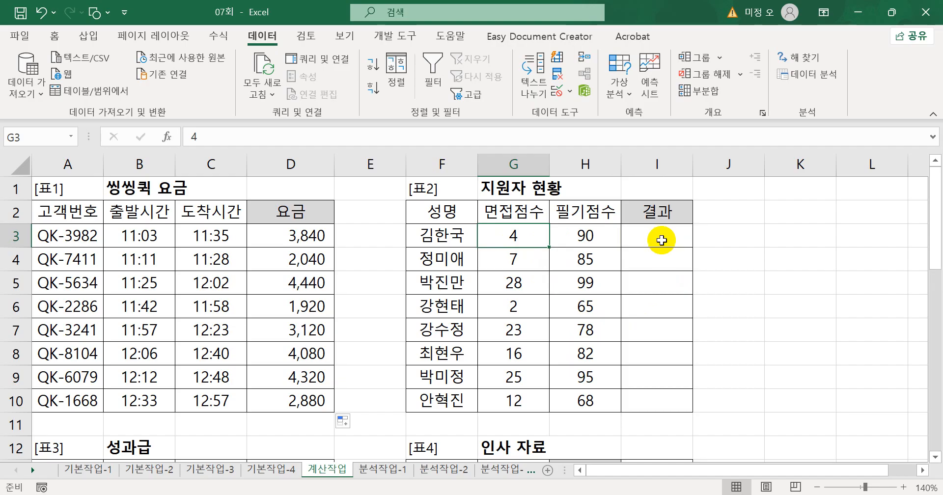
drag(497, 237, 513, 402)
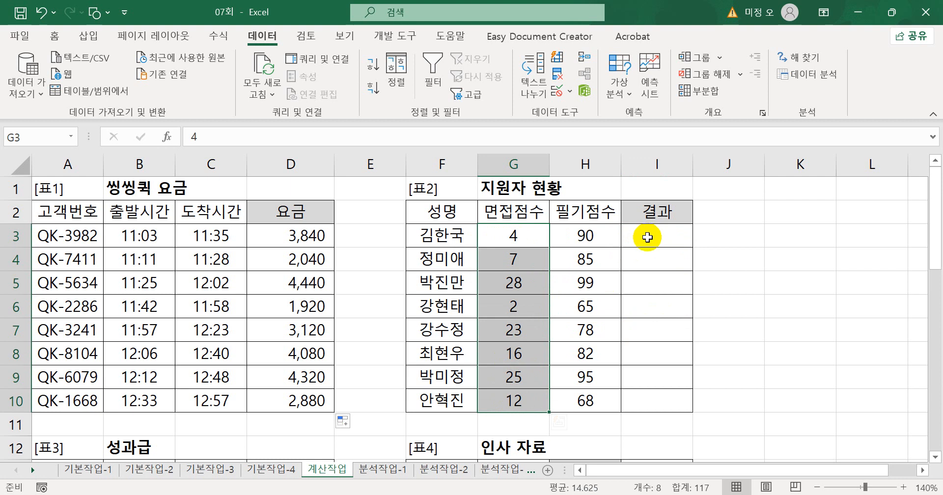
Enter =RANK.EQ(G3,$G$3:$G$10) in J3, beside 표2, to rank the first applicant's 면접점수.
click(754, 234)
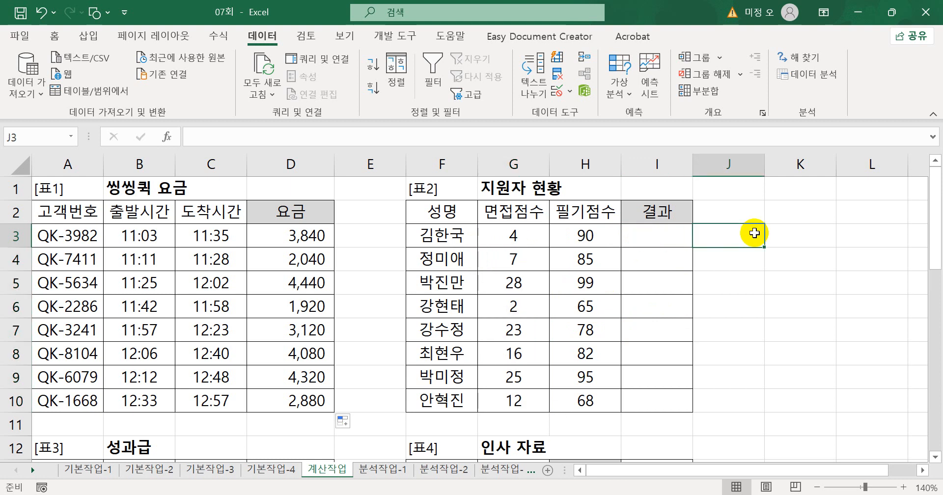
text(=ran)
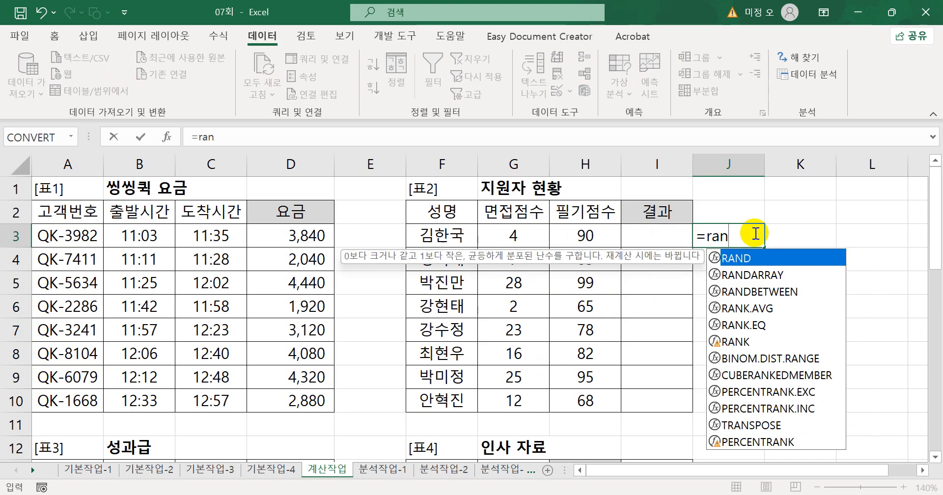
key(Down)
key(Down)
key(Down)
key(Down)
key(Tab)
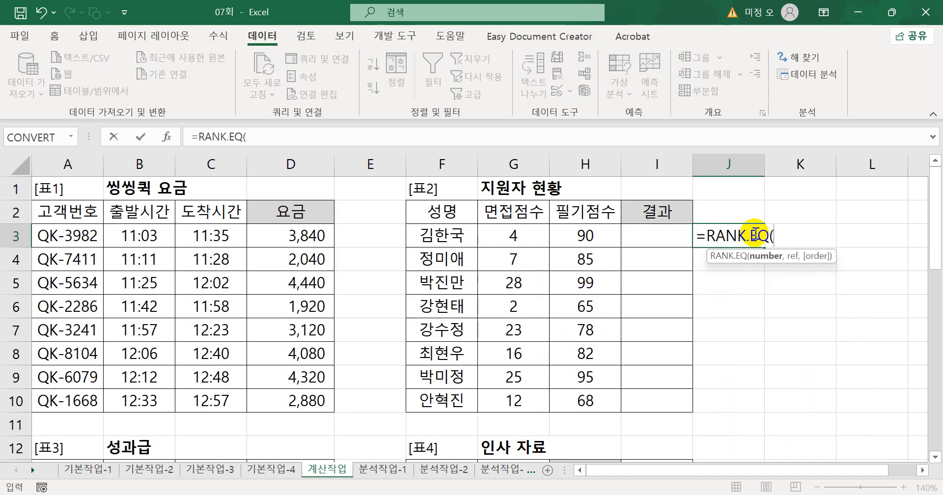
click(526, 237)
text(,)
drag(532, 238, 523, 405)
key(F4)
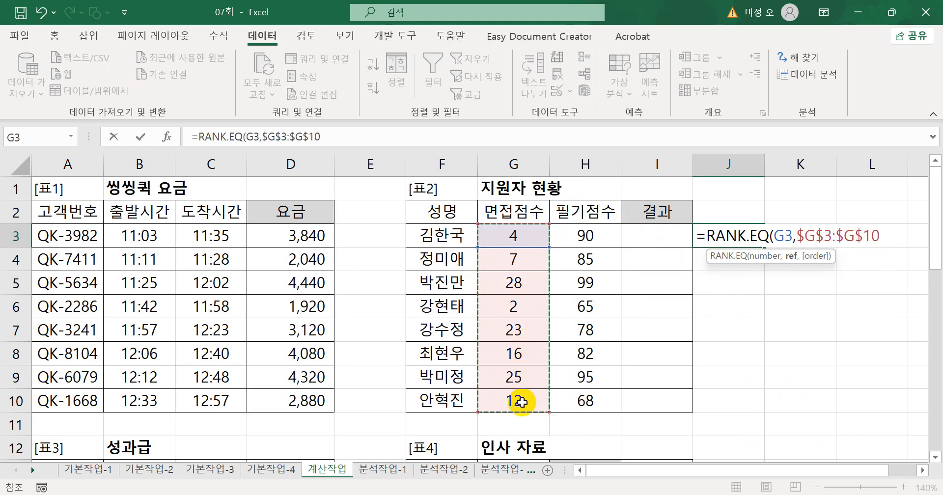
key(Return)
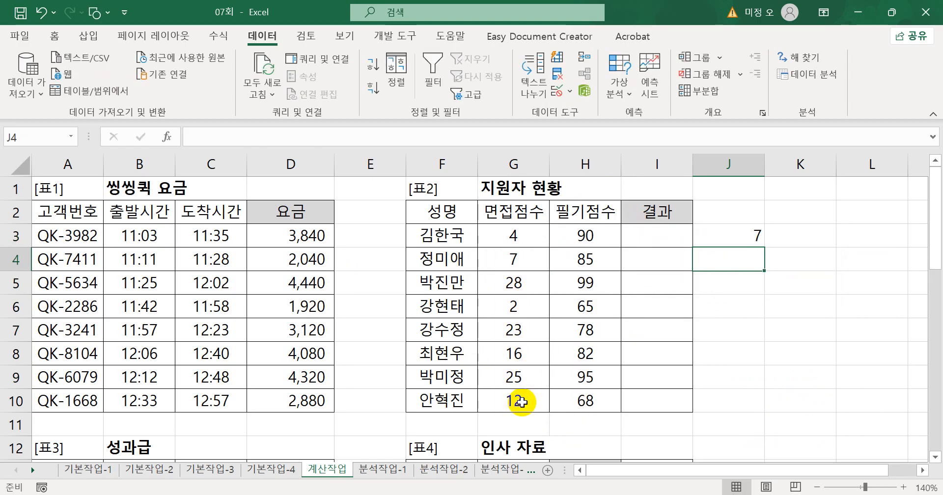
Fill the J3 interview-score rank formula down through J10.
click(744, 236)
drag(762, 247, 757, 411)
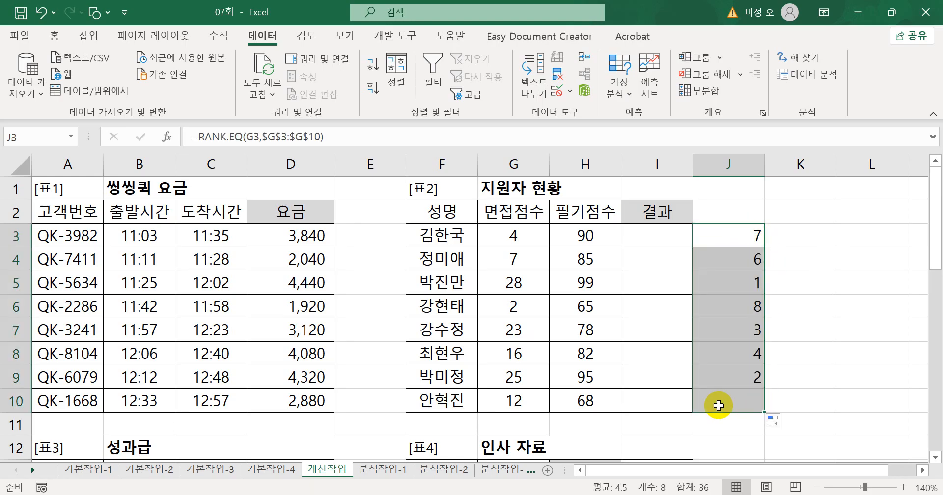
click(726, 288)
click(747, 353)
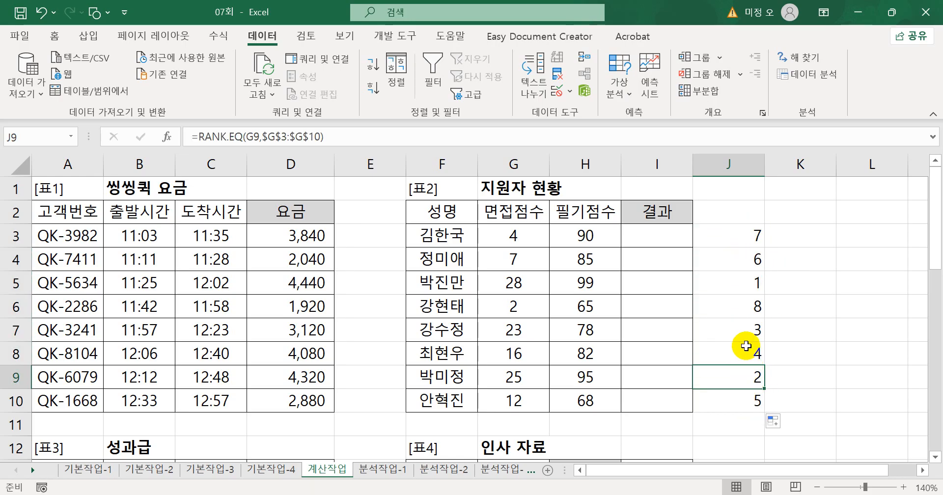
click(744, 339)
Enter =RANK.EQ(H3,$H$3:$H$10) in K3 to rank the first 필기점수, and fill it down through K10.
click(803, 236)
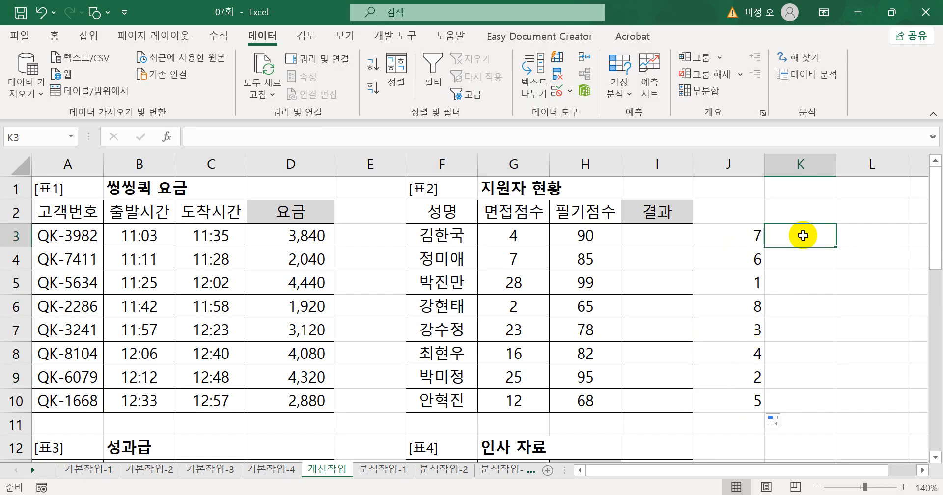
text(=rn)
key(BackSpace)
text(a)
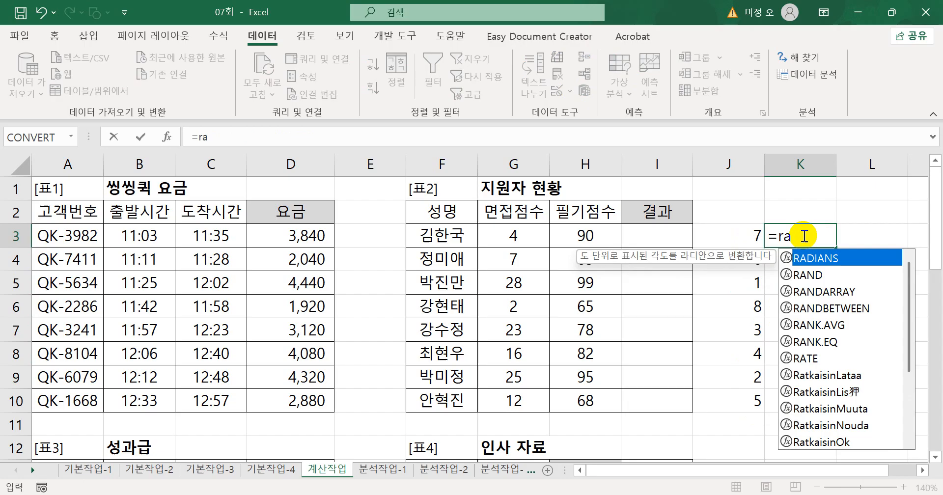
text(n)
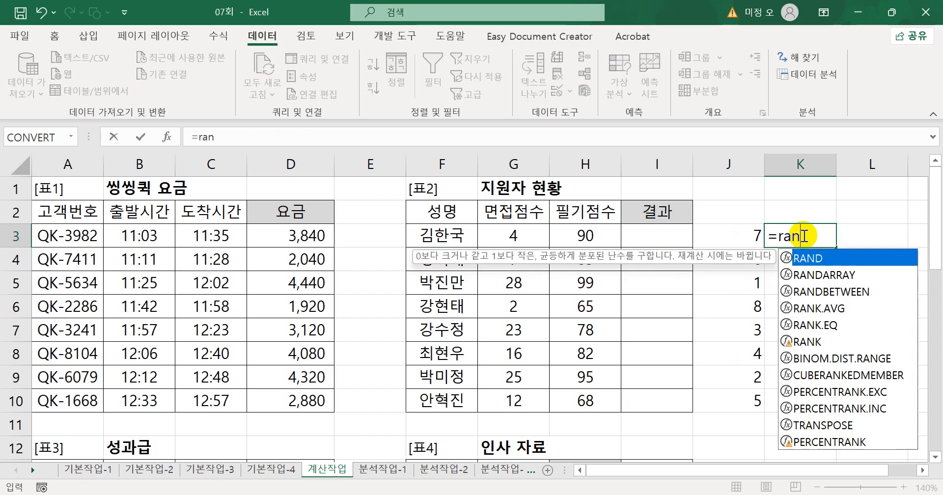
key(Down)
key(Down)
key(Down)
key(Down)
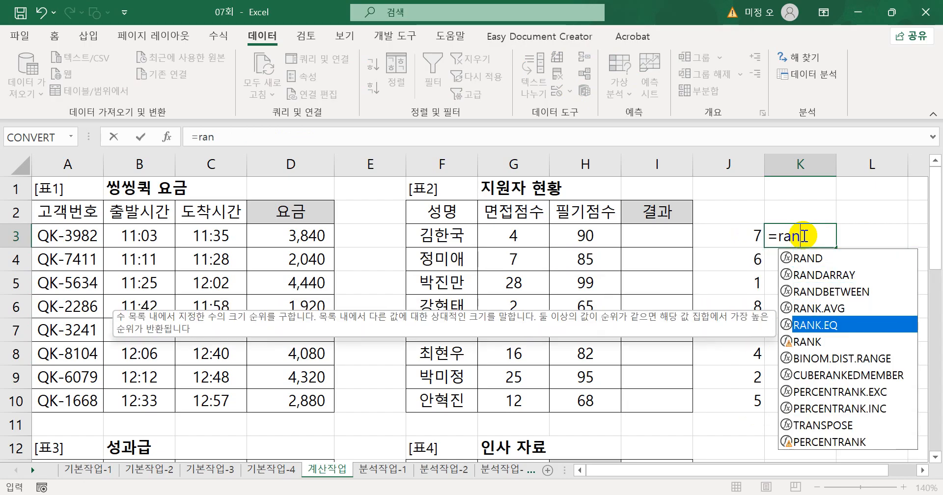
key(Tab)
click(604, 241)
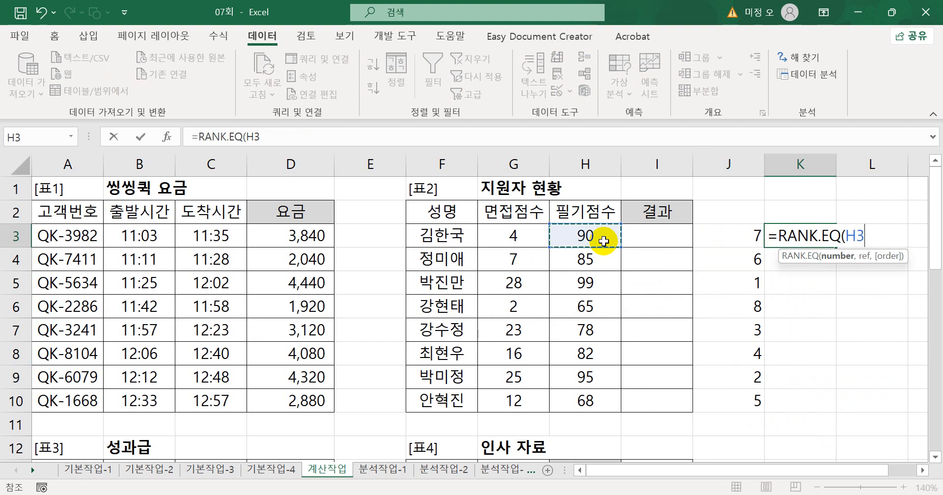
text(,)
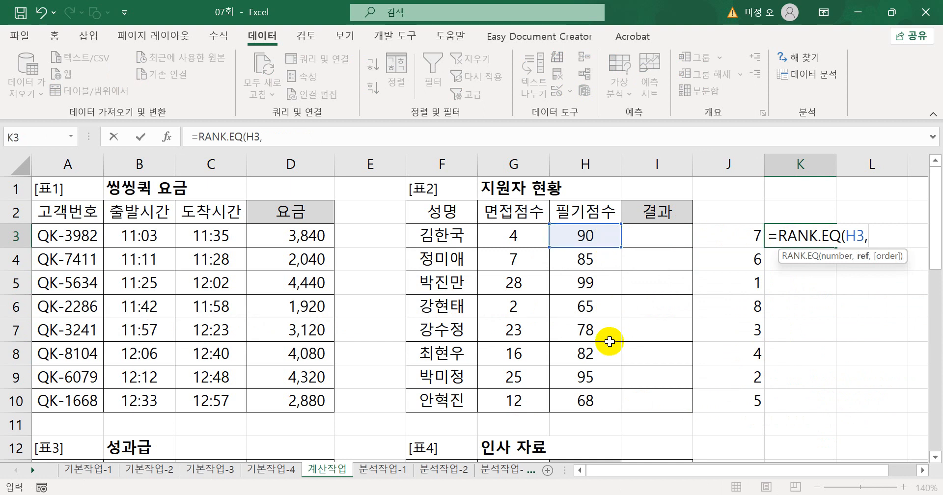
drag(596, 400, 599, 240)
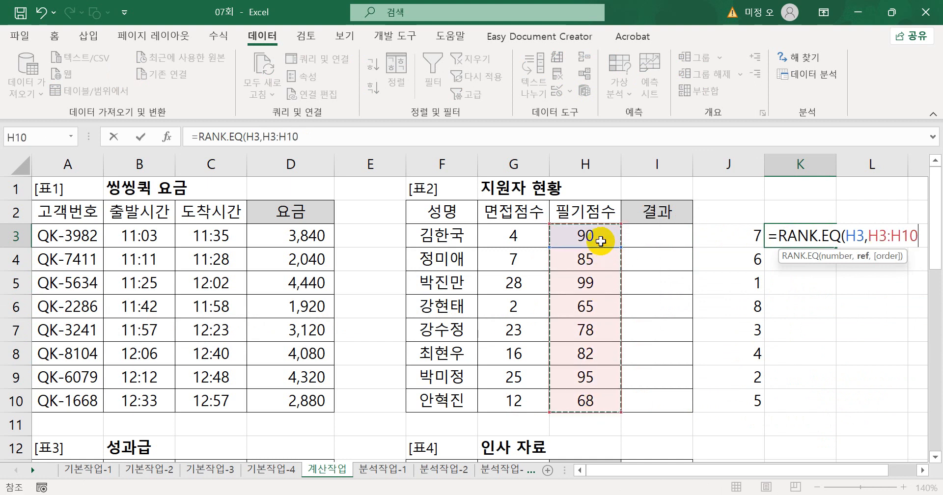
key(F4)
text())
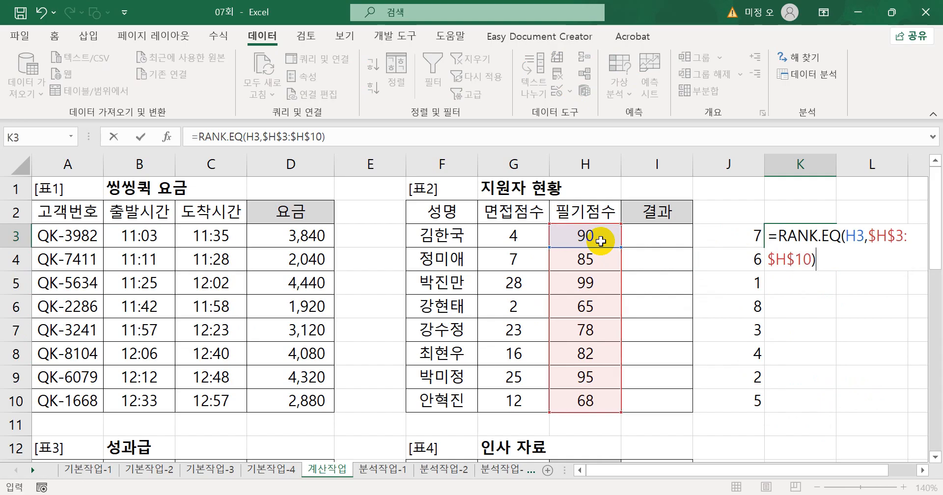
key(Return)
click(804, 237)
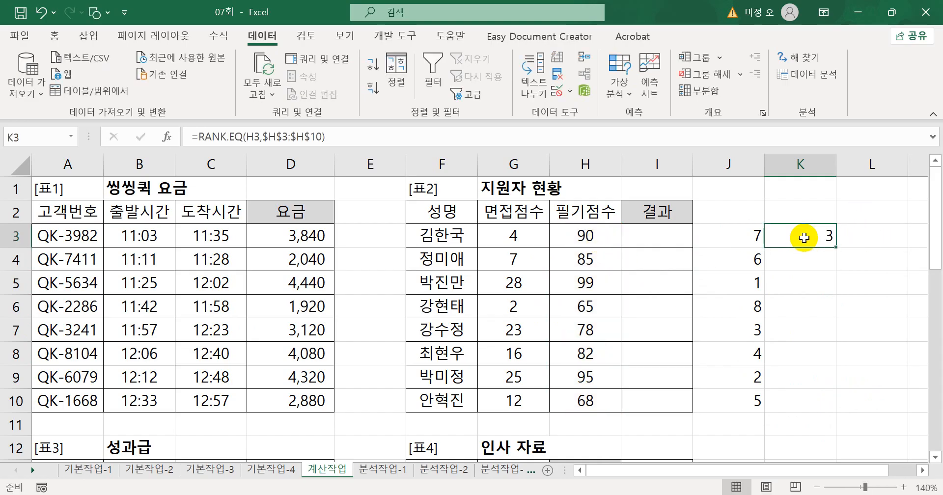
drag(835, 247, 814, 403)
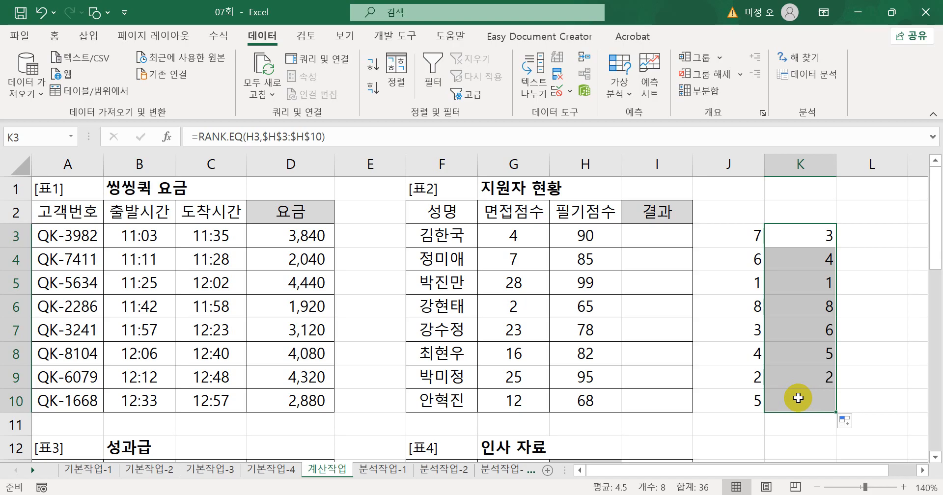
Select the helper cells ranked third or better for comparison: K3, J5:K5, J7 and J9:K9.
click(811, 235)
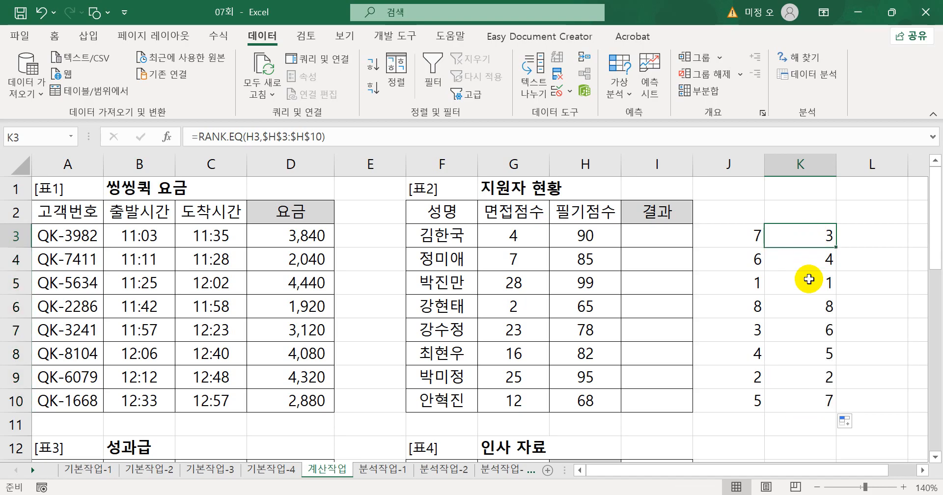
drag(758, 284, 800, 285)
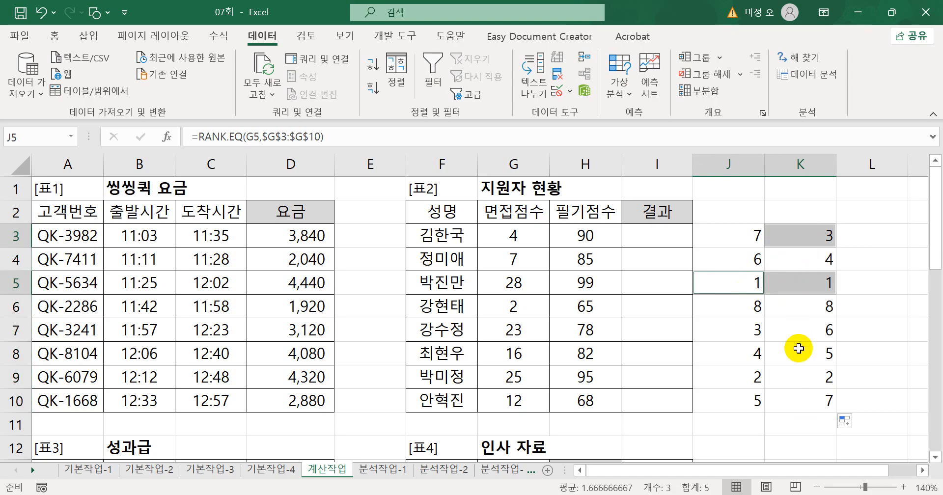
ctrl+click(745, 329)
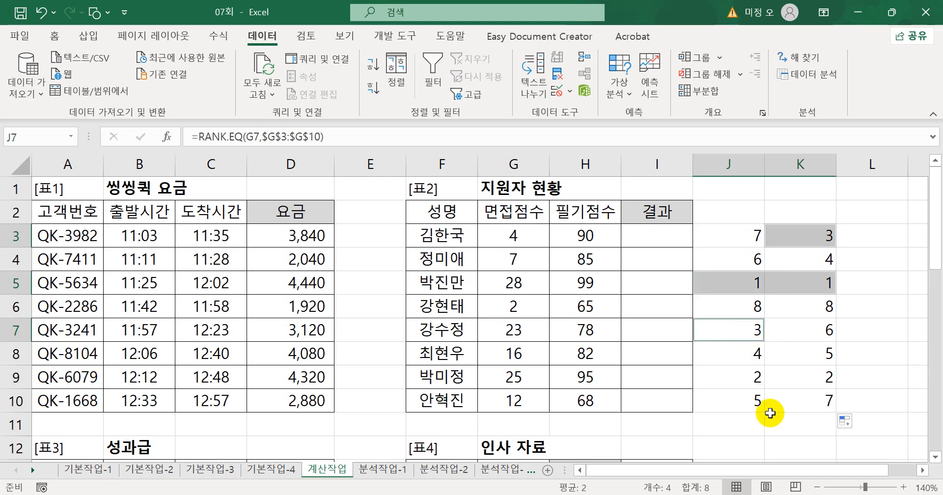
drag(740, 378, 795, 375)
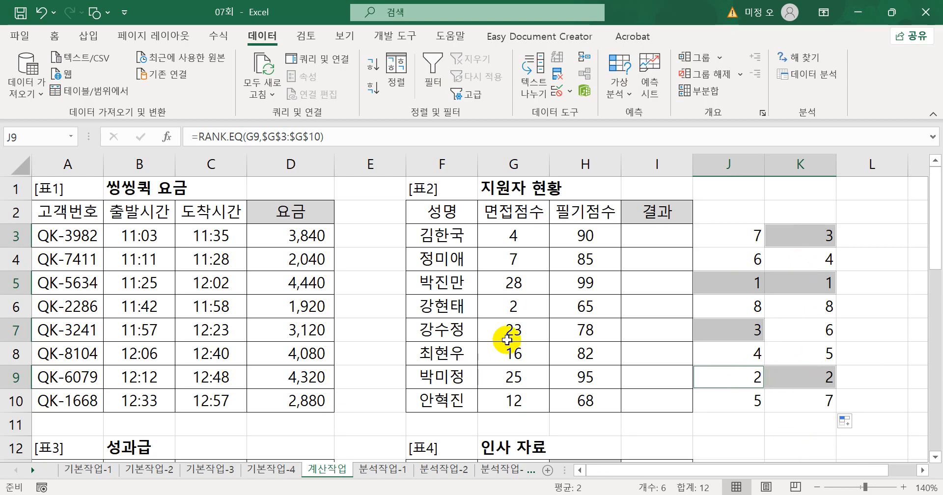
Start the 결과 formula of 표2 in I3 with the OR function.
click(638, 238)
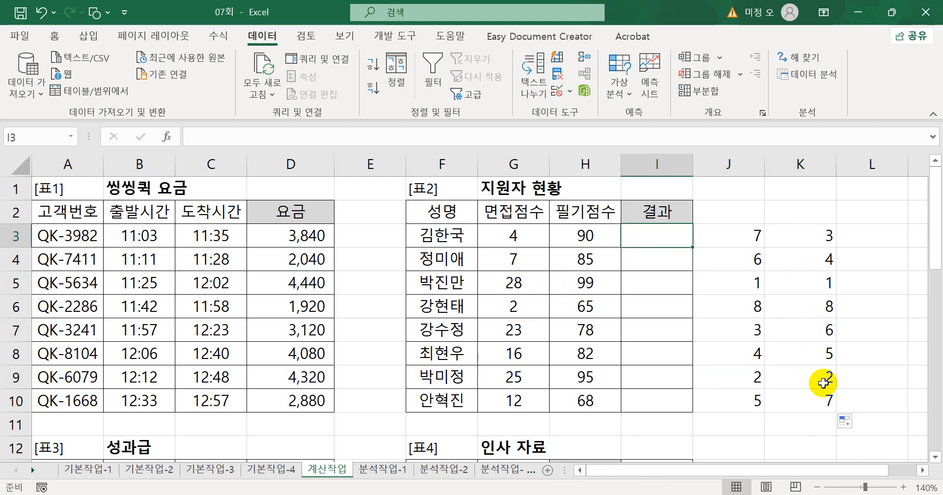
text(=)
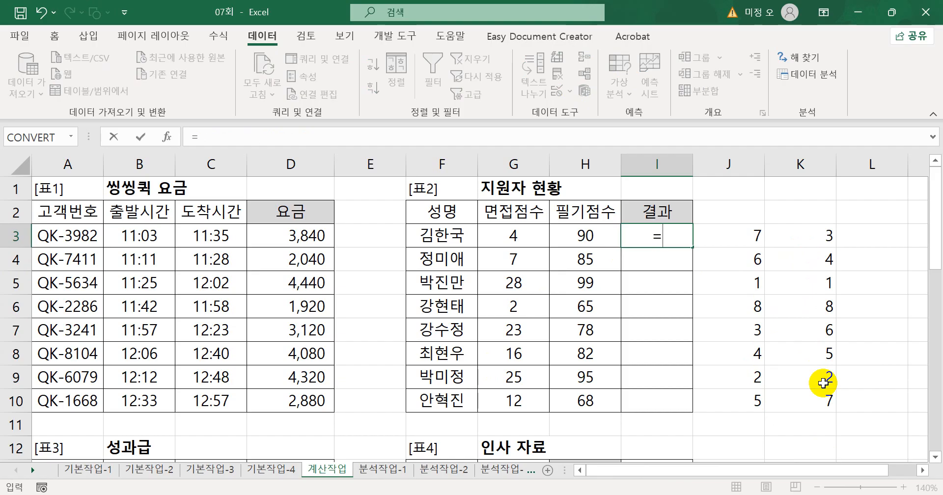
text(or)
key(Tab)
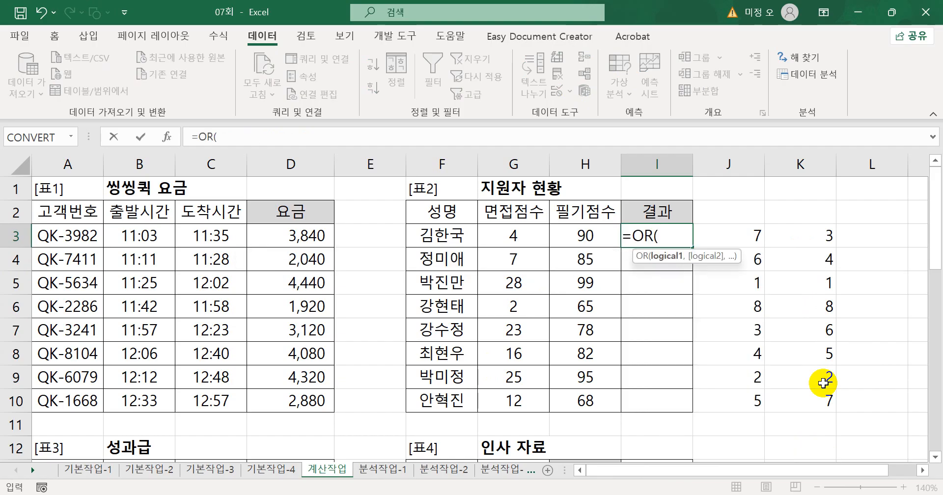
click(534, 236)
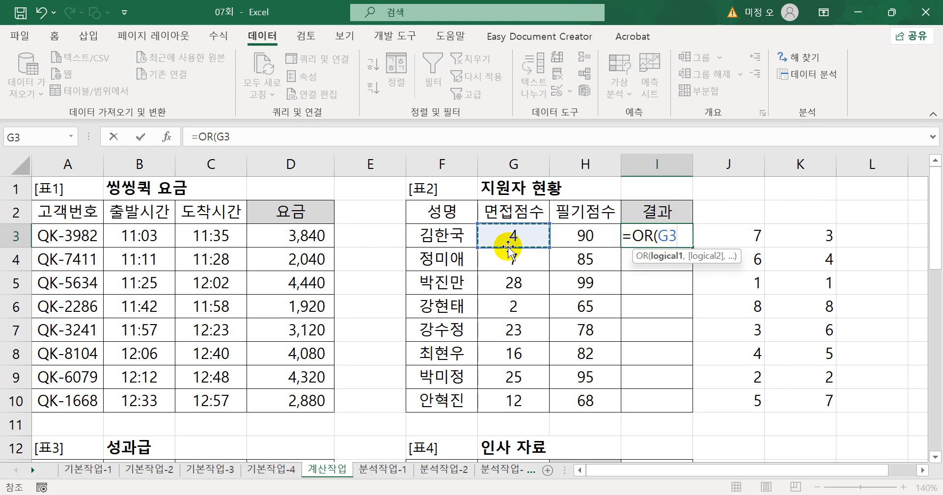
text(<=)
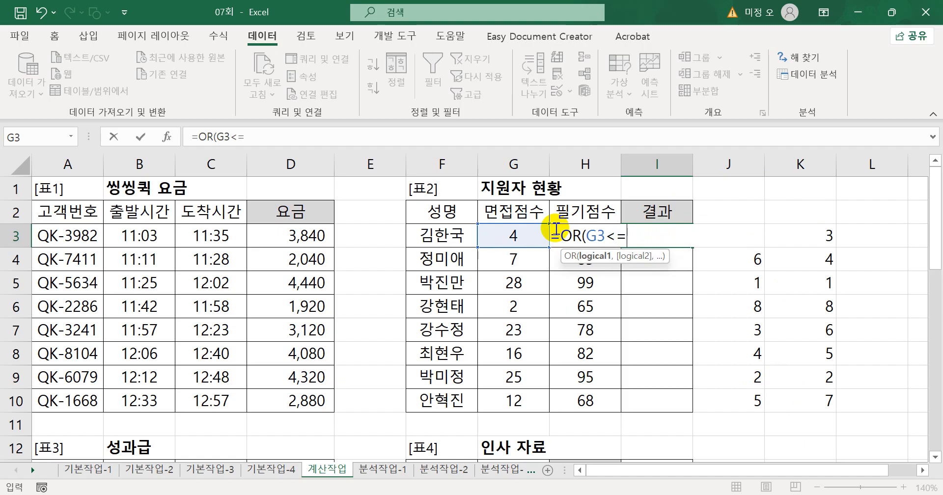
text(ran)
key(Down)
key(Down)
key(Down)
key(Down)
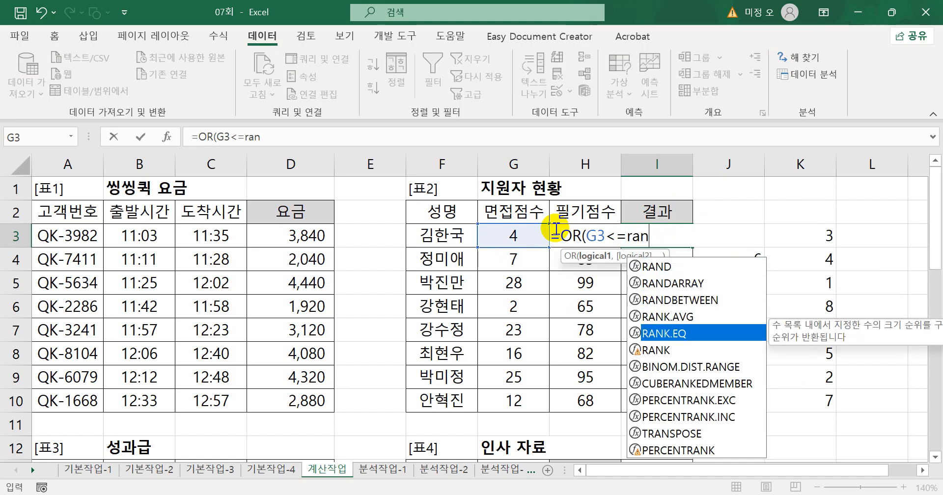
key(Tab)
click(509, 229)
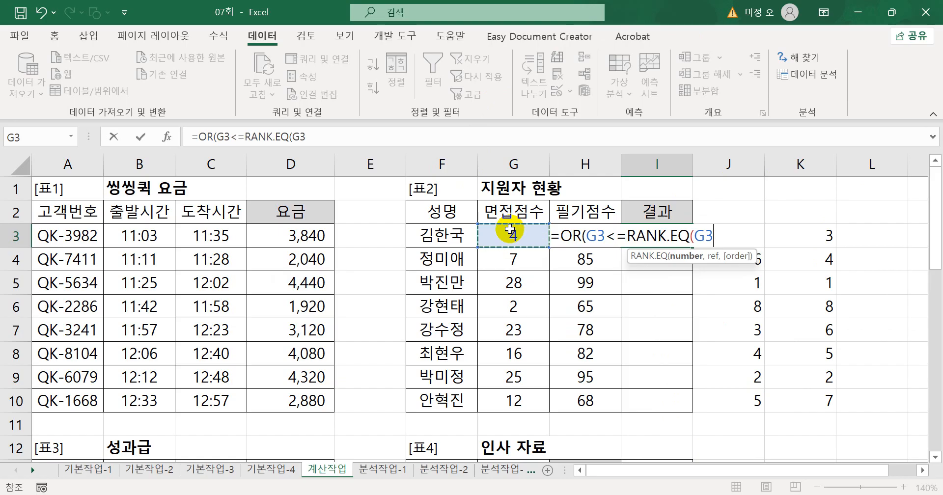
drag(588, 235, 713, 236)
key(Delete)
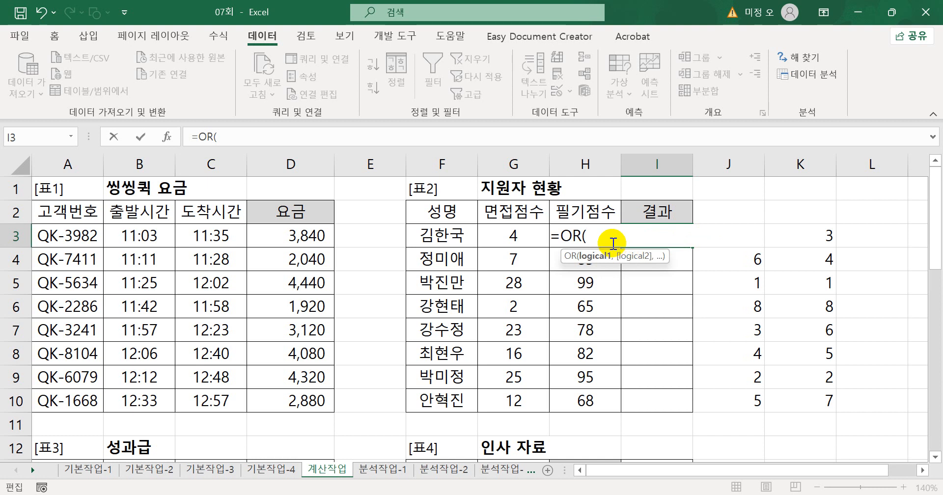
Add RANK.EQ(G3,$G$3:$G$10,0)<=3 as the first OR condition, testing for a top-three 면접점수.
text(ran)
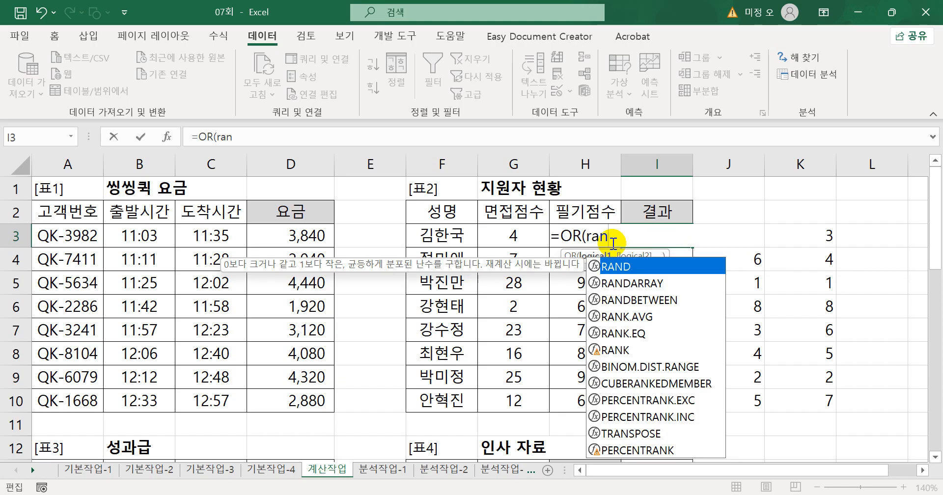
key(Down)
key(Down)
key(Down)
key(Down)
key(Tab)
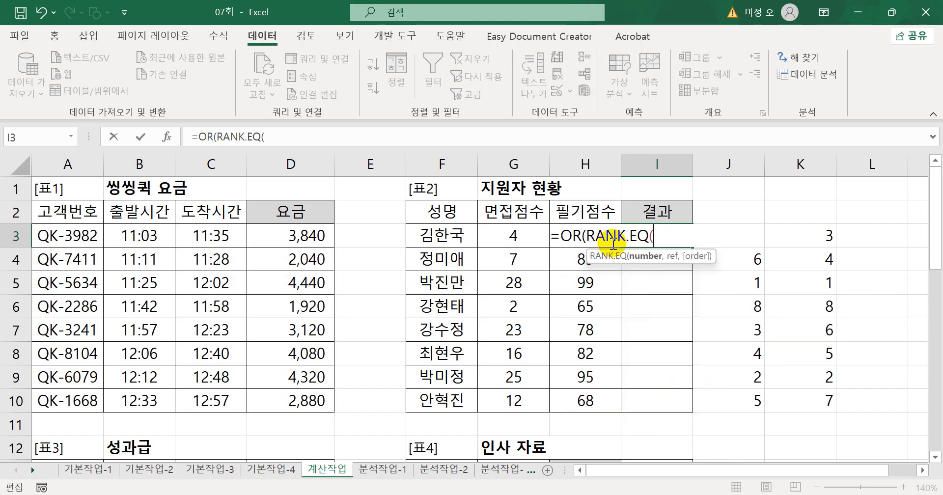
click(510, 238)
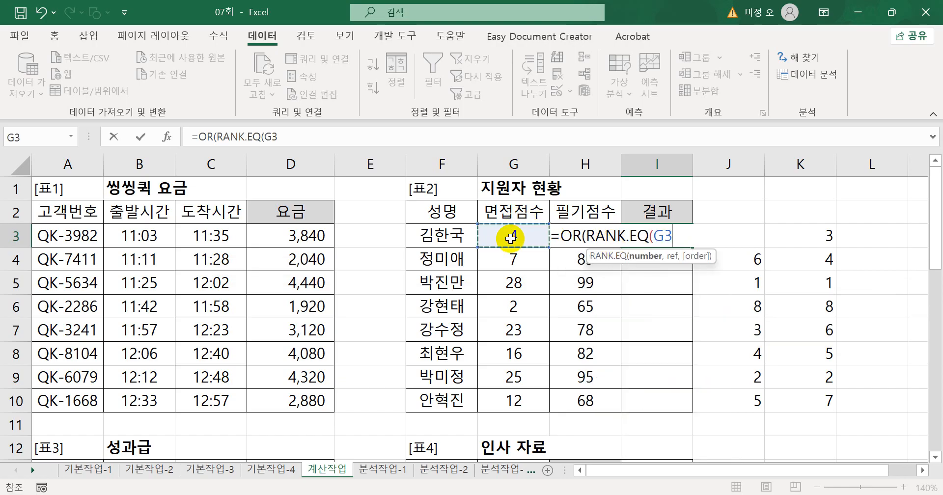
text(,)
drag(512, 399, 513, 235)
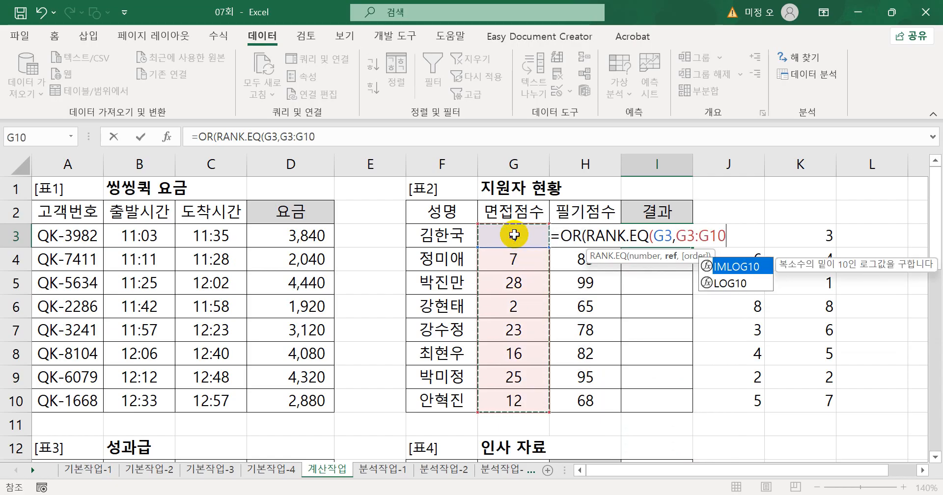
key(F4)
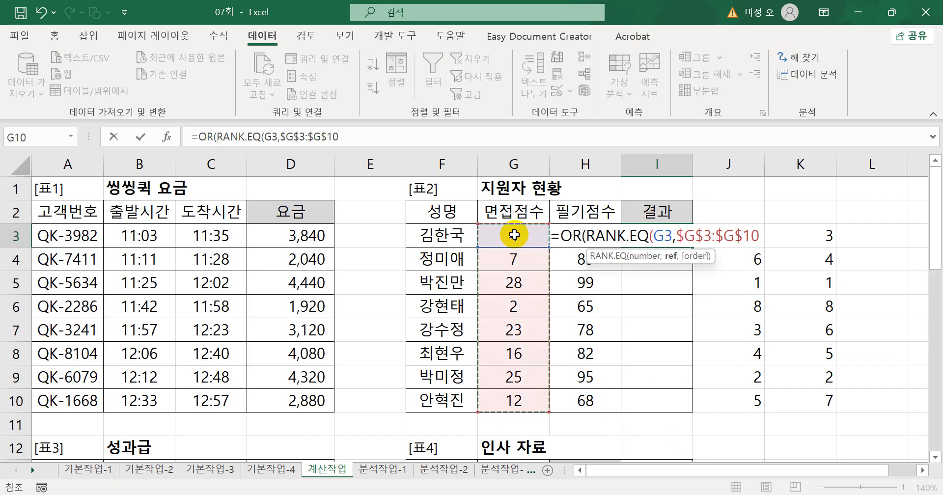
text(,)
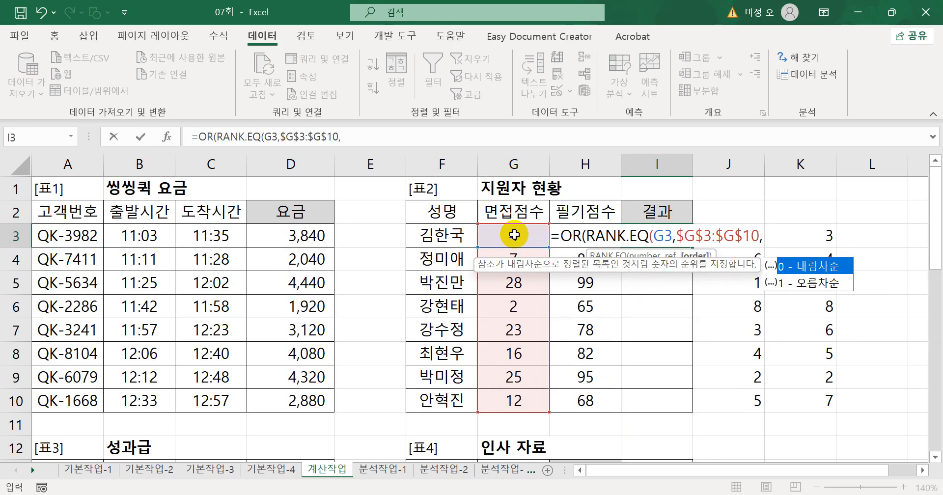
text(0))
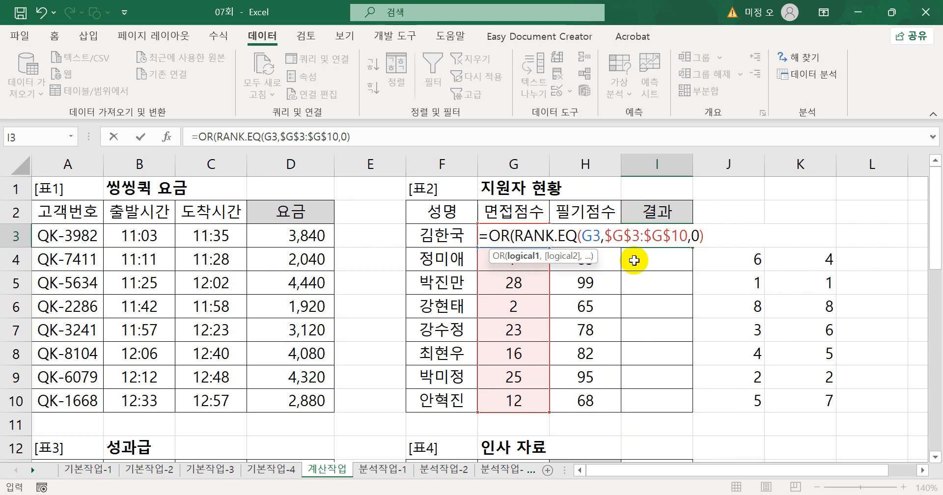
text(<=3)
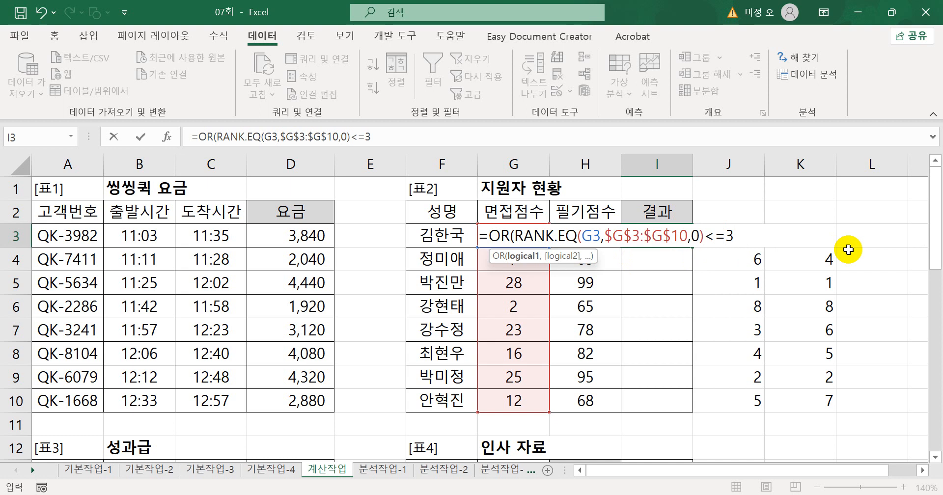
Begin the second OR condition in I3 with RANK.EQ, using the 필기점수 in H3 as the number to rank.
text(,)
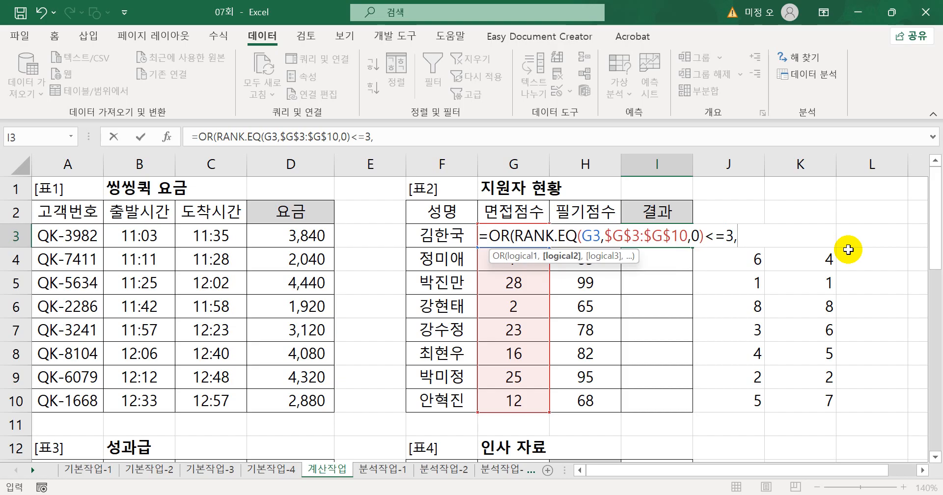
text(ran)
key(Down)
key(Down)
key(Down)
key(Down)
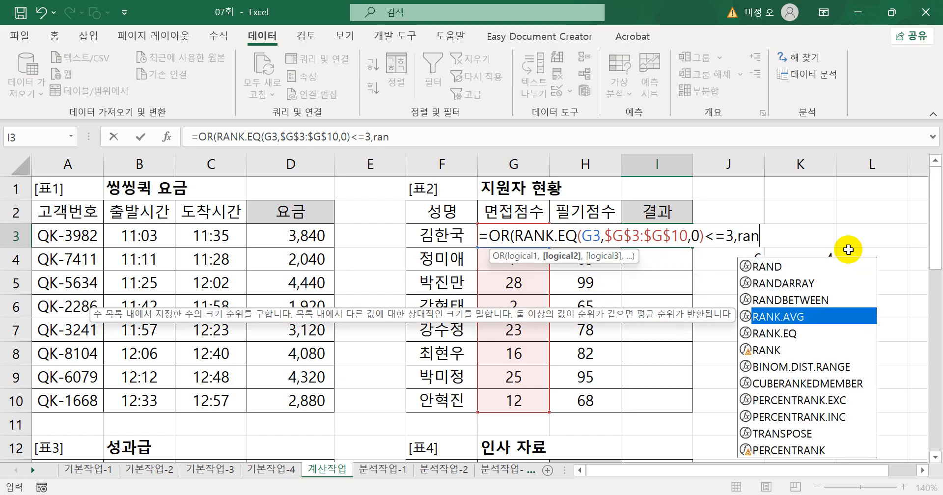
key(Tab)
click(572, 224)
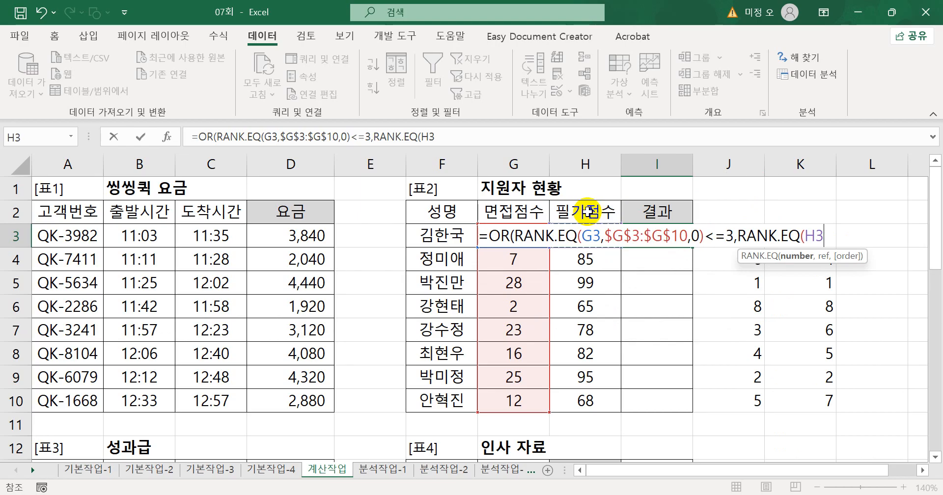
Complete the second condition with the absolute range $H$3:$H$10, order 0 and <=3, then close and enter the OR formula.
text(,)
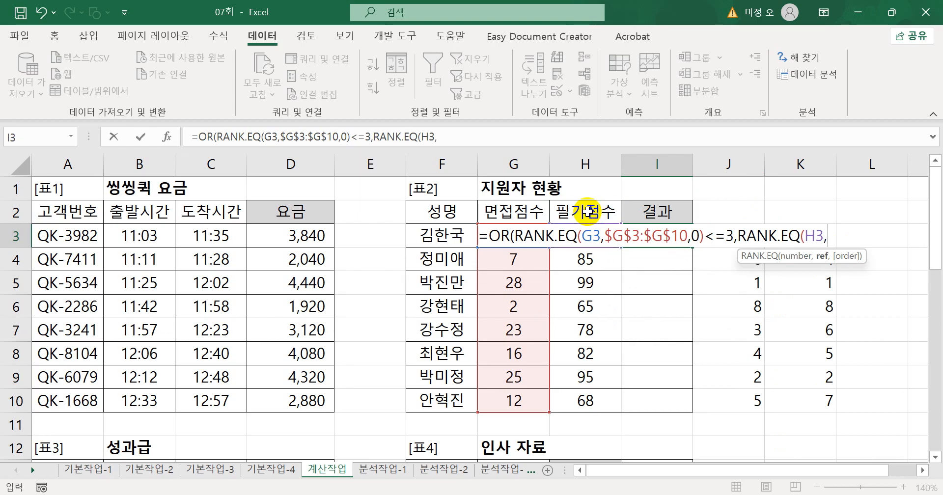
drag(584, 393, 599, 234)
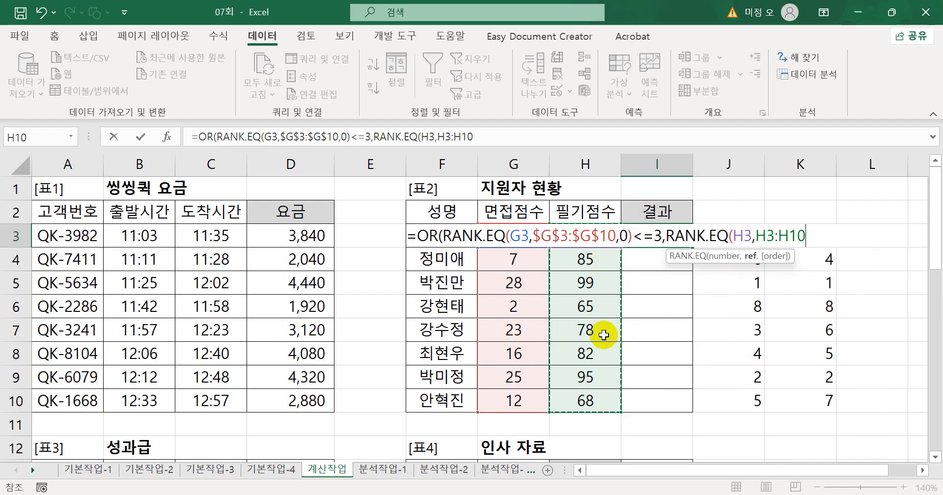
key(F4)
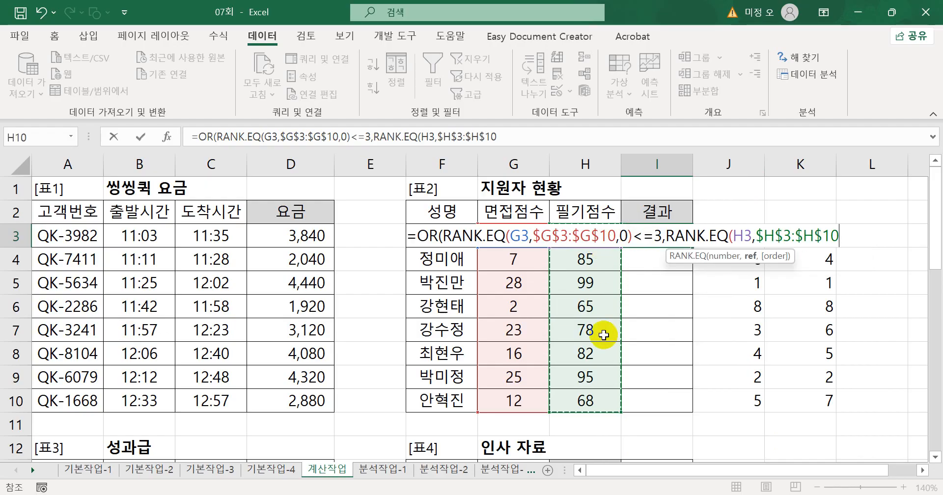
text(,0)<=)
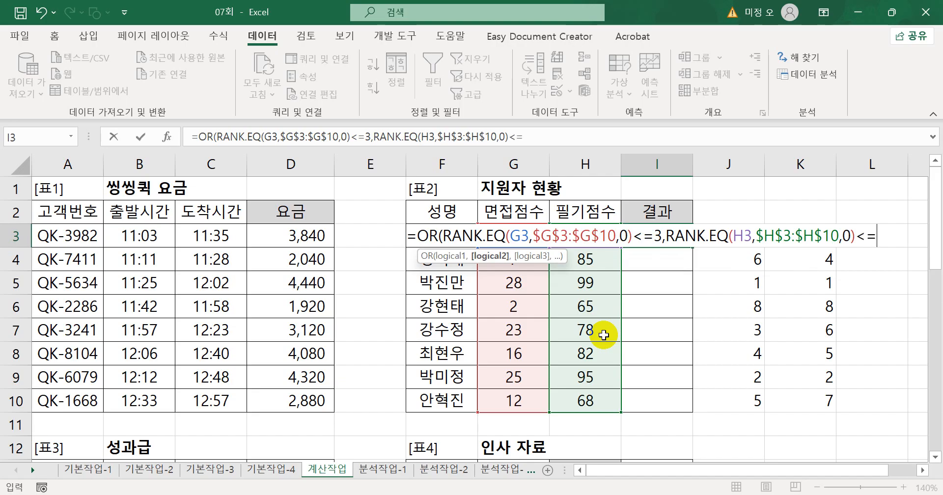
text(3))
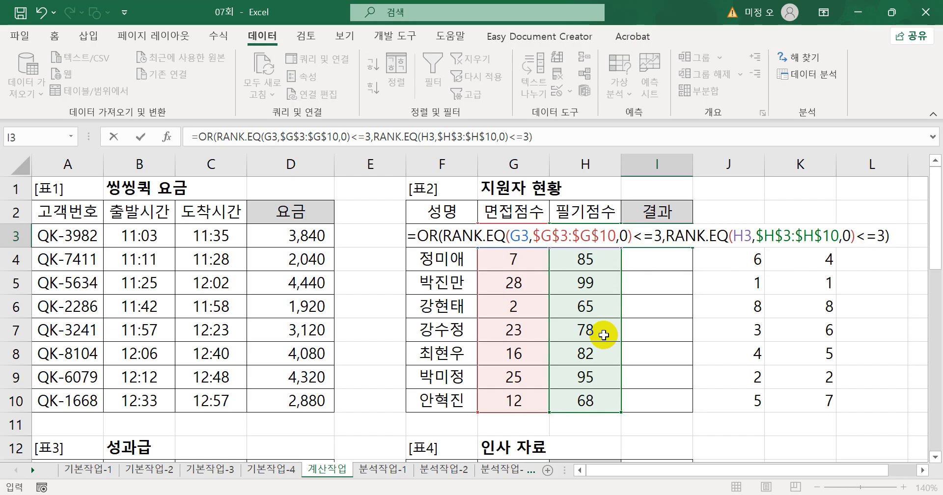
key(ctrl+Return)
key(Return)
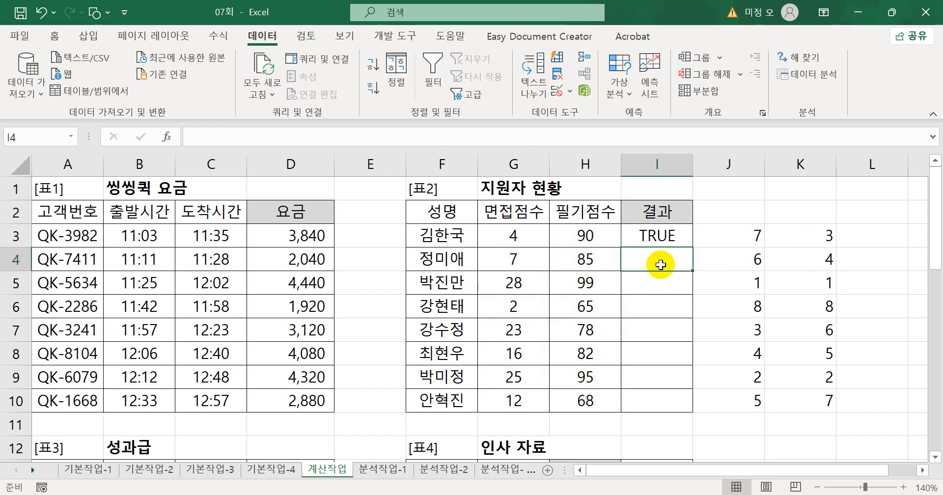
Fill the OR formula from I3 down through I10 and check the results in I3, I5, I7 and I9.
click(680, 237)
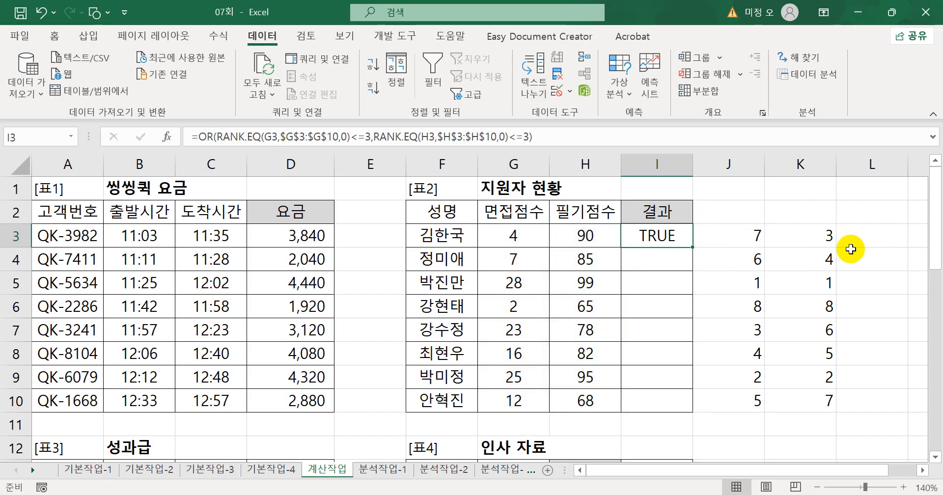
drag(693, 247, 694, 405)
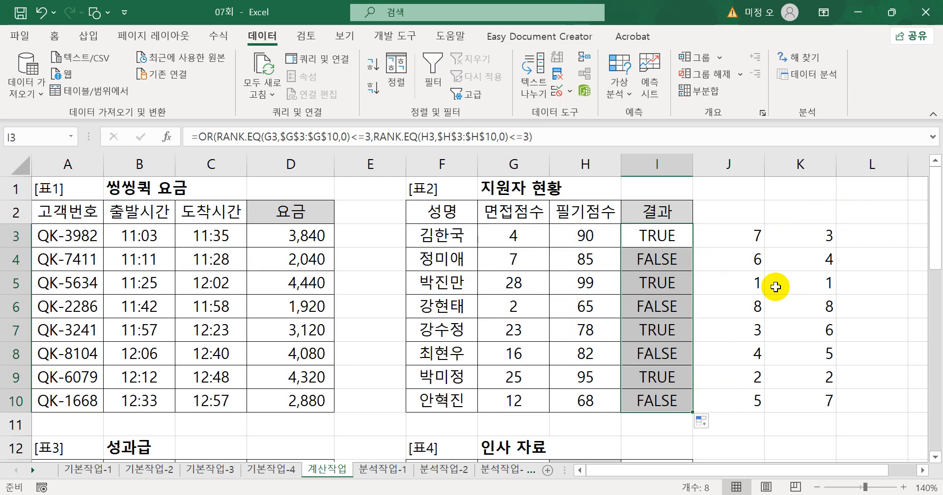
click(658, 237)
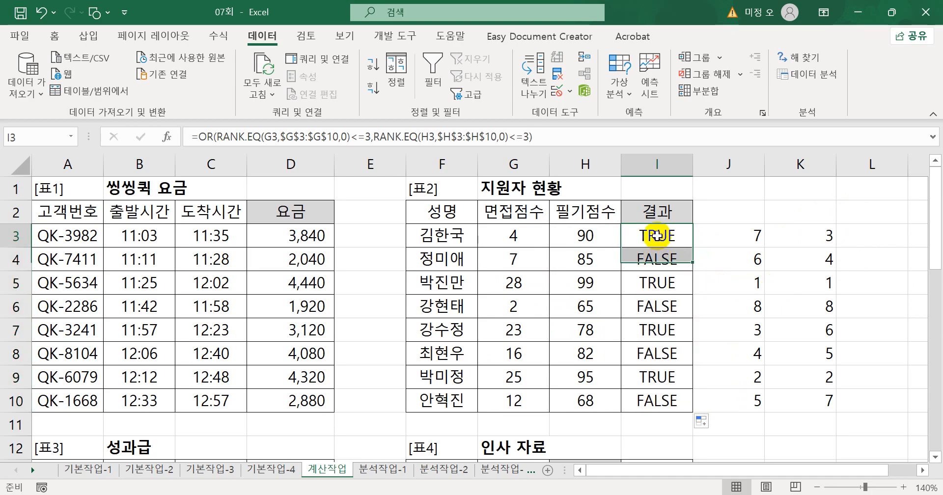
click(660, 287)
click(670, 330)
click(677, 377)
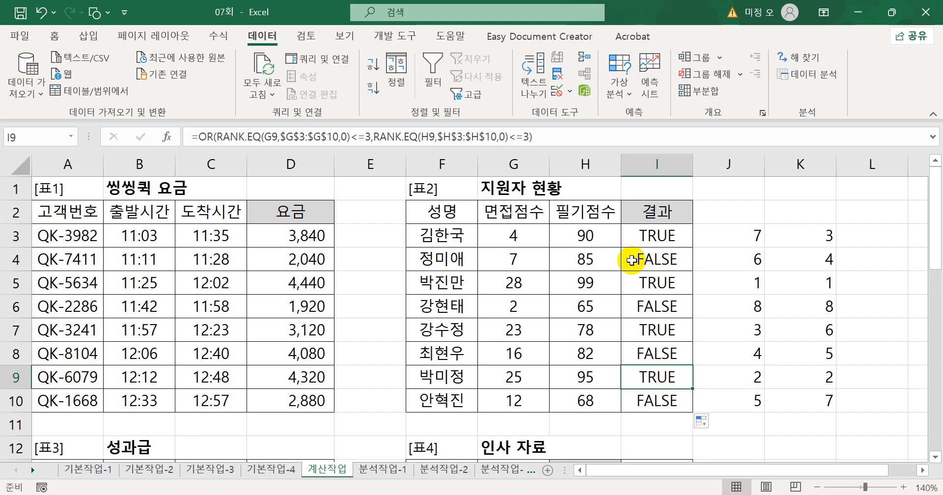
Wrap the OR test in I3 with IF, returning "통과" when true and "" otherwise, and fill it down through I10.
click(631, 236)
double_click(628, 236)
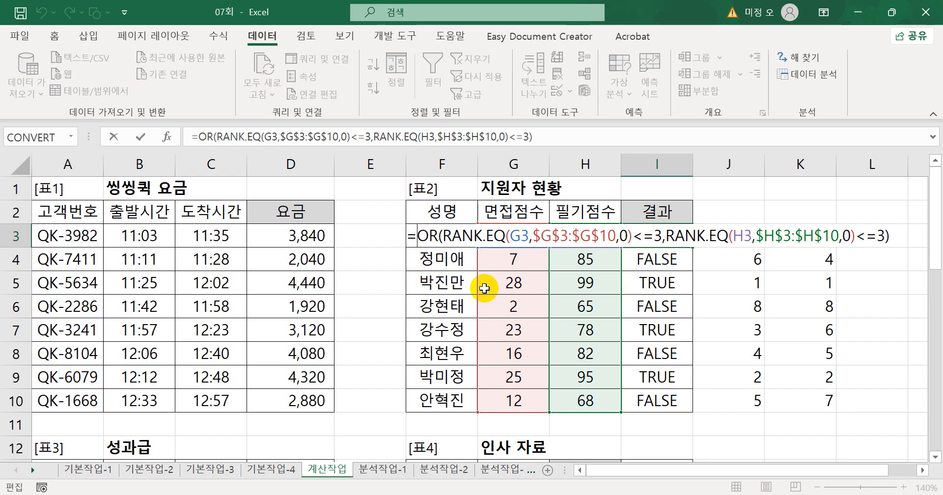
text(IF()
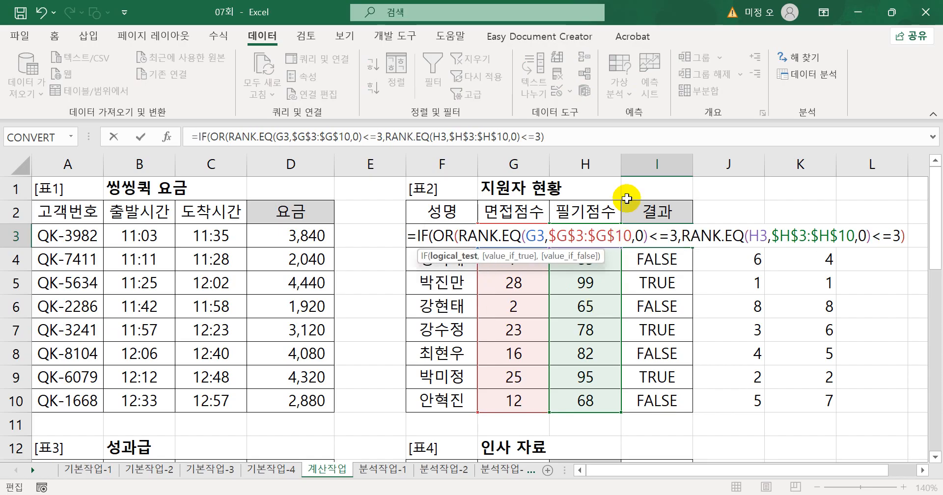
click(582, 139)
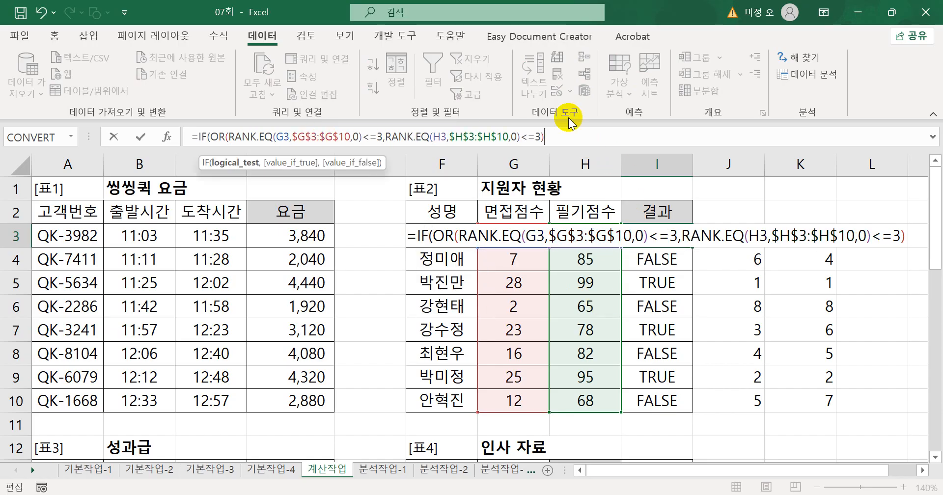
text(, )
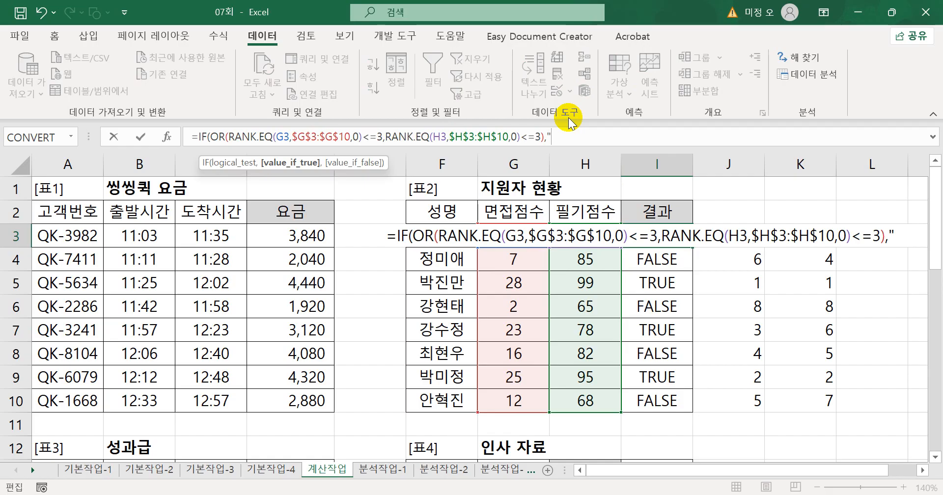
text(통과",)
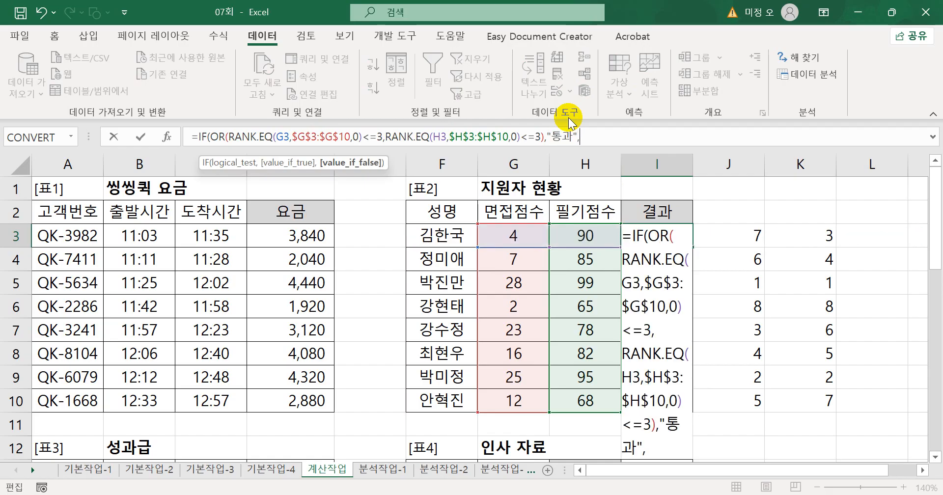
text(""))
key(Return)
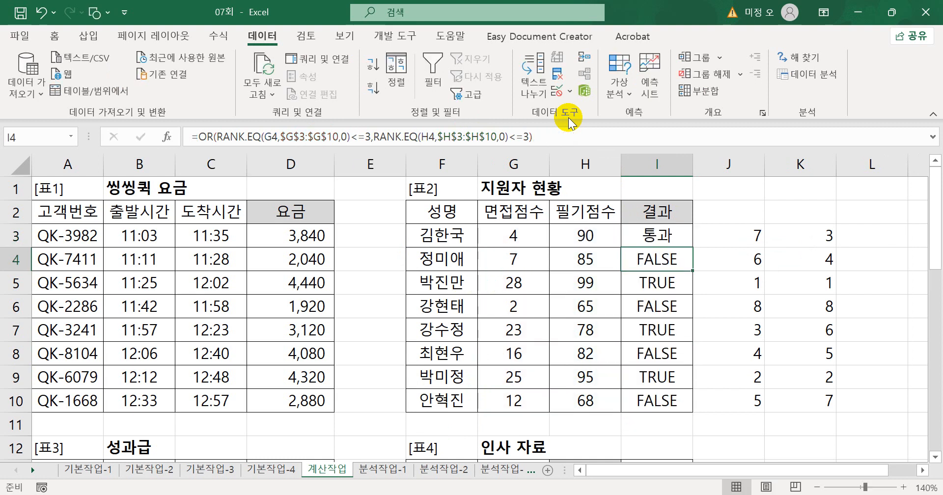
click(662, 235)
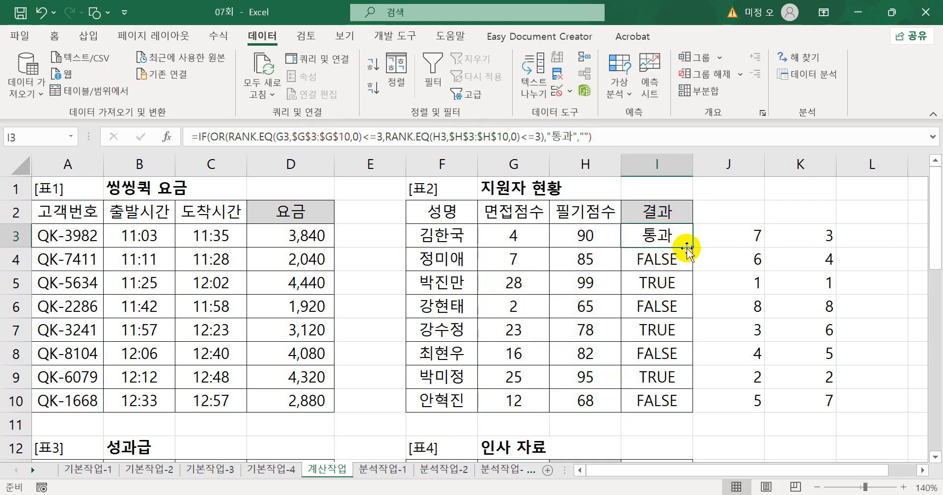
drag(694, 248, 686, 394)
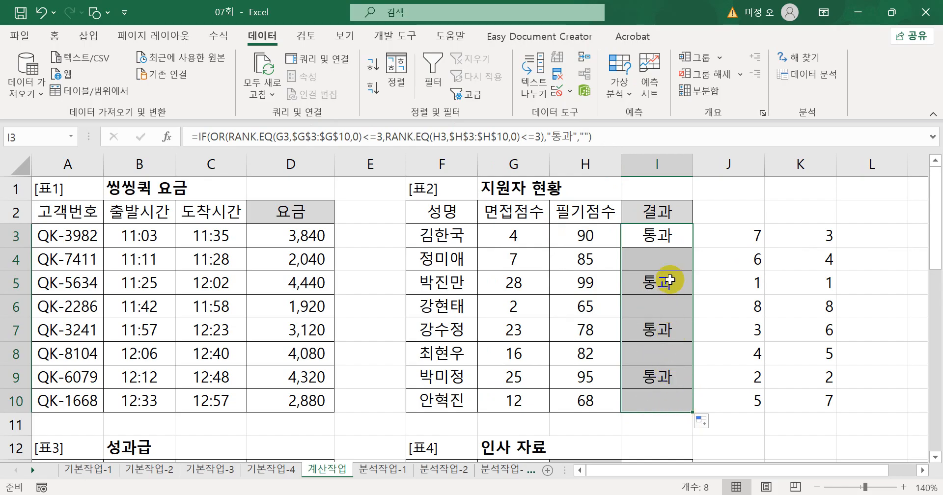
Copy the complete I3 formula into the Notepad list as item 2, add a line numbered 3., and return to Excel.
drag(608, 130, 65, 162)
key(ctrl+c)
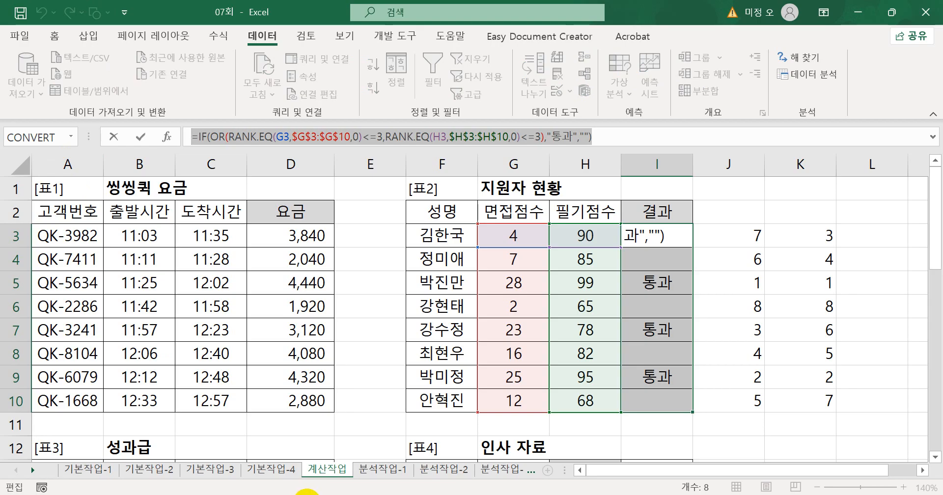
click(323, 430)
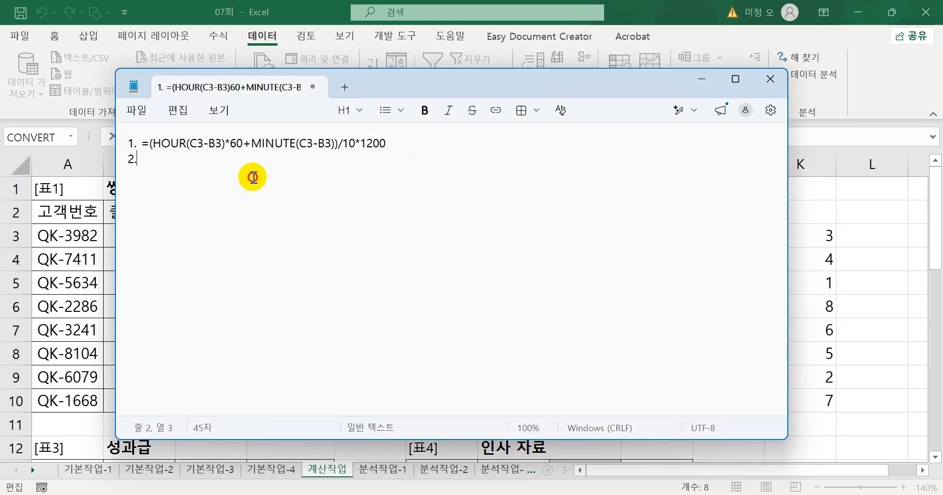
key(ctrl+v)
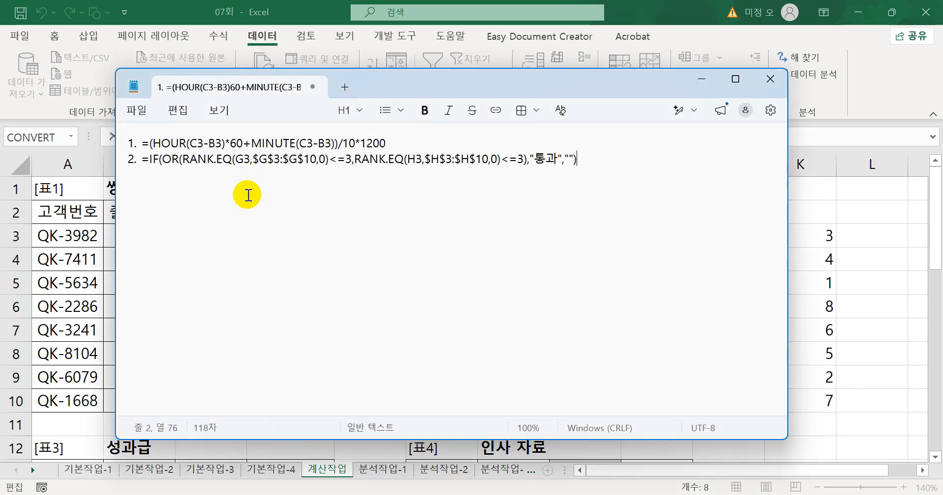
key(Return)
text(3.)
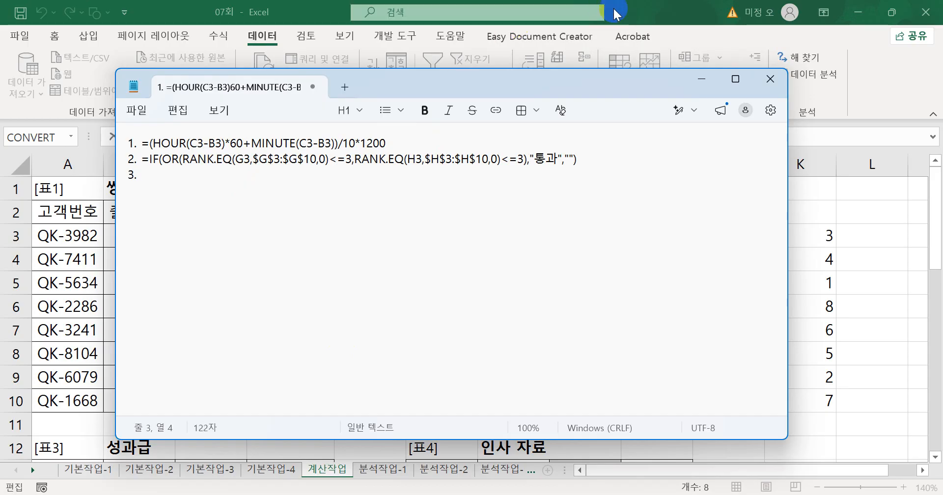
click(651, 6)
key(Return)
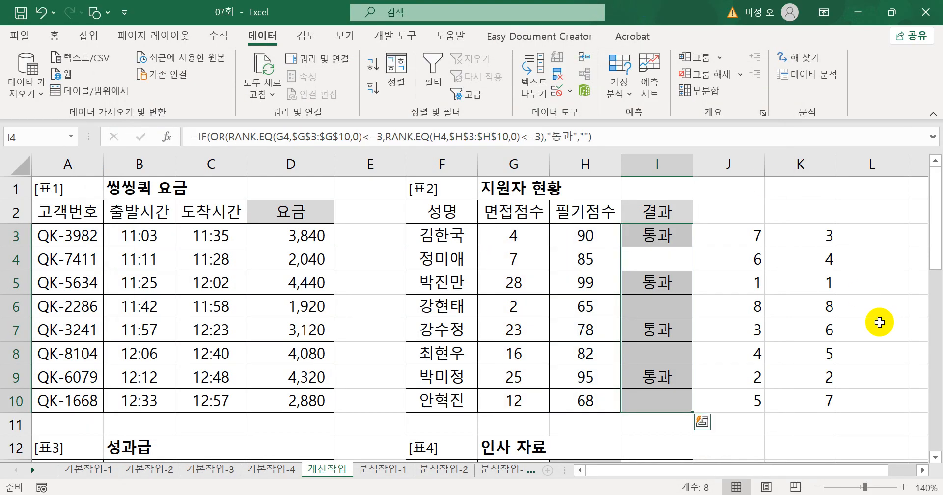
Clear the helper rank formulas from J3:K10 beside 표2.
click(761, 238)
drag(773, 241, 830, 399)
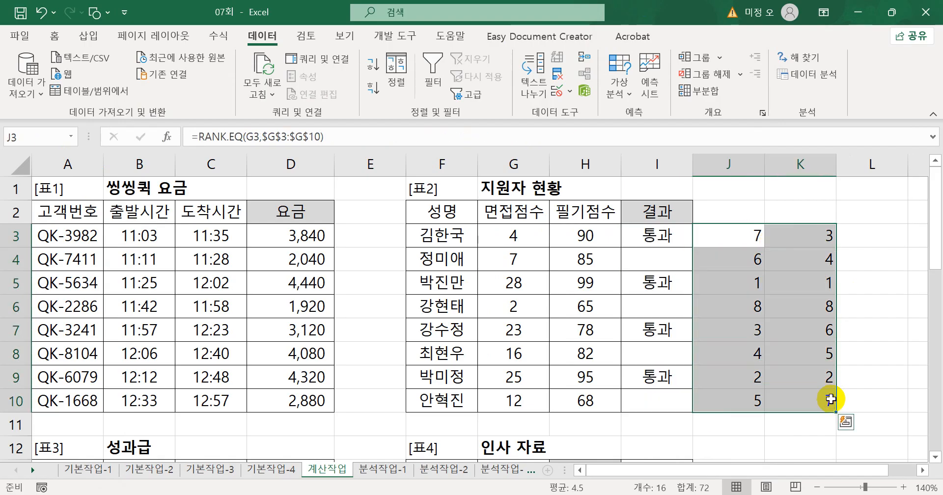
key(Delete)
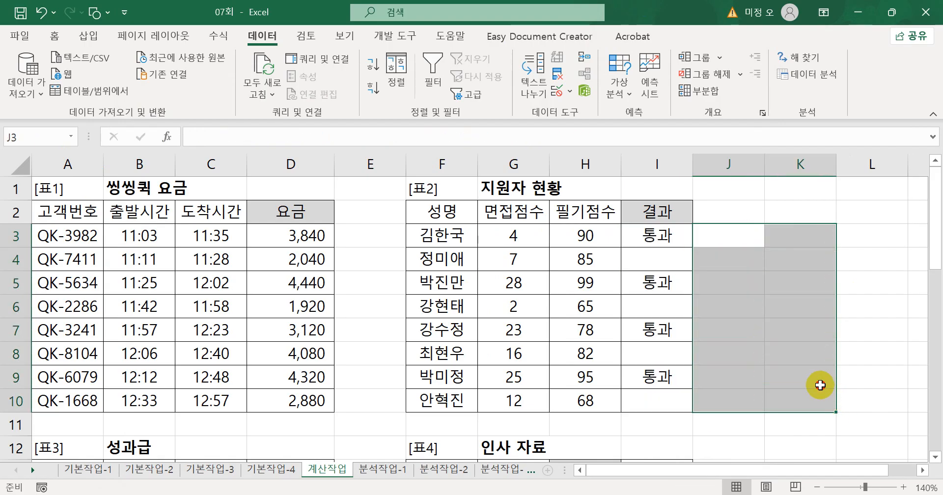
click(817, 384)
Start a SUMIFS formula in D22 for 판매부 대리 합계 with the 성과급 range D14:D21 as the sum range.
scroll(733, 348, down, 1)
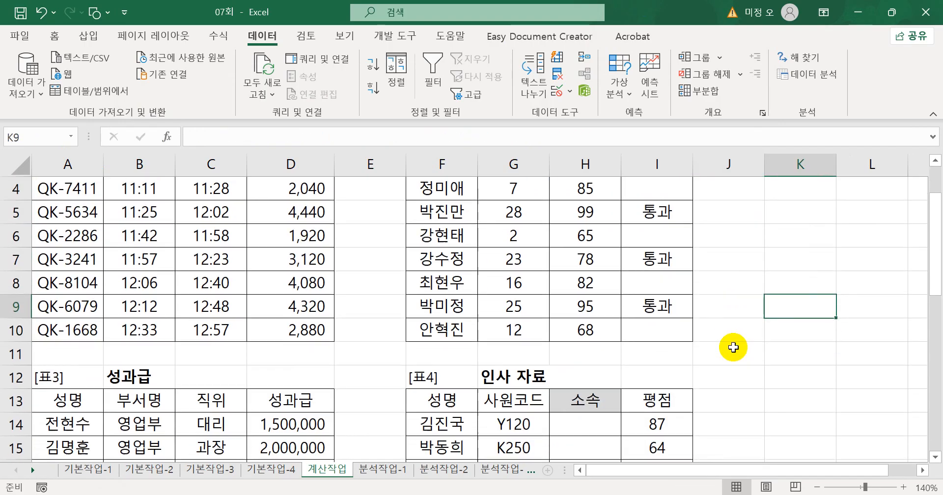
scroll(733, 347, down, 2)
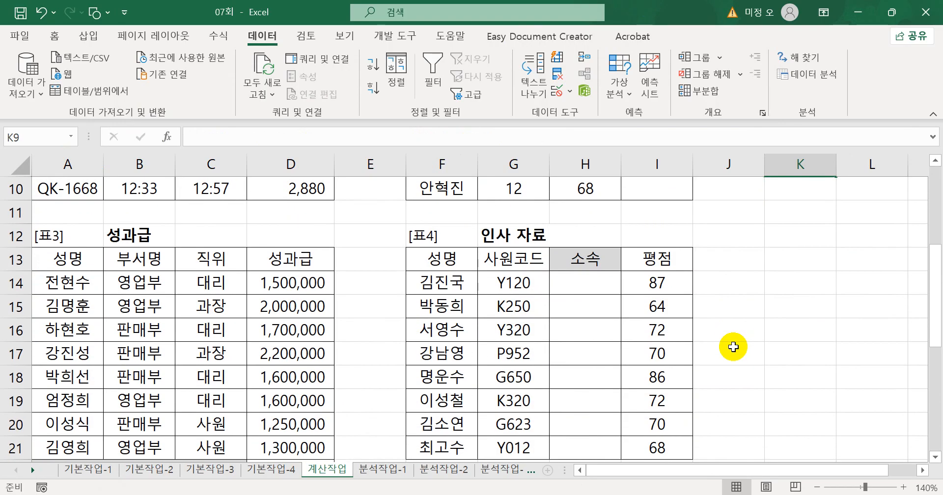
scroll(733, 346, down, 1)
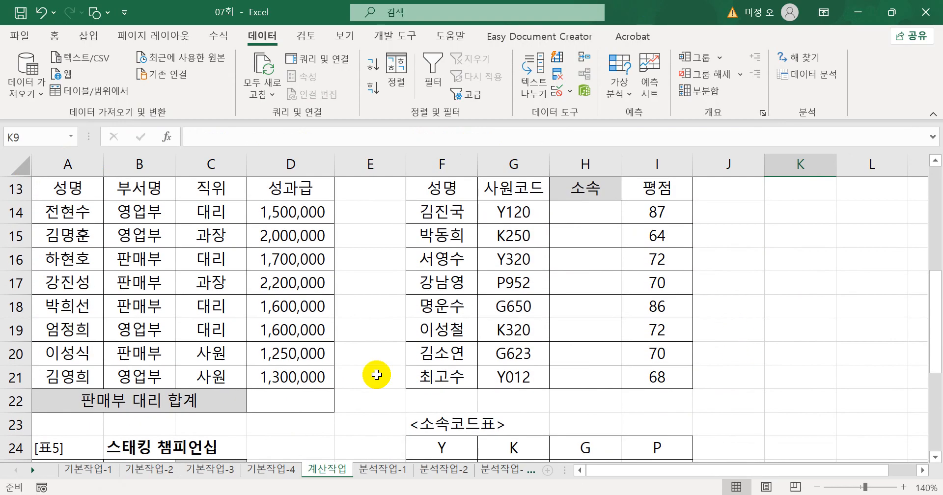
click(319, 404)
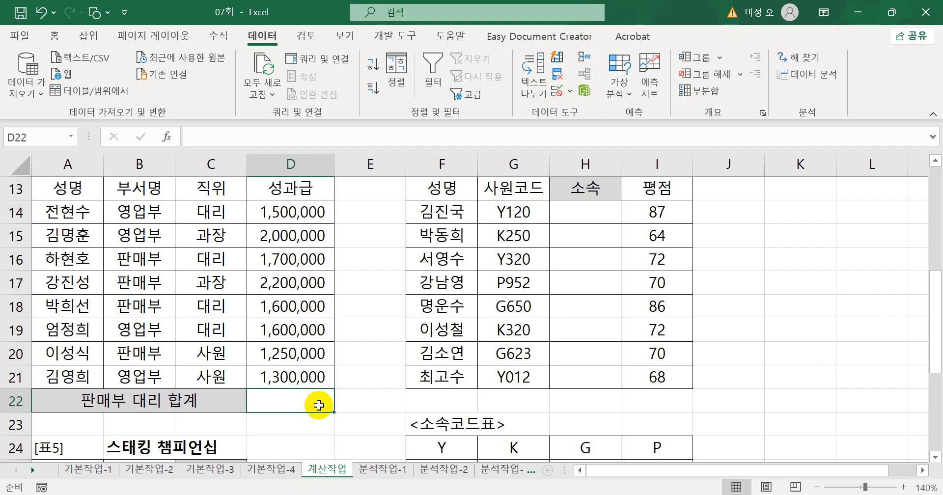
text(=)
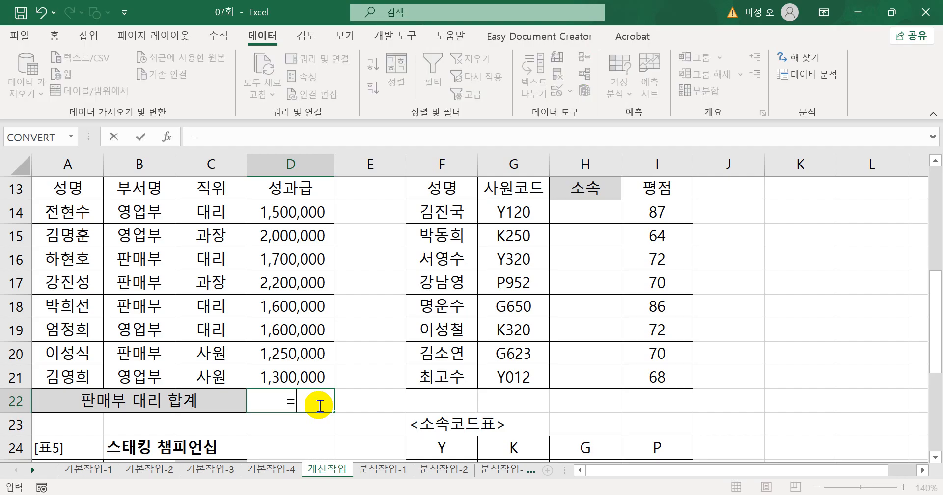
text(sumi)
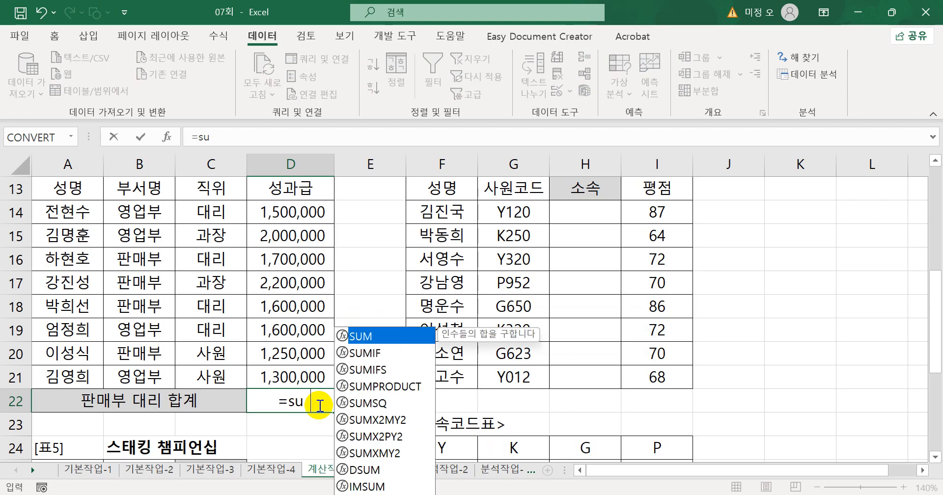
key(Down)
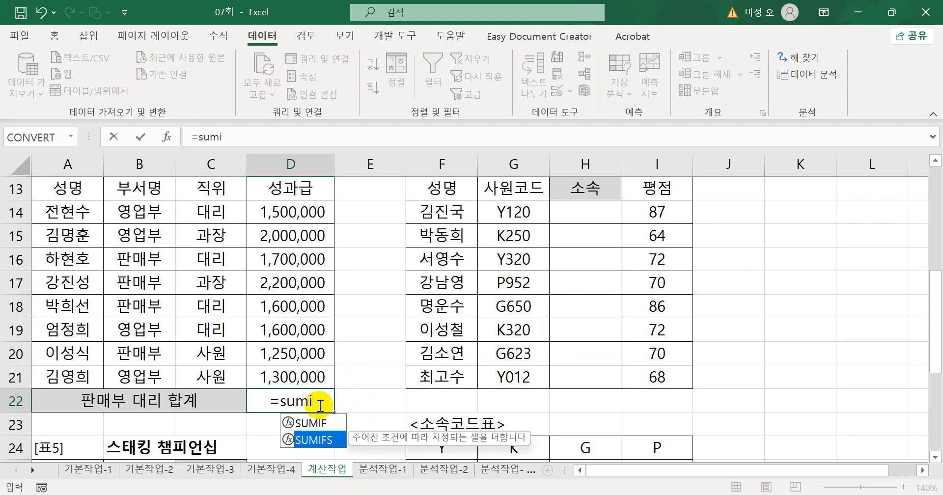
key(Tab)
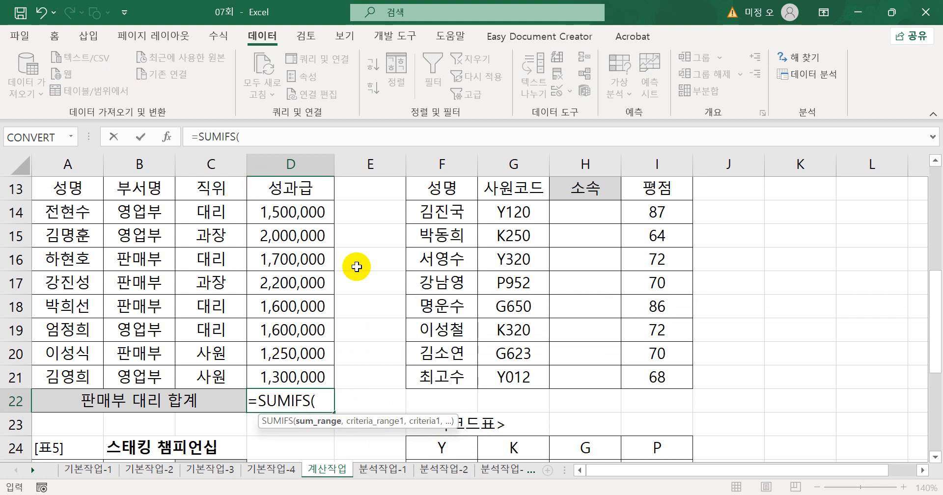
drag(286, 213, 280, 381)
text(,)
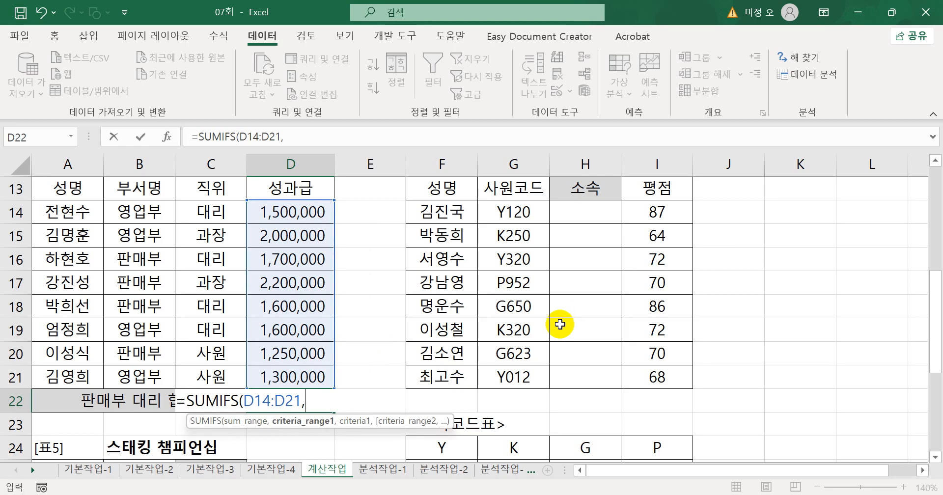
Complete the D22 SUMIFS formula with criteria "판매부" on B14:B21 and "대리" on C14:C21.
drag(155, 215, 142, 378)
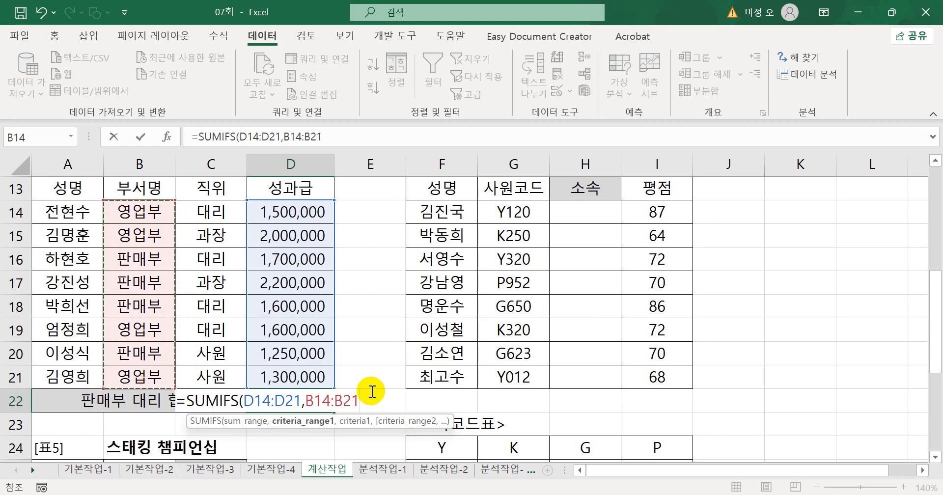
text(,)
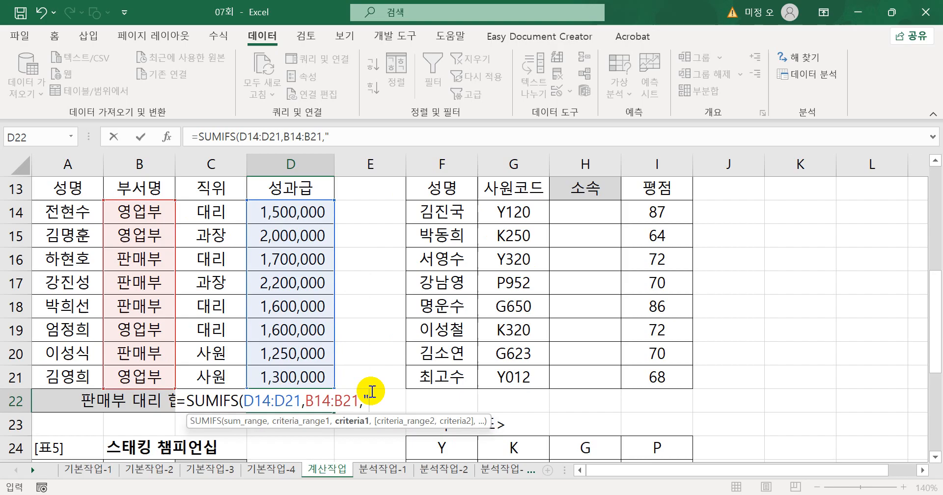
text("판매부")
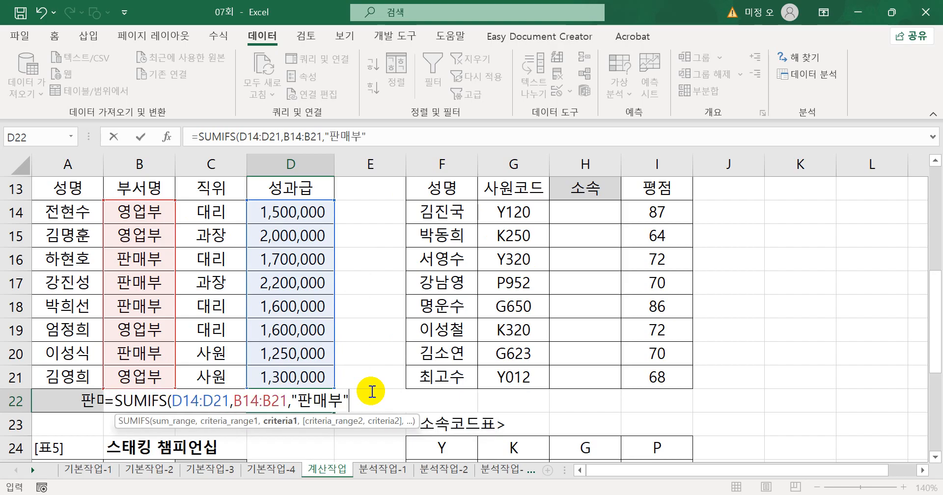
text(,)
drag(230, 215, 204, 376)
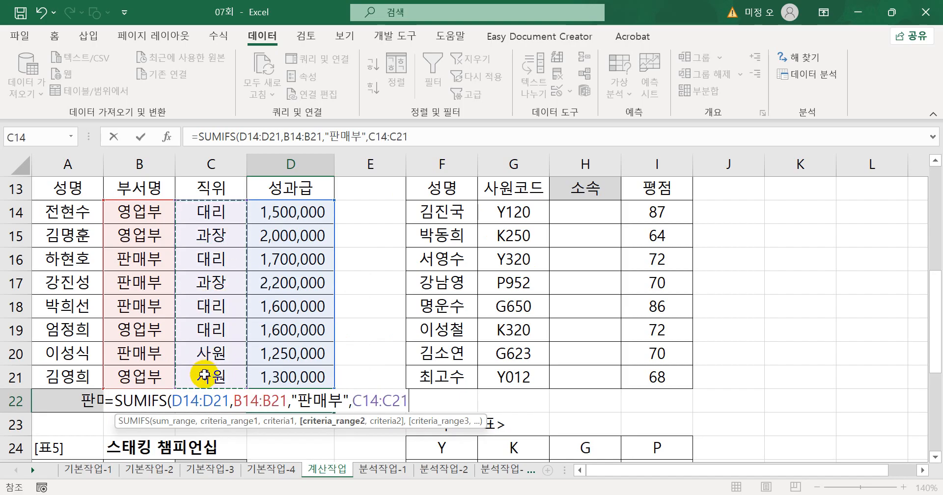
text(,"대리")
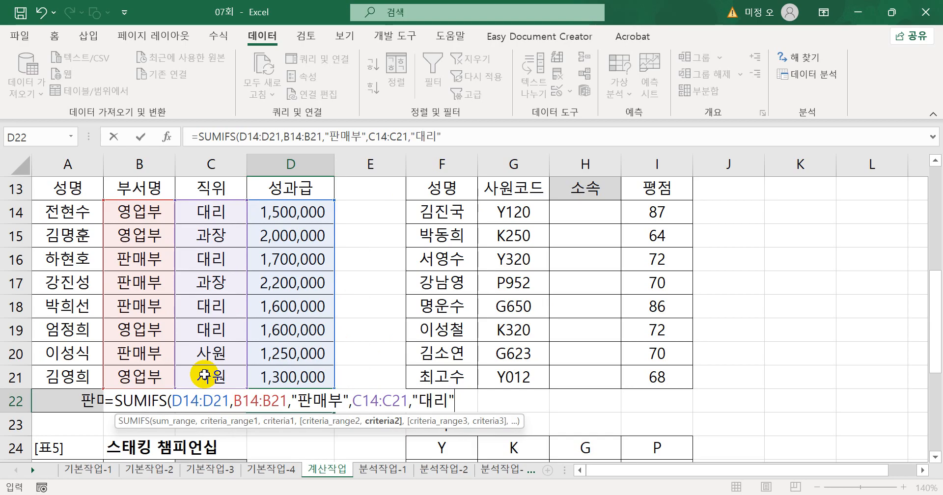
text())
key(Return)
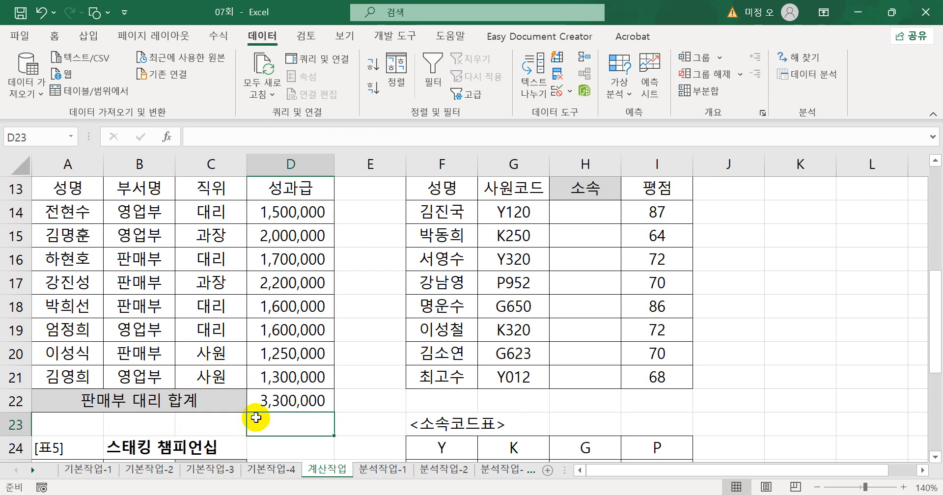
Copy the complete D22 formula into the Notepad list as item 3 and return to Excel, closing the cell edit.
click(250, 405)
drag(463, 136, 185, 135)
key(ctrl+c)
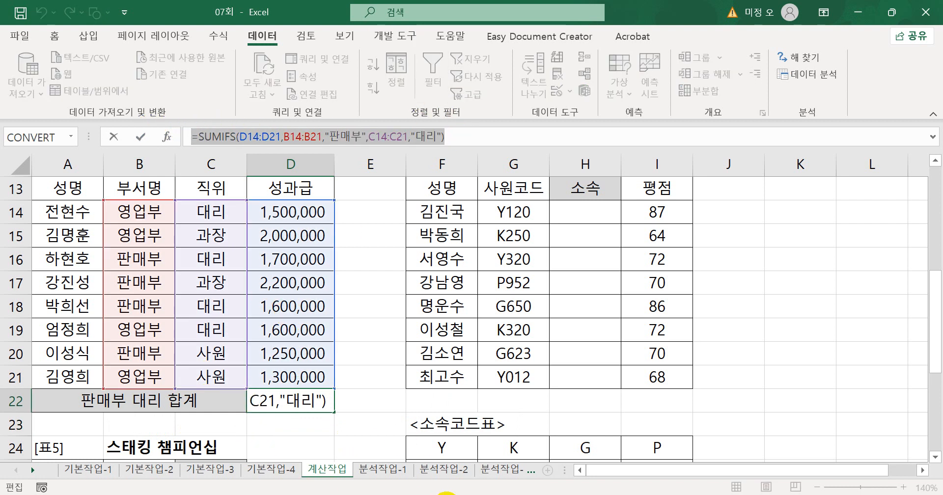
key(alt+Tab)
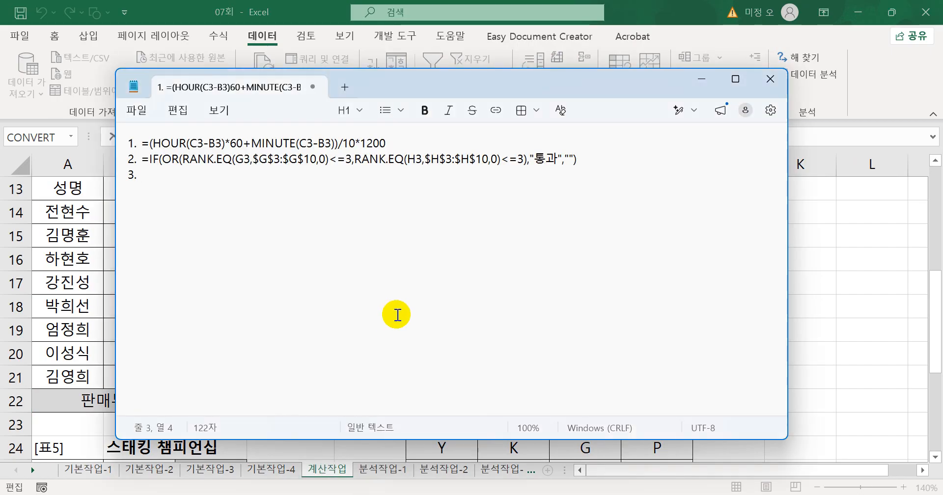
key(ctrl+v)
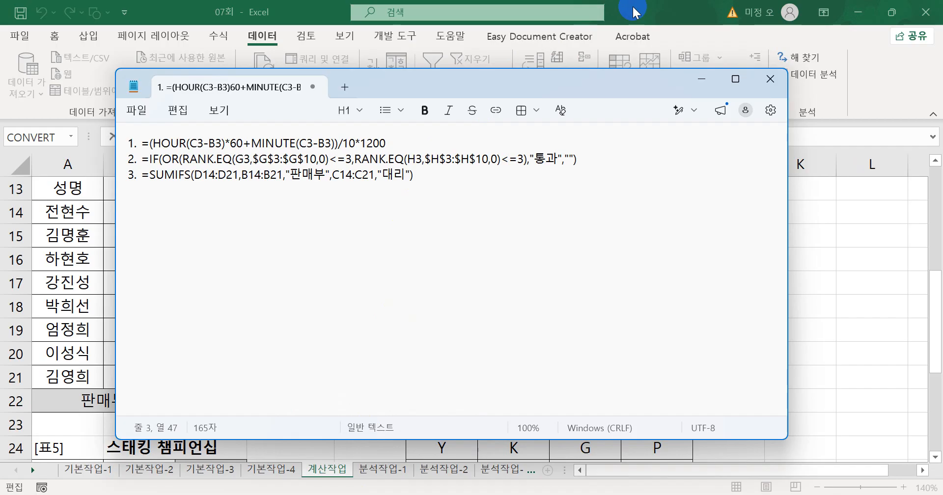
drag(610, 160, 143, 158)
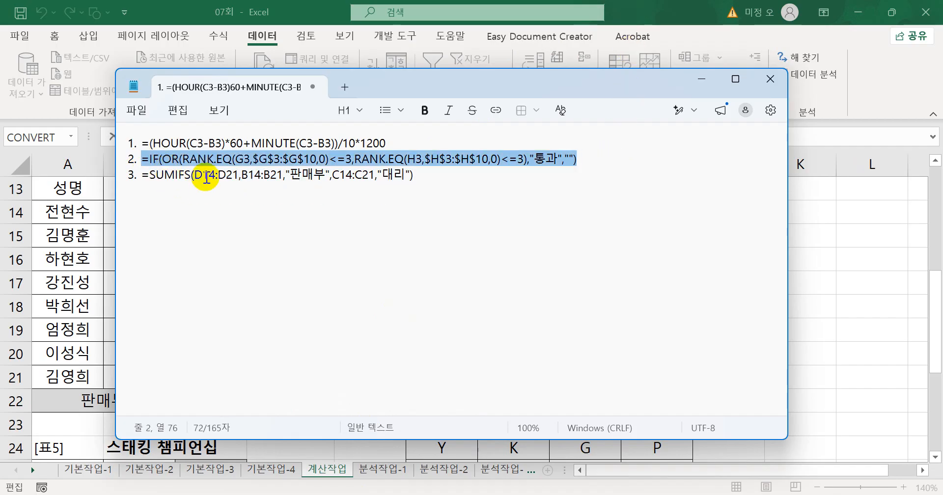
click(631, 11)
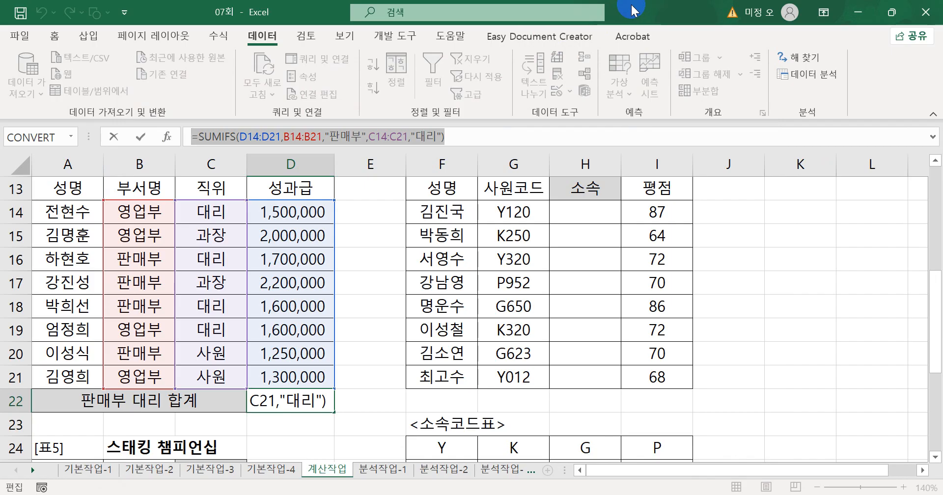
key(Return)
Examine the 소속코드표 range F24:I25 in relation to the 사원코드 values of 표4.
scroll(698, 353, up, 1)
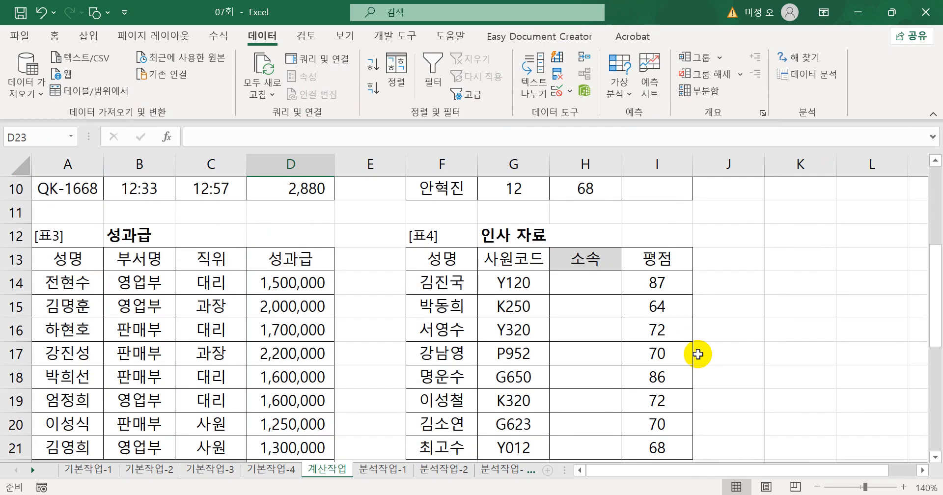
scroll(697, 354, down, 2)
drag(435, 377, 655, 400)
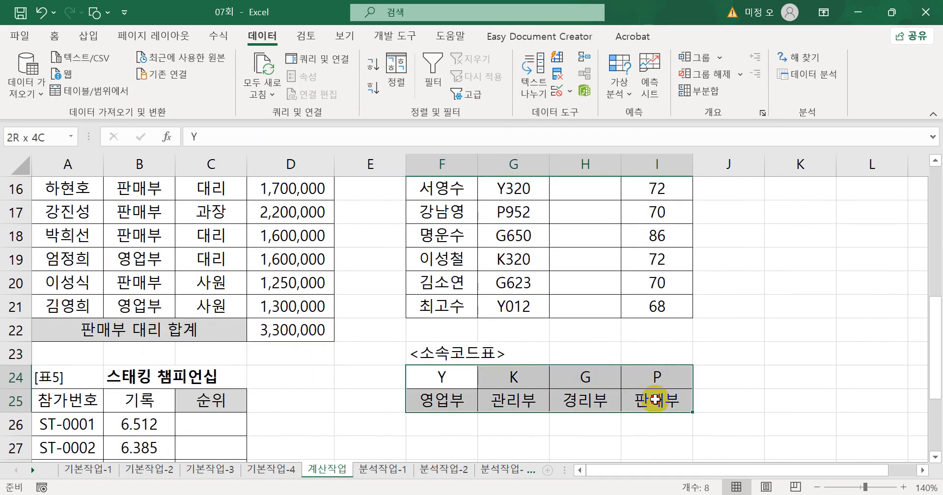
scroll(656, 393, up, 2)
scroll(656, 399, down, 1)
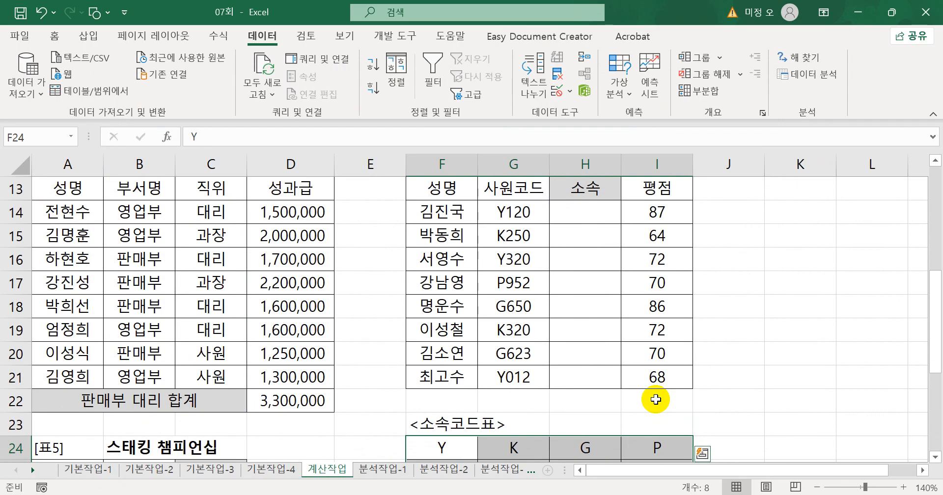
Enter =LEFT(G14,1) in H14 to extract the first character of the 사원코드.
click(600, 206)
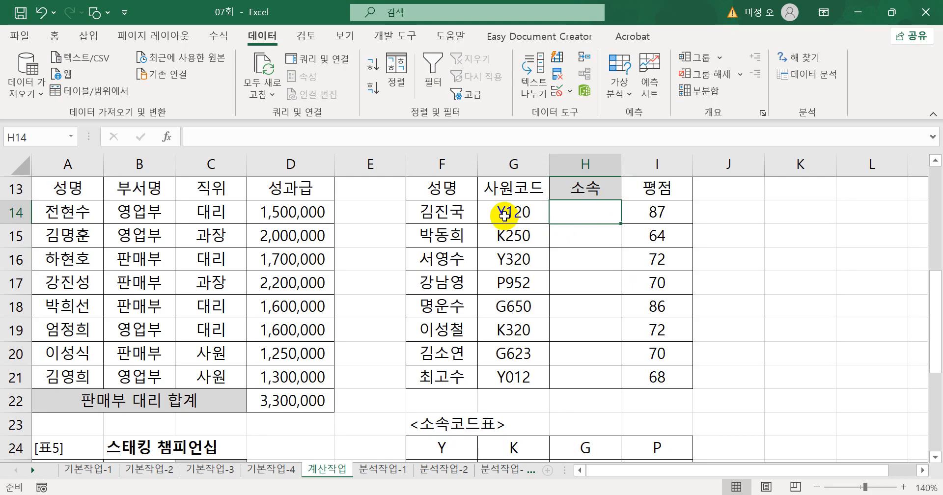
scroll(513, 207, down, 1)
scroll(508, 231, up, 1)
scroll(508, 231, up, 1)
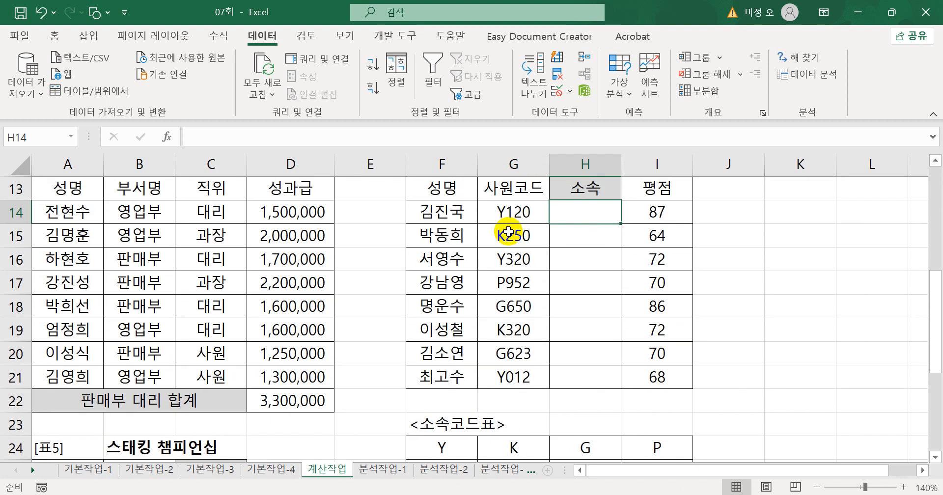
text(=)
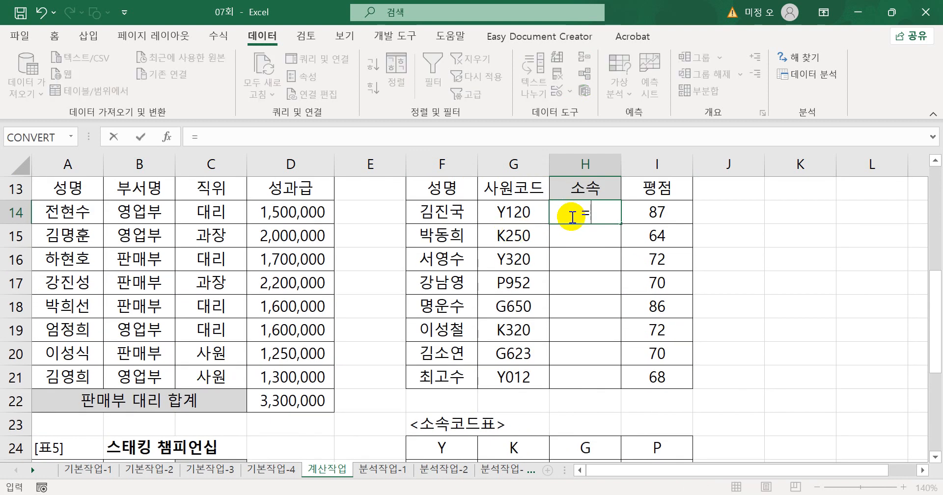
text(le)
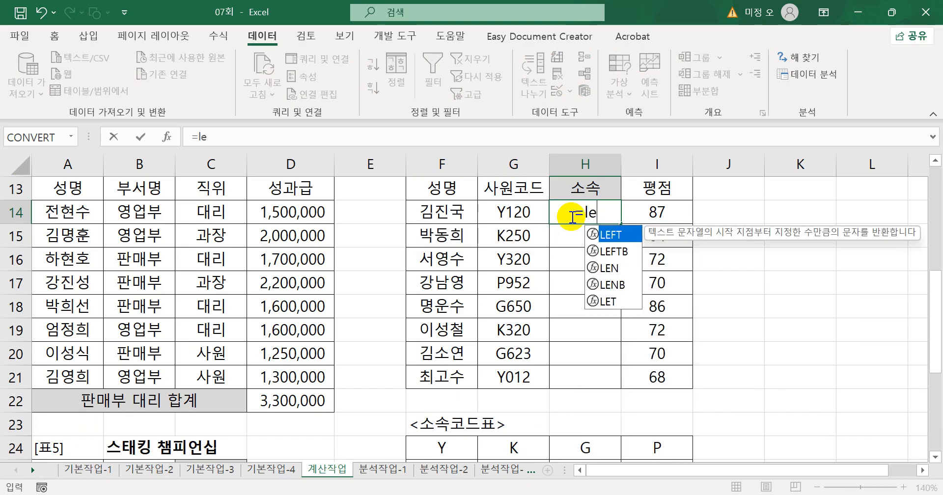
key(Tab)
click(498, 215)
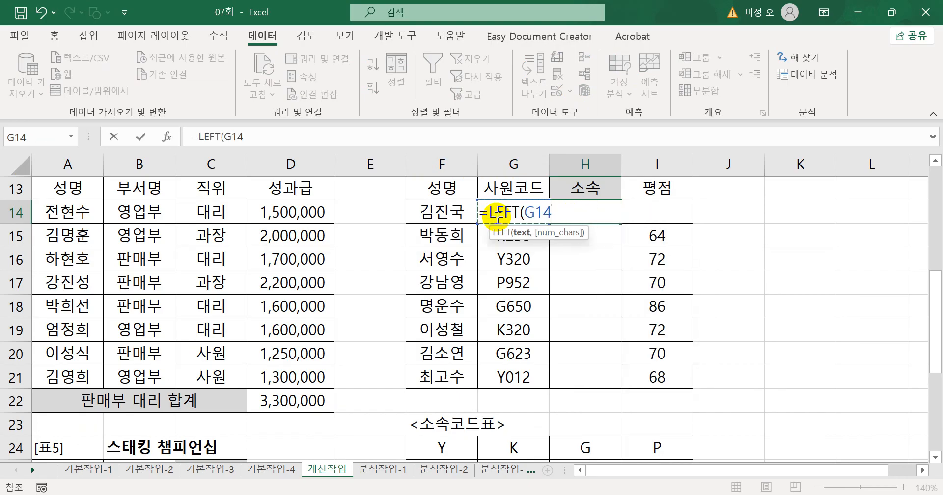
text(,1))
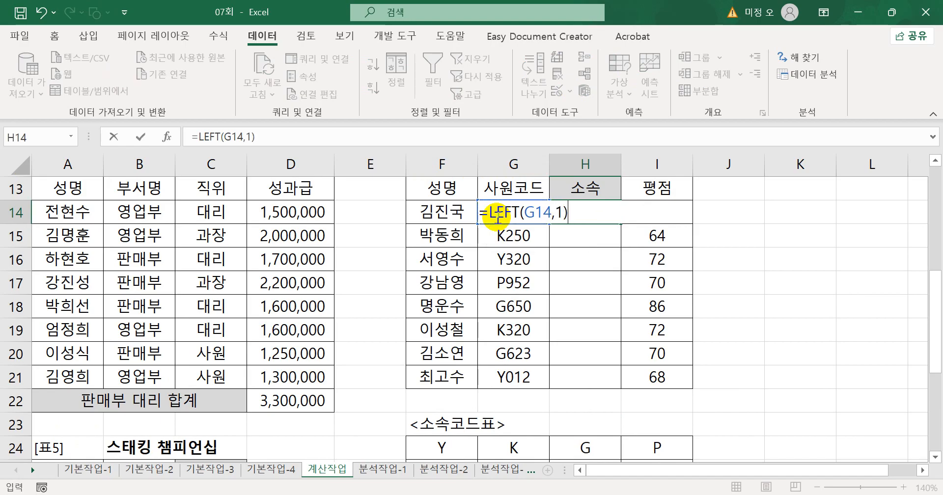
key(Return)
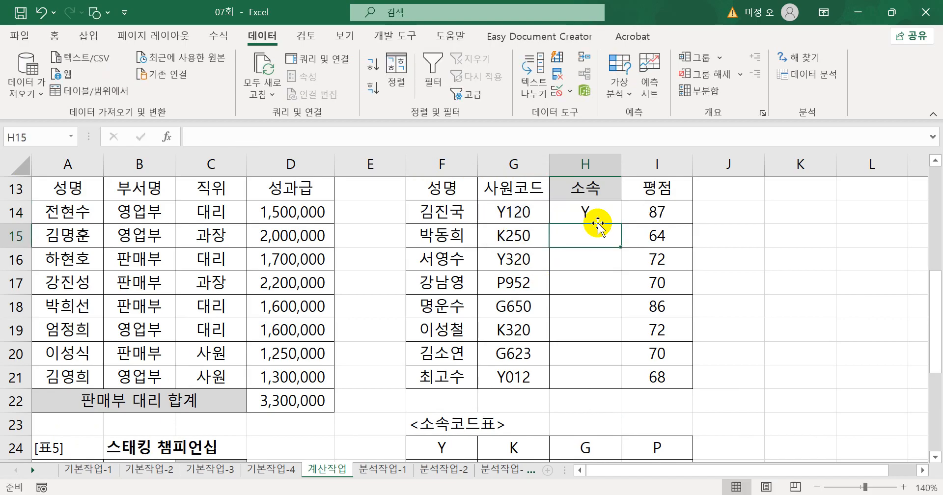
Wrap the LEFT(G14,1) expression in H14 in an HLOOKUP function as its lookup value.
scroll(592, 242, down, 1)
scroll(592, 242, down, 1)
scroll(471, 387, up, 2)
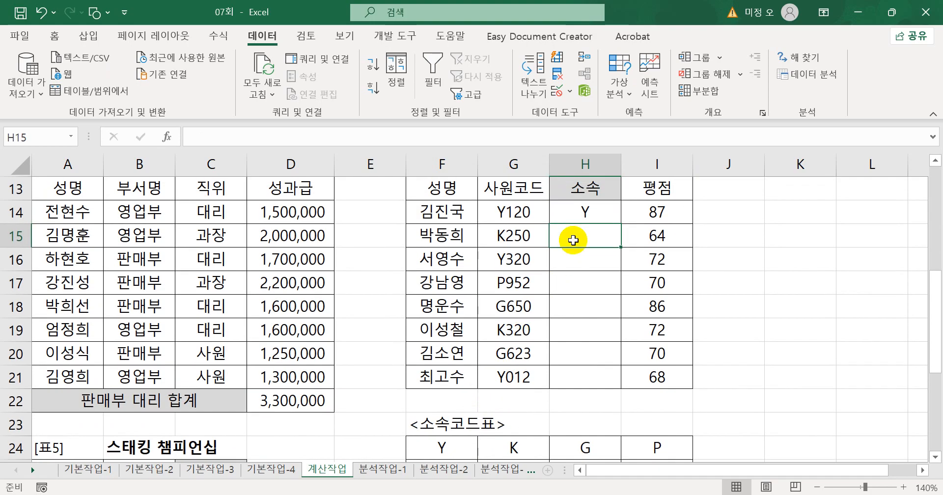
double_click(564, 215)
click(490, 211)
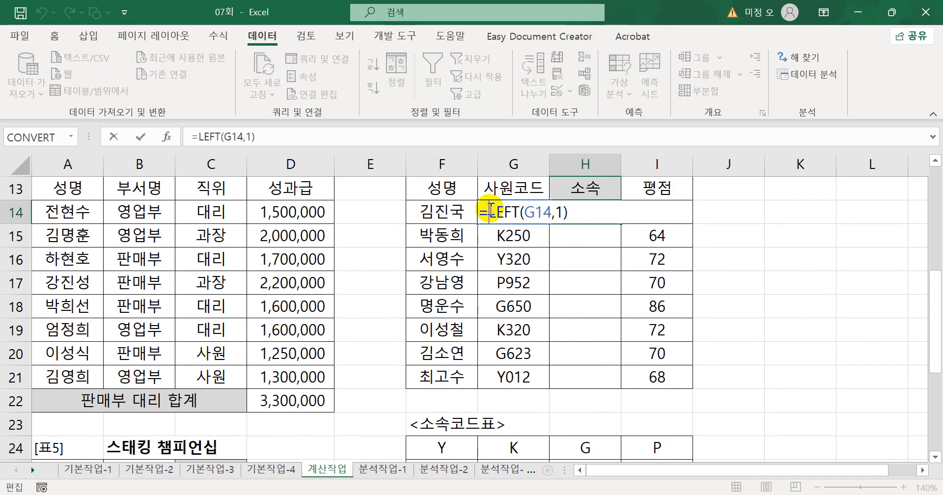
text(hl)
key(Tab)
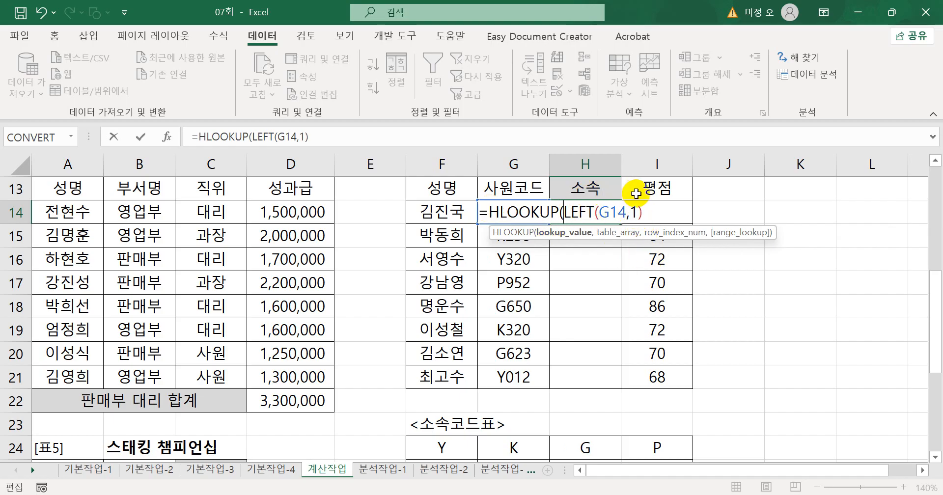
text(,)
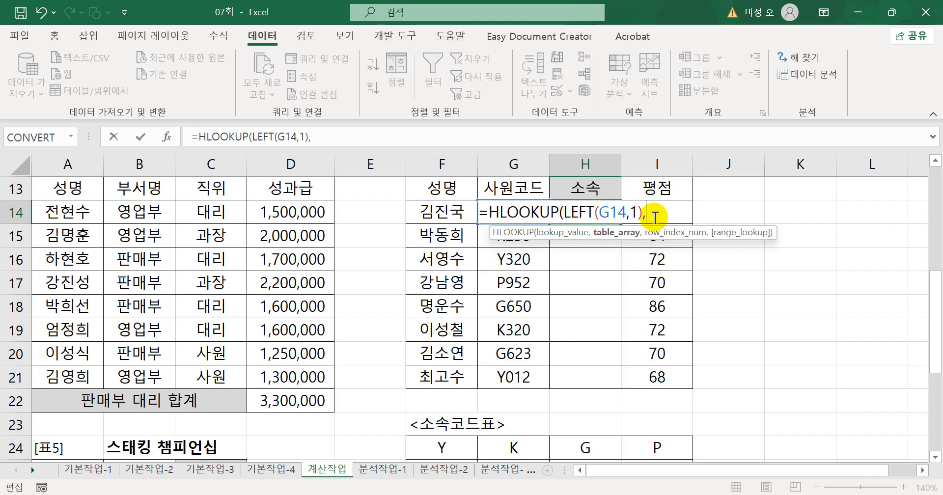
Set the HLOOKUP table array to the 소속코드표 range as the absolute reference $F$24:$I$25.
scroll(654, 216, down, 1)
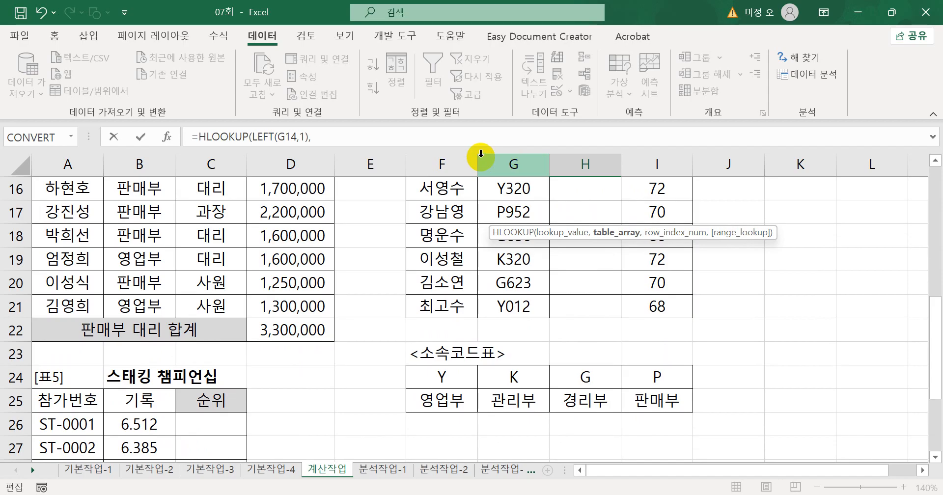
drag(469, 381, 624, 382)
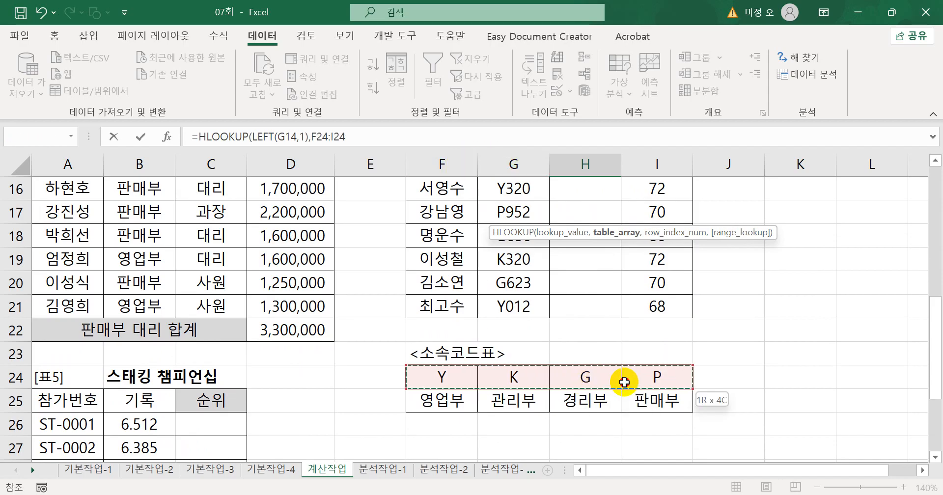
drag(623, 382, 625, 396)
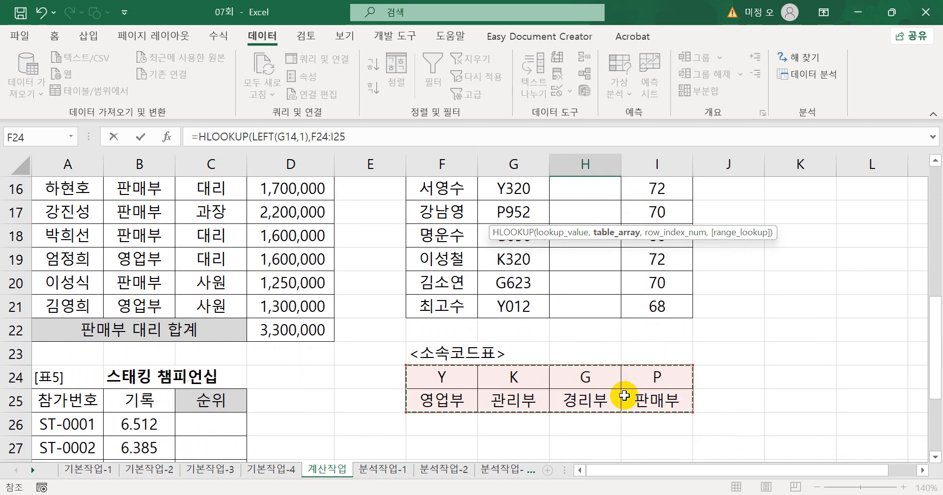
scroll(623, 392, up, 1)
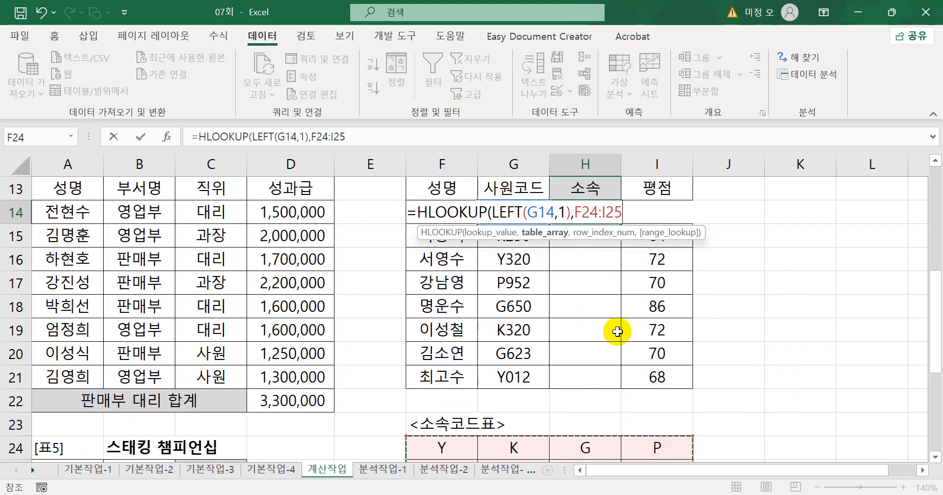
key(F4)
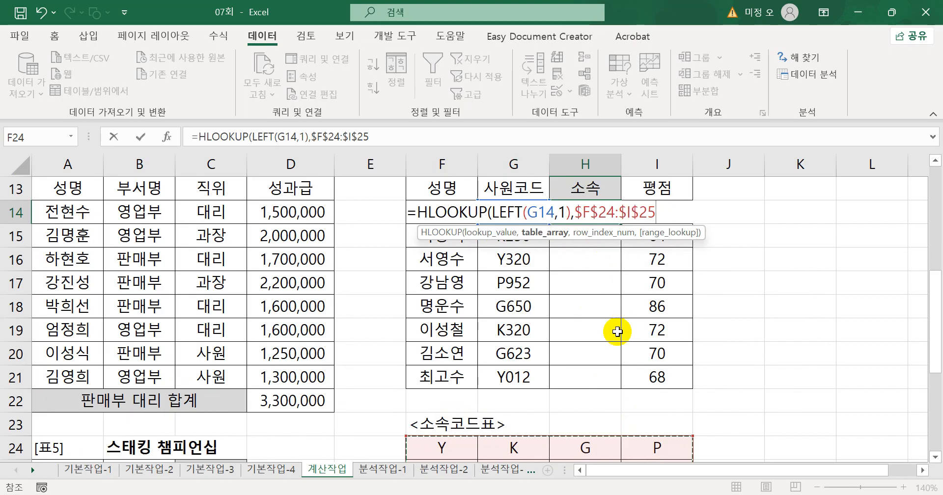
text(,)
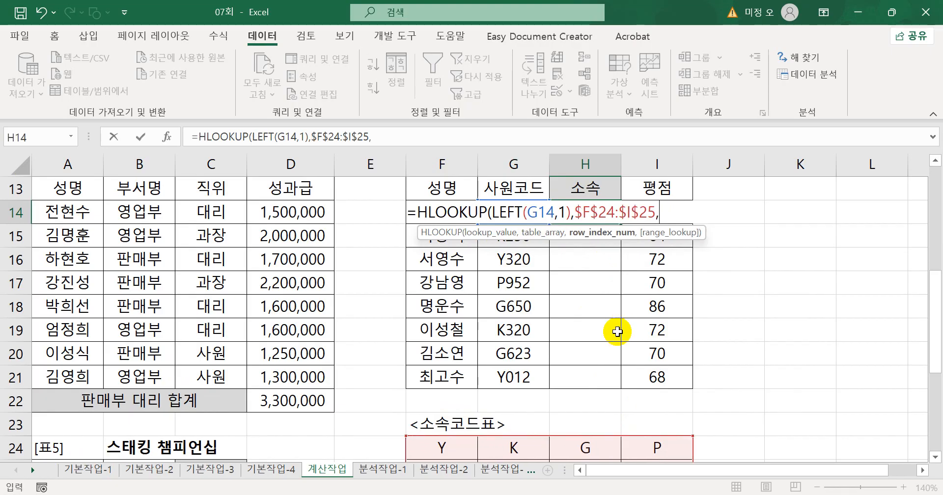
Complete the H14 HLOOKUP formula with row index 2 and exact match 0.
scroll(616, 331, down, 1)
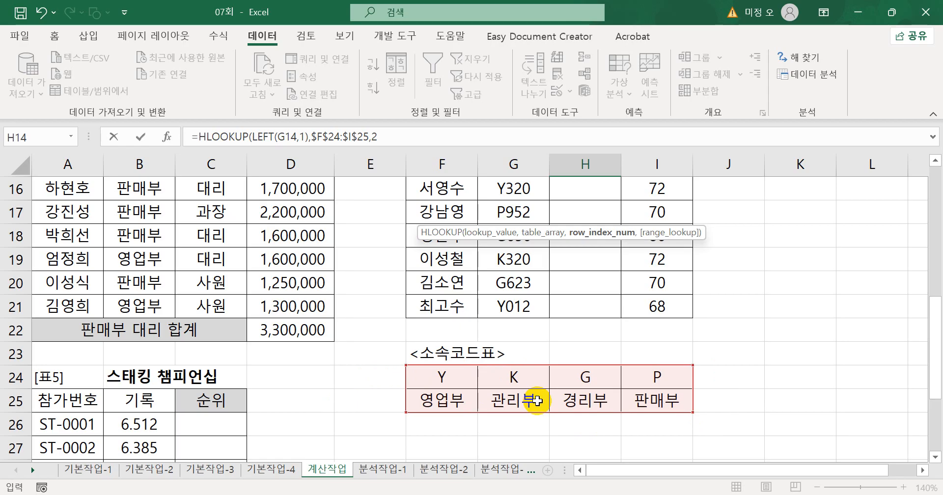
text(,)
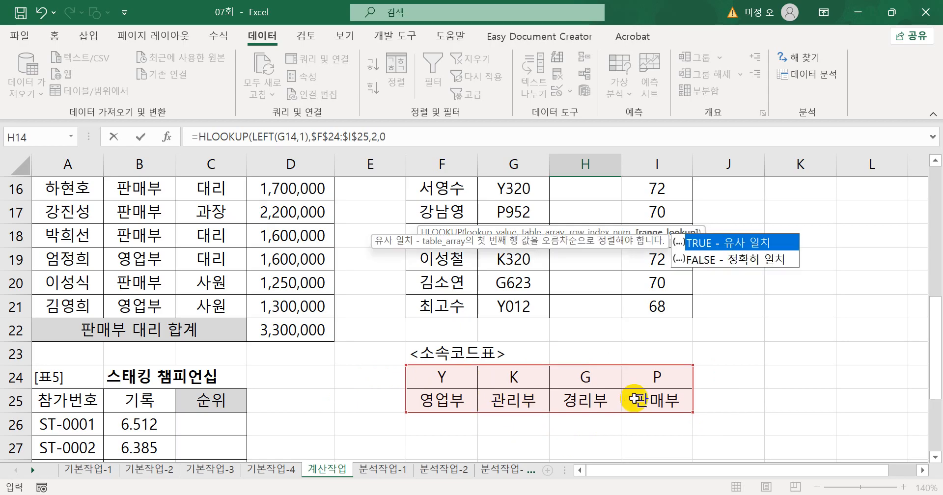
text(0)
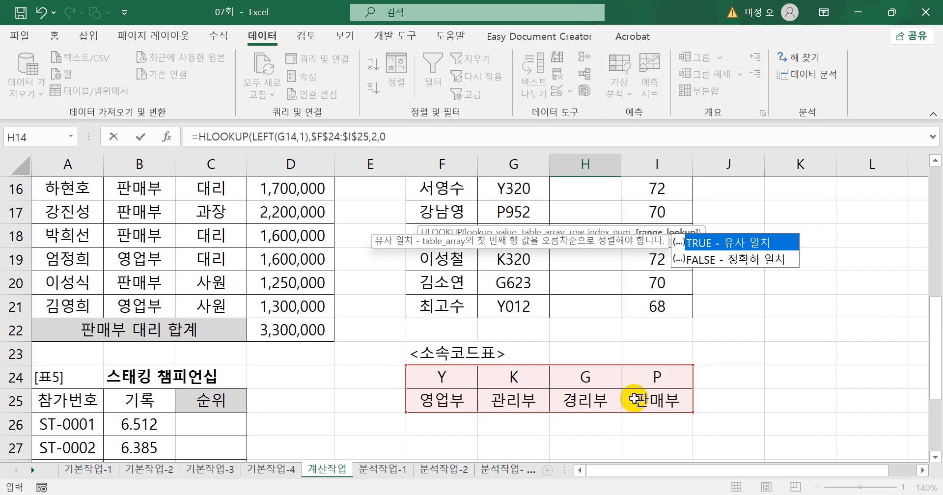
text())
key(Return)
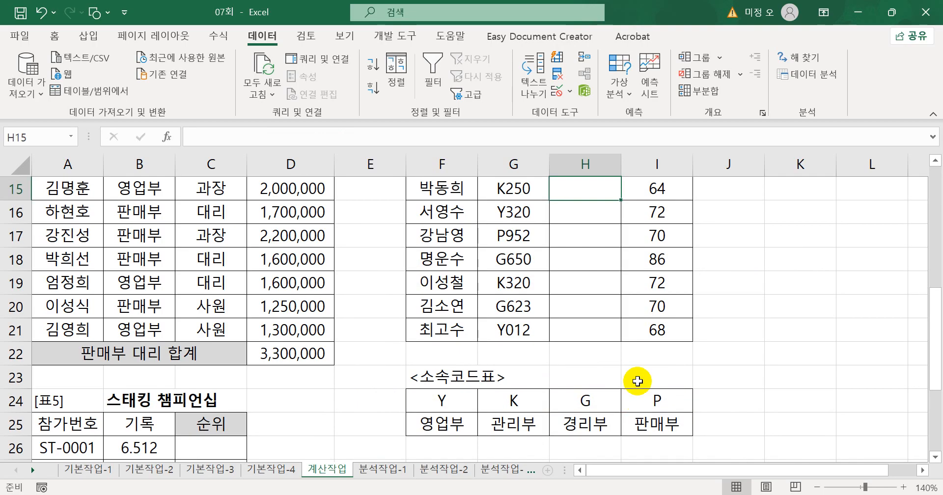
Fill the H14 formula down the 소속 column to H21.
scroll(632, 378, up, 2)
click(603, 307)
drag(620, 318, 605, 427)
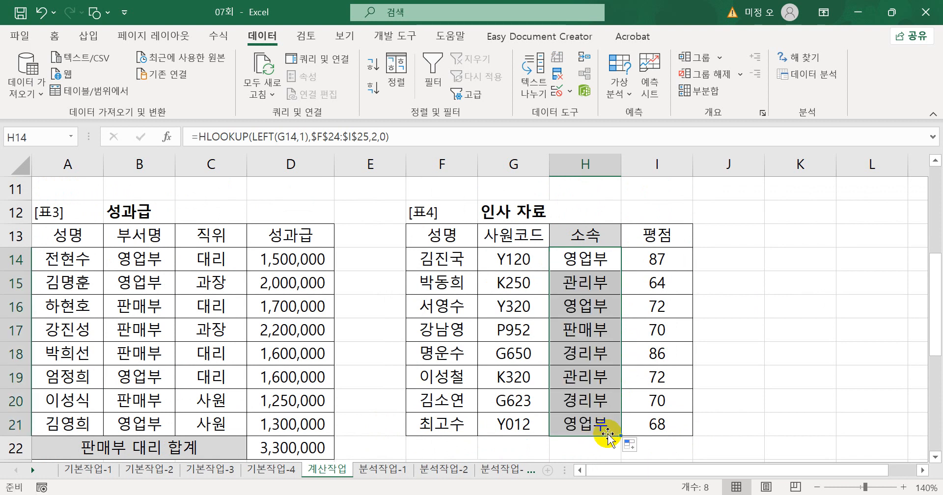
Check the cell references of the copied formula in H21 against the 소속코드표 range.
scroll(642, 333, down, 1)
scroll(642, 333, down, 1)
double_click(592, 352)
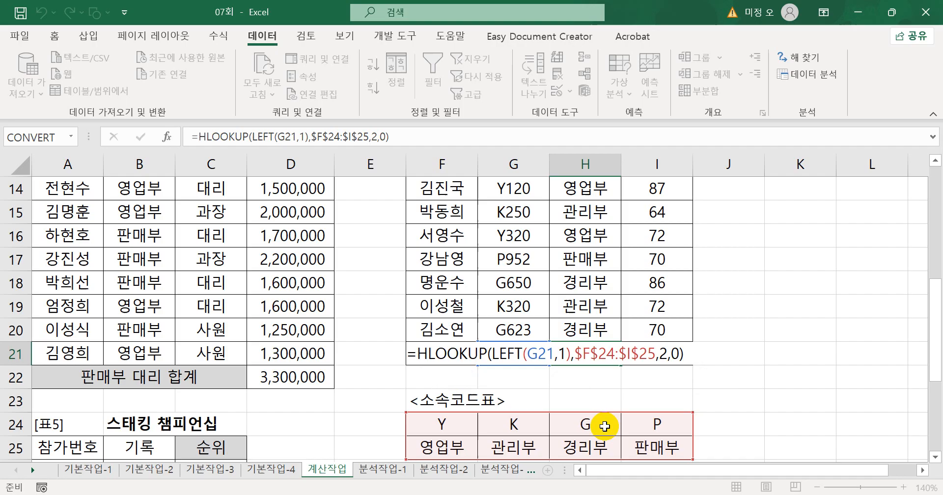
key(Return)
Copy the complete H14 formula into the Notepad list as item 4 and return to Excel.
scroll(605, 363, up, 2)
click(601, 267)
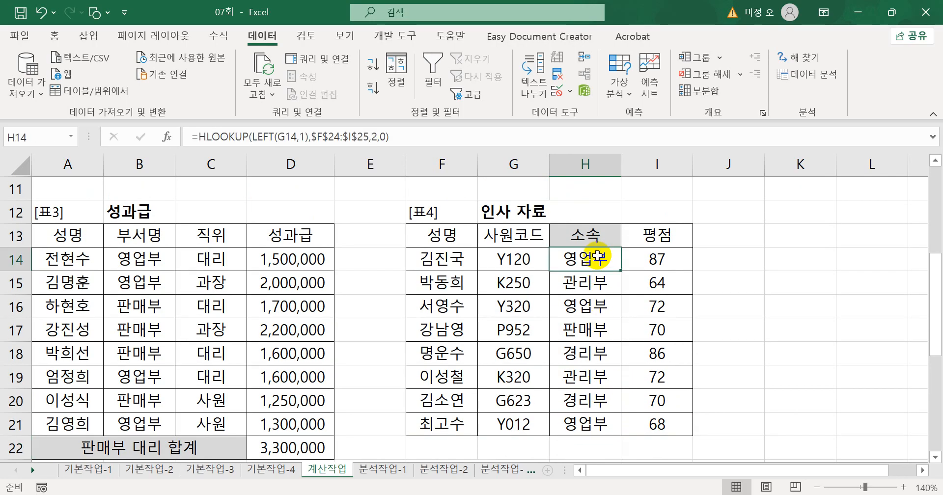
drag(507, 135, 155, 134)
key(ctrl+c)
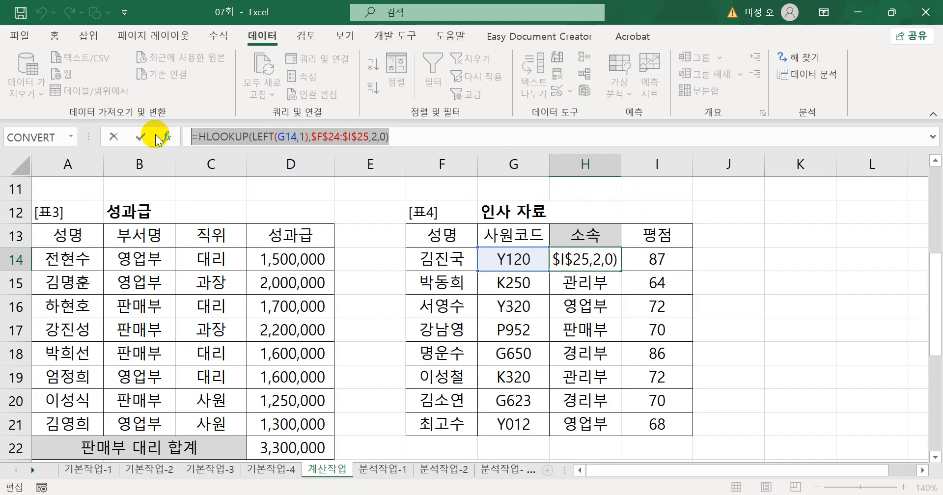
key(Escape)
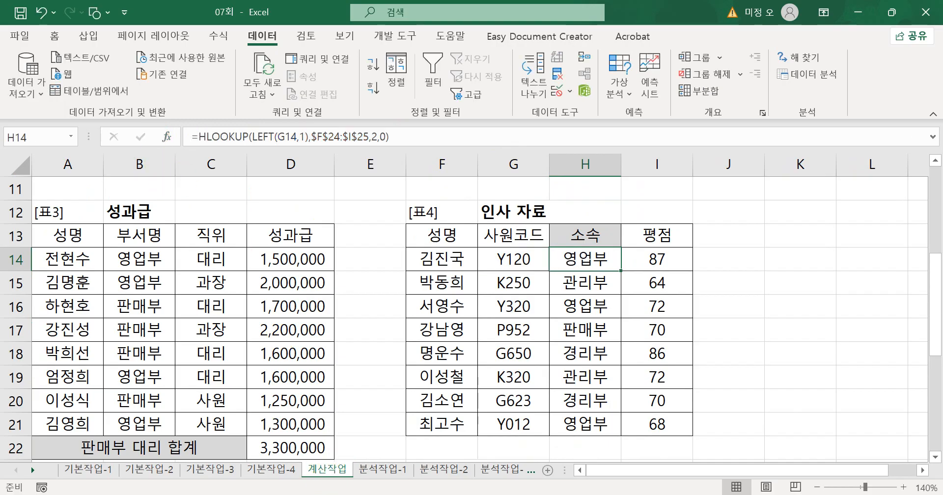
key(alt+Tab)
click(456, 175)
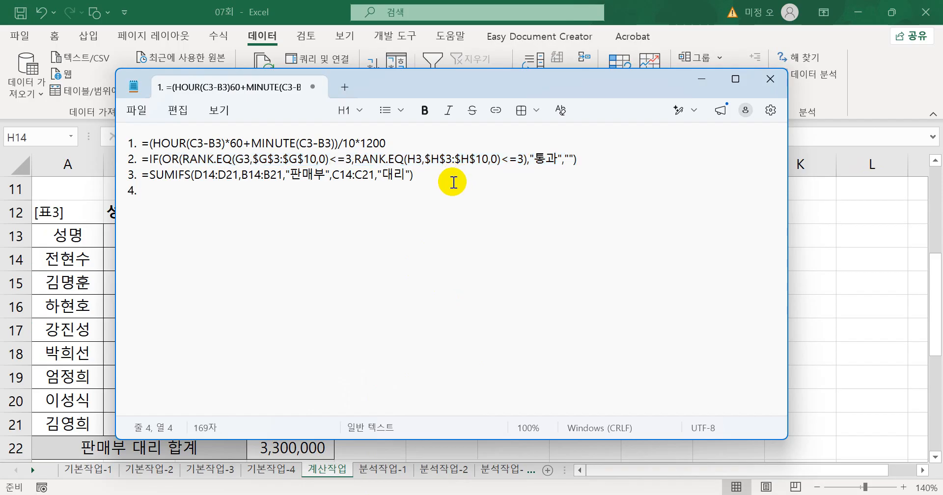
key(ctrl+v)
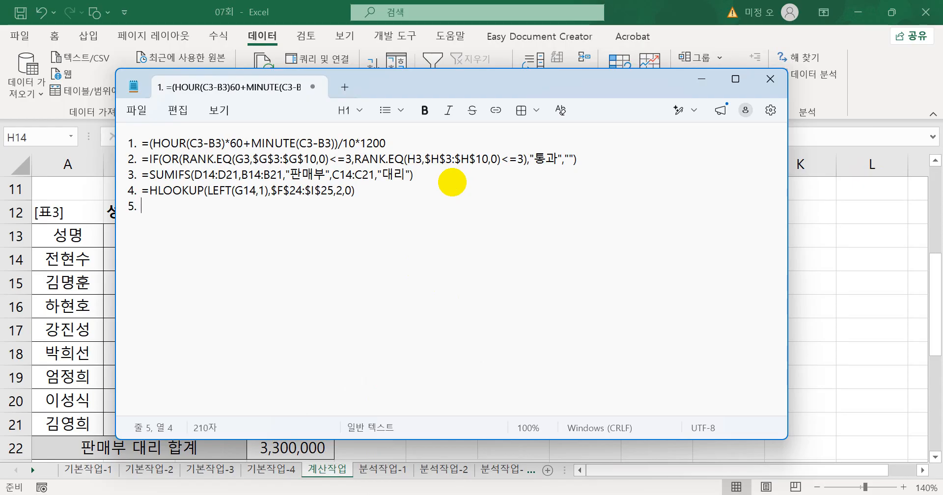
click(647, 4)
Start a RANK.EQ formula in C26 of 표5 with the 기록 cell B26 as the number to rank.
scroll(602, 224, down, 4)
click(228, 261)
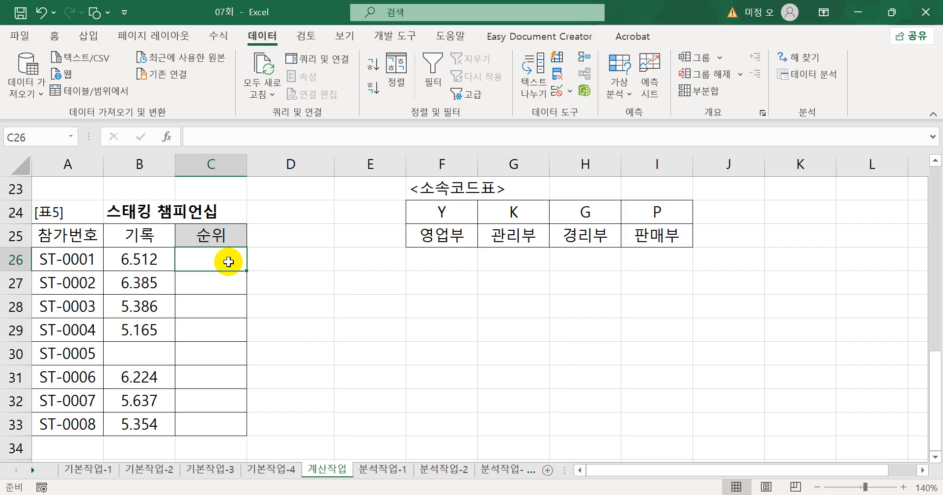
text(=)
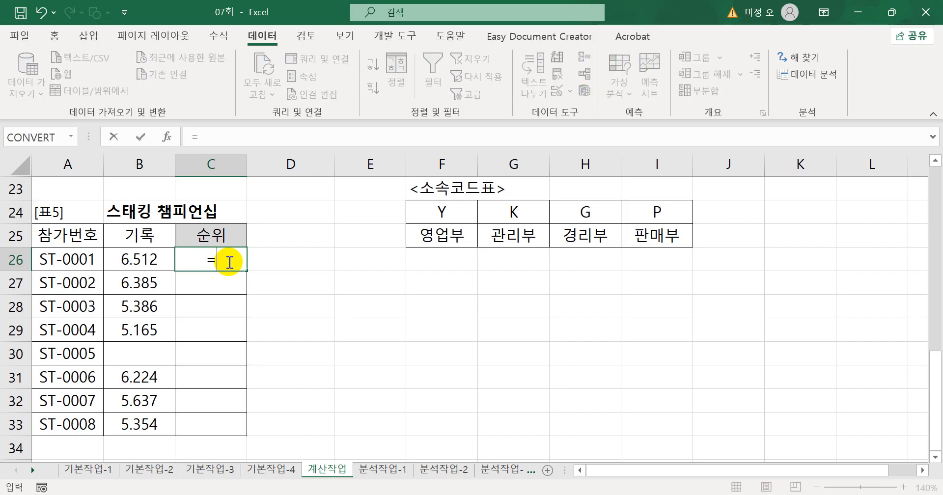
text(ran)
key(Down)
key(Down)
key(Down)
key(Down)
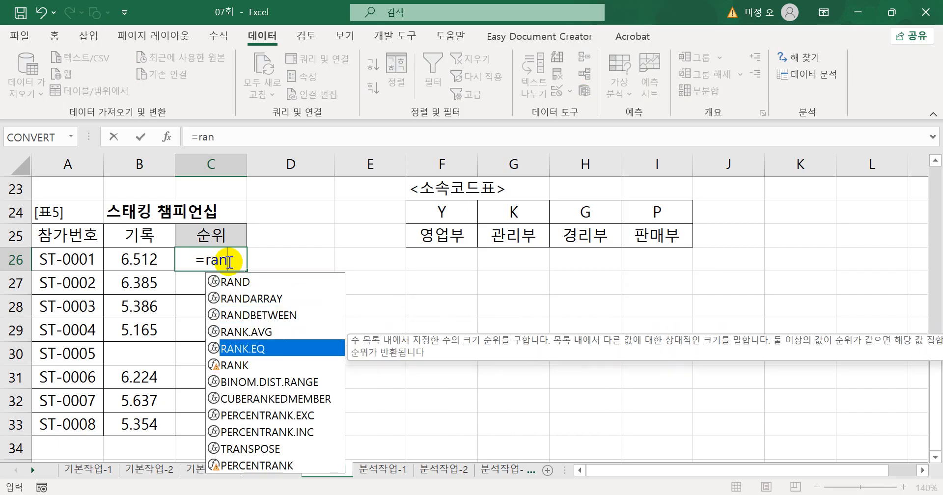
key(Tab)
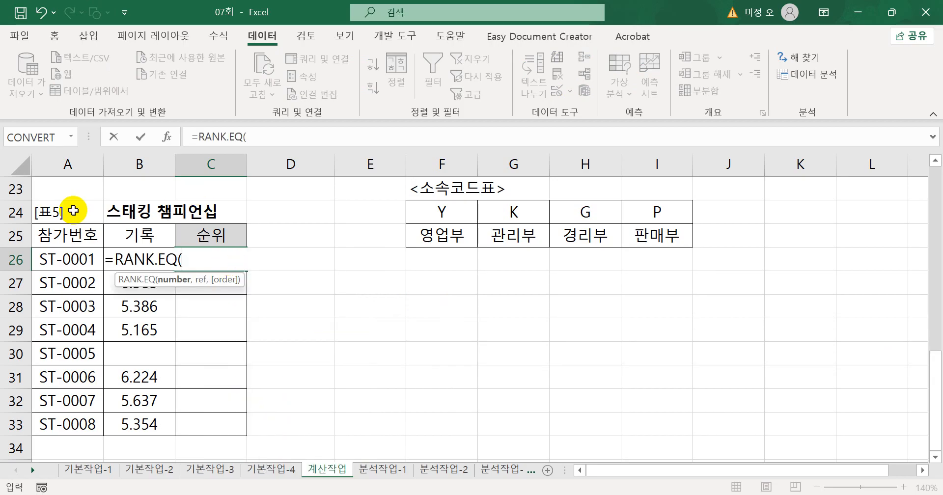
click(157, 234)
key(Down)
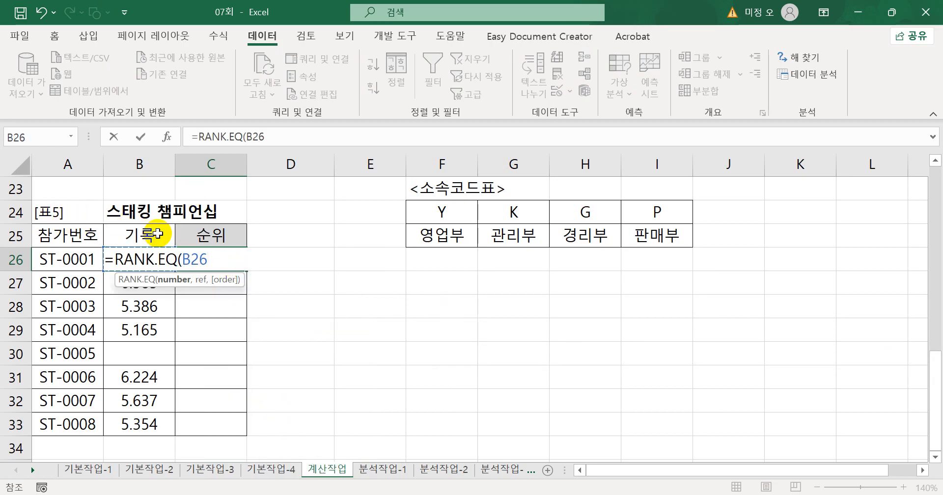
Complete the rank formula in C26 as =RANK.EQ(B26,$B$26:$B$33,1) and fill it down to C33.
text(,)
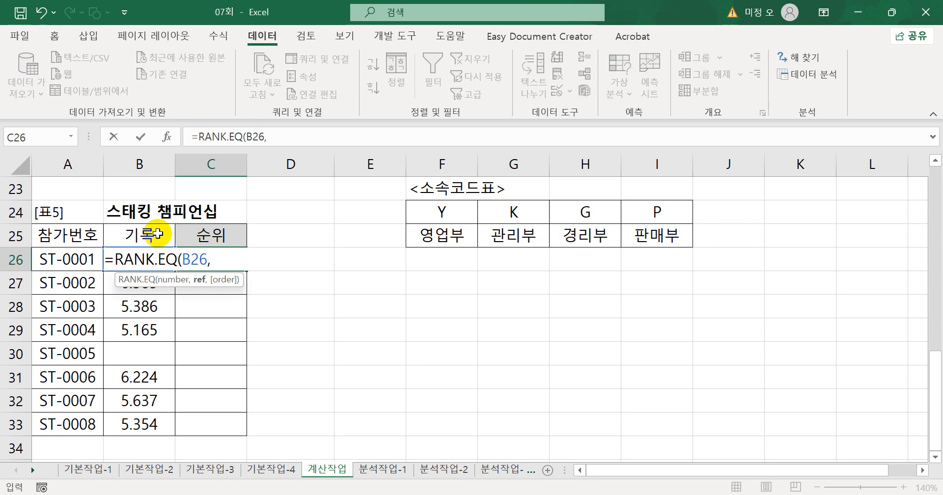
drag(151, 426, 149, 259)
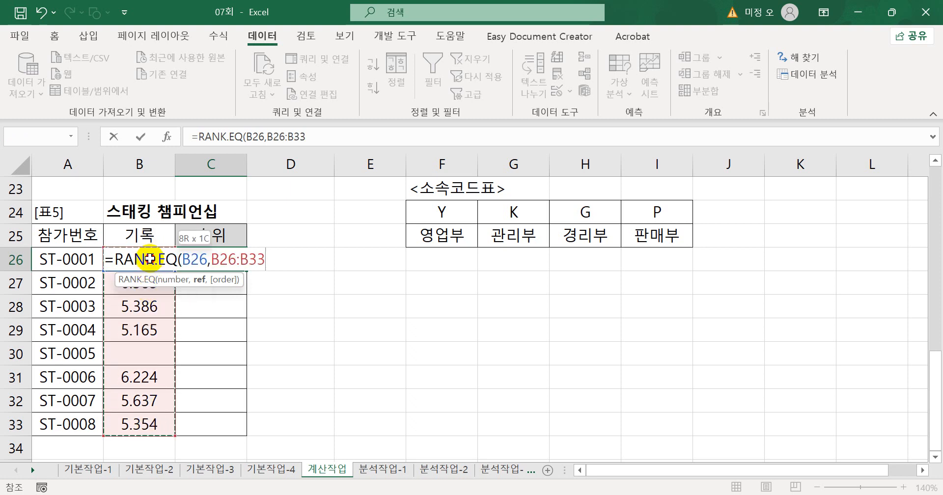
key(F4)
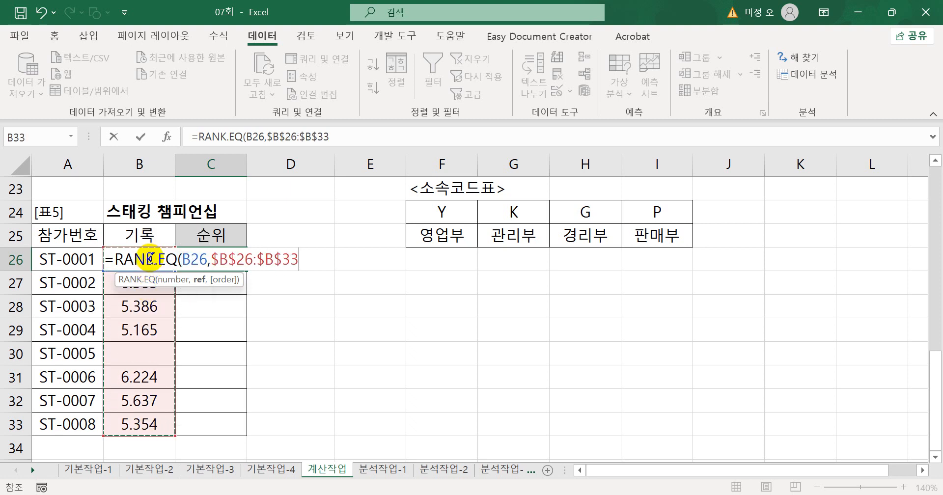
text(,)
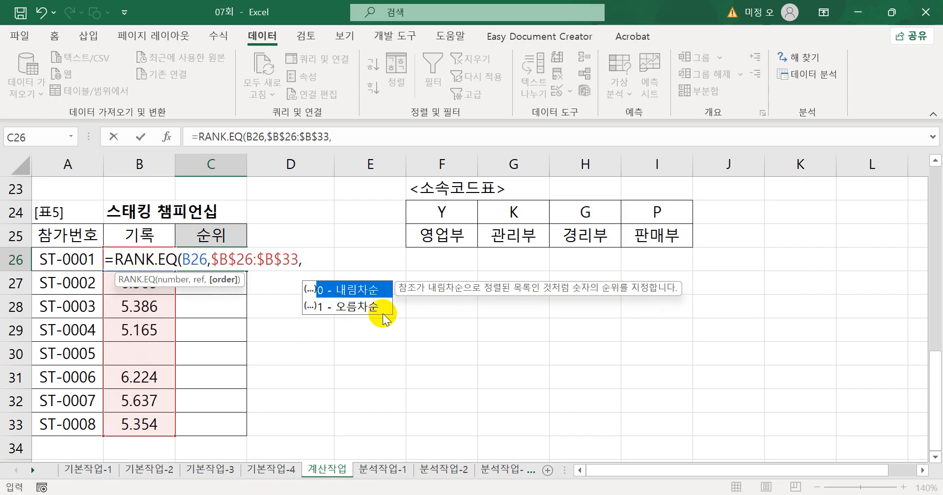
text(1)
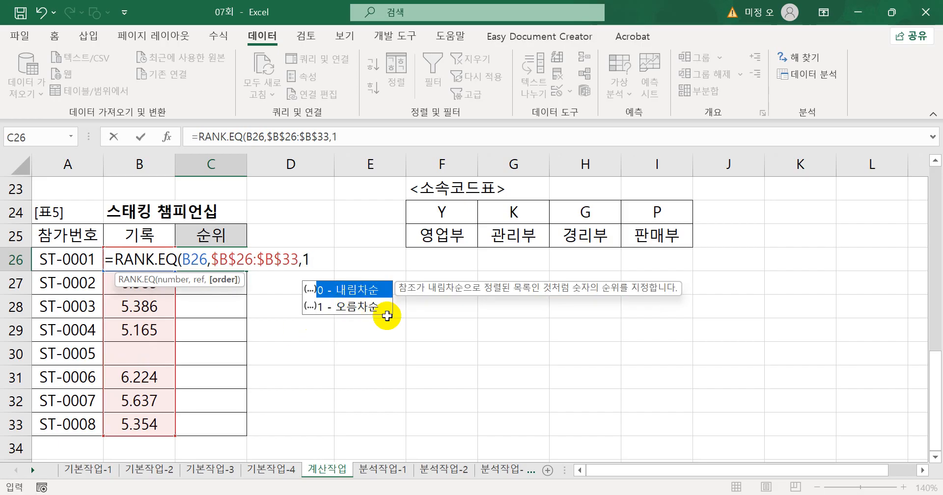
text())
key(Return)
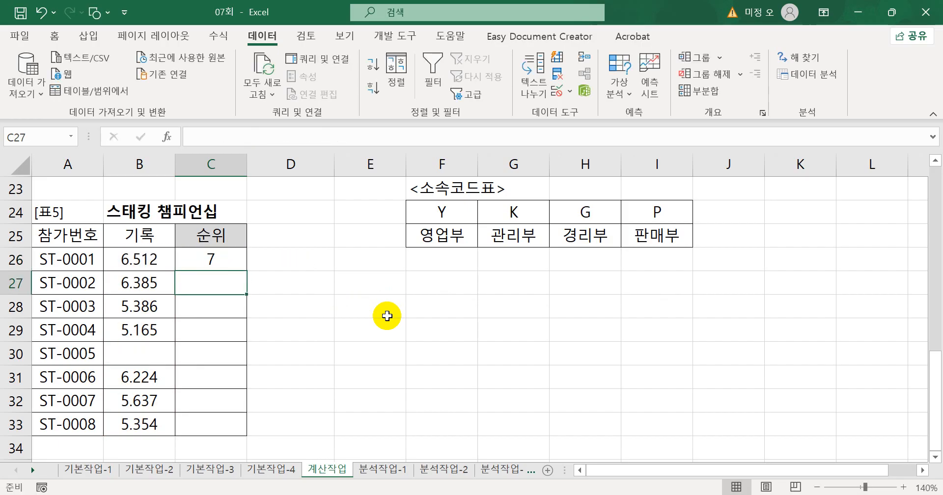
click(236, 252)
drag(245, 272, 246, 425)
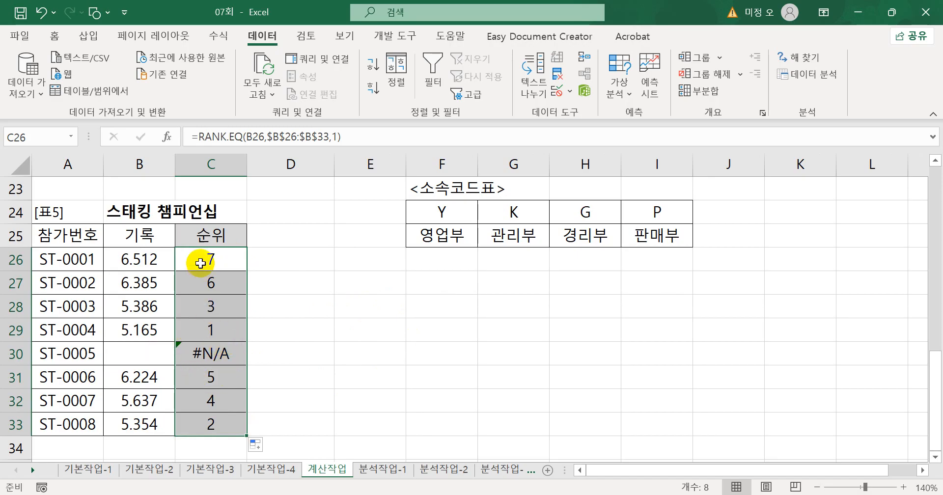
Wrap the RANK.EQ formula in C26 in an IFERROR function, using the ranking as its value argument.
click(197, 136)
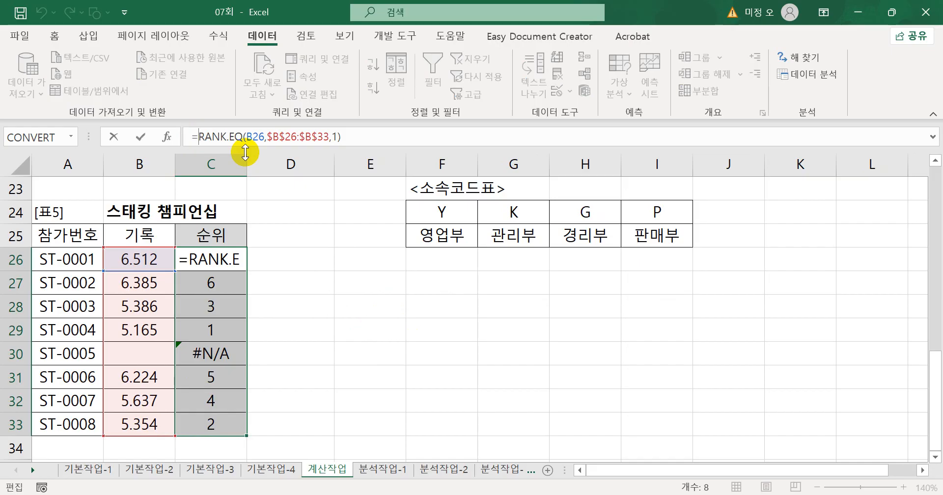
text(if)
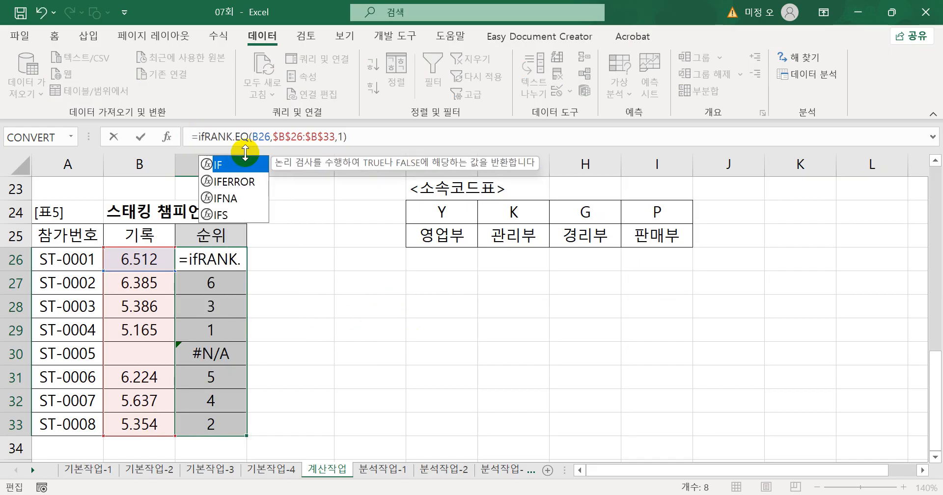
key(Down)
key(Tab)
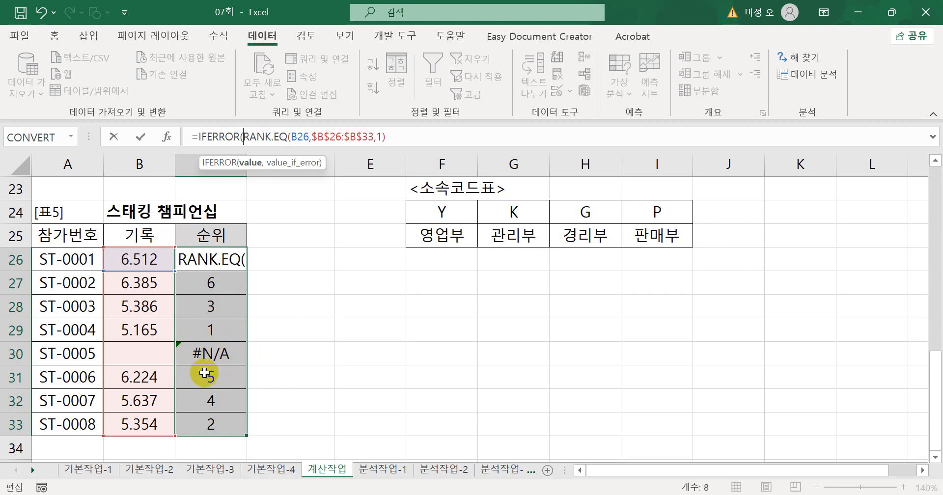
click(244, 137)
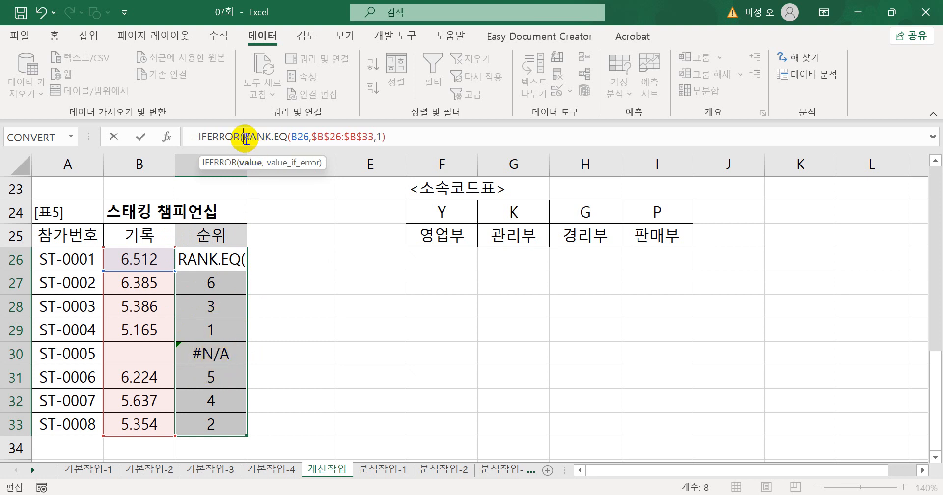
drag(400, 139, 239, 145)
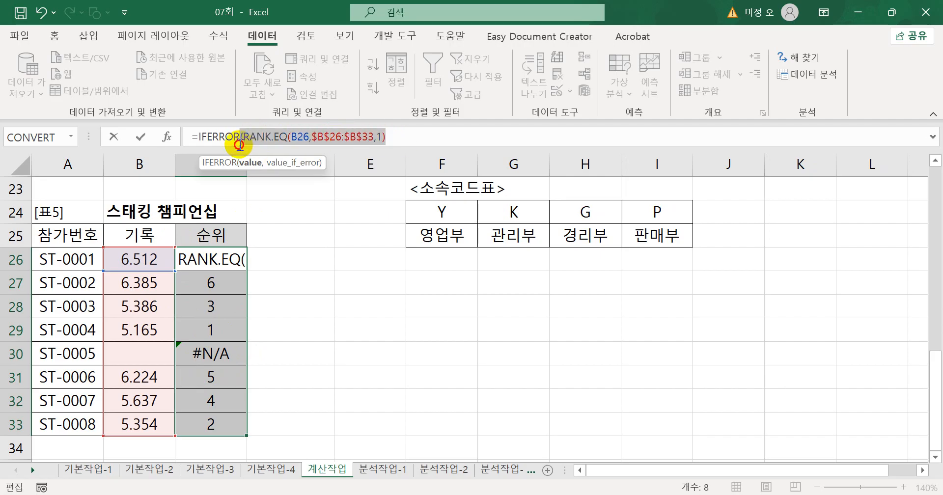
click(403, 140)
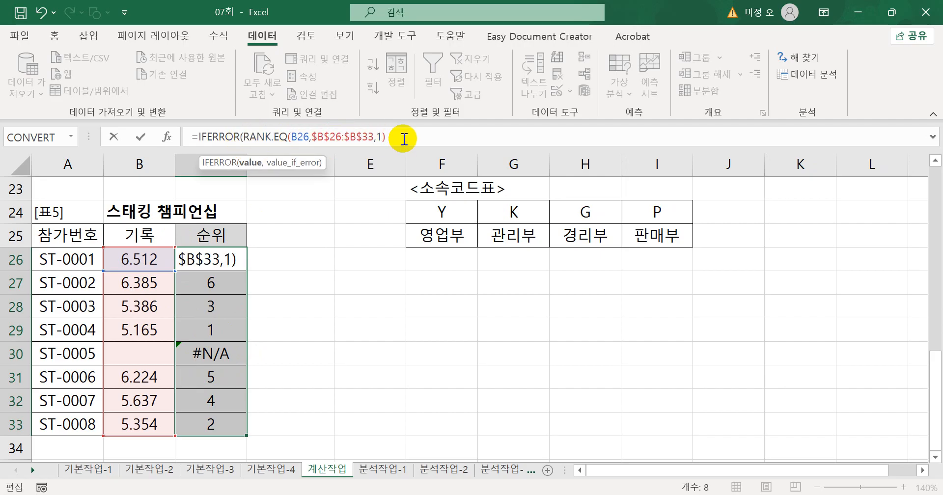
Finish the IFERROR formula in C26 with "실격" as the error value and fill it down to C33.
text(,)
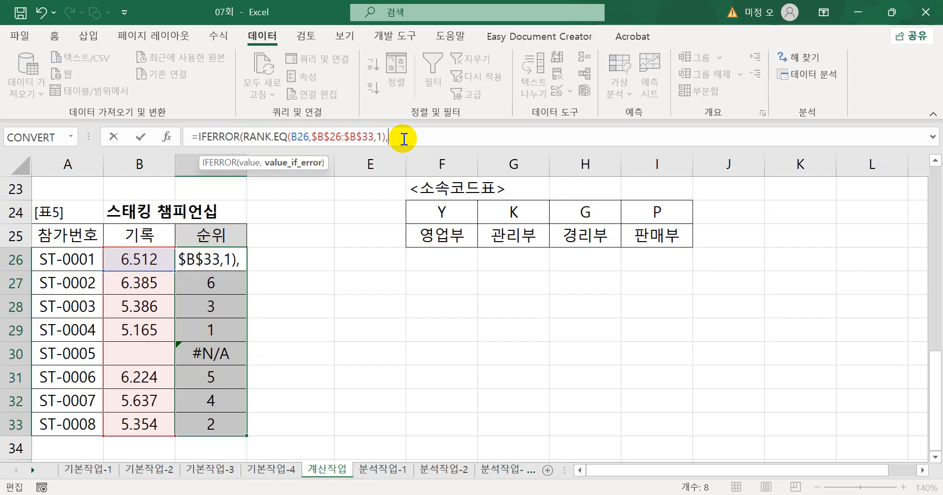
text("ㅅ)
text(격)
text("))
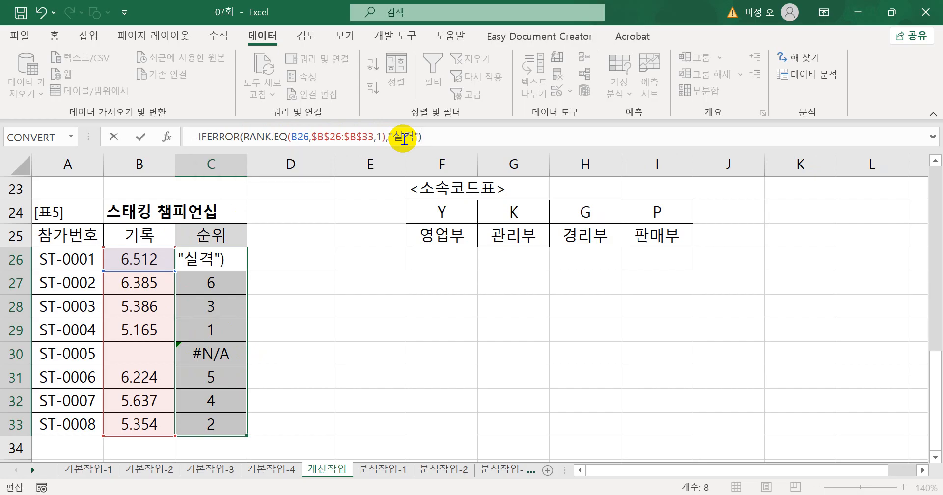
key(Return)
click(227, 266)
drag(246, 269, 238, 427)
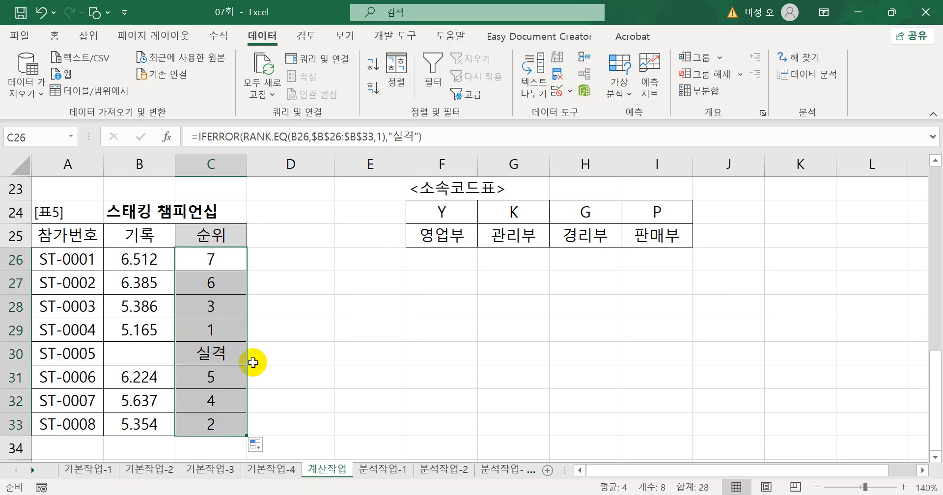
Copy the full IFERROR formula from C26 and paste it as item 5 of the formula list in Notepad.
drag(434, 141, 119, 158)
key(ctrl+c)
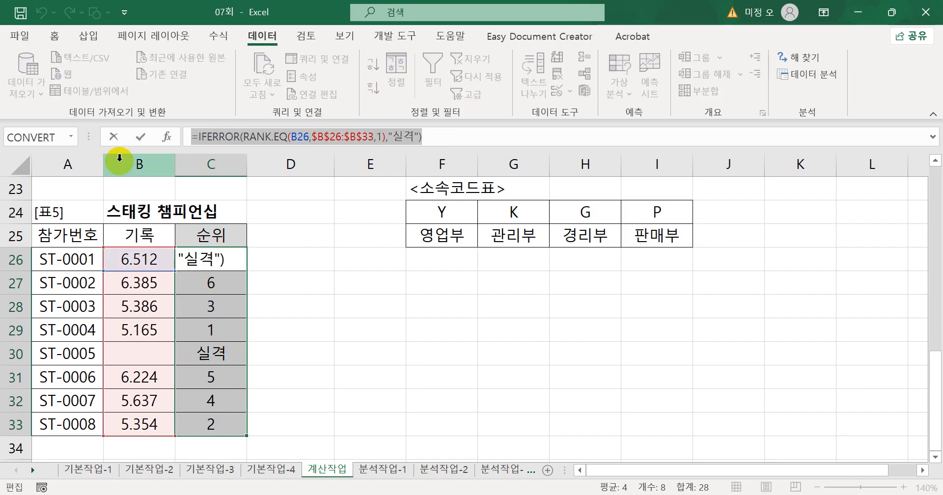
key(alt+Tab)
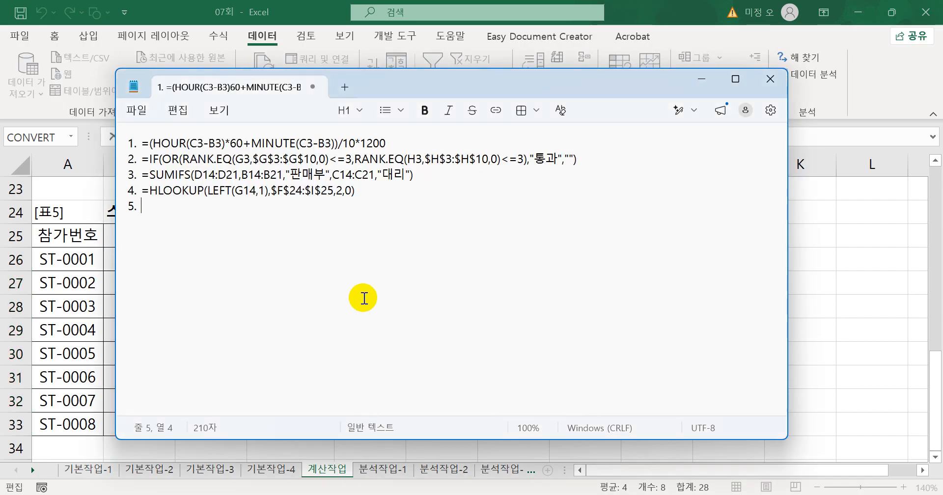
key(ctrl+v)
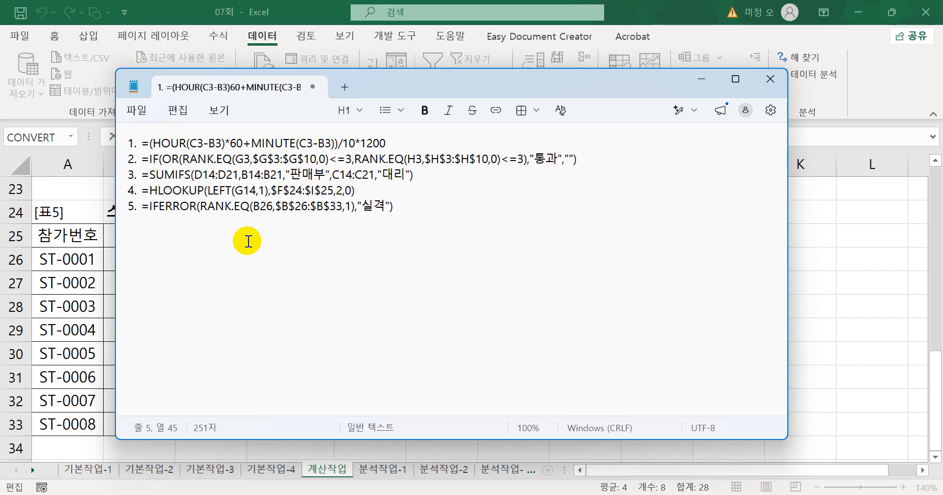
Return to Excel, leave the formula edit in C26 unchanged and open the 분석작업-1 sheet.
click(380, 471)
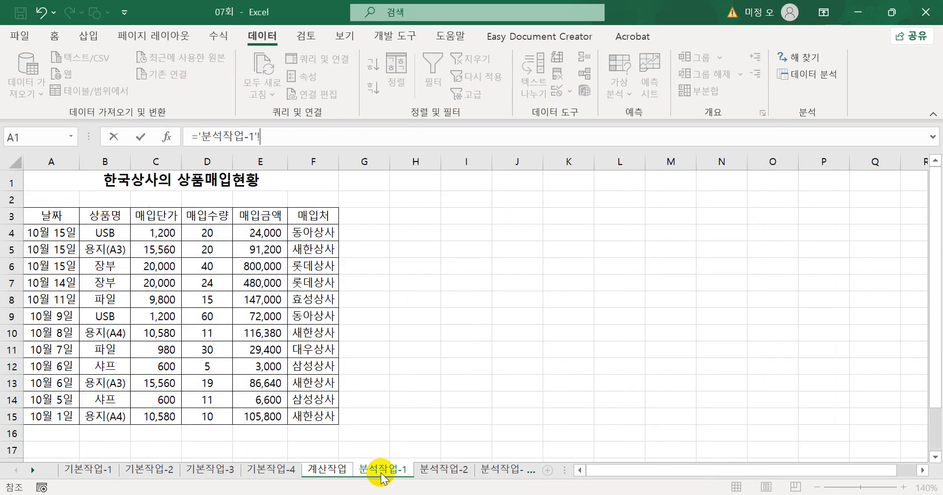
key(Escape)
click(381, 471)
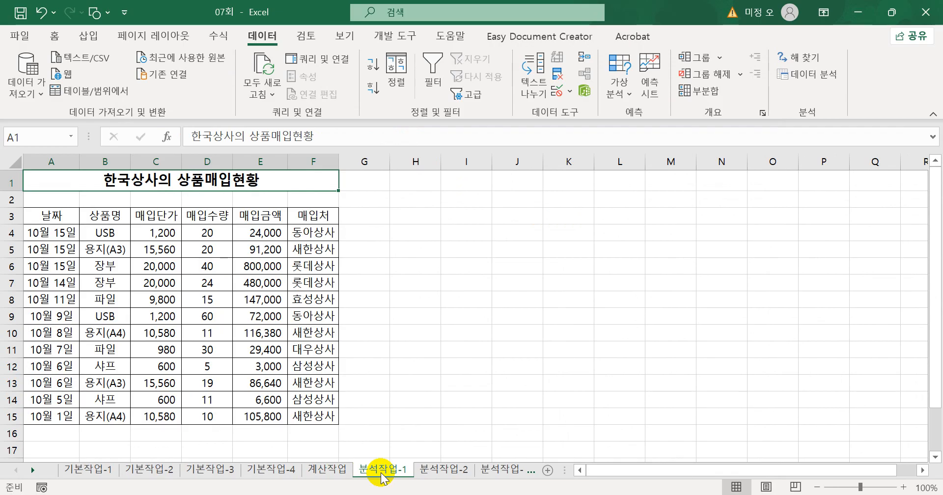
Sort the 상품매입현황 table by 상품명 in descending order (내림차순).
drag(42, 211, 307, 410)
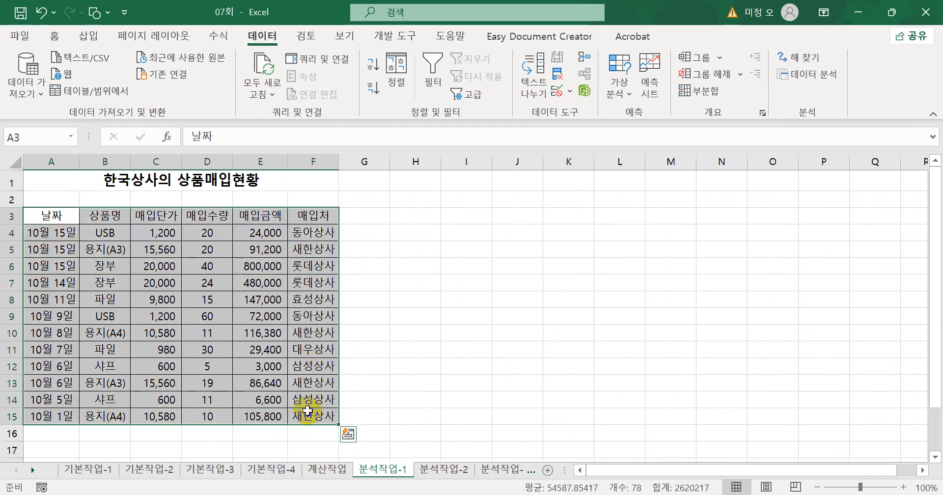
click(229, 310)
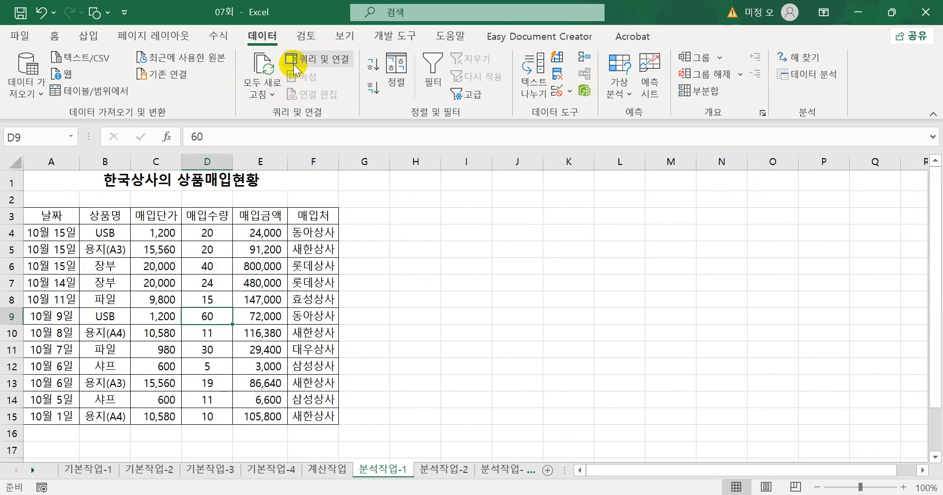
click(400, 66)
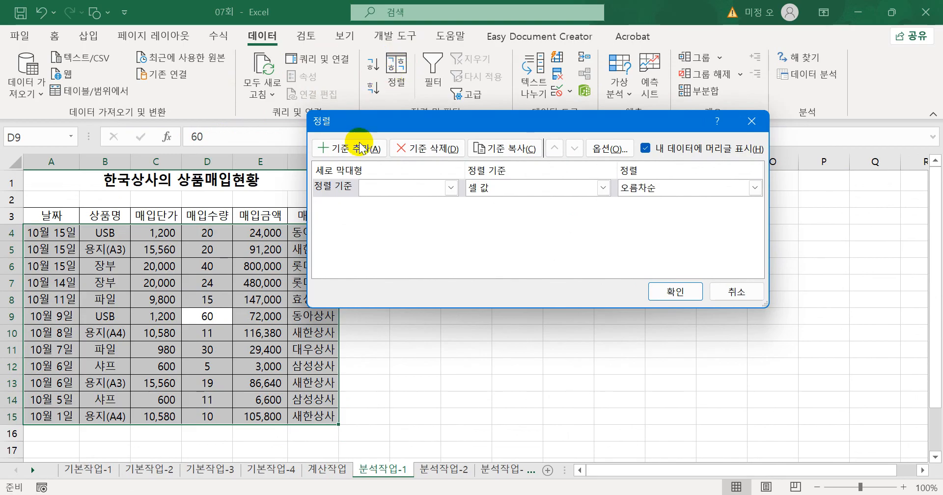
click(372, 188)
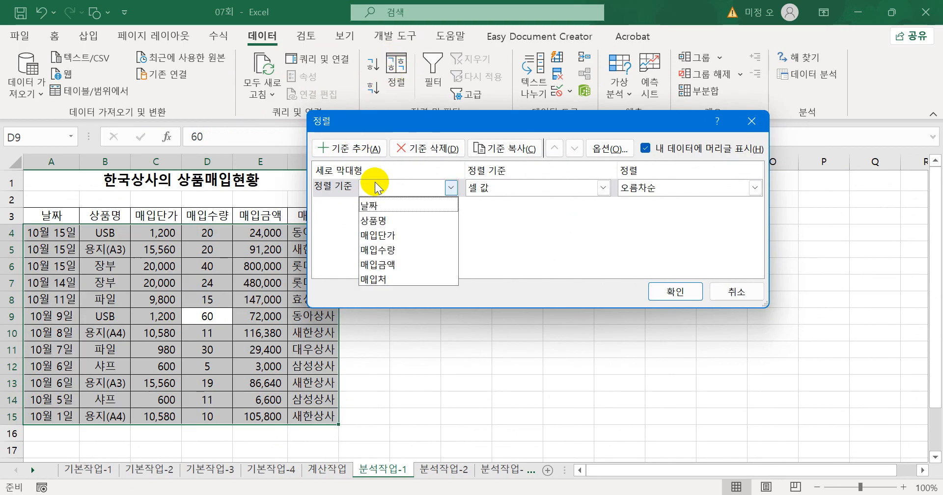
click(383, 219)
click(638, 193)
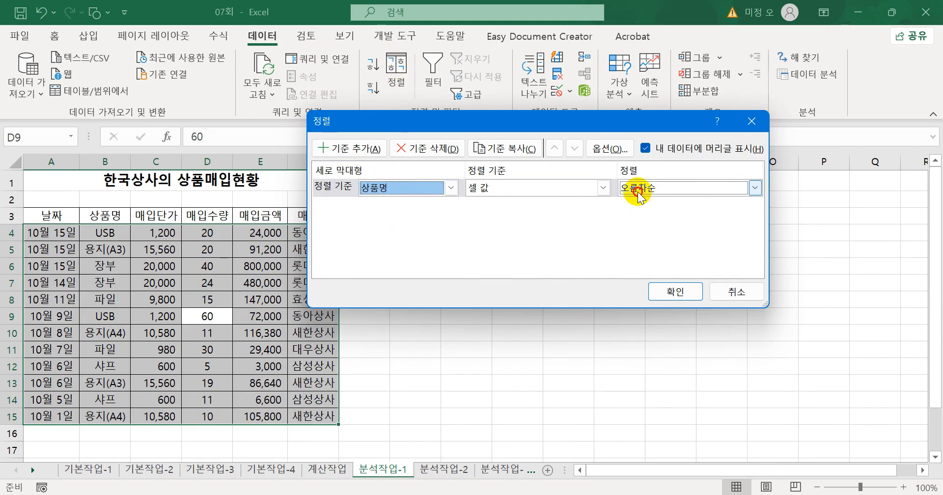
click(633, 215)
click(671, 291)
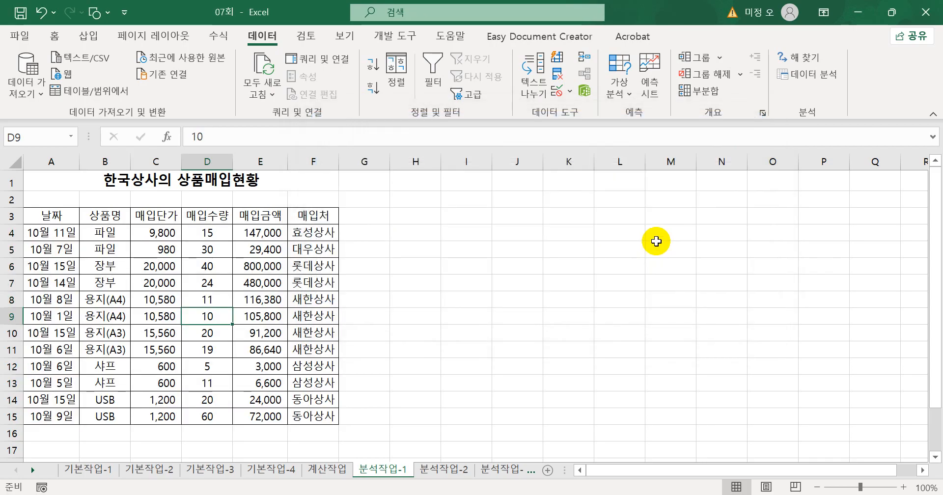
Add a subtotal grouped by 상품명 that applies 합계 to 매입수량 only, with 새로운 값으로 대치 turned off.
click(699, 91)
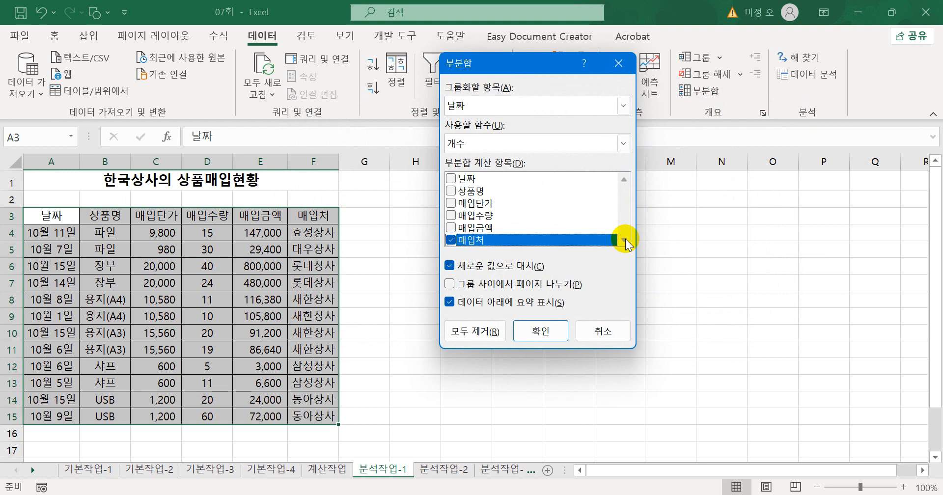
click(623, 105)
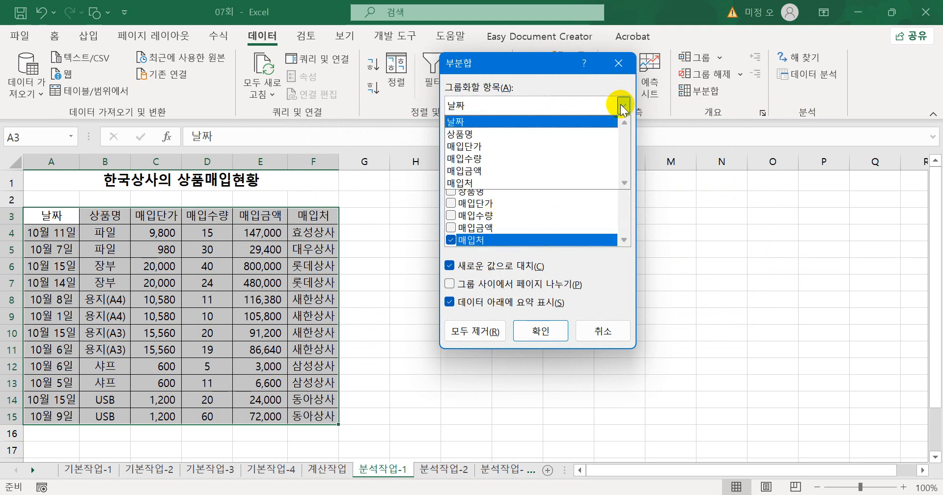
click(537, 134)
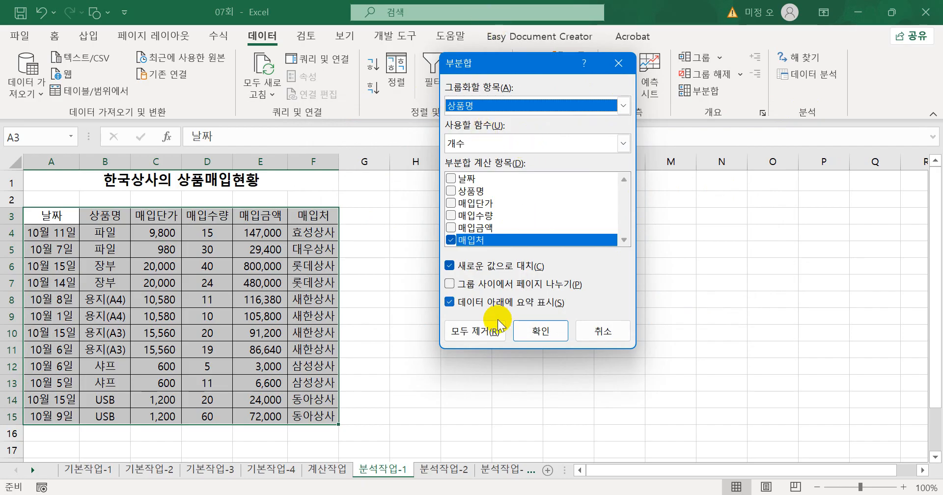
click(449, 265)
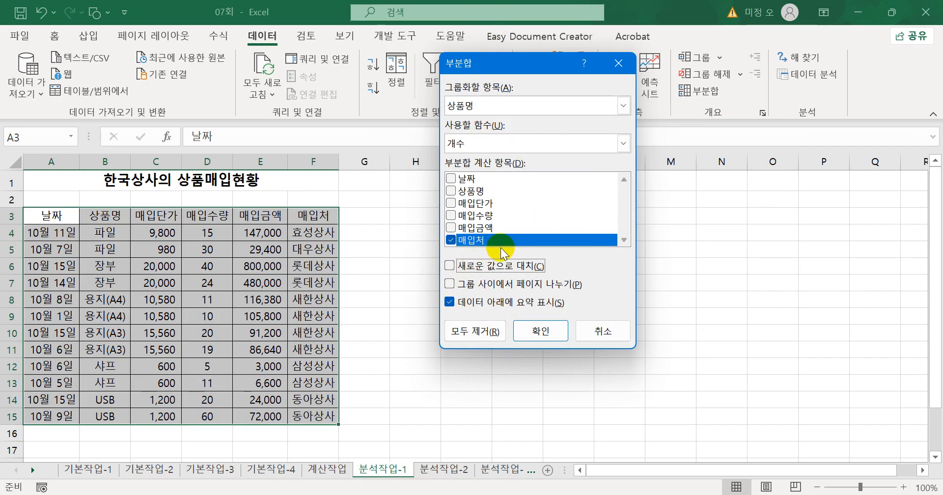
click(452, 241)
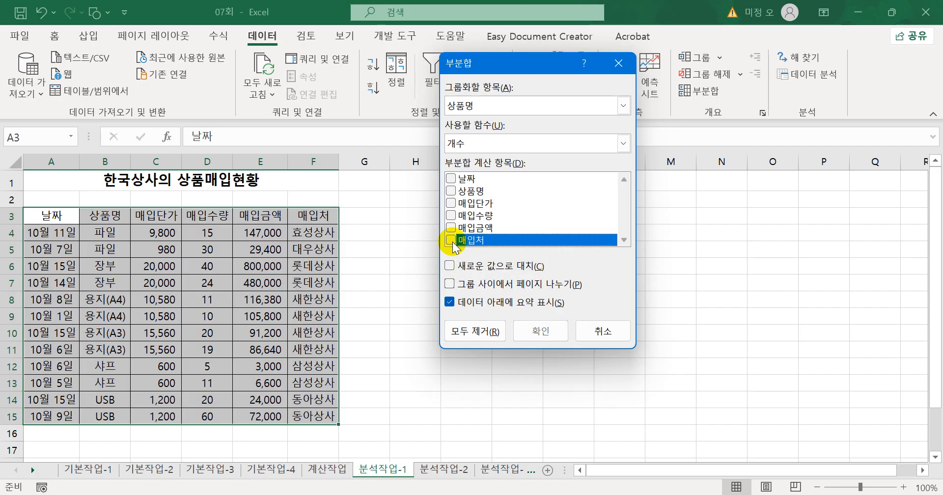
click(451, 217)
click(474, 141)
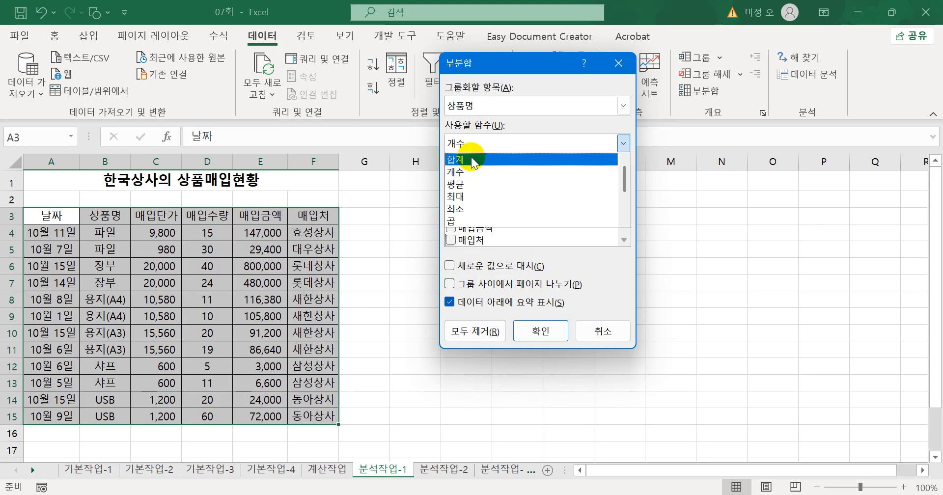
click(476, 154)
click(530, 337)
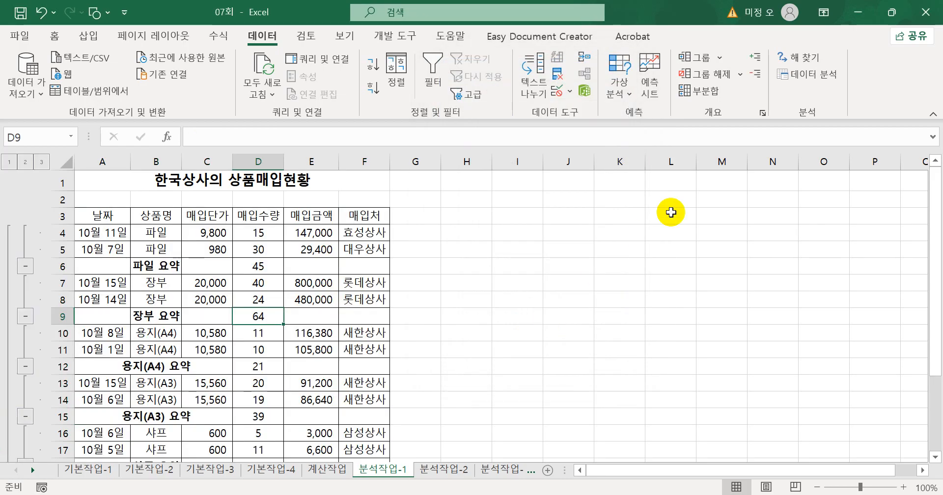
Add a second subtotal grouped by 상품명 that applies 최대 to 매입금액 only, keeping the existing 합계 subtotals.
click(695, 92)
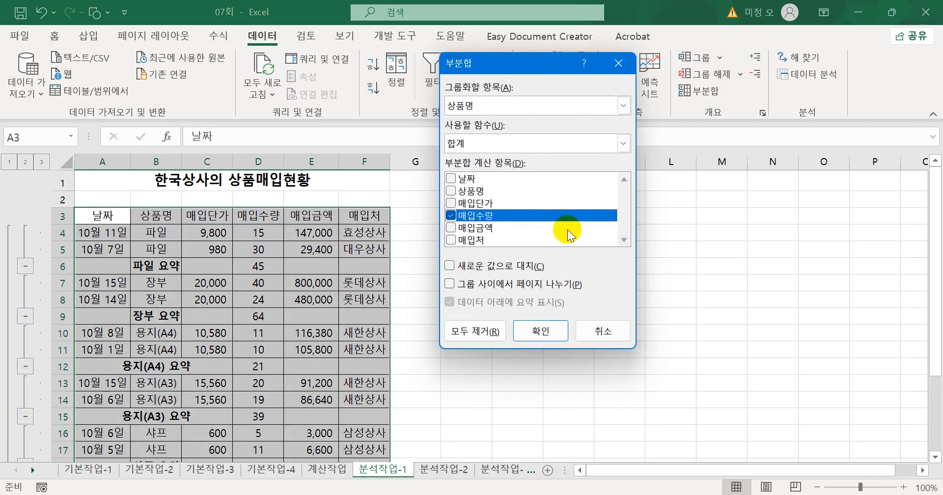
click(450, 215)
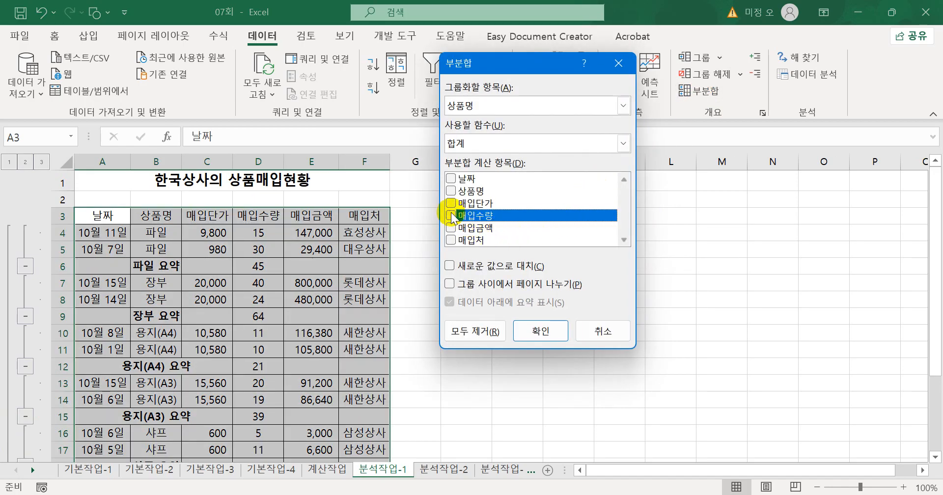
click(450, 228)
click(479, 142)
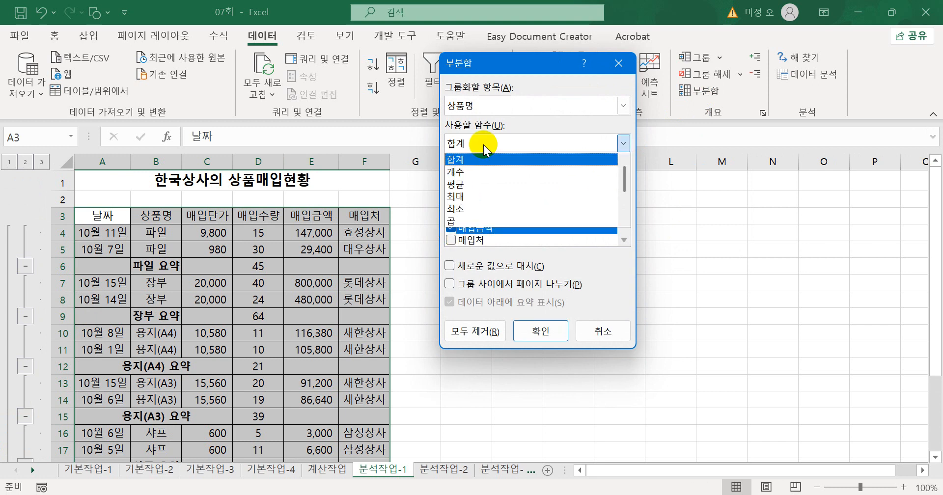
click(464, 197)
click(531, 334)
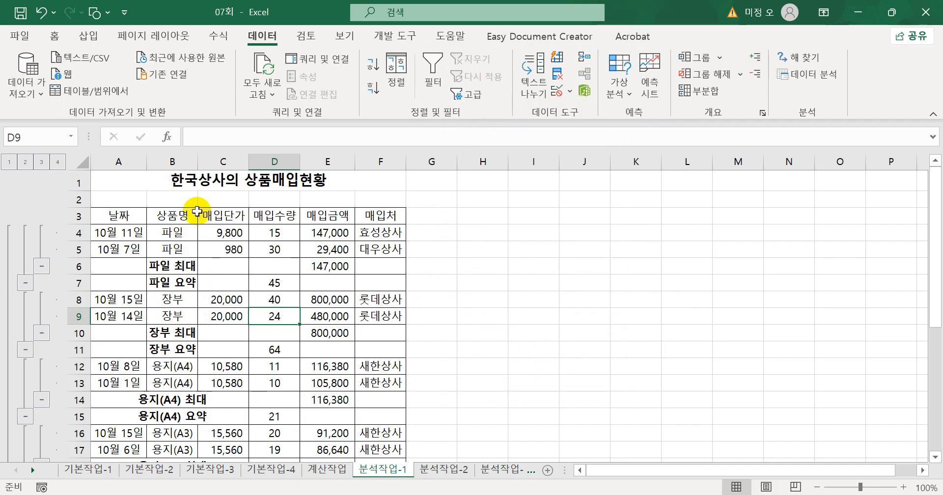
Auto-fit the width of column B and check the subtotal rows down to the end of the table.
double_click(198, 161)
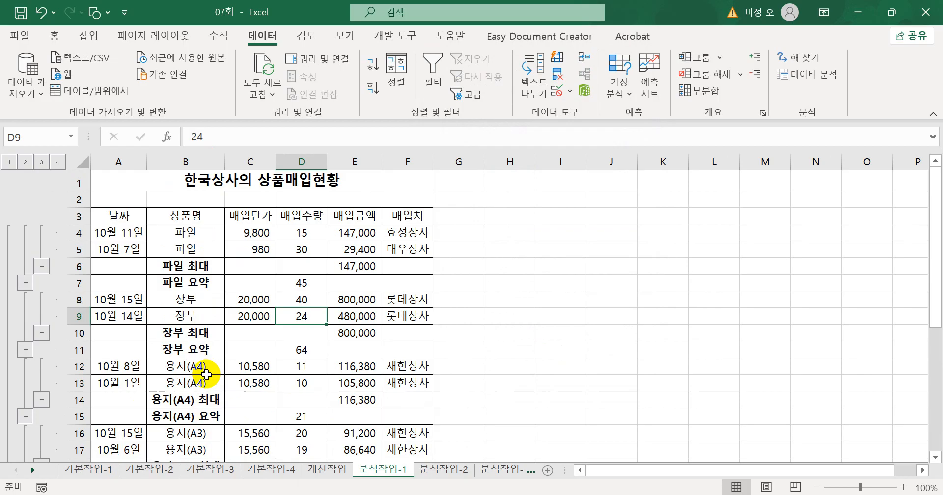
scroll(206, 373, down, 2)
scroll(206, 374, down, 2)
scroll(206, 374, down, 2)
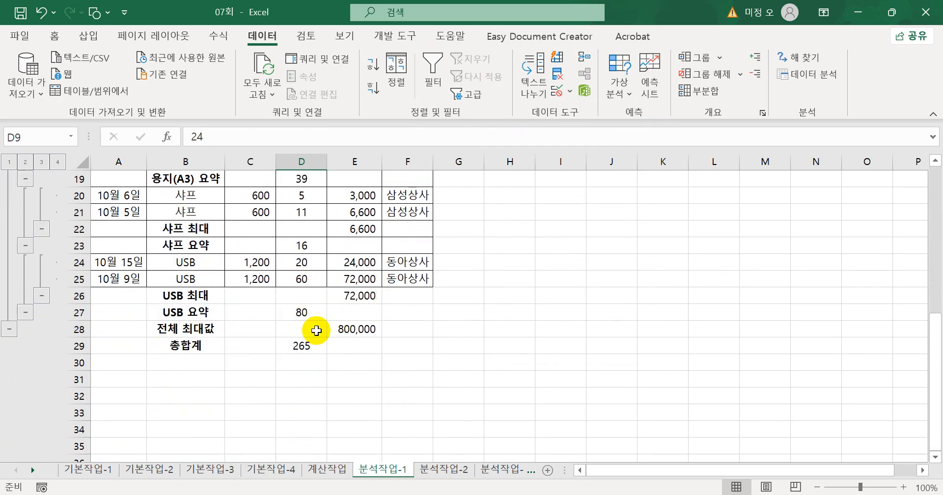
scroll(316, 330, up, 2)
On the 분석작업-2 sheet, create a pivot table from A3:E11, placed in the existing worksheet at cell A16.
click(445, 469)
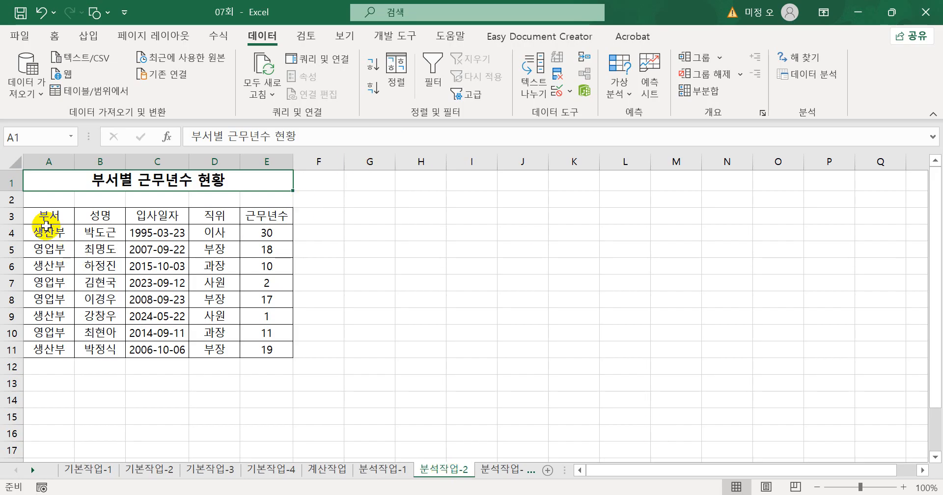
drag(45, 218, 250, 350)
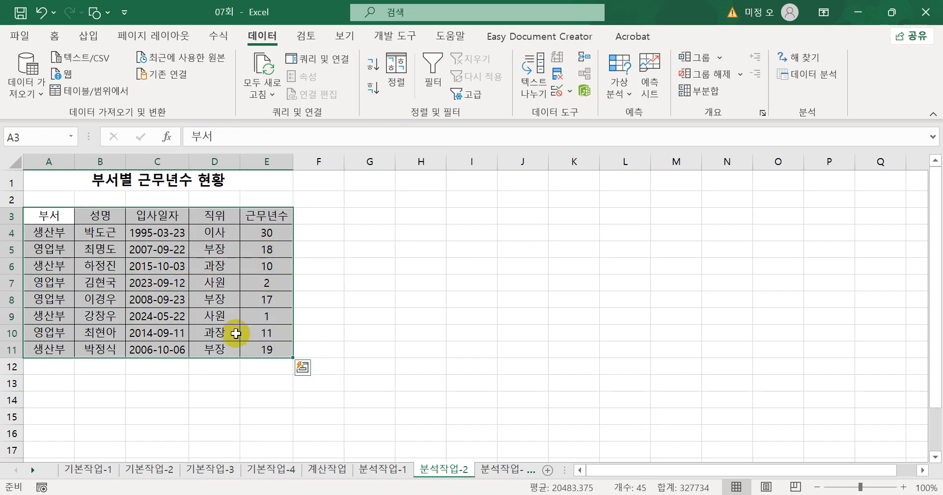
click(188, 268)
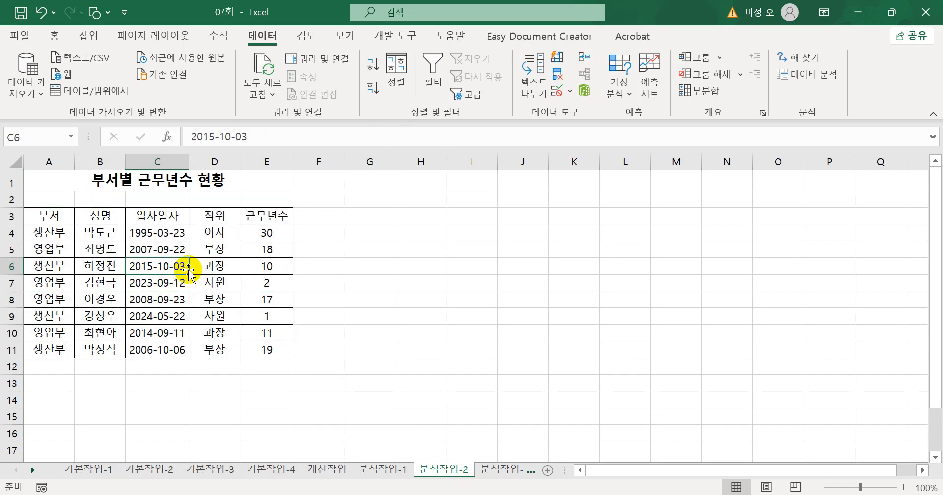
click(86, 36)
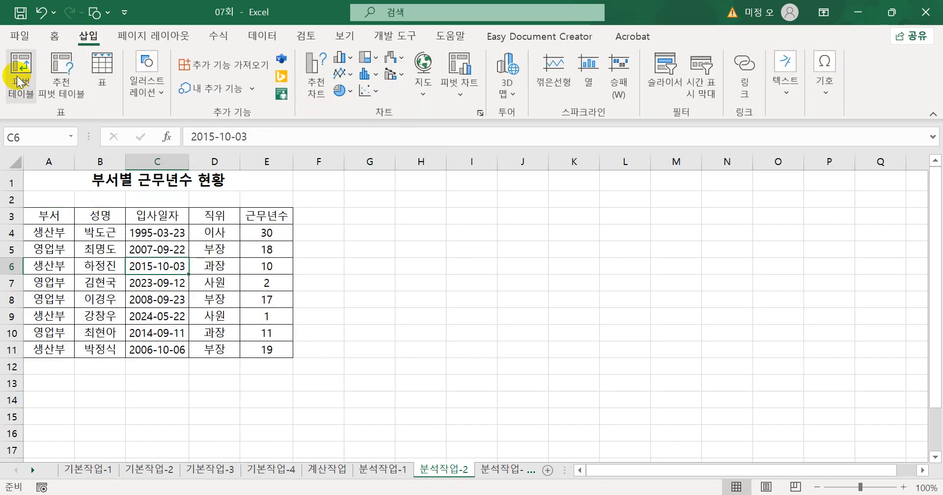
click(20, 81)
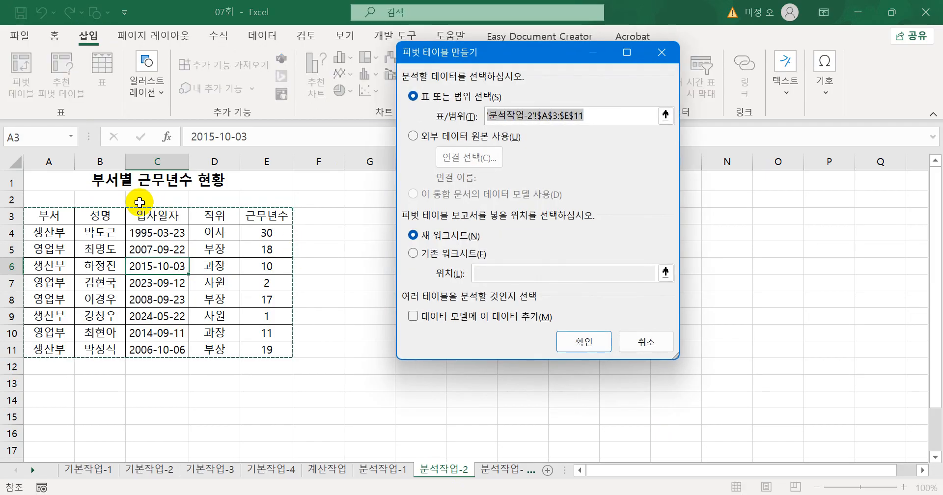
click(412, 252)
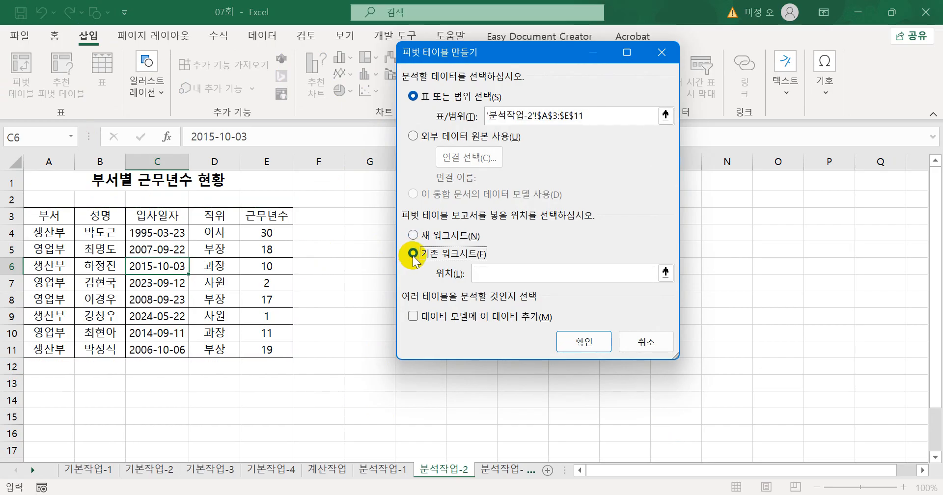
click(477, 273)
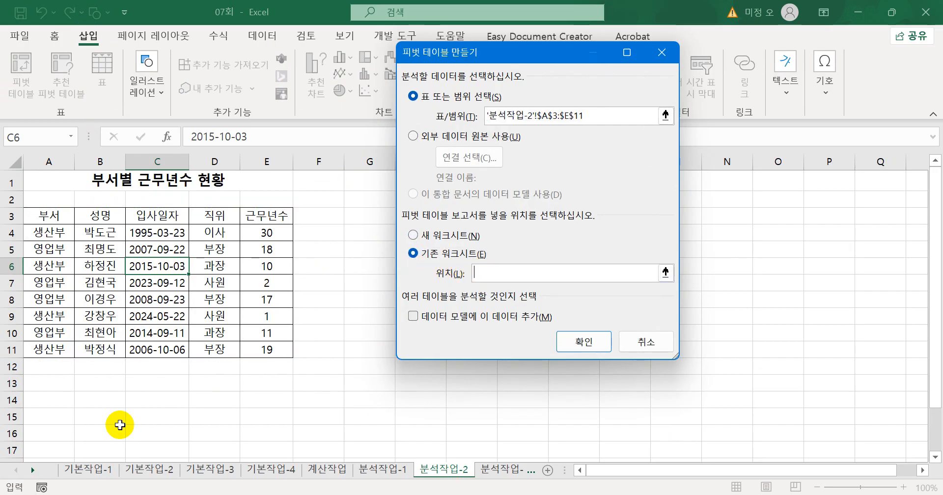
click(44, 433)
click(588, 342)
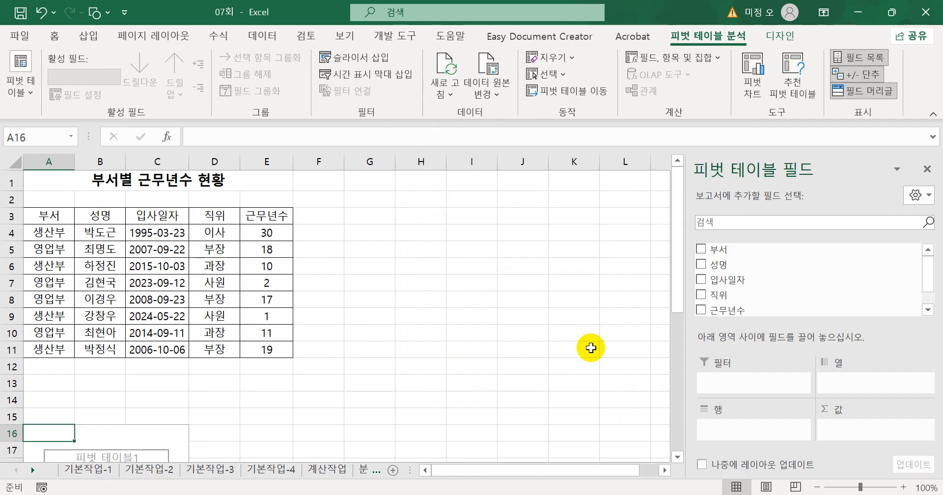
Lay out the pivot table with 성명 as filter, 부서 as rows, 직위 as columns and 근무년수 as values.
drag(713, 268, 735, 376)
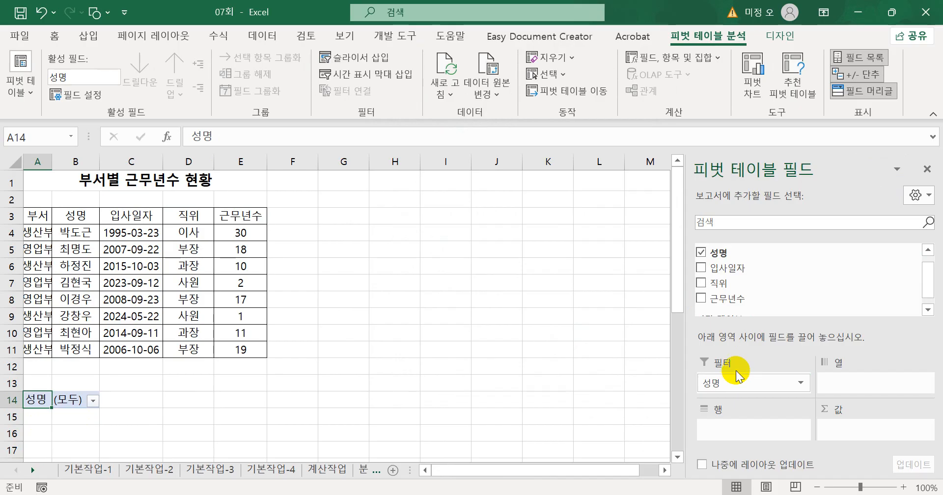
scroll(742, 290, up, 1)
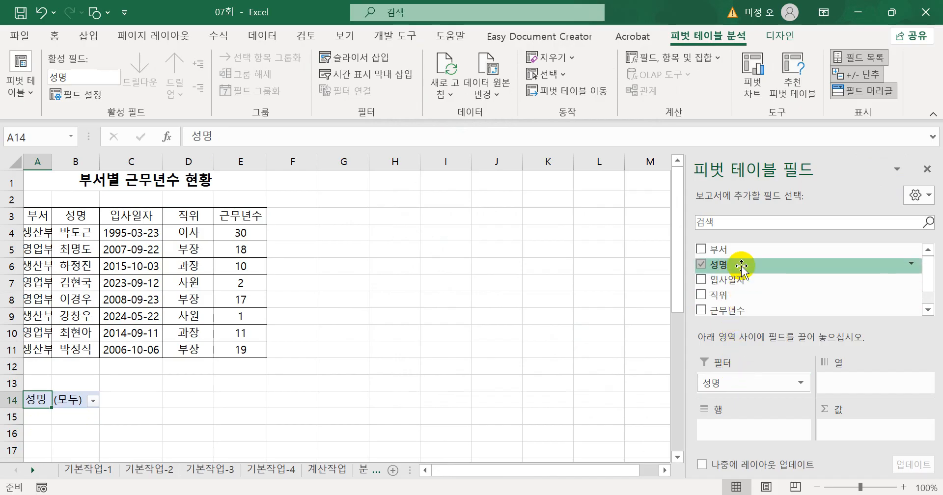
drag(740, 255, 747, 426)
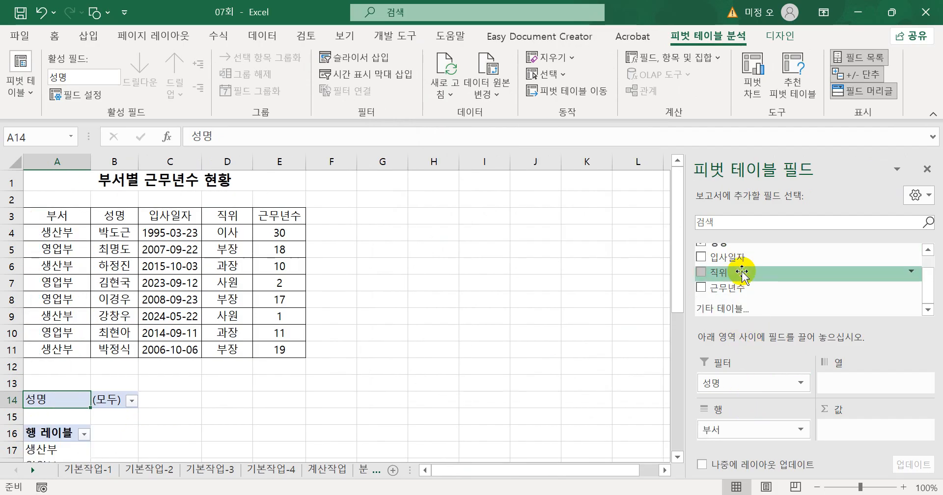
drag(741, 271, 833, 384)
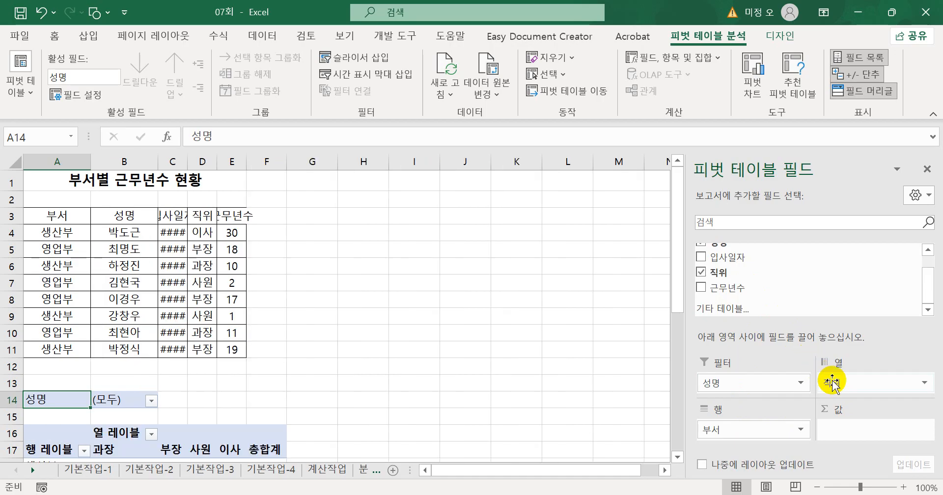
drag(769, 291, 839, 430)
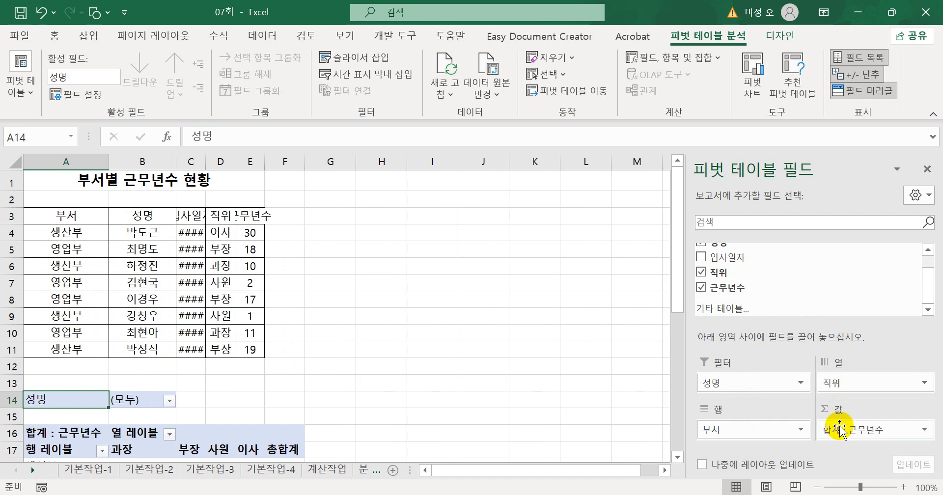
Change the summary function of the 근무년수 value field to 최소.
click(840, 430)
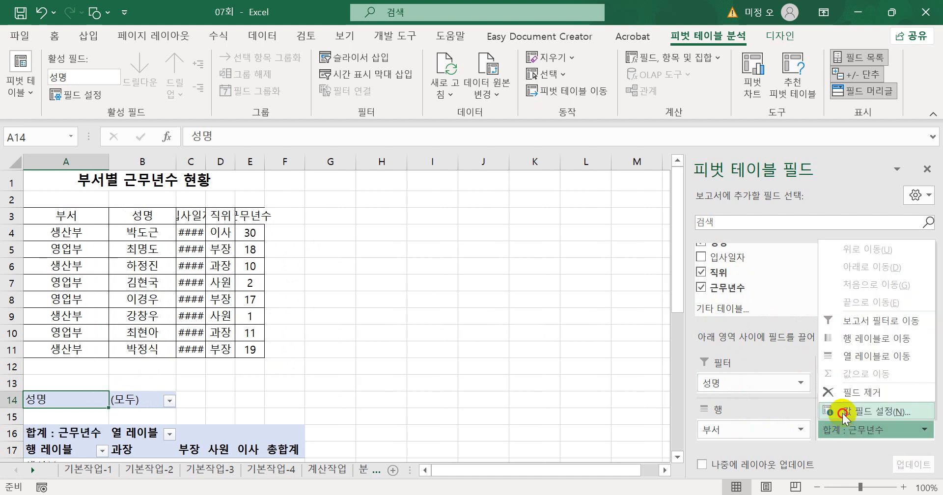
click(844, 412)
click(436, 268)
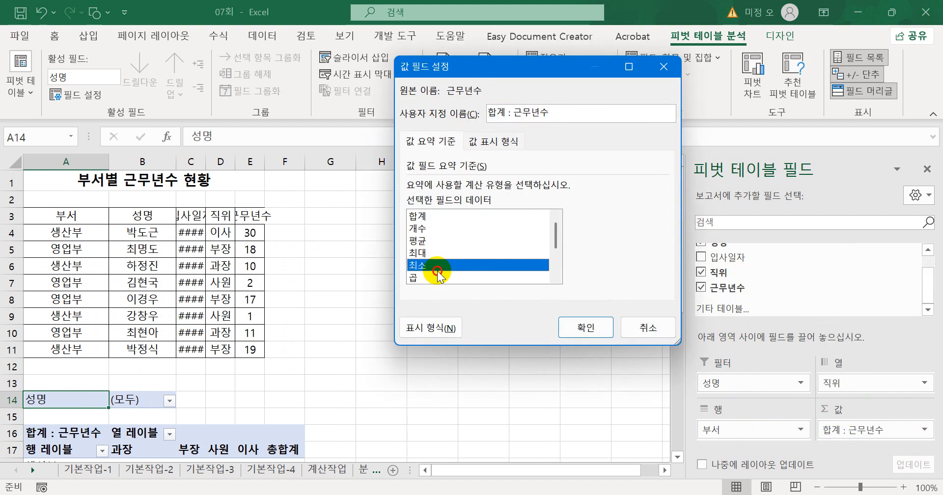
click(579, 328)
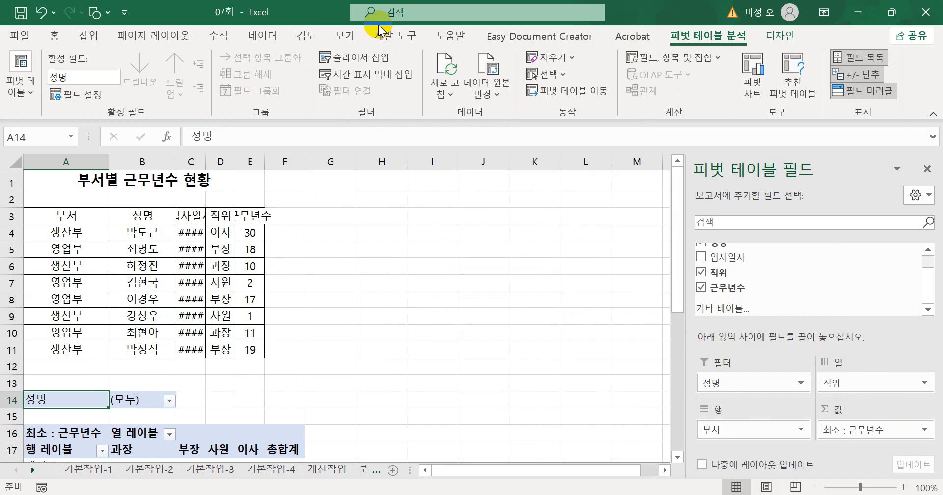
Set the pivot table's report layout to tabular form (테이블 형식으로 표시).
click(781, 36)
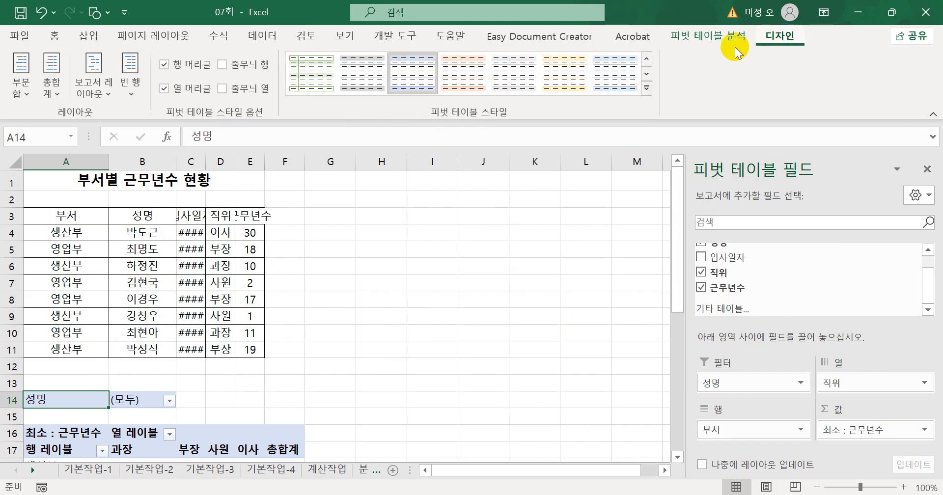
click(96, 91)
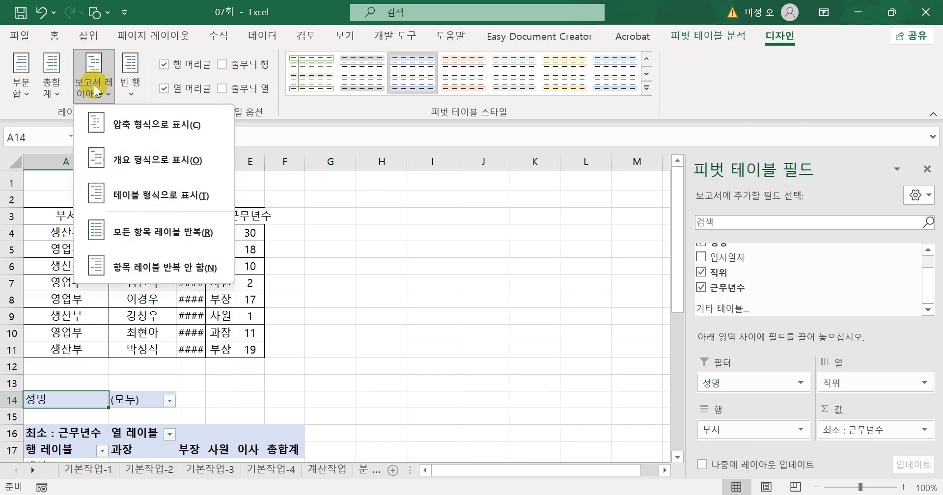
click(136, 193)
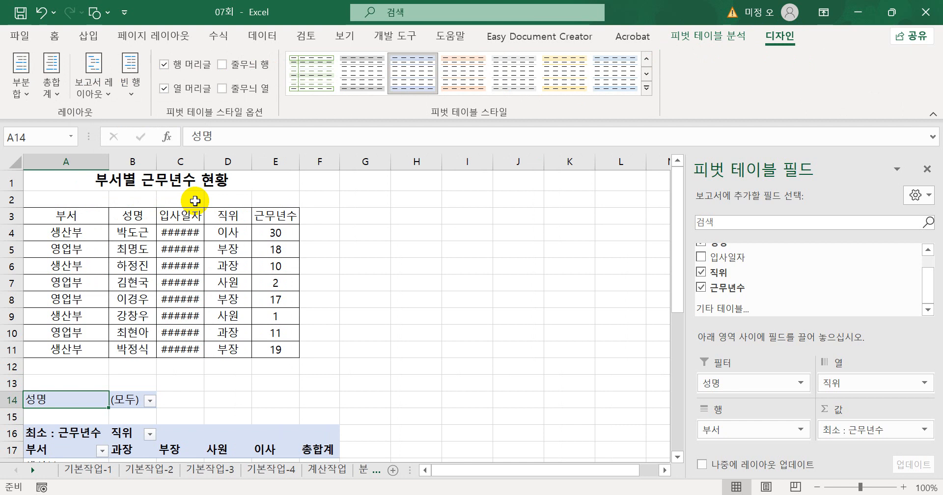
Sort the pivot table's 직위 column labels in descending text order (텍스트 내림차순 정렬).
scroll(190, 265, down, 3)
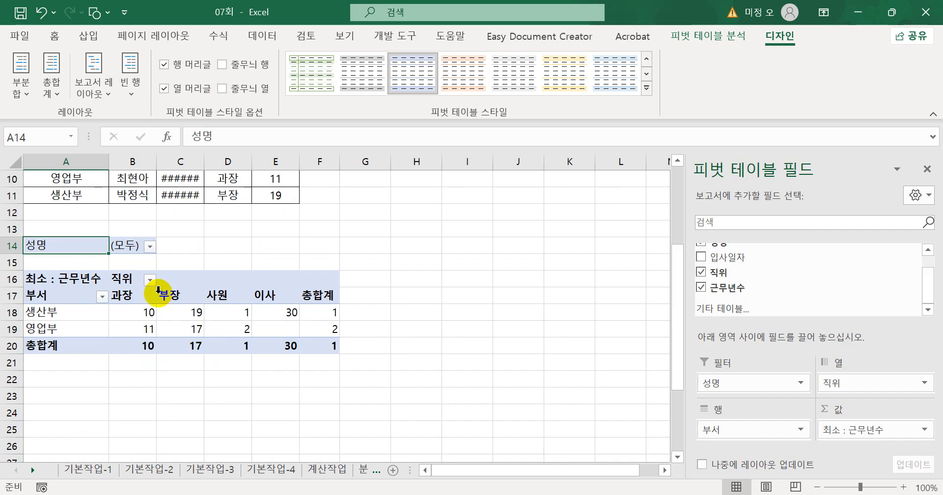
click(150, 280)
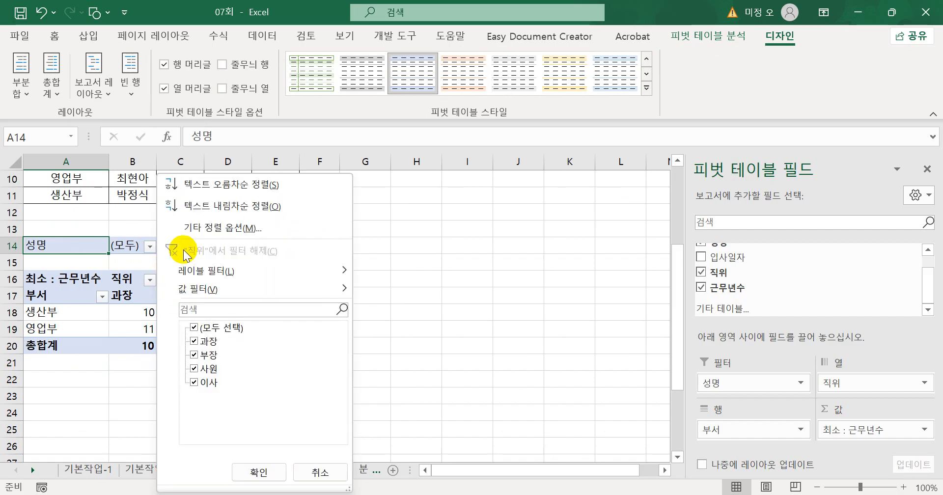
click(242, 209)
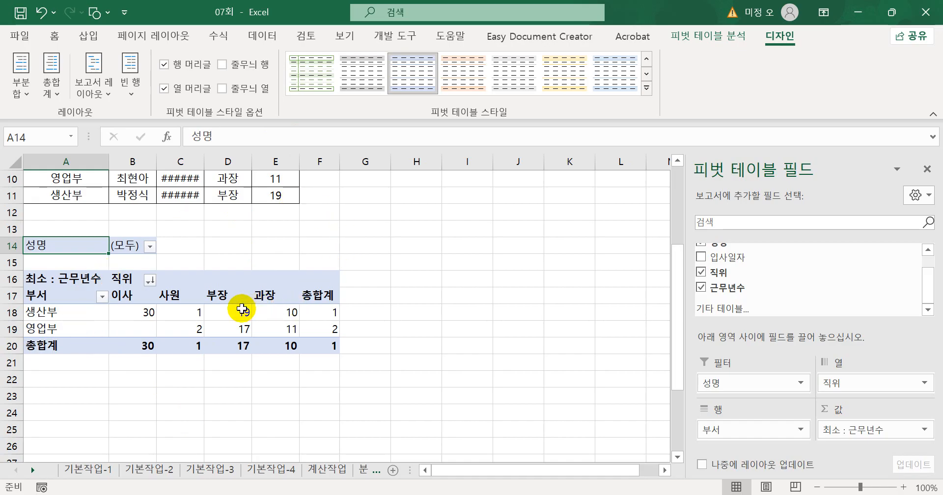
Turn off both the row and column grand totals (행 총합계 표시, 열 총합계 표시) in the pivot table options.
right_click(243, 312)
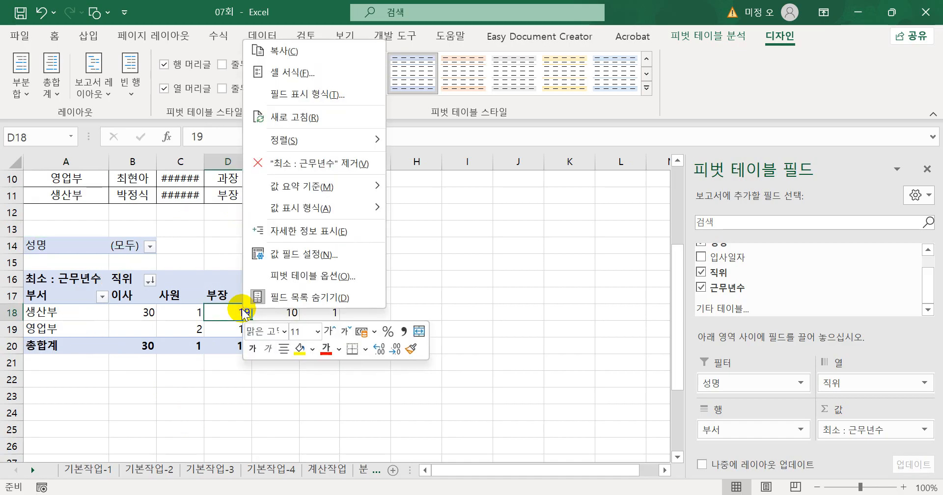
click(301, 278)
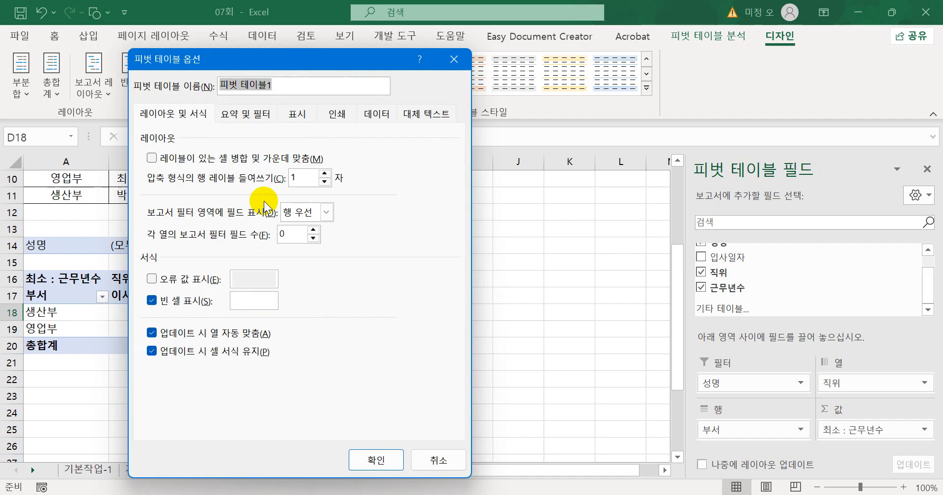
click(260, 122)
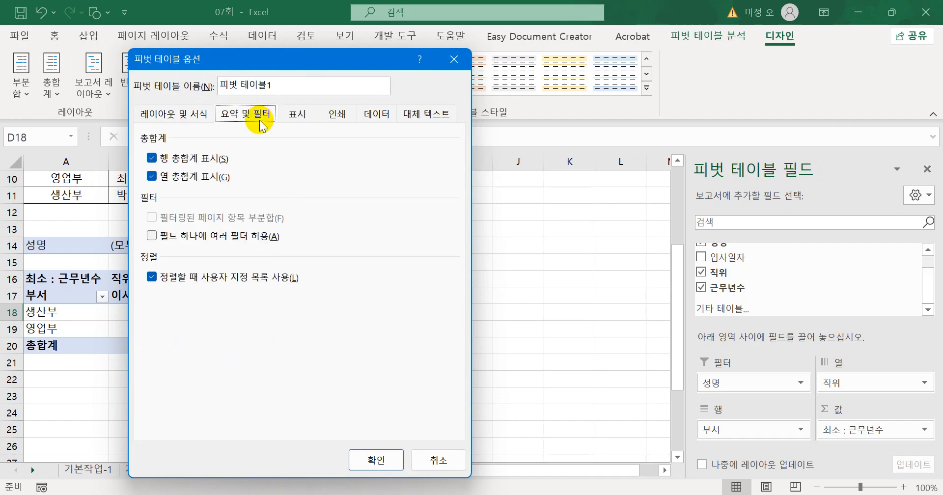
click(163, 161)
click(152, 177)
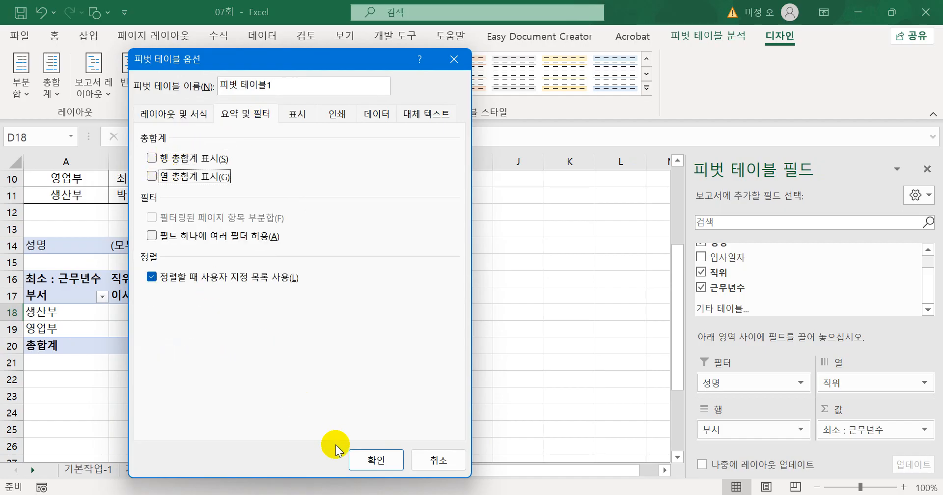
click(368, 457)
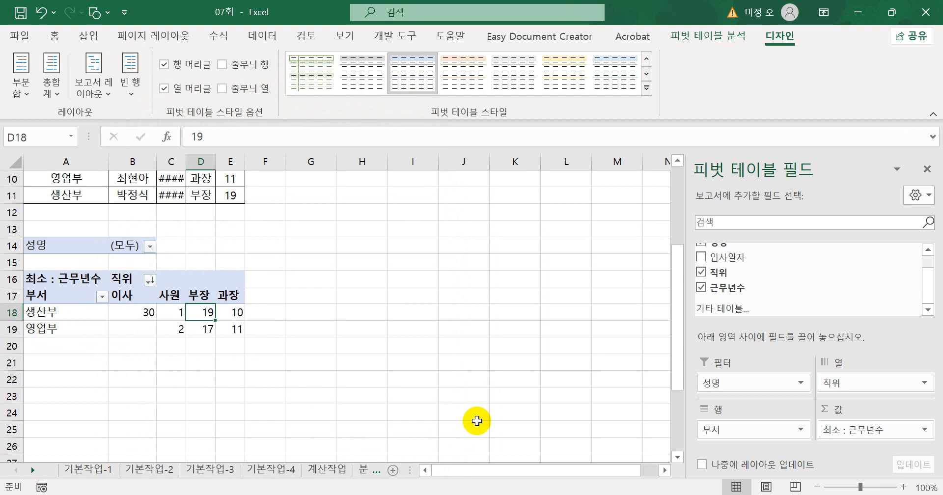
Open the 분석작업-3 sheet.
click(32, 470)
click(32, 470)
click(32, 469)
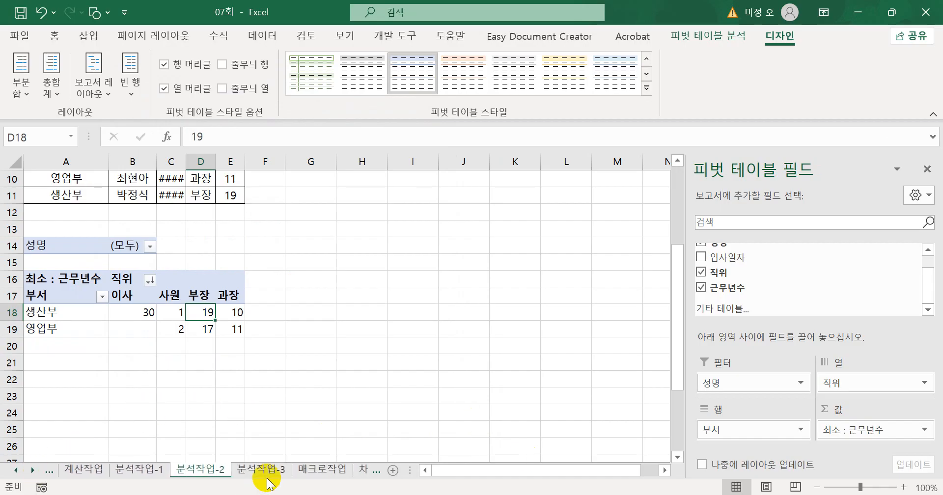
click(265, 470)
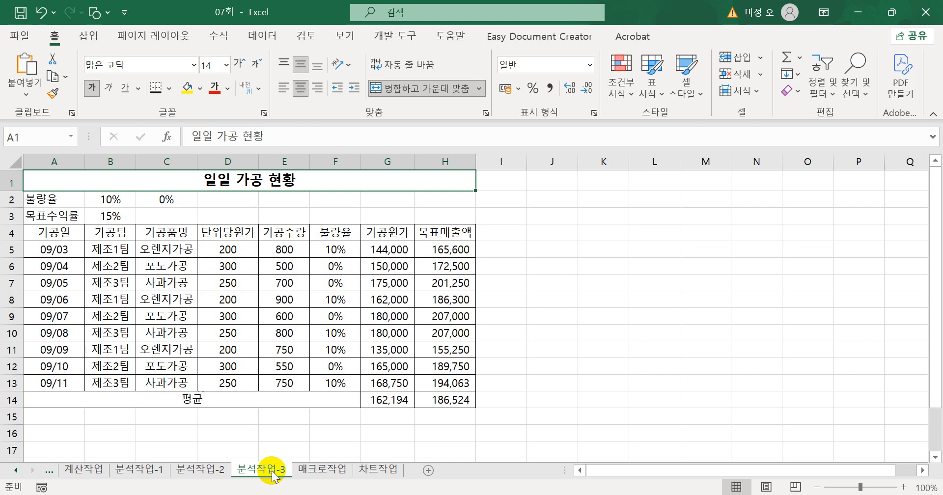
Define the name 목표수익률 for cell B3.
click(117, 218)
click(44, 140)
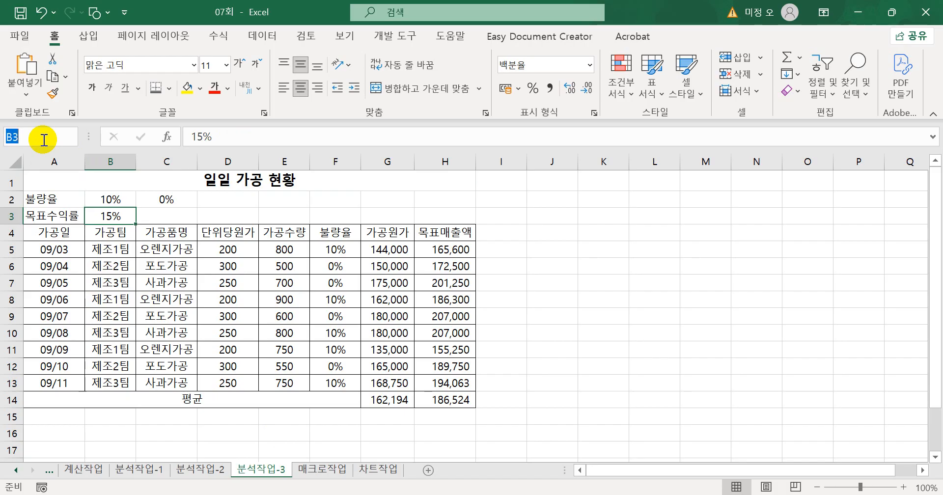
text(목표수익률)
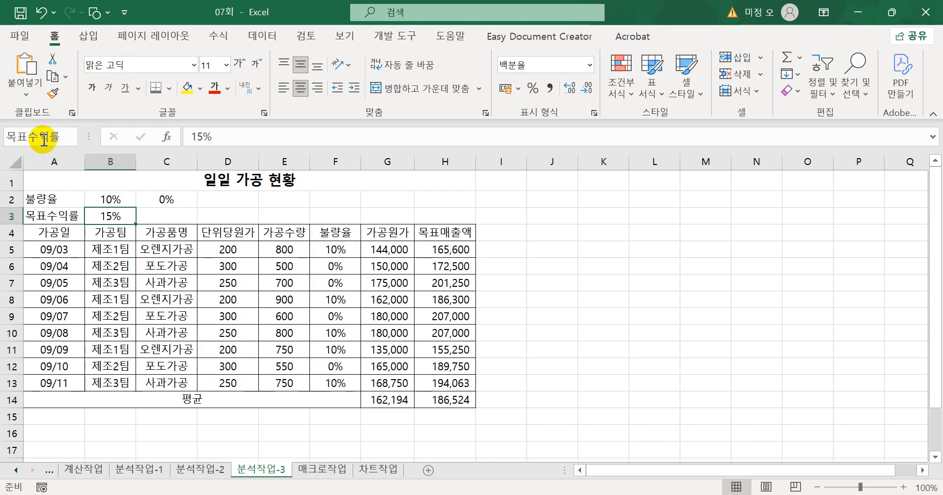
key(Return)
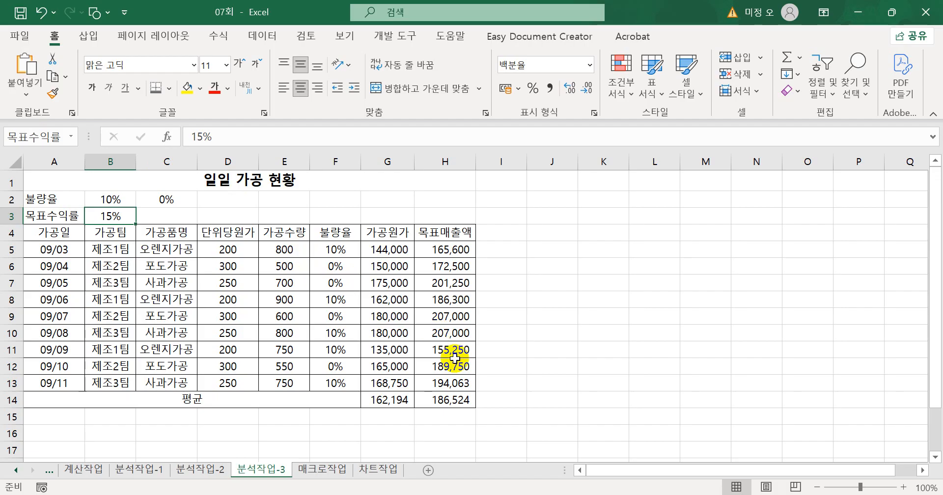
Define the name 목표매출액평균 for the average target sales cell H14.
click(460, 395)
click(32, 140)
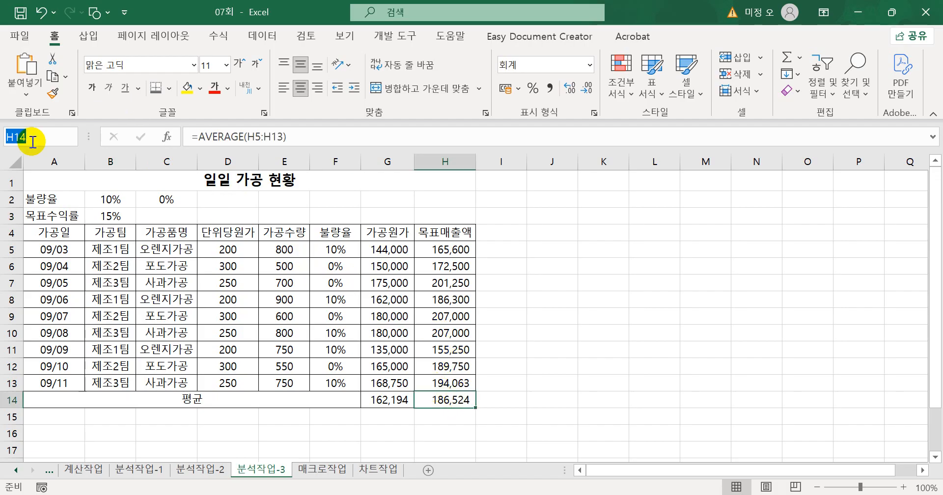
text(목표)
text(매출액)
text(평ㄱ)
text(ㅠㄴ)
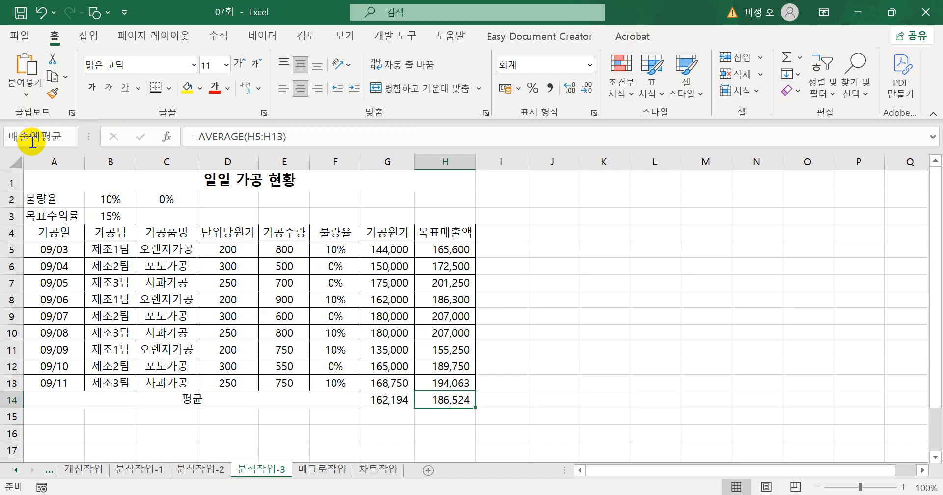
key(Return)
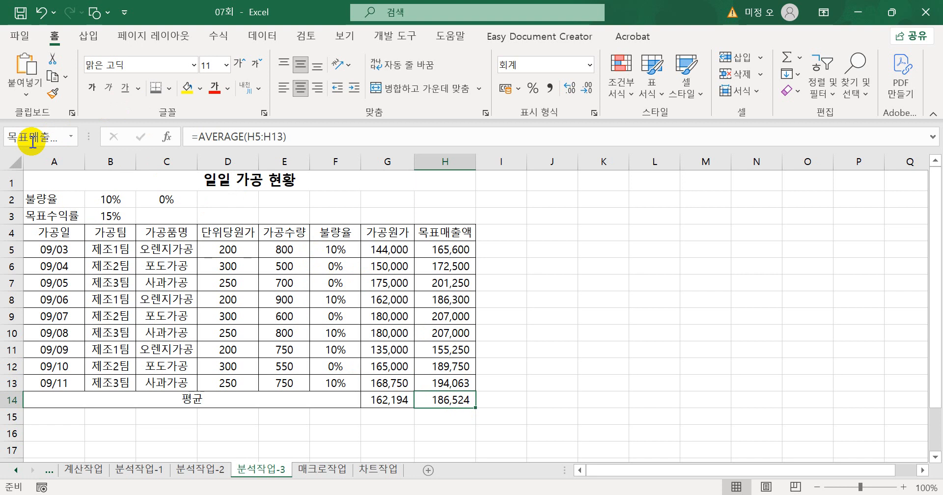
Review the list of defined names for 목표매출액평균 and 목표수익률.
click(70, 136)
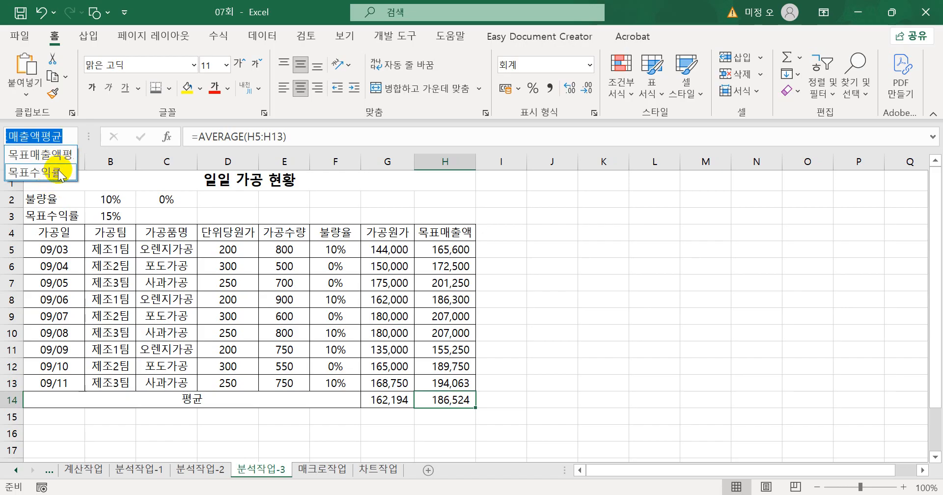
click(68, 134)
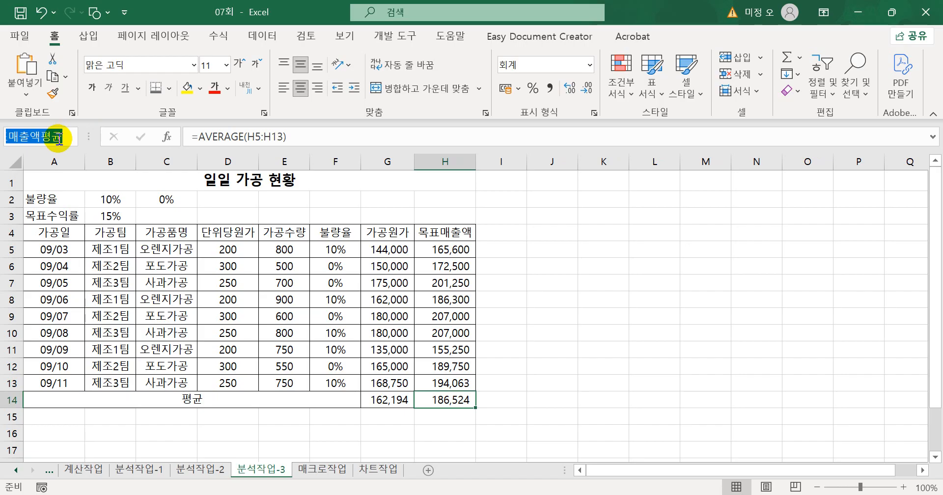
click(218, 36)
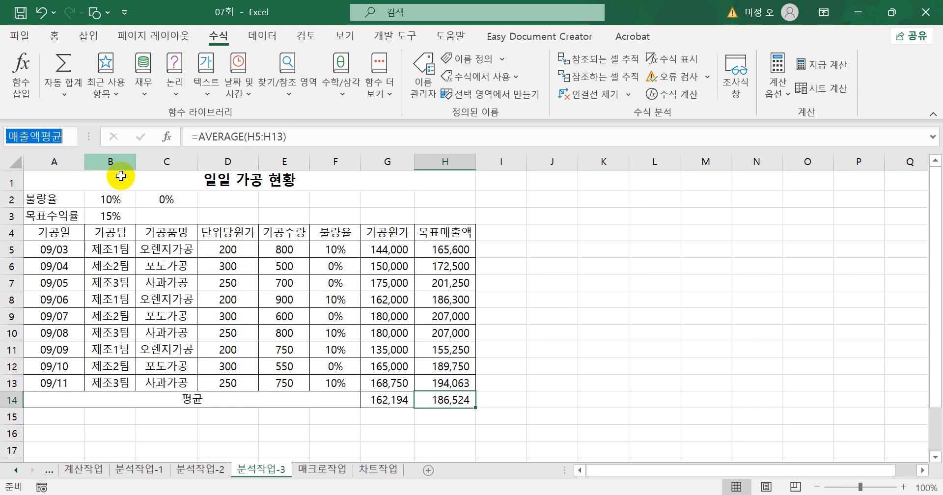
click(117, 199)
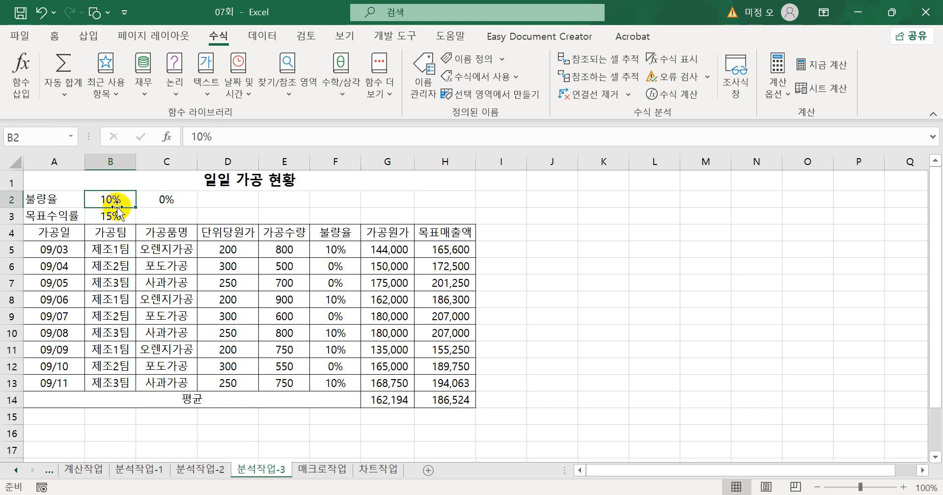
Add a what-if scenario named 목표수익률증가 that changes cell B3 to 20%.
click(121, 215)
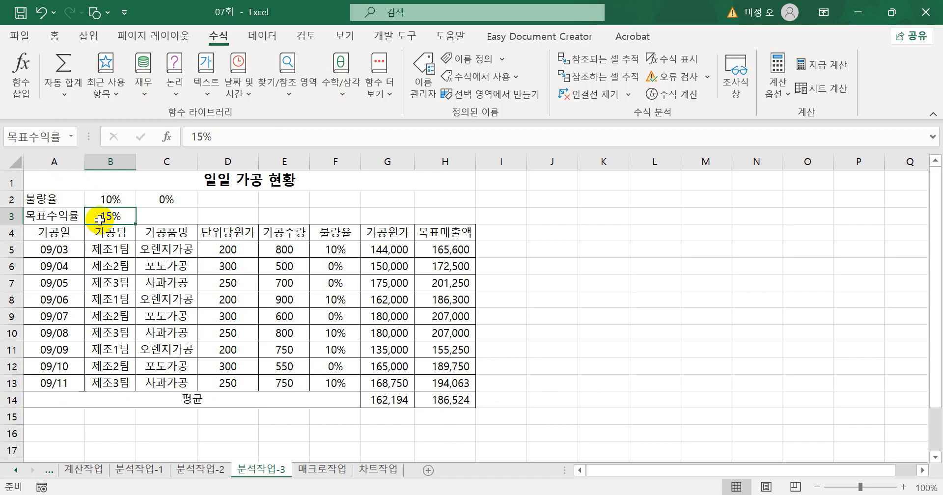
click(260, 37)
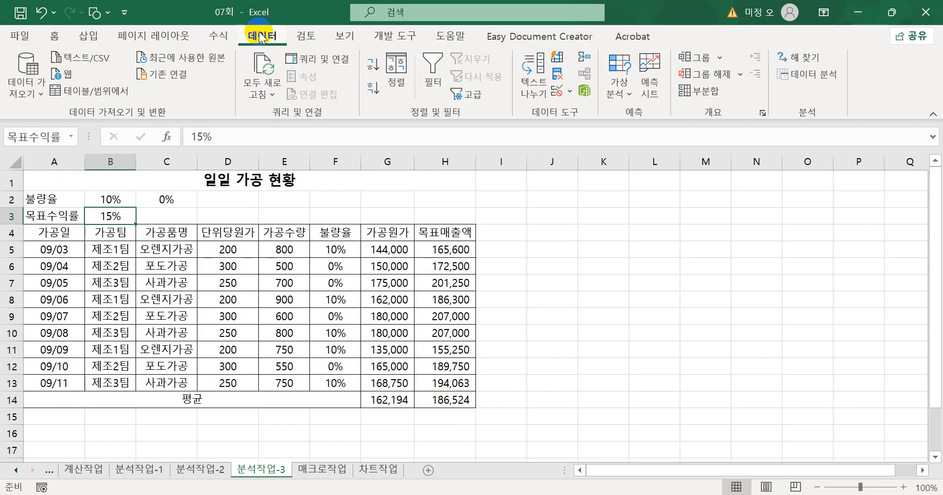
click(618, 93)
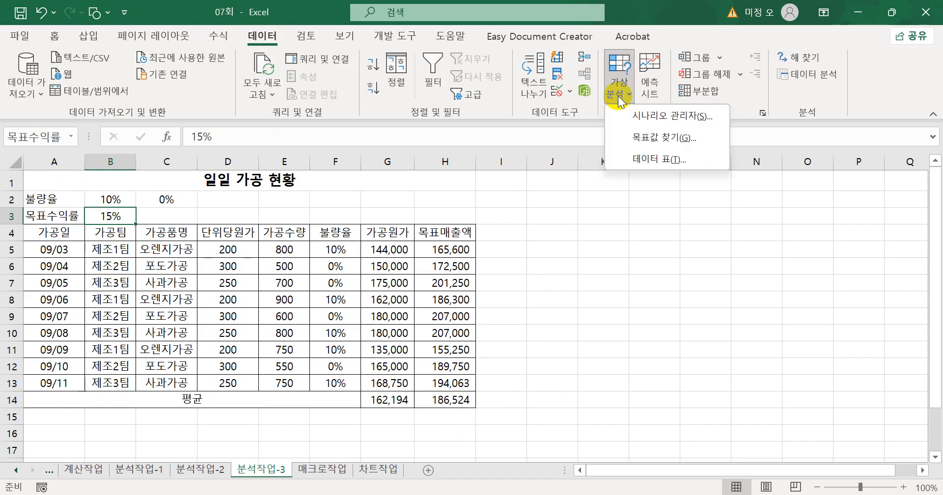
click(628, 116)
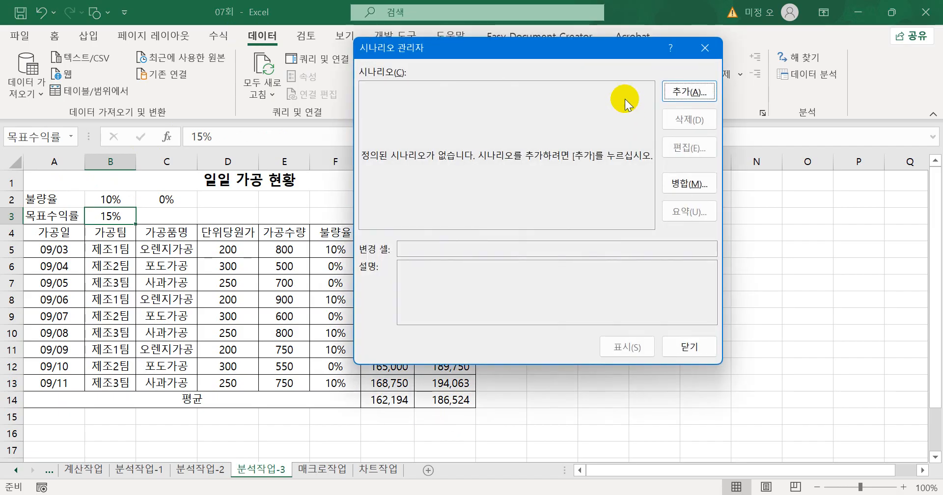
click(682, 92)
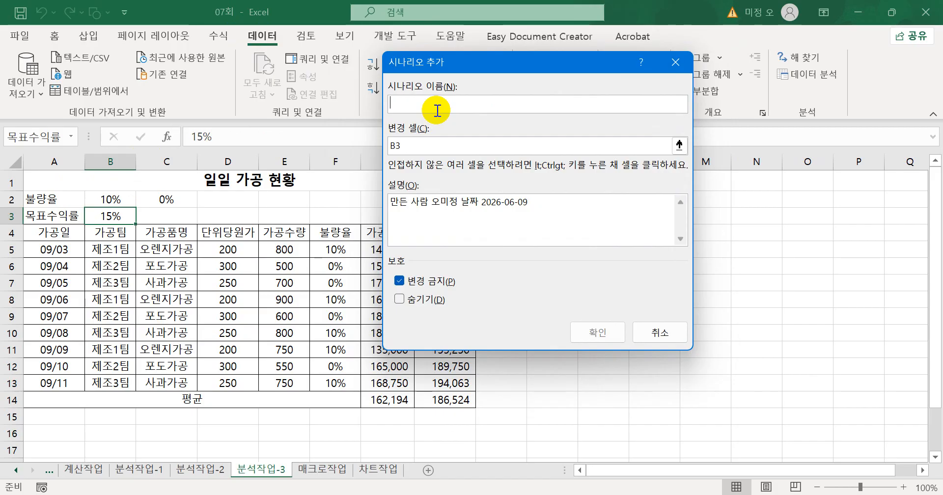
text(목표수익르)
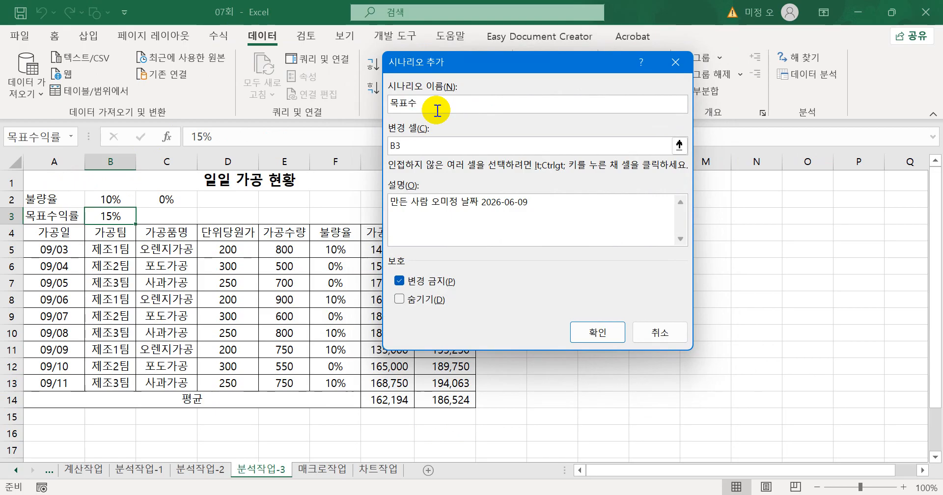
key(BackSpace)
key(BackSpace)
key(BackSpace)
key(BackSpace)
text(익르ㄹㅈㅇㅡㅇ가)
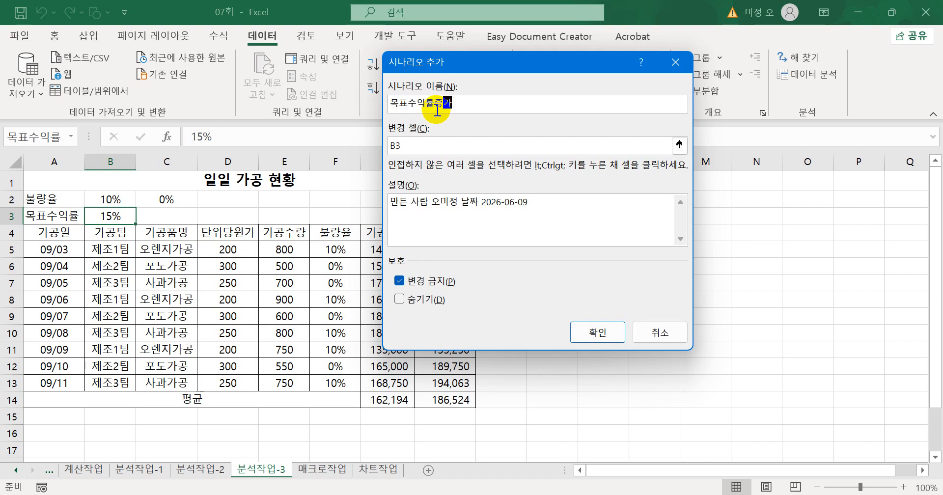
click(589, 332)
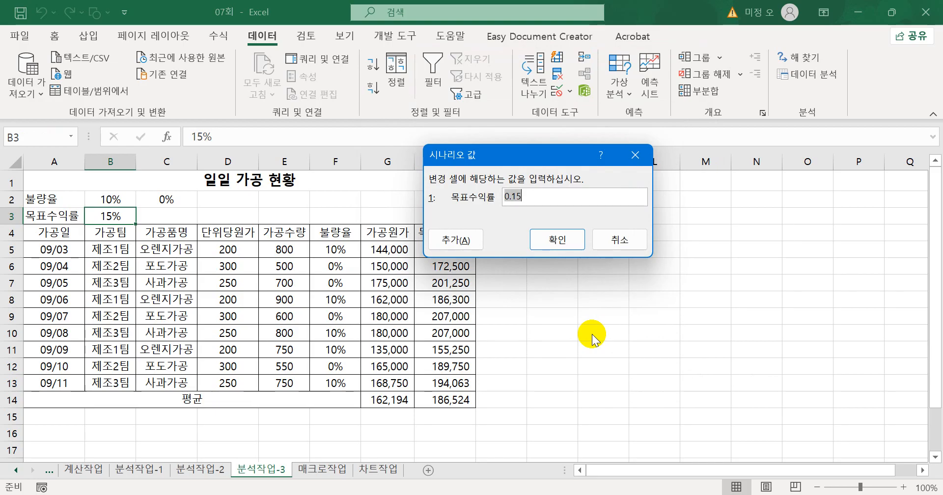
text(20%)
click(464, 240)
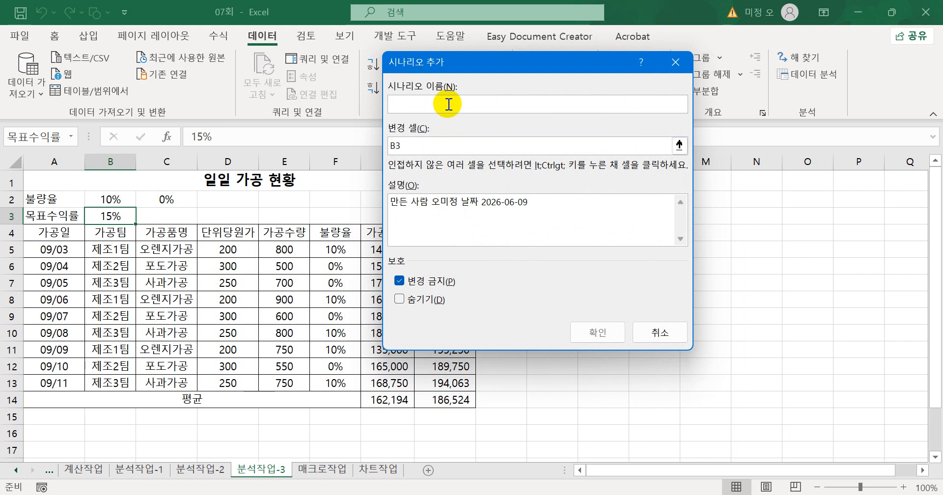
Add a second scenario named 목표수익률증가2 that changes cell B3 to 0.25.
text(목표수익ㄹ률ㅈ증ㄱㅏ2)
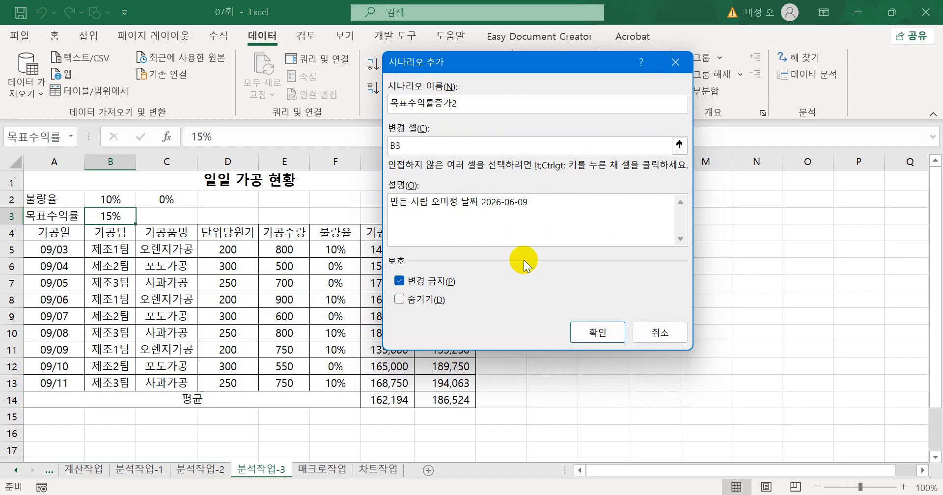
click(584, 333)
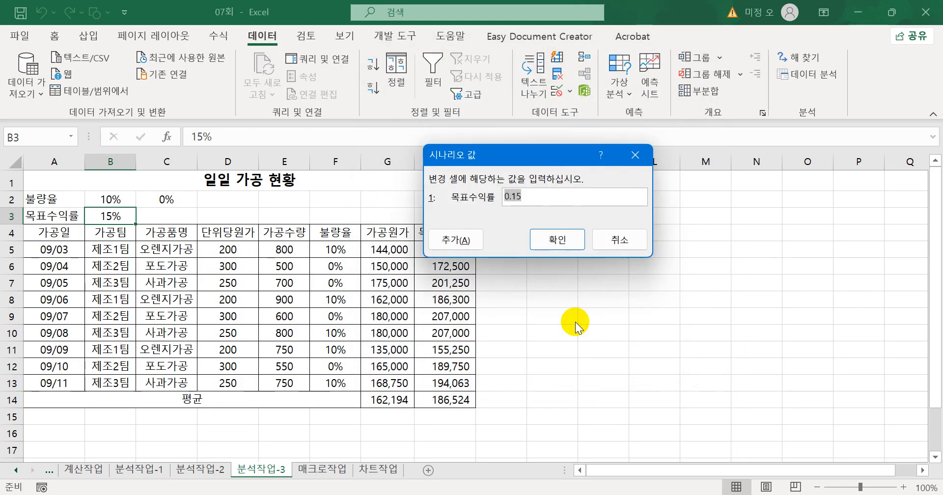
text(0.25)
click(474, 243)
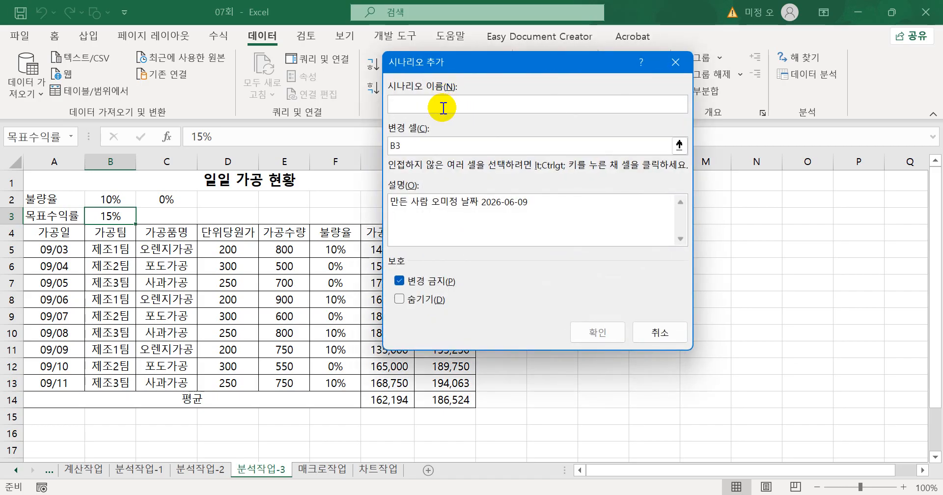
Add a third scenario named 목표수익률증가3 that changes cell B3 to 0.3 and finish adding scenarios.
text(목표수익ㄹ)
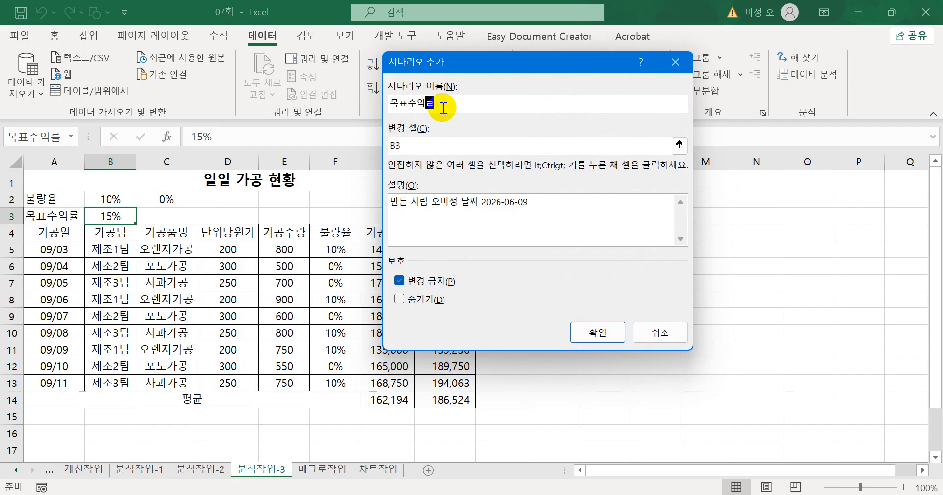
key(BackSpace)
text(률증가3)
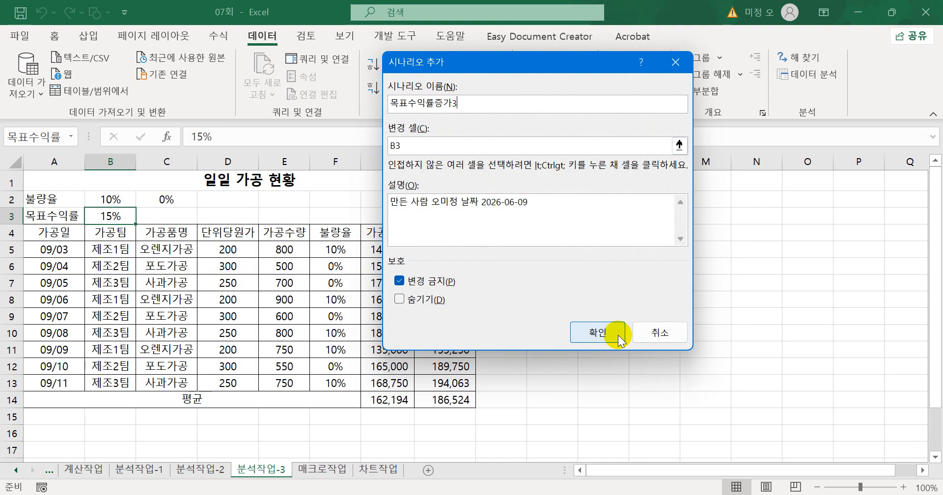
click(589, 332)
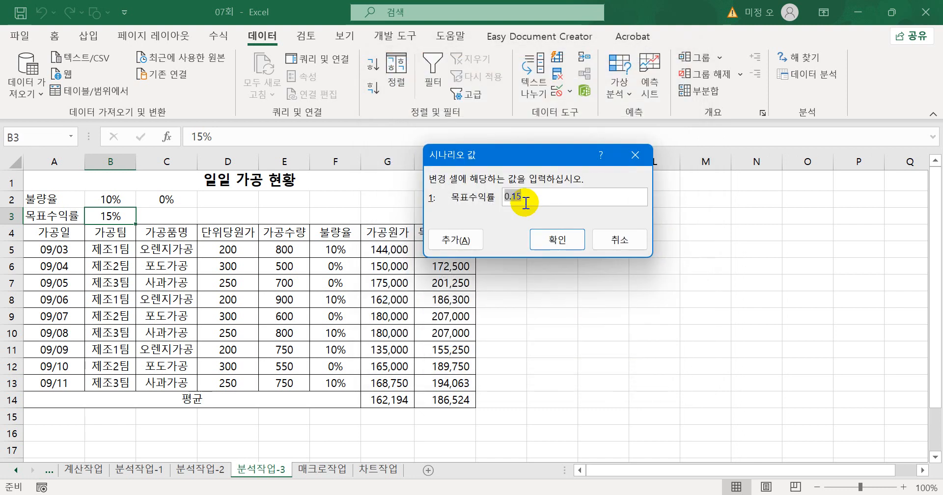
text(0.3)
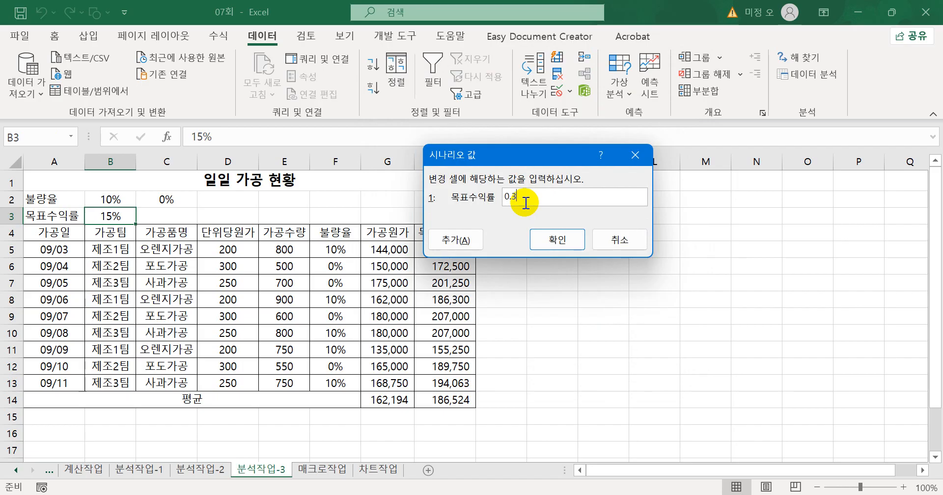
click(564, 240)
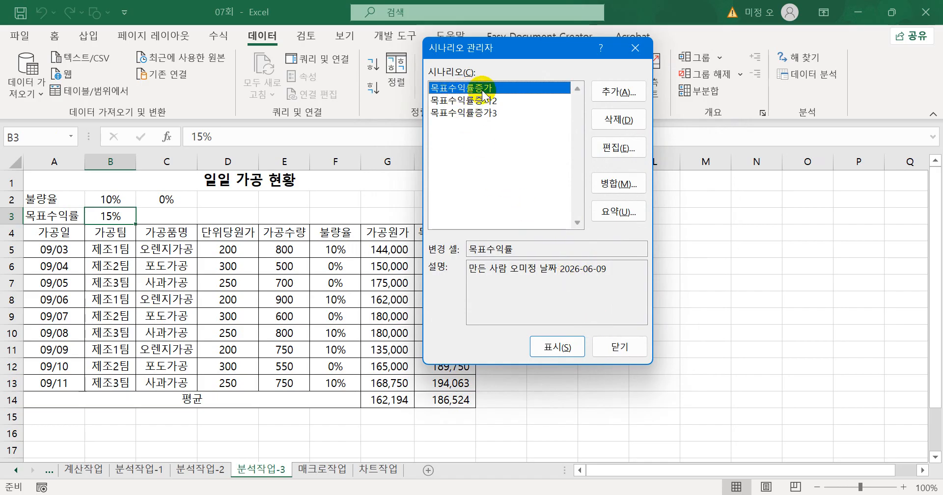
Rename the scenario 목표수익률증가 to 목표수익률증가1, keeping its changing cell and value.
click(596, 150)
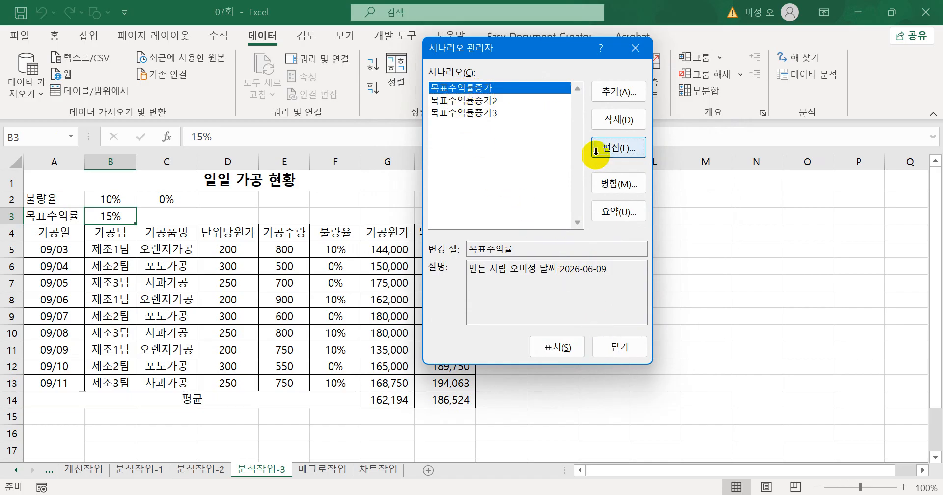
click(471, 102)
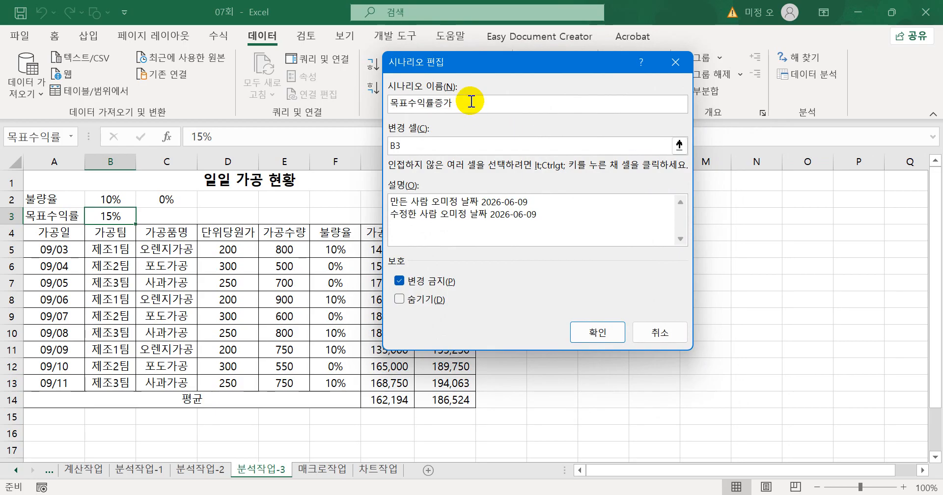
click(597, 331)
click(568, 237)
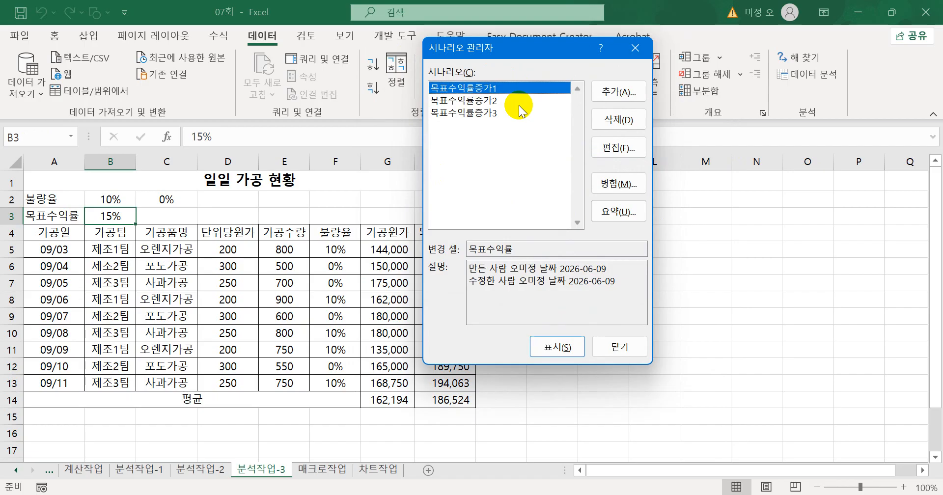
Create a scenario summary report (시나리오 요약) with H14 as the result cell.
mouse_move(336, 494)
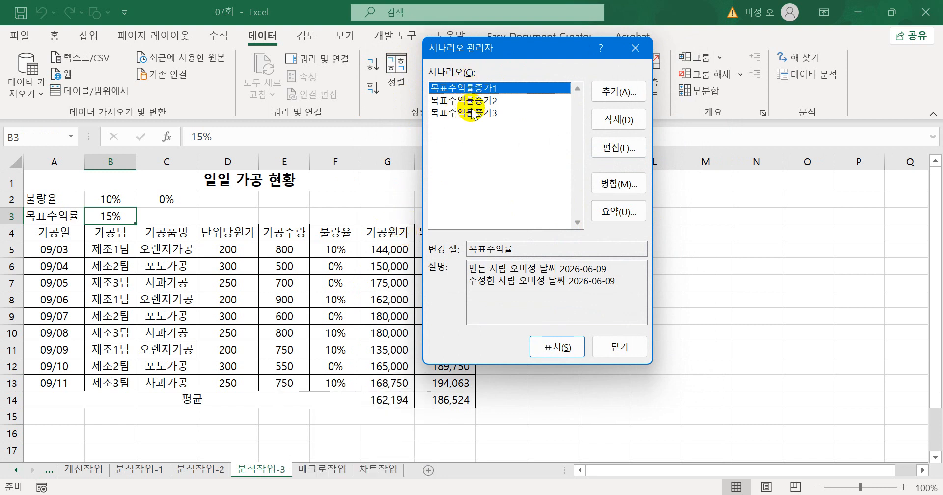
click(615, 215)
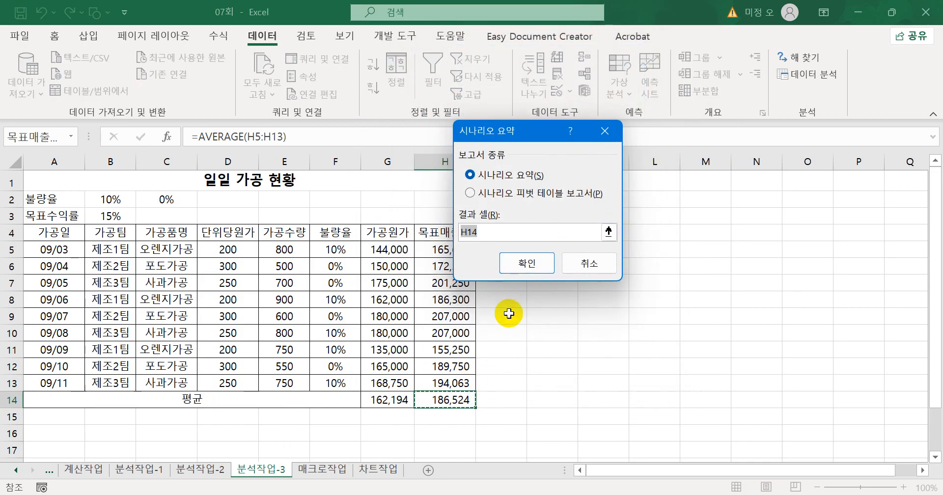
click(527, 261)
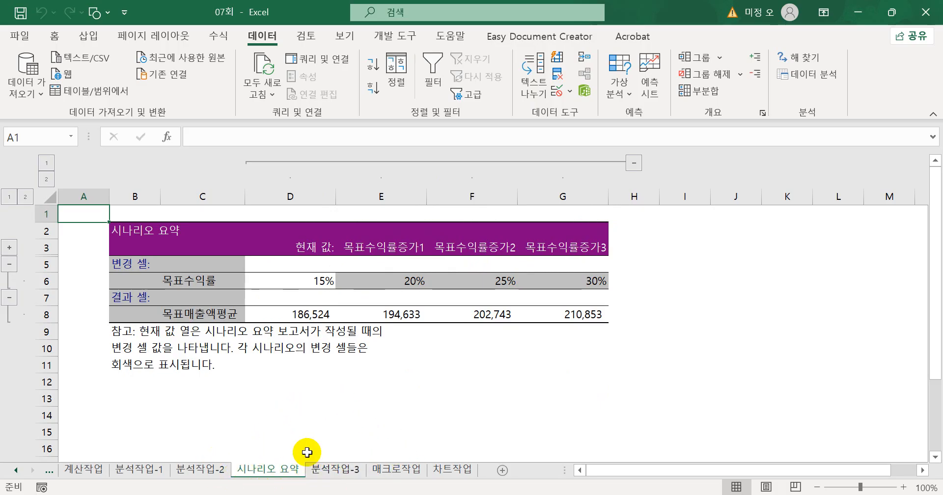
Open the 매크로작업 sheet and set its zoom to 130%.
click(386, 471)
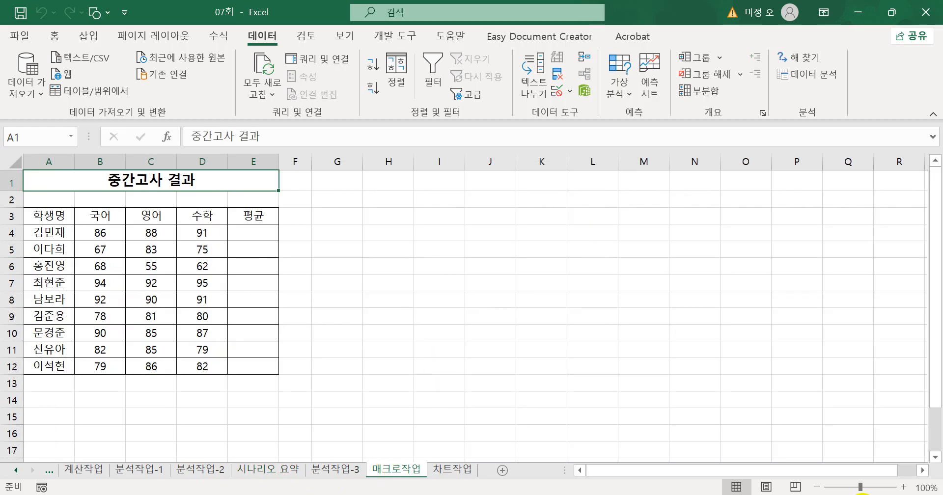
click(902, 486)
click(902, 486)
click(903, 486)
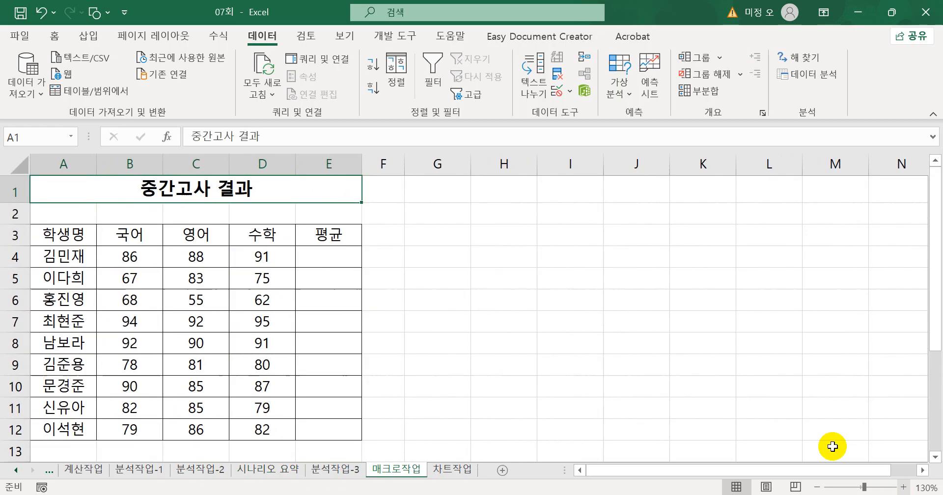
Start recording a macro named 평균, stored in the current workbook.
click(588, 320)
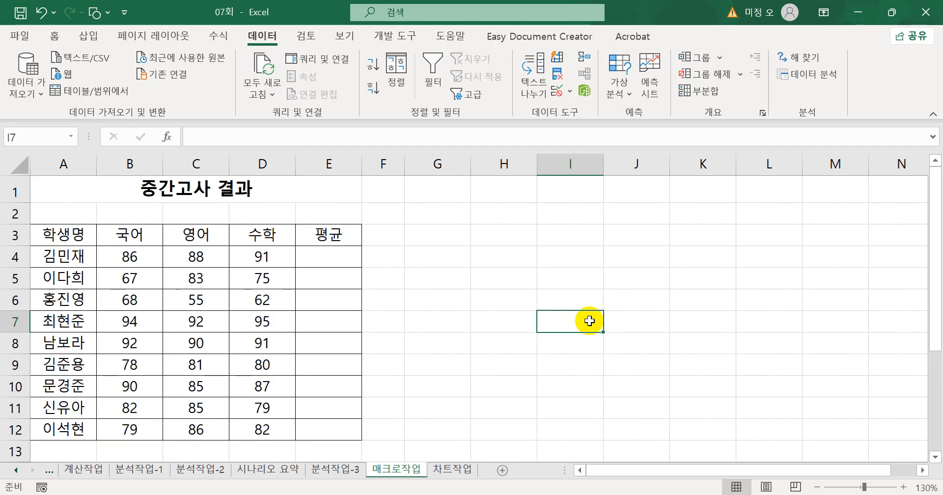
click(395, 36)
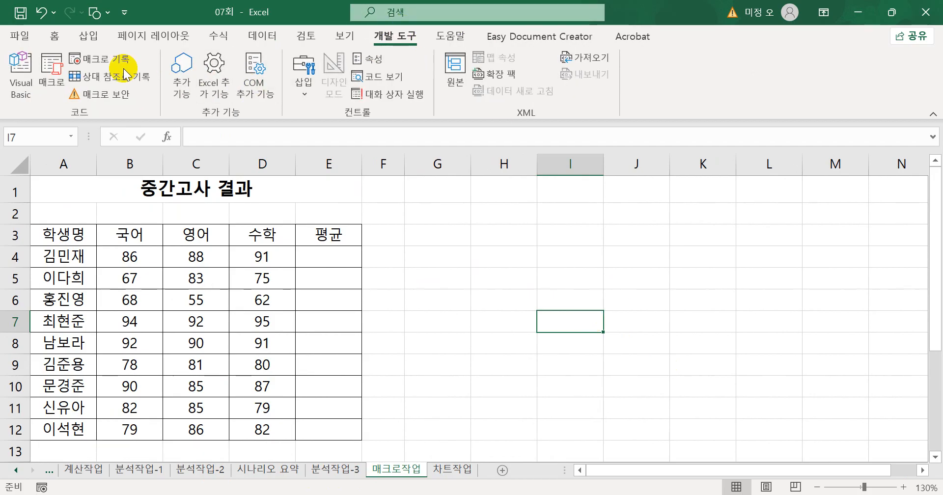
click(81, 58)
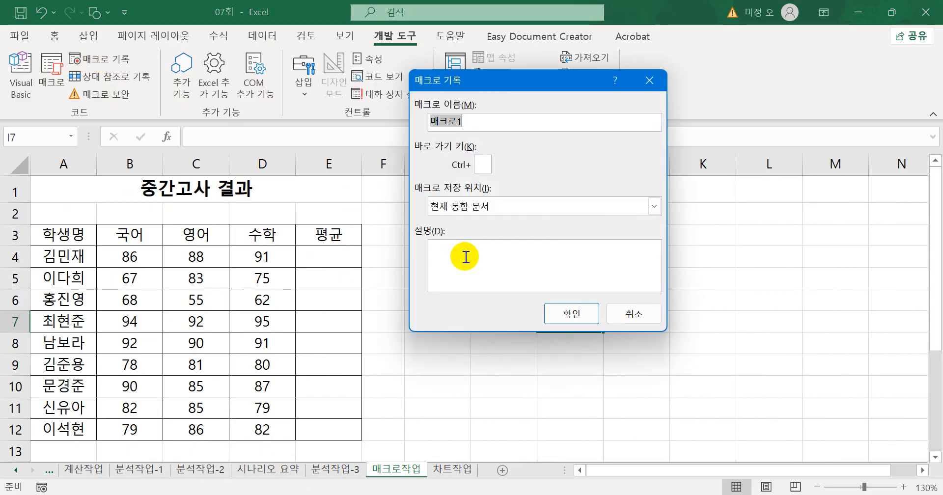
text(평균)
key(Return)
Enter =AVERAGE(B4:D4) in E4, fill it down through E12, and stop the macro recording.
click(318, 260)
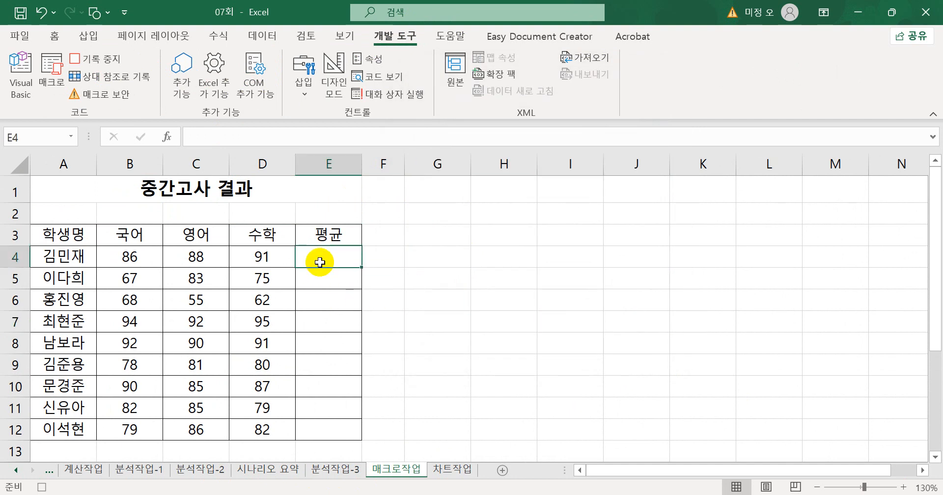
text(=aver)
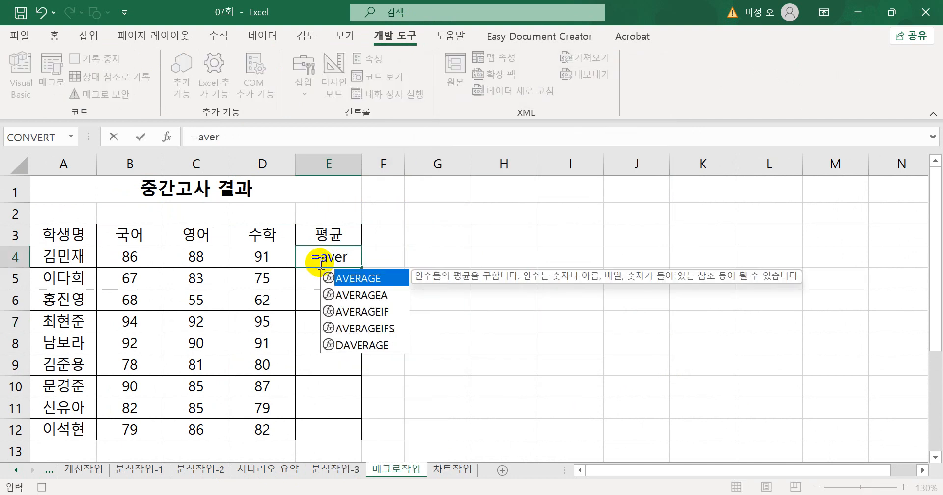
key(Tab)
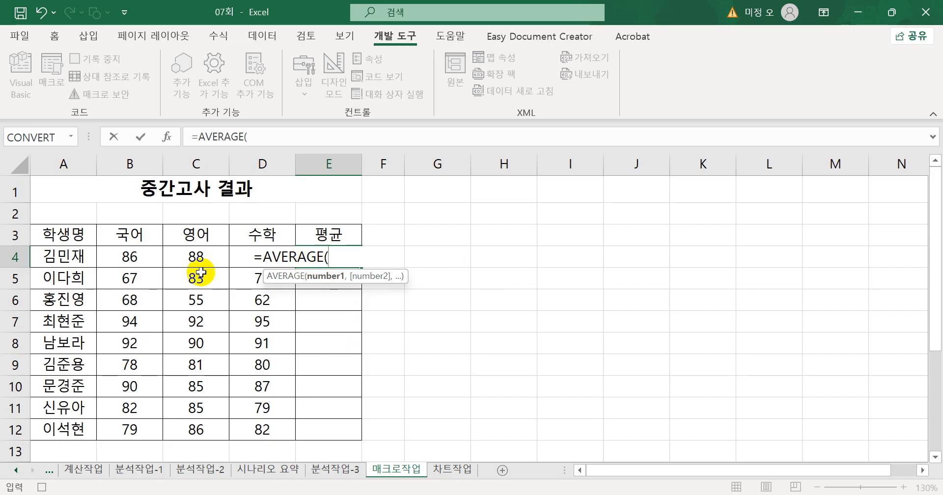
drag(137, 259, 252, 263)
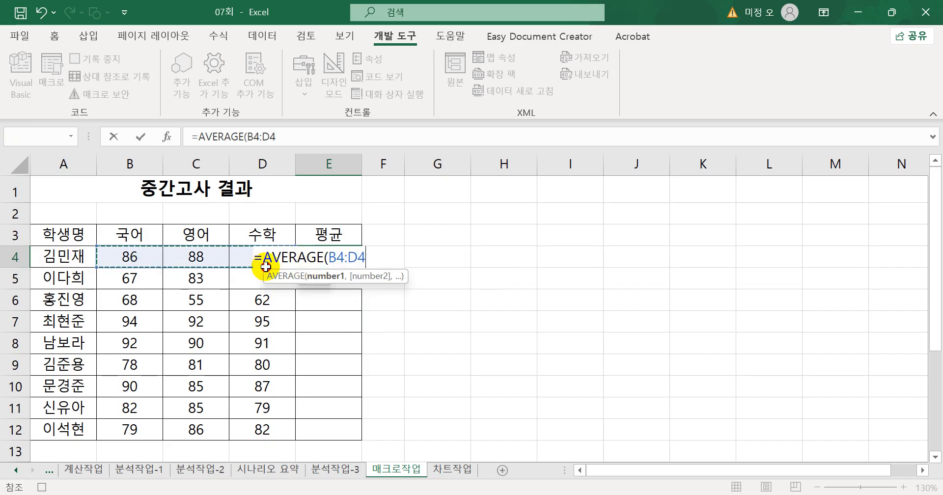
key(Return)
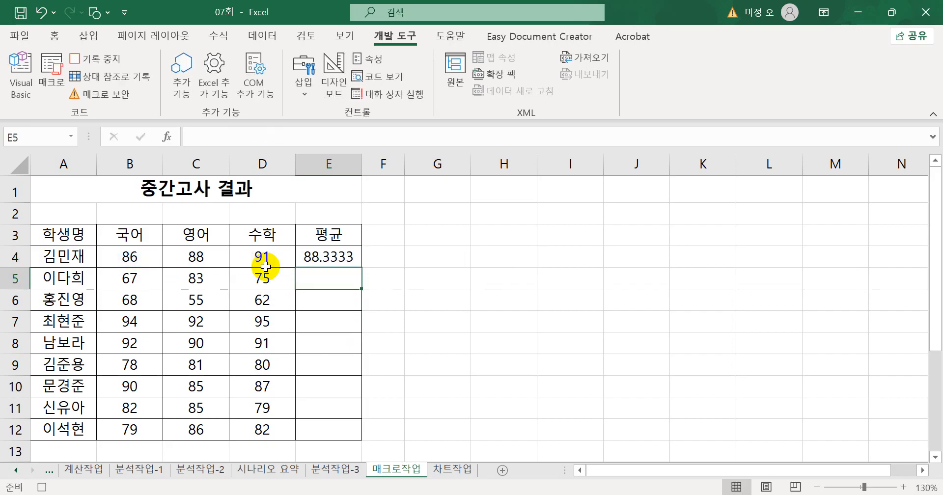
click(337, 254)
drag(362, 267, 336, 441)
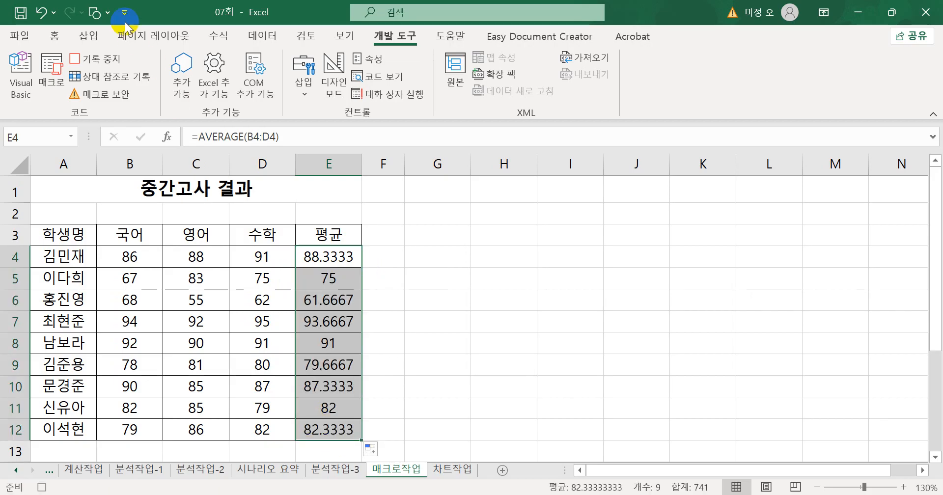
click(105, 63)
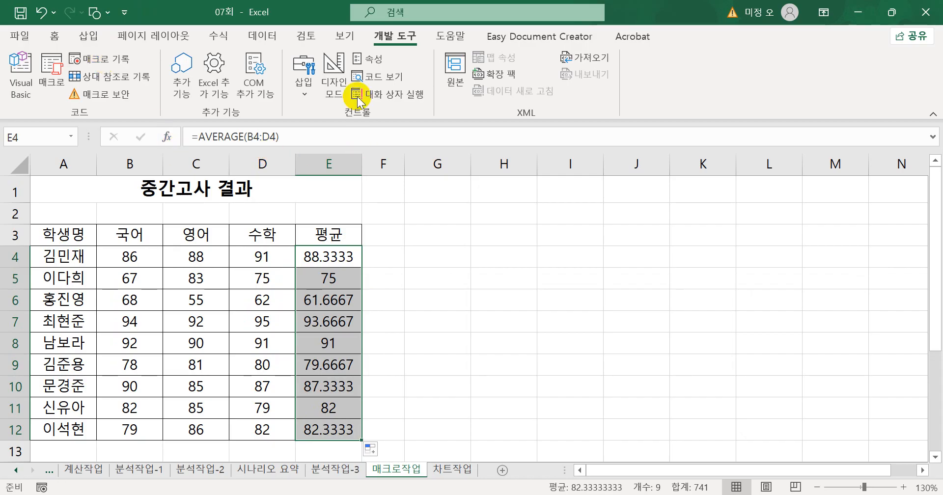
Draw a form-control button over G3:H5 and assign the 평균 macro to it.
click(304, 93)
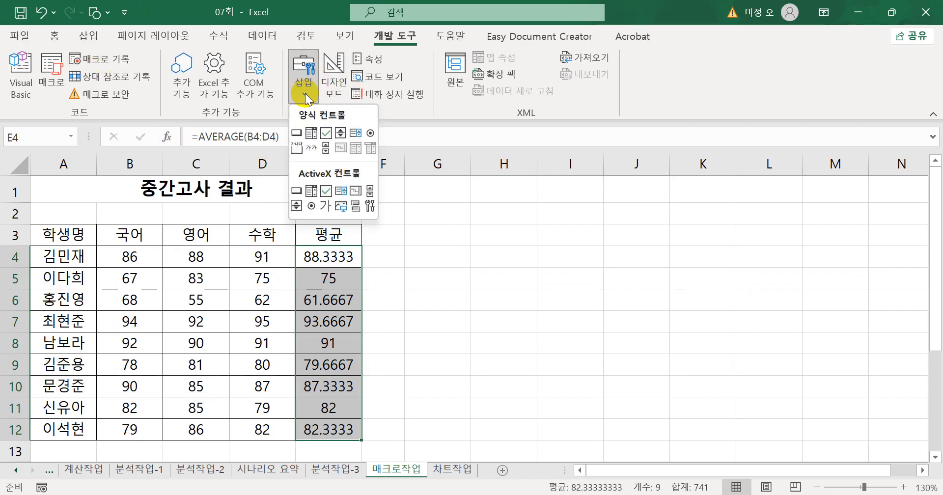
click(297, 133)
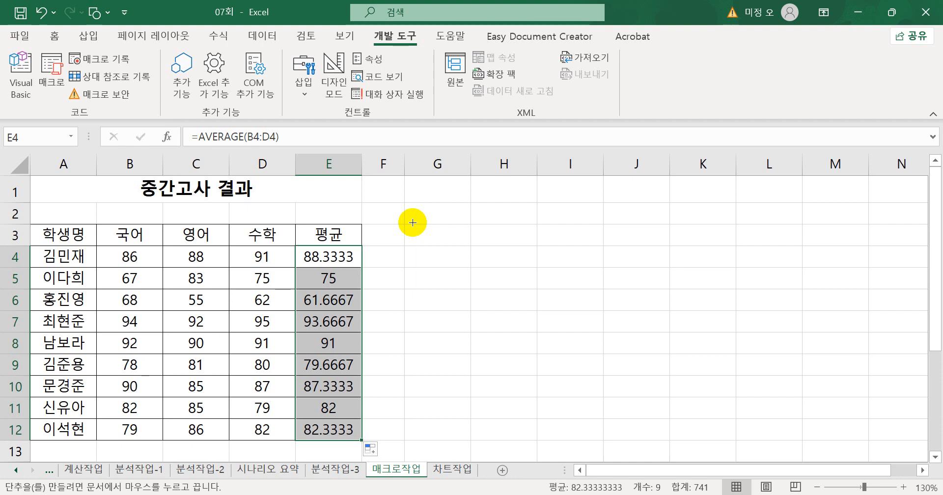
drag(412, 222, 506, 286)
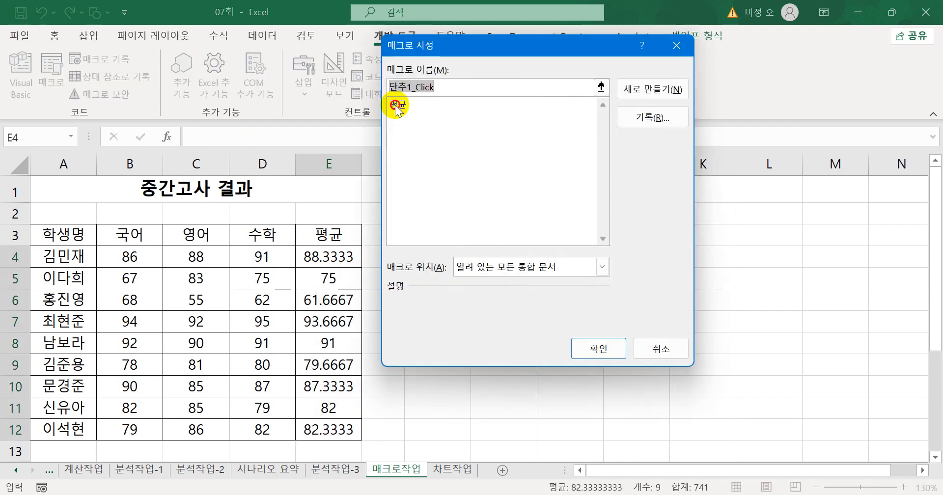
click(393, 104)
click(602, 348)
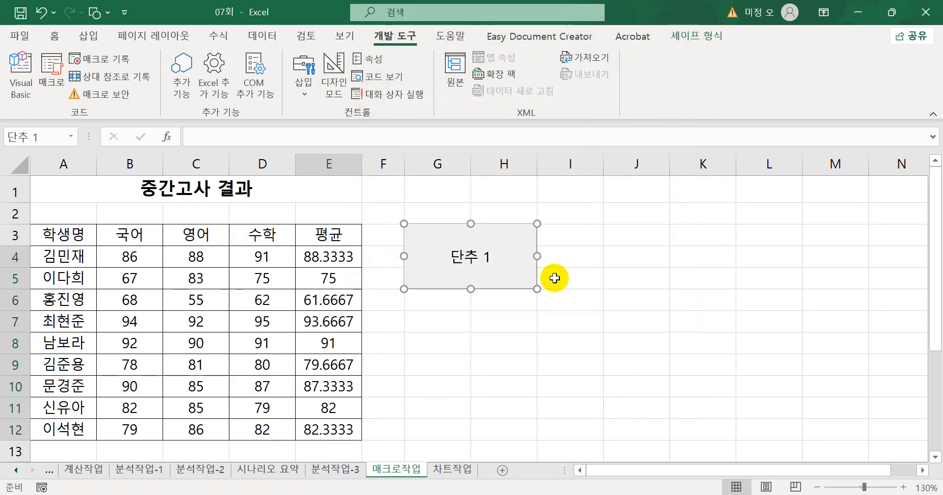
Label the new button 평균 and run its macro once as a test.
text(vud)
key(BackSpace)
key(BackSpace)
key(BackSpace)
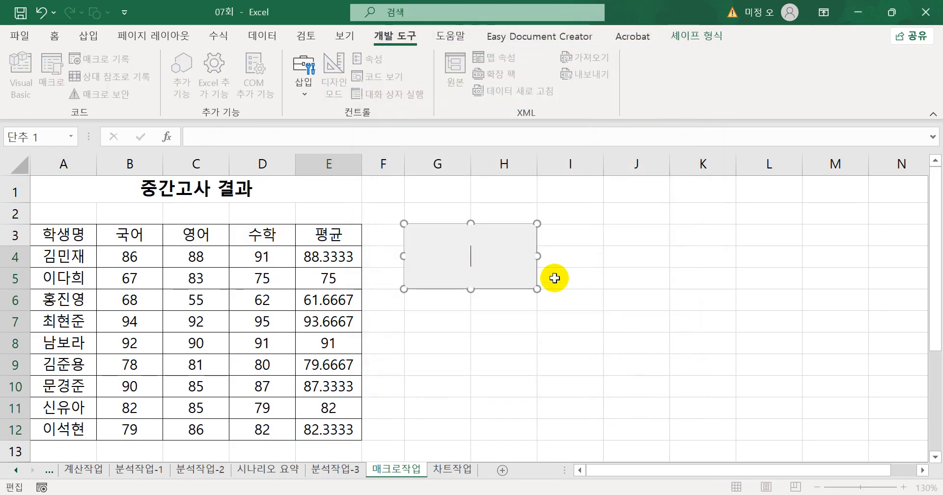
text(평)
text(균)
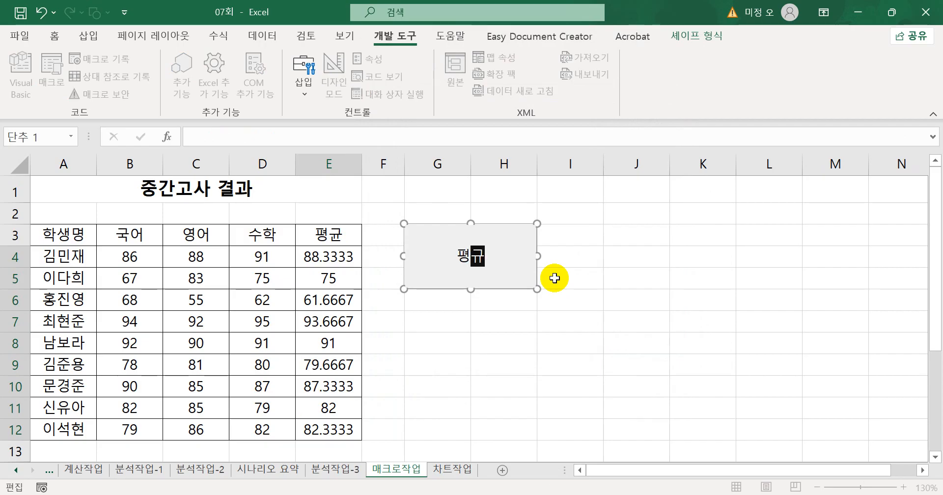
click(553, 320)
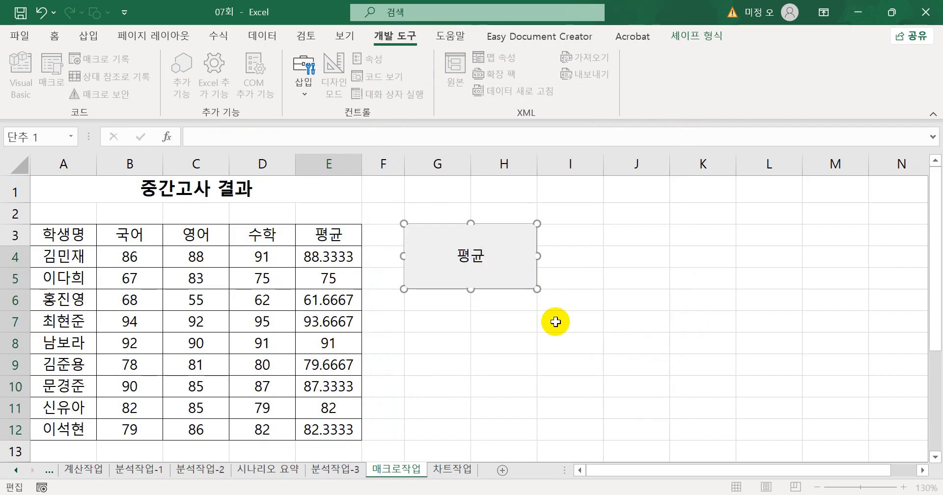
click(525, 269)
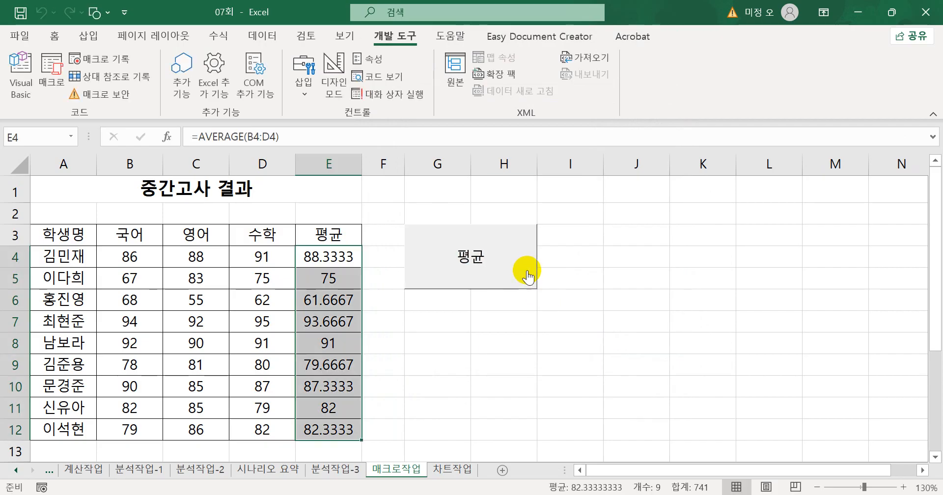
click(556, 324)
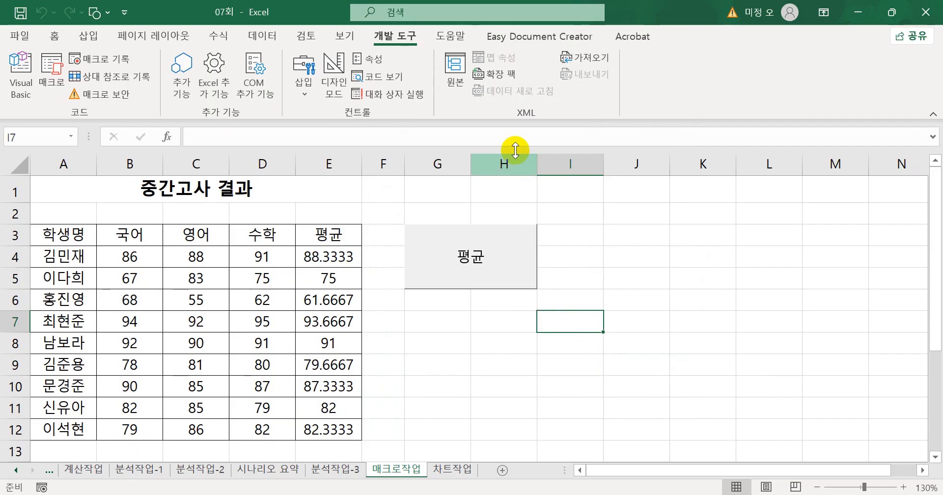
Start recording a second macro named 소수, stored in the current workbook.
click(96, 60)
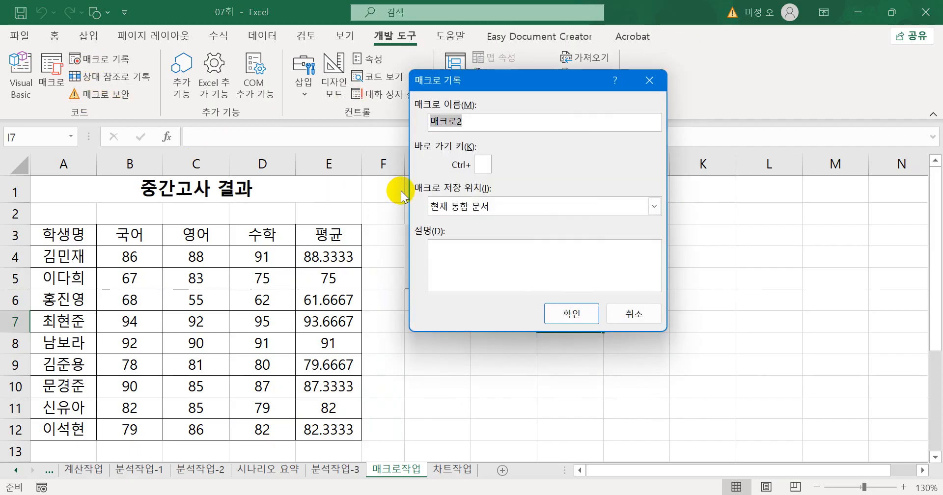
text(평균)
key(Return)
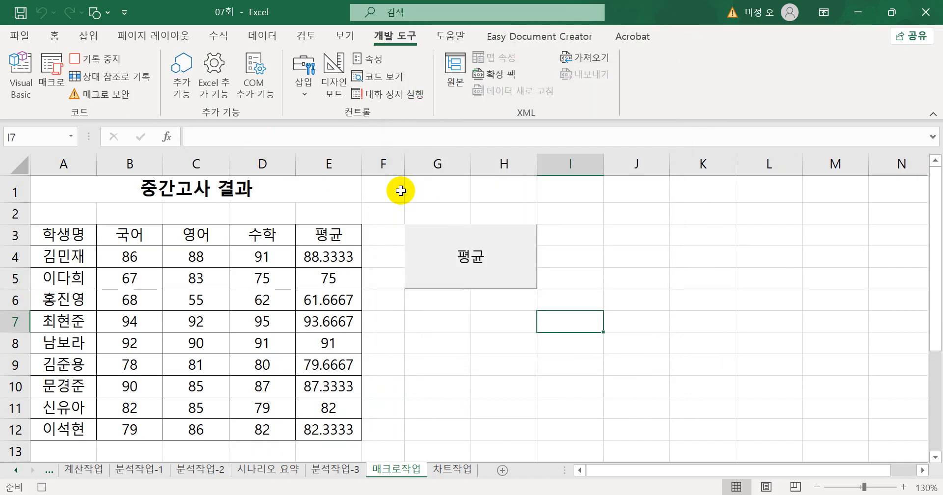
Format the averages in E4:E12 to one decimal place and stop the macro recording.
drag(352, 253, 348, 428)
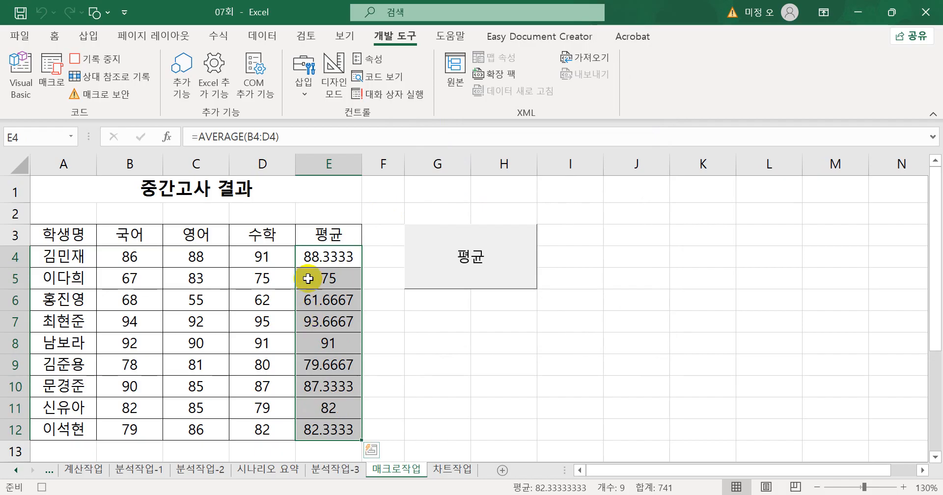
click(53, 36)
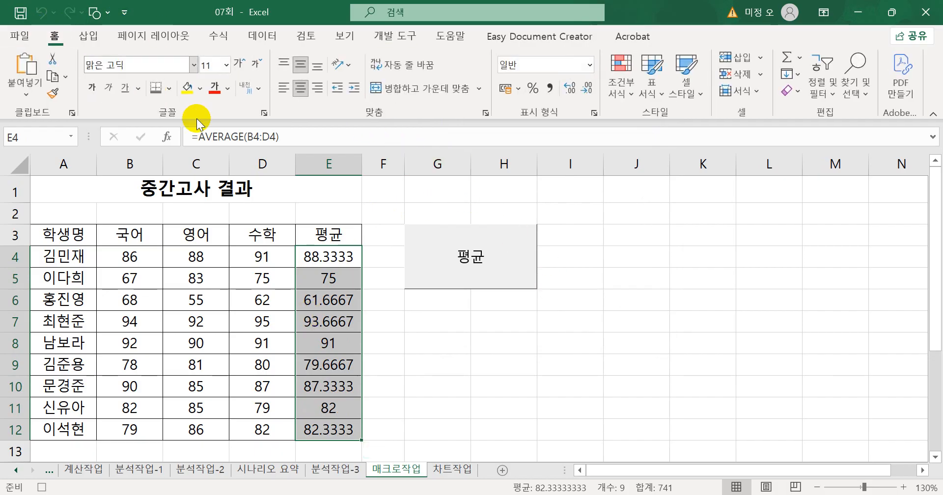
click(587, 89)
click(587, 92)
click(587, 92)
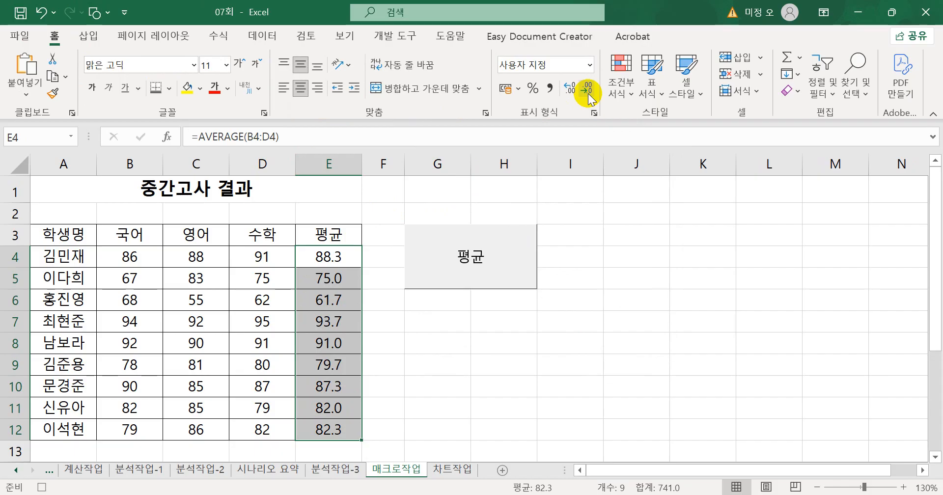
click(42, 487)
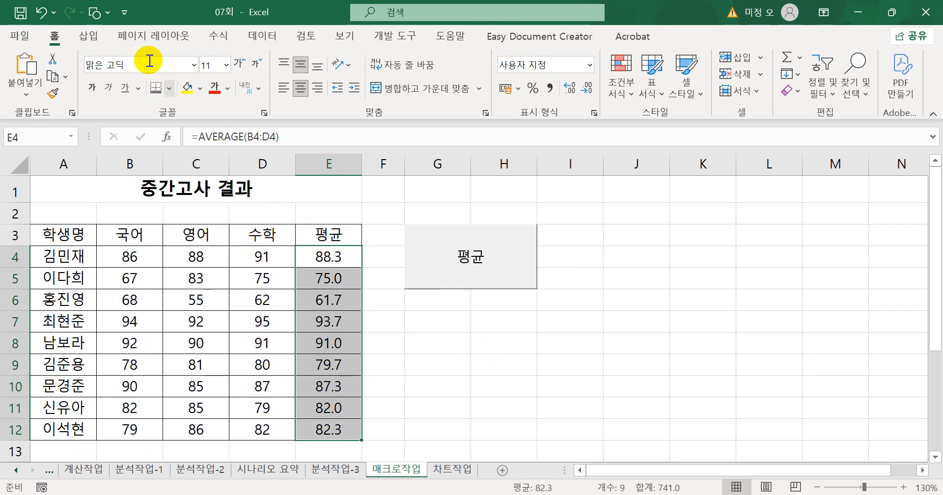
Insert a bevel shape (사각형: 빗면) covering G7:H9.
click(89, 36)
click(145, 103)
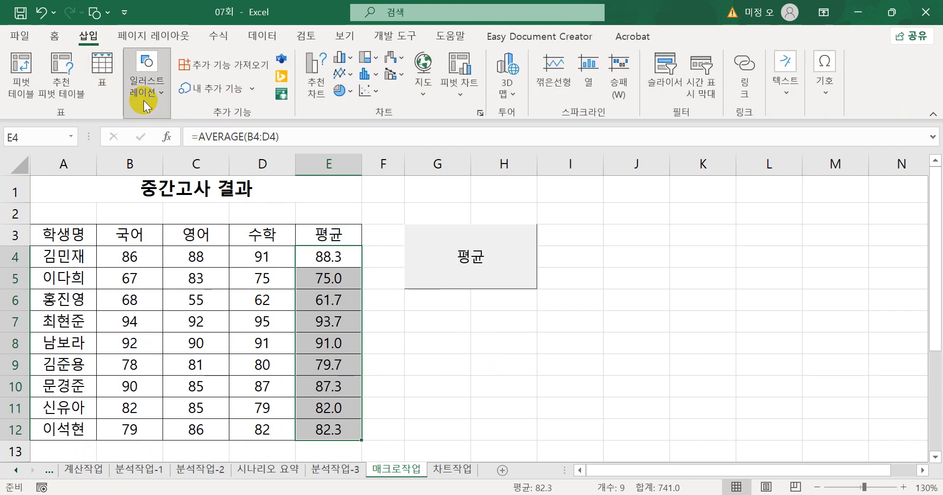
click(176, 145)
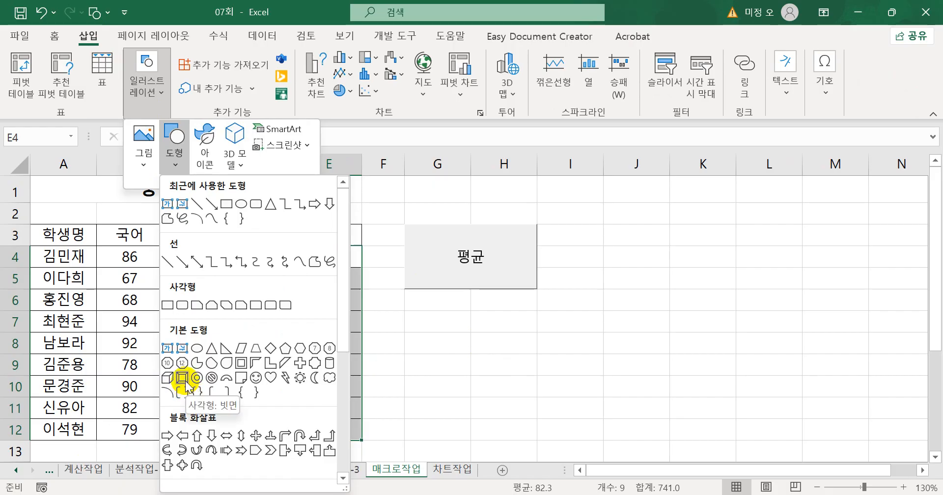
click(182, 378)
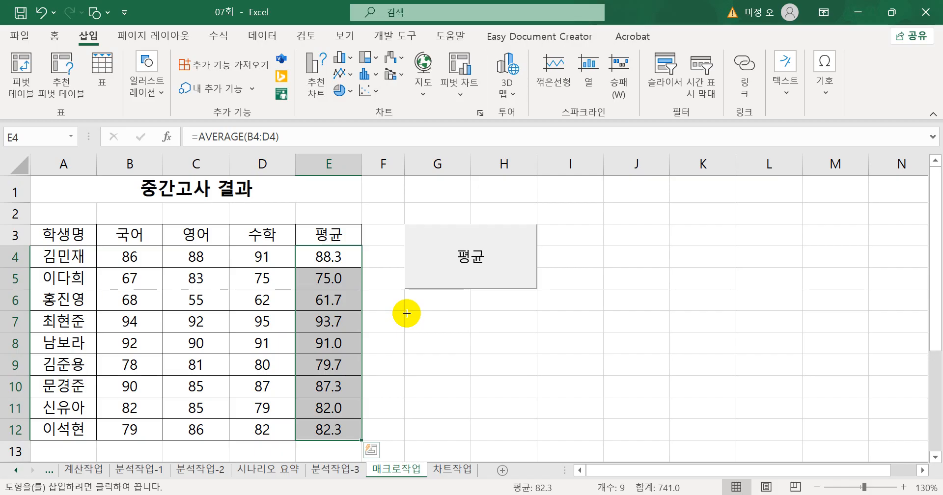
mouse_move(406, 313)
mouse_down()
mouse_move(517, 362)
mouse_move(521, 375)
mouse_up()
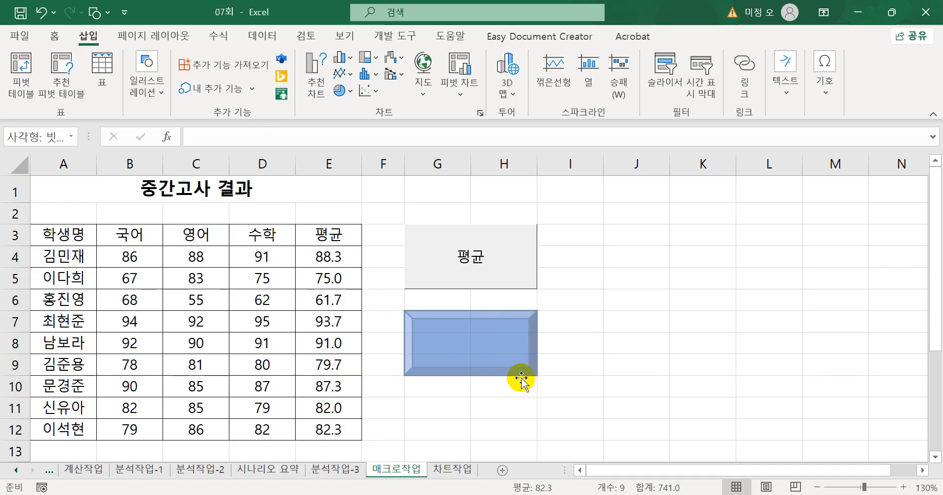
Assign the 소수 macro to the bevel shape and label the shape 소수.
right_click(481, 344)
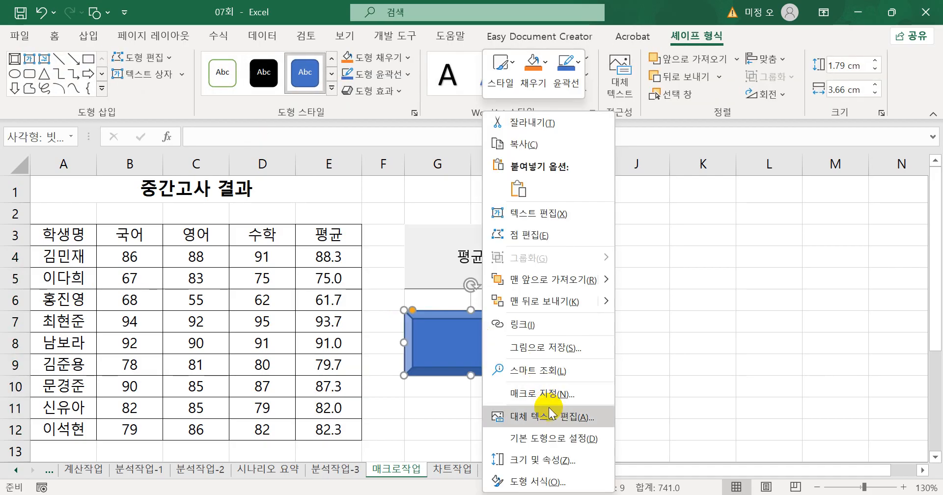
click(547, 394)
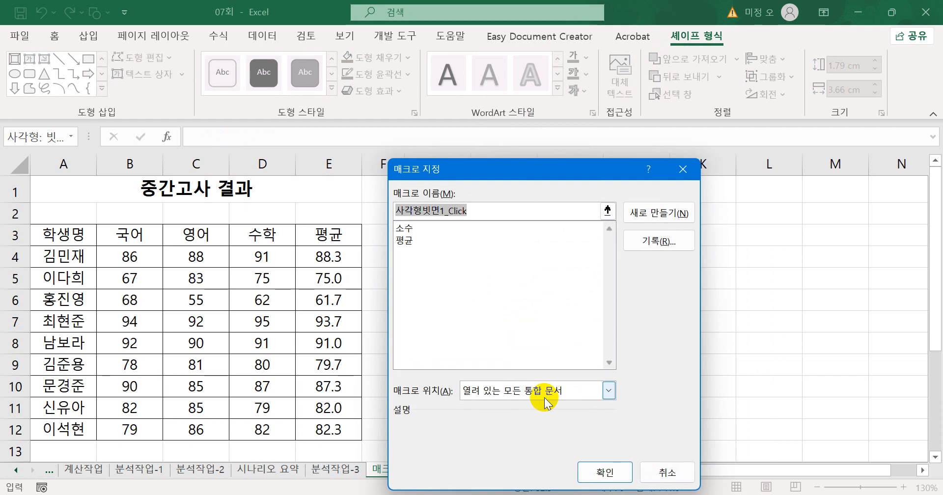
click(404, 227)
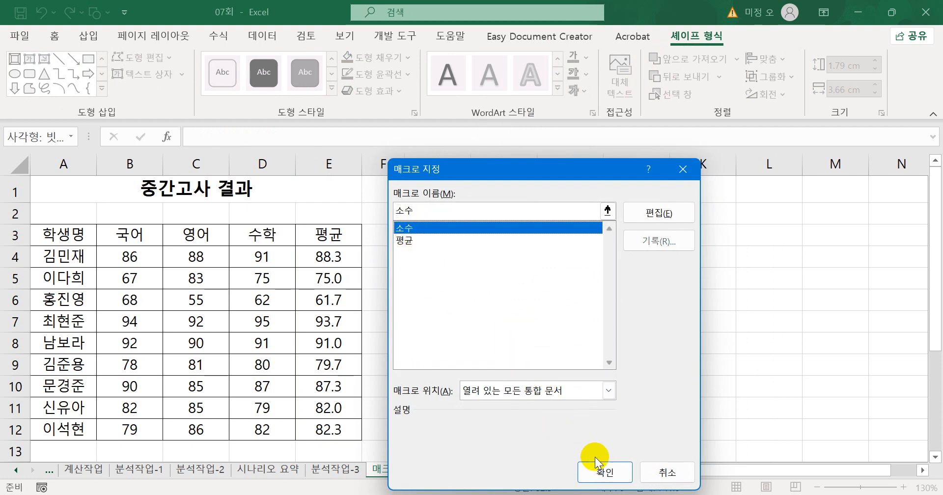
click(603, 472)
text(ㅅㅗ수)
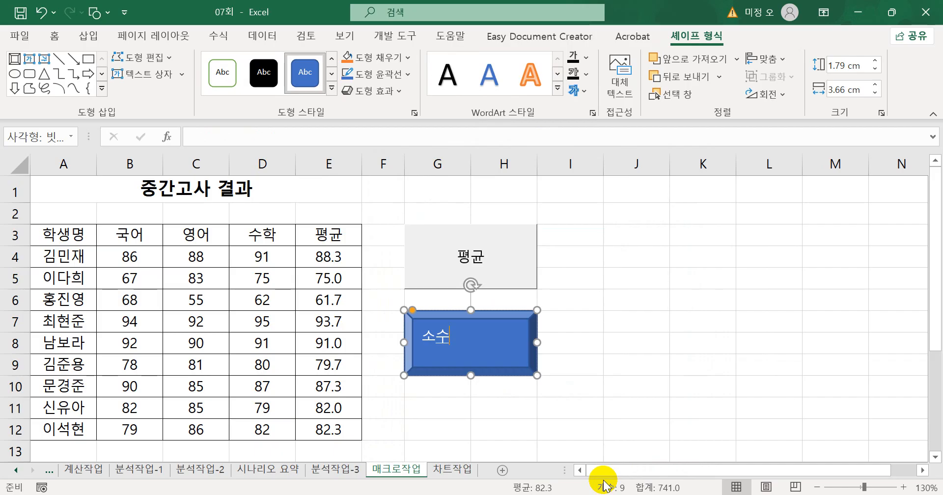
click(722, 435)
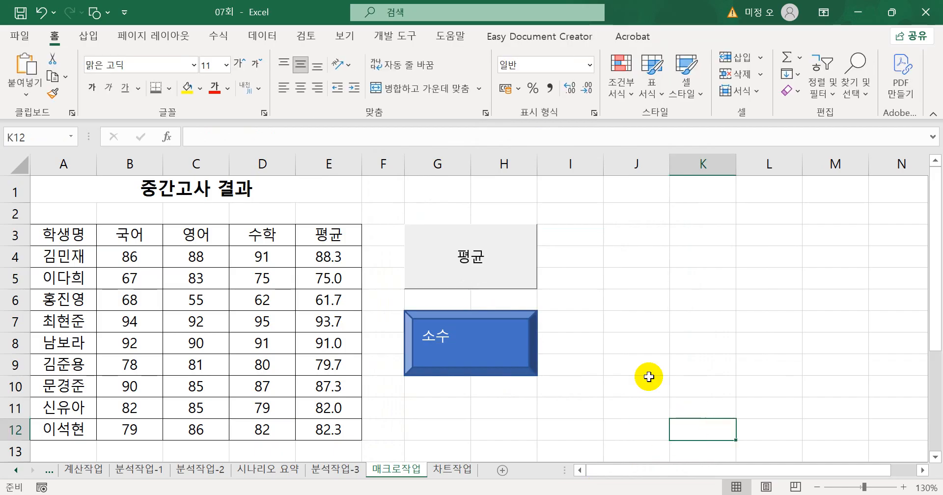
Test the 평균 macro by running it from its button.
click(538, 258)
click(535, 265)
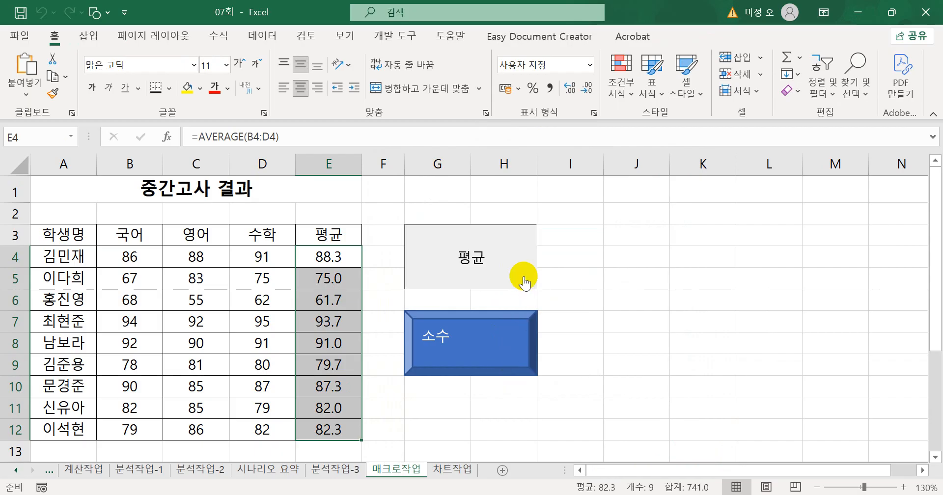
Test the 소수 and 평균 macros by running each from its button, and deselect the averages.
click(514, 348)
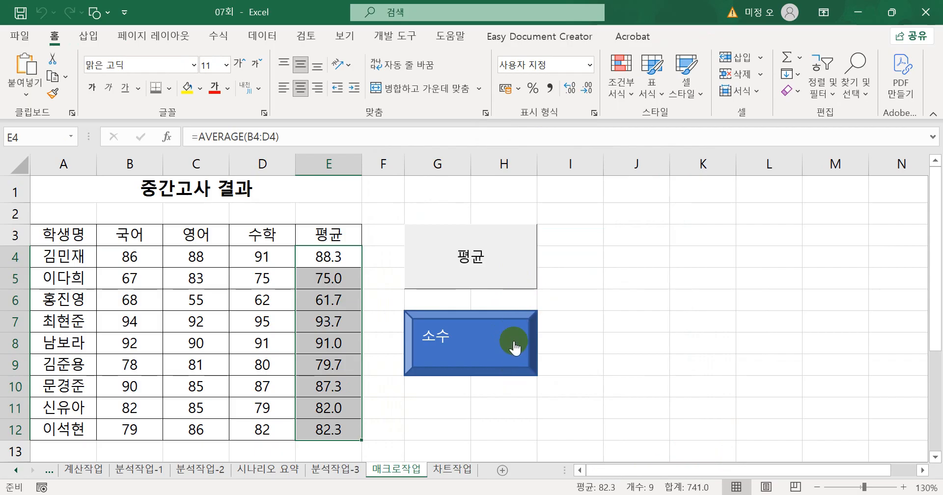
click(637, 336)
click(489, 266)
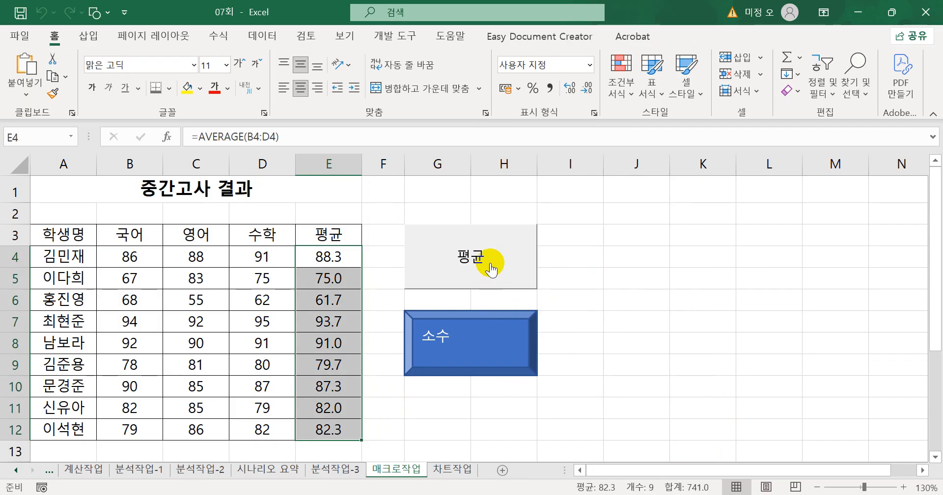
click(646, 324)
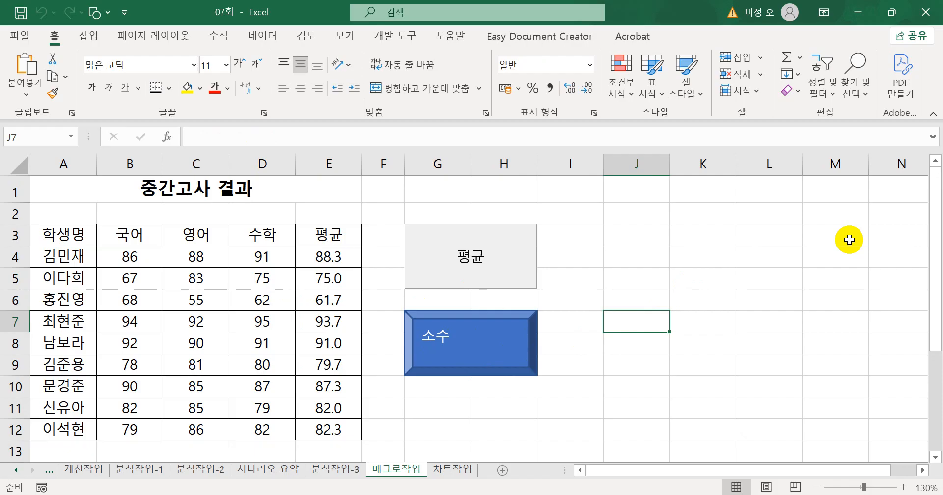
Delete the 판매액 series from the 전자제품 판매현황 chart on the 차트작업 sheet.
click(470, 471)
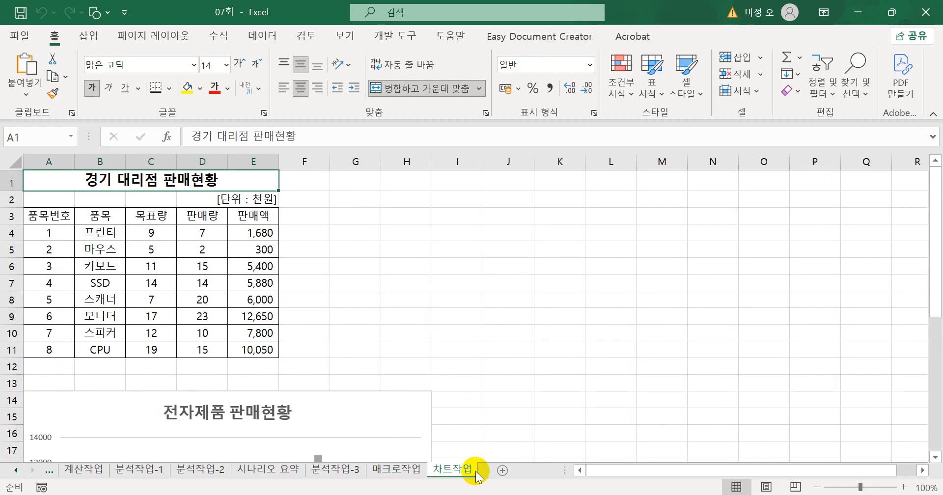
scroll(594, 371, down, 4)
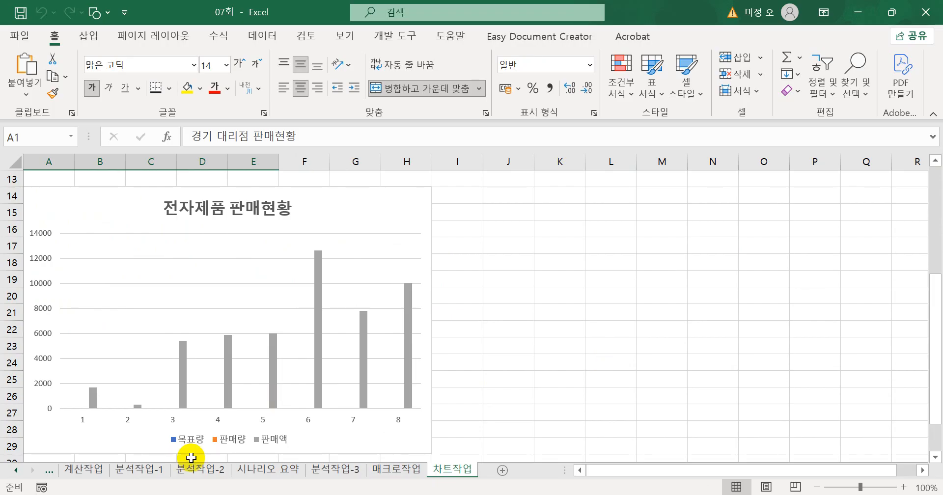
click(273, 381)
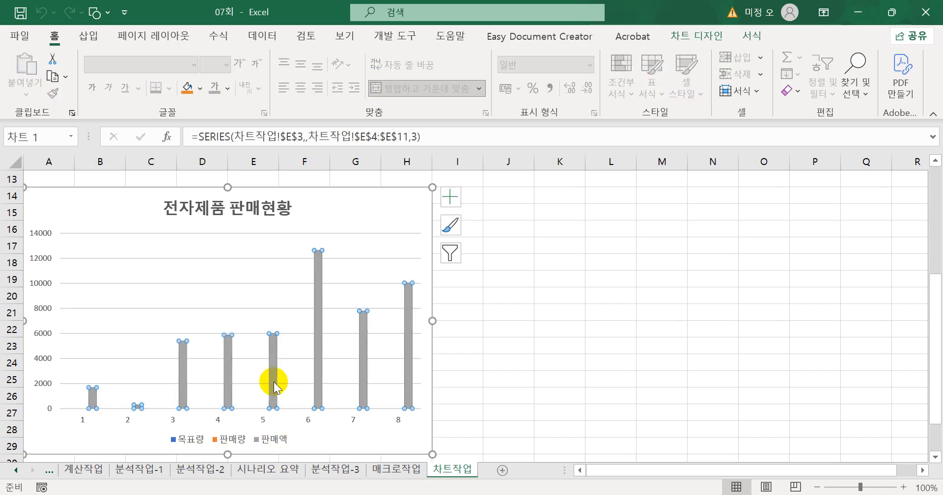
key(Delete)
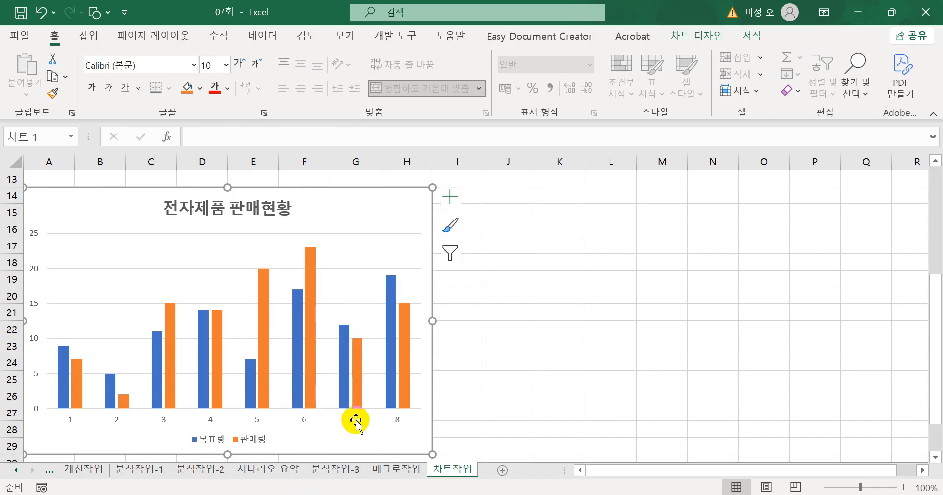
Set the chart's horizontal axis label range to B3:B11.
right_click(388, 203)
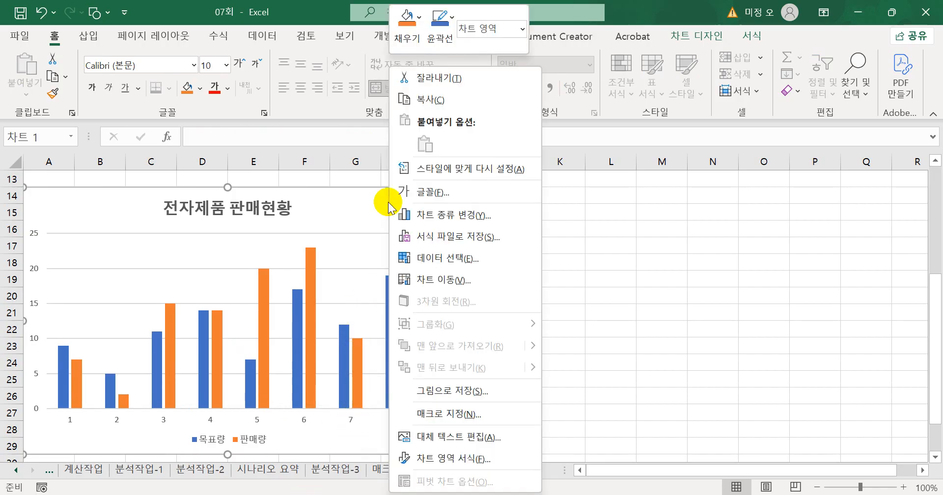
click(416, 259)
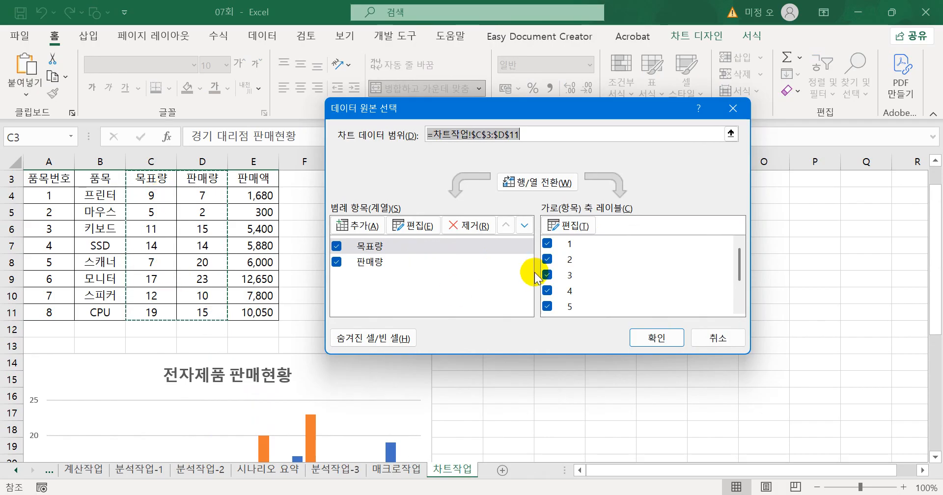
click(569, 227)
drag(102, 178, 109, 313)
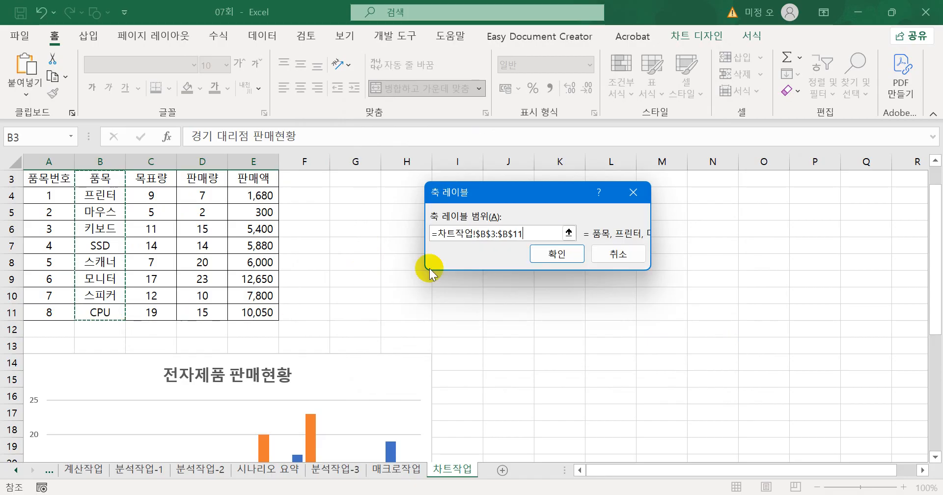
click(553, 254)
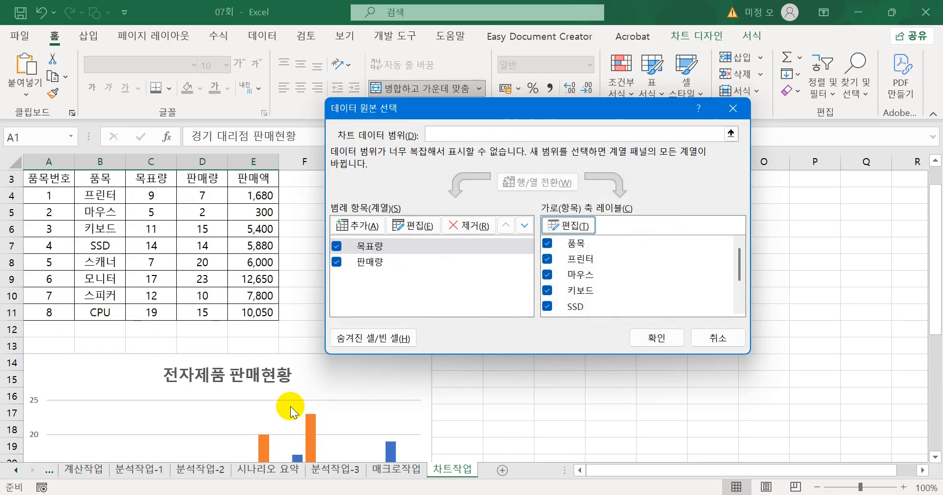
click(644, 336)
scroll(337, 373, down, 3)
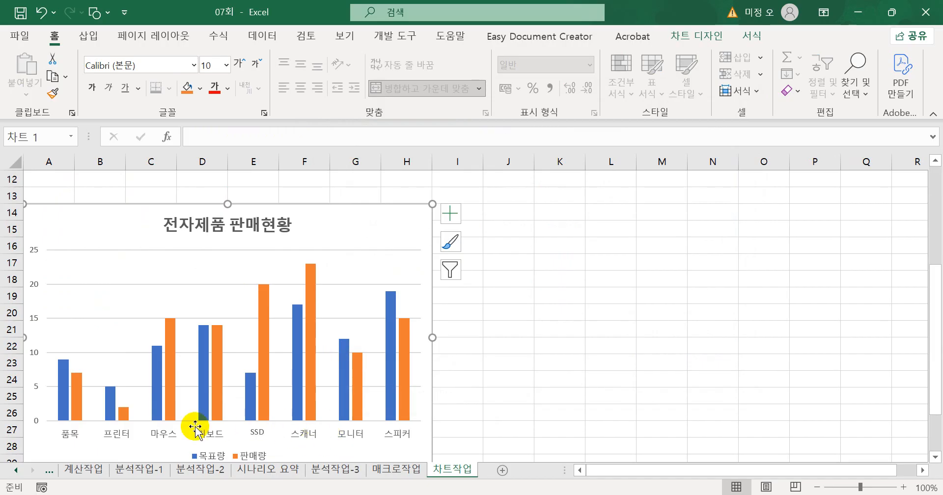
Correct the chart's horizontal axis label range to B4:B11 so it excludes the 품목 header.
scroll(188, 360, up, 3)
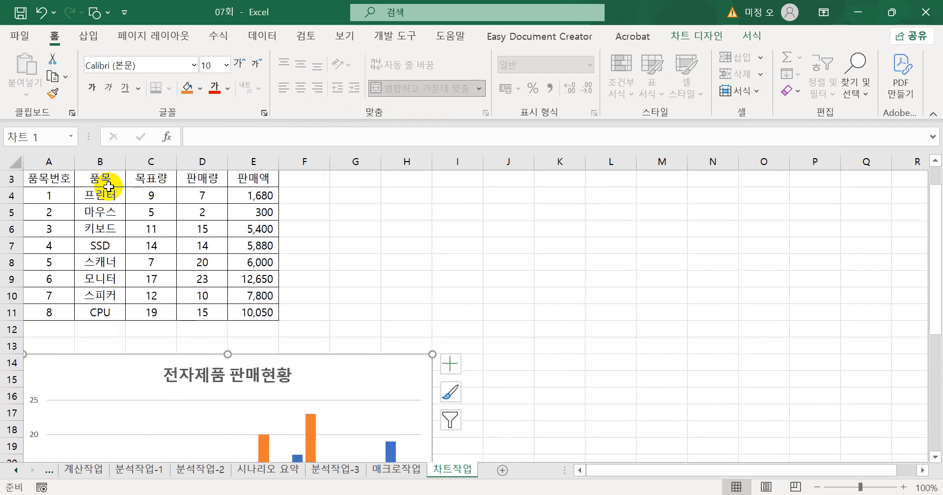
scroll(108, 185, down, 4)
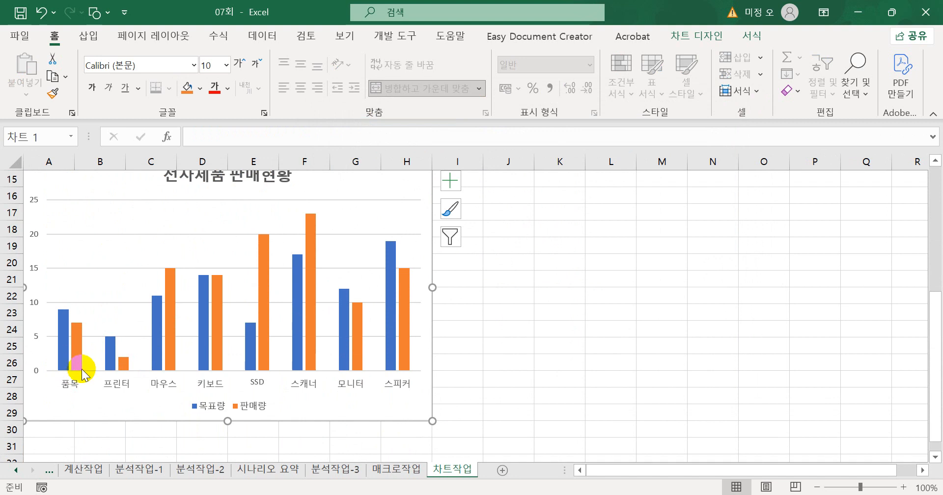
mouse_move(68, 365)
scroll(71, 365, up, 1)
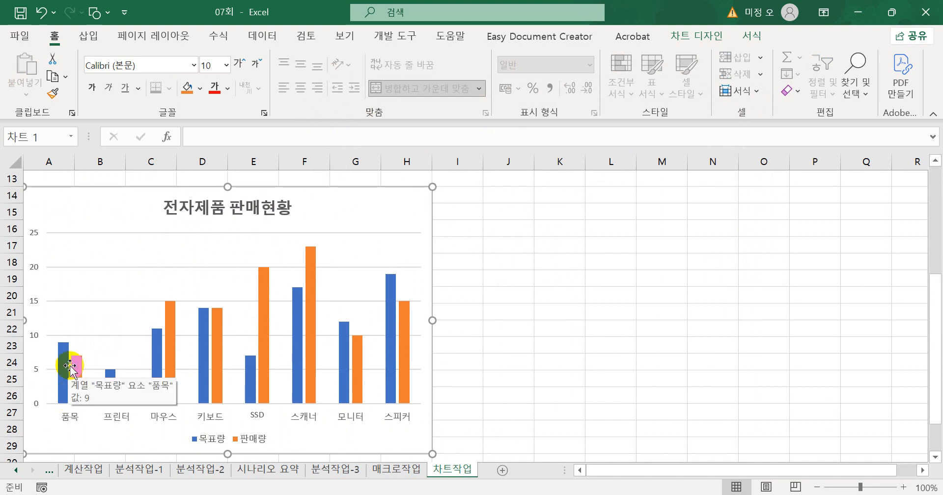
scroll(70, 365, up, 2)
right_click(384, 278)
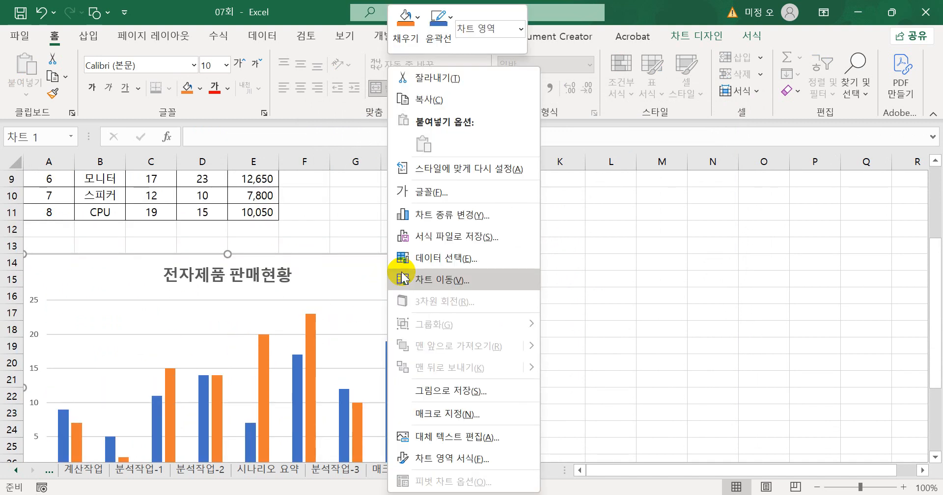
click(444, 255)
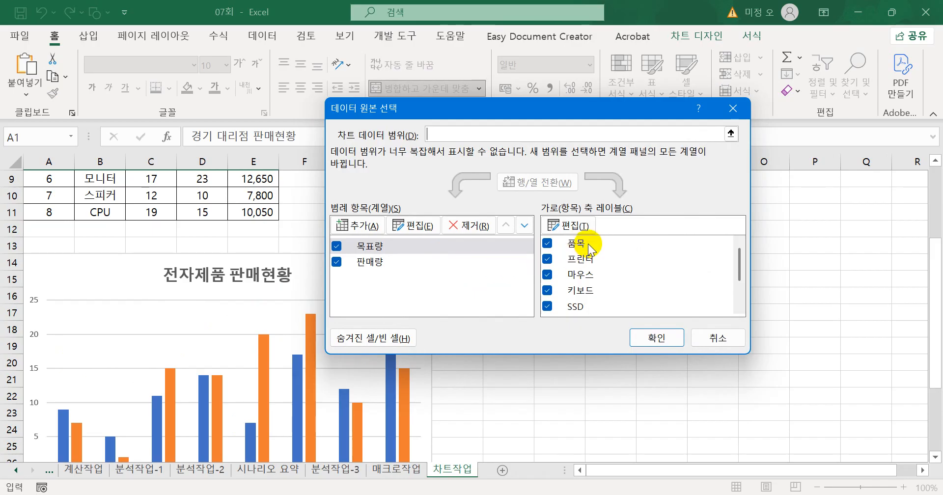
click(568, 226)
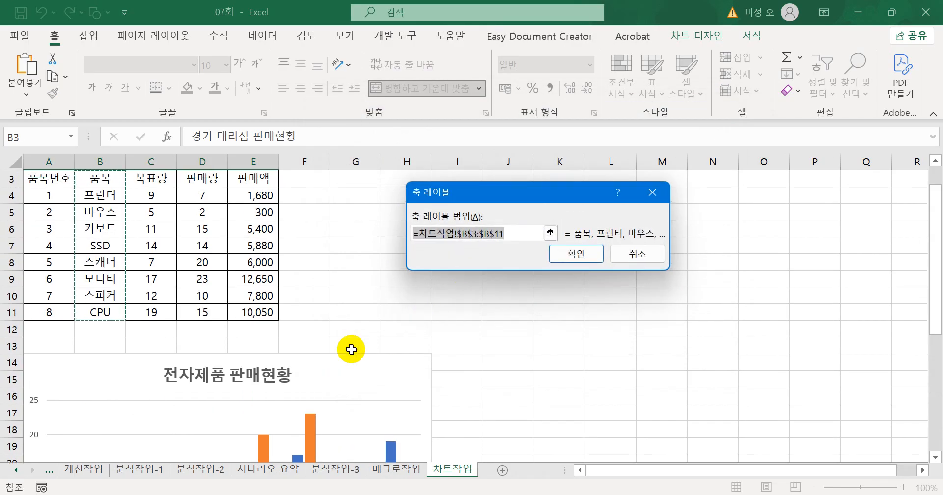
drag(103, 191, 108, 312)
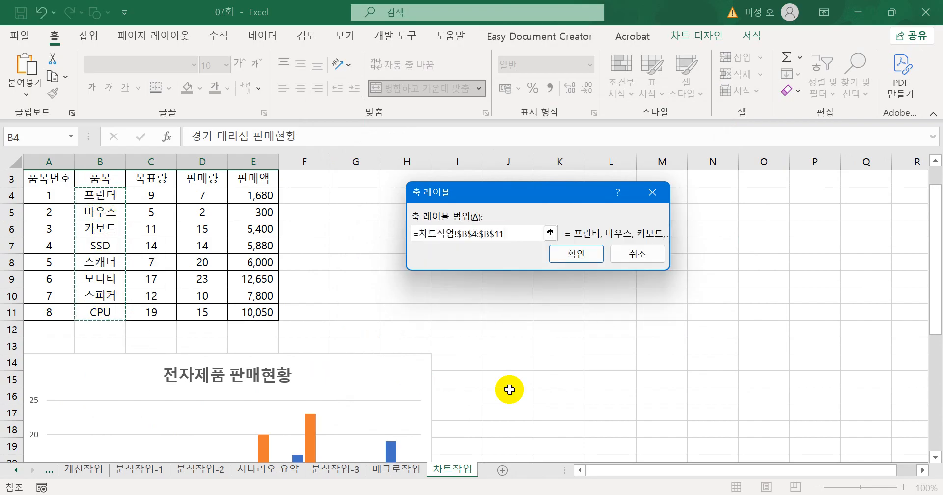
click(594, 253)
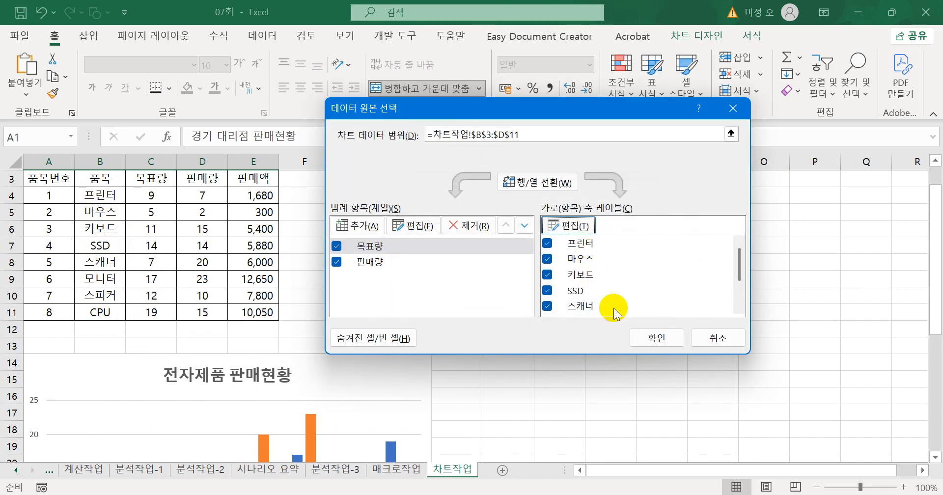
click(655, 338)
Change the 목표량 series to a line with markers (표식이 있는 꺾은선형), keeping 판매량 as clustered columns.
scroll(551, 354, down, 3)
scroll(554, 355, down, 2)
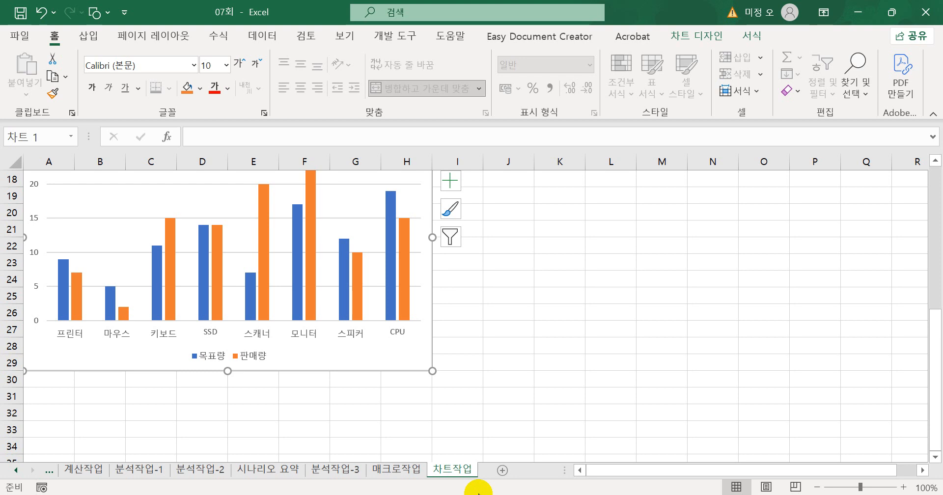
click(208, 298)
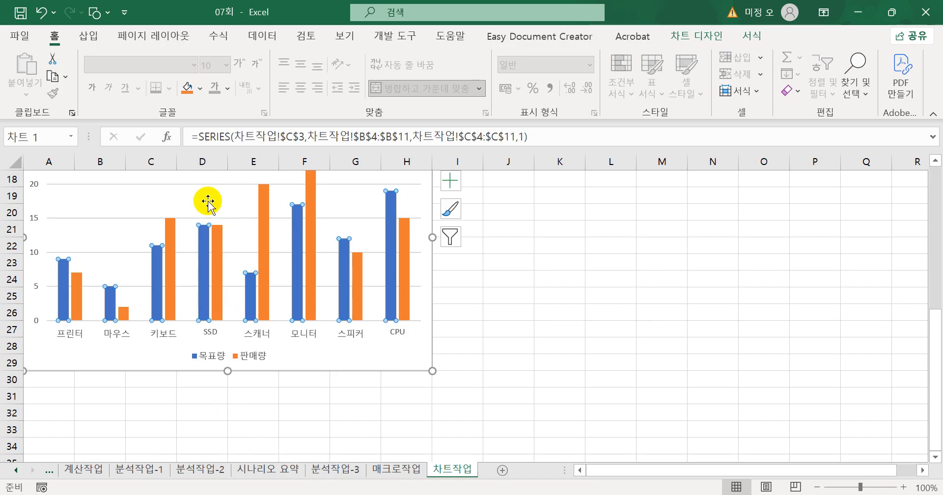
right_click(200, 253)
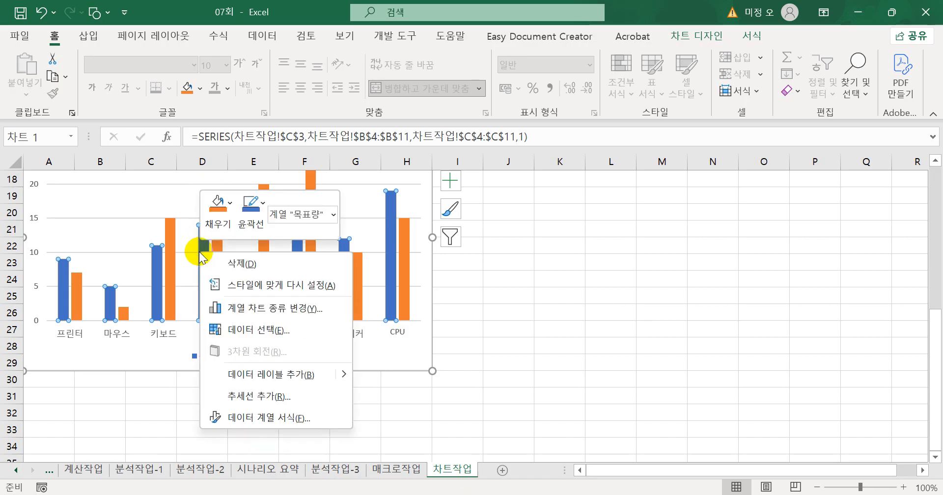
click(243, 309)
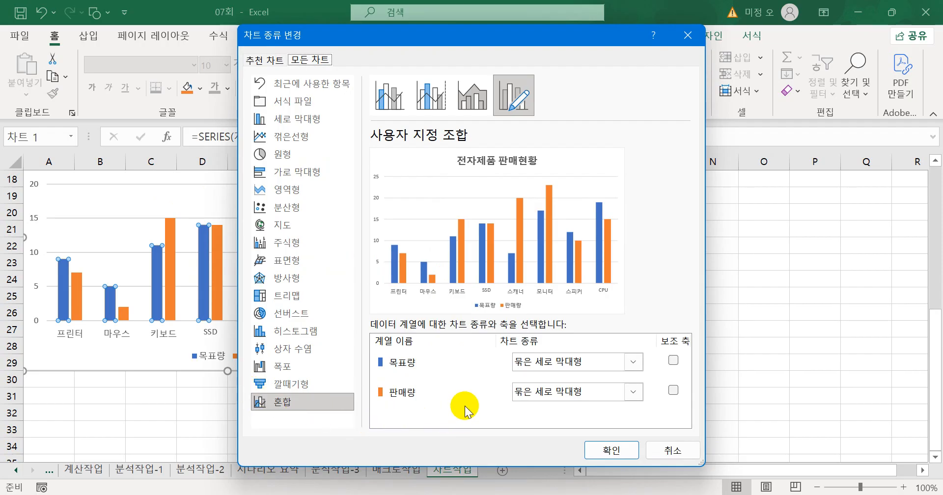
click(631, 362)
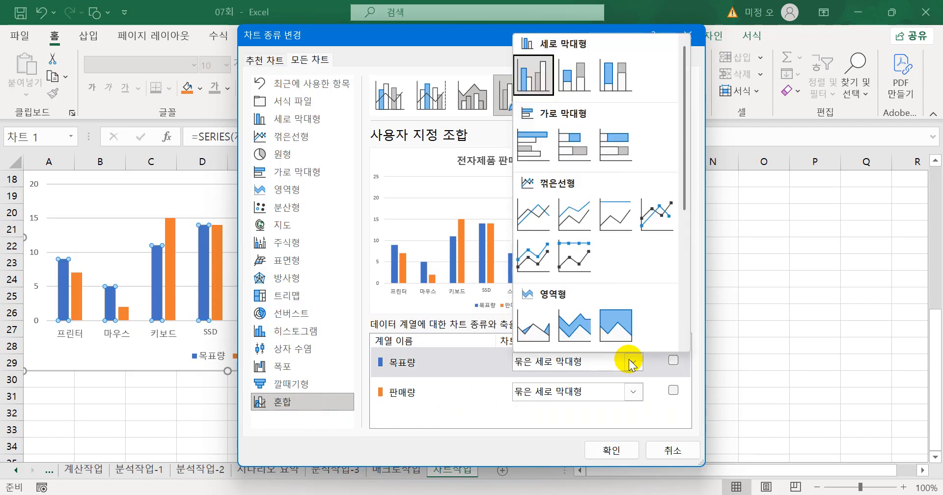
click(657, 221)
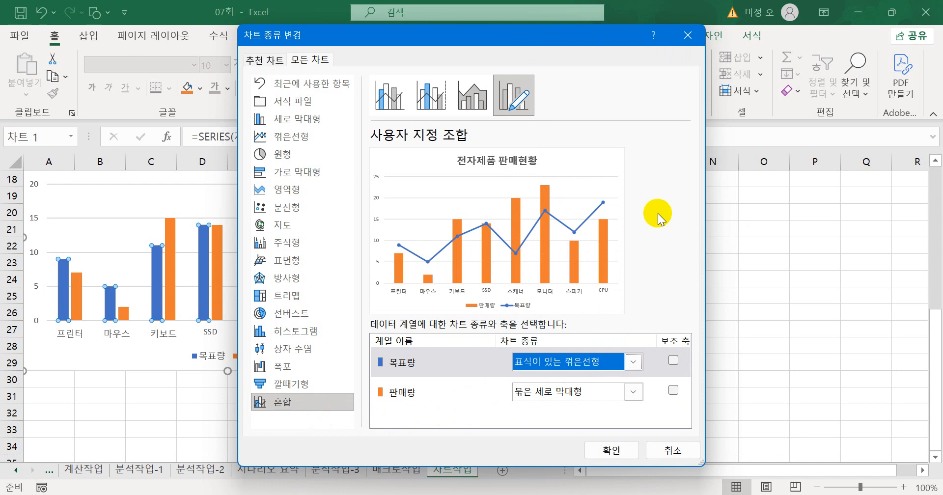
click(618, 448)
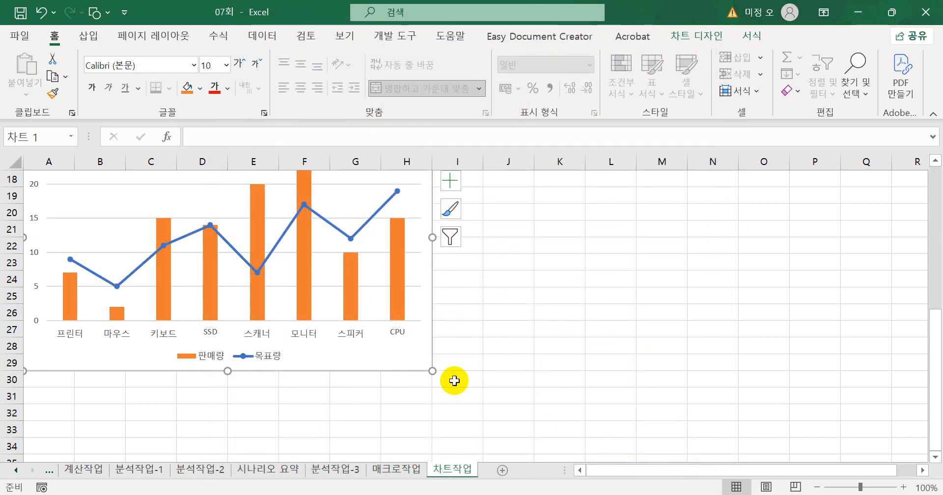
Format the 목표량 line series as a smoothed line (완만한 선).
click(350, 237)
right_click(350, 238)
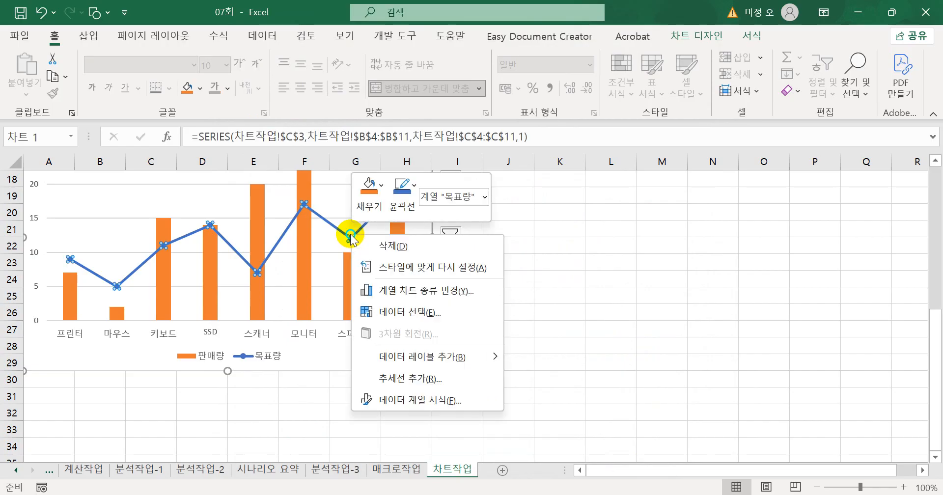
click(425, 400)
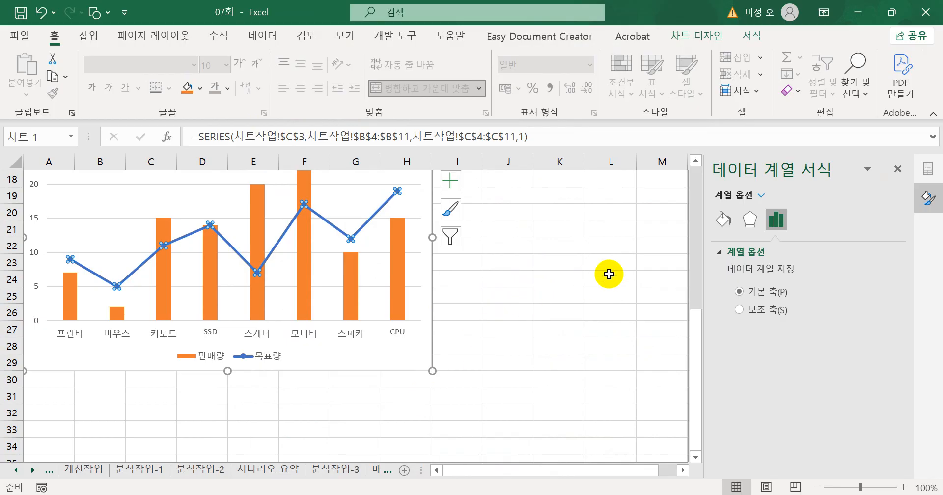
click(724, 223)
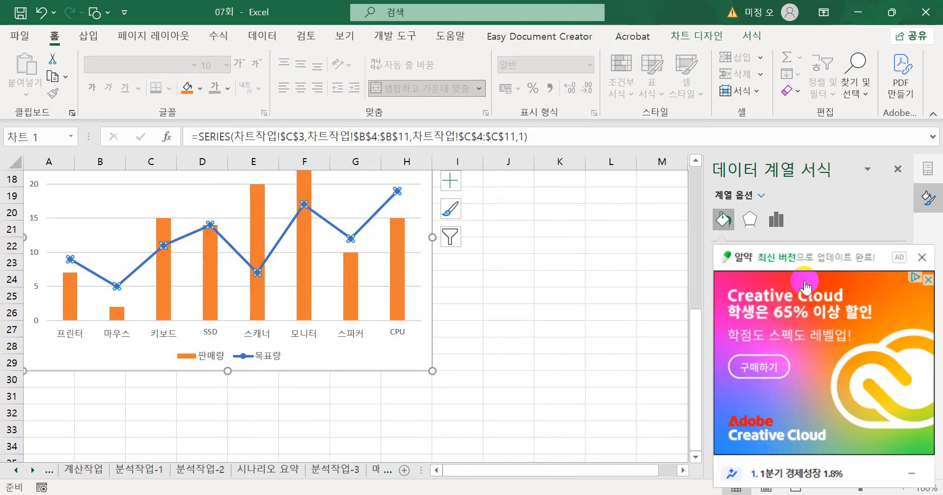
click(921, 257)
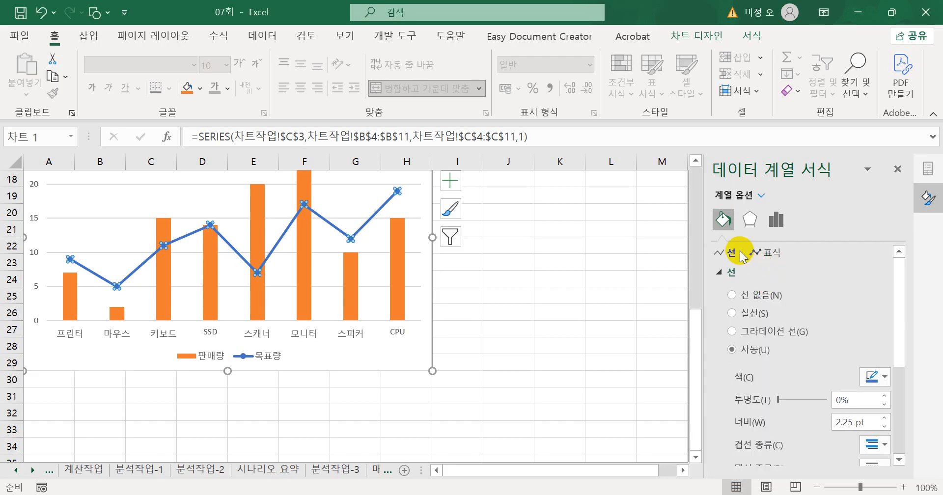
scroll(743, 308, down, 5)
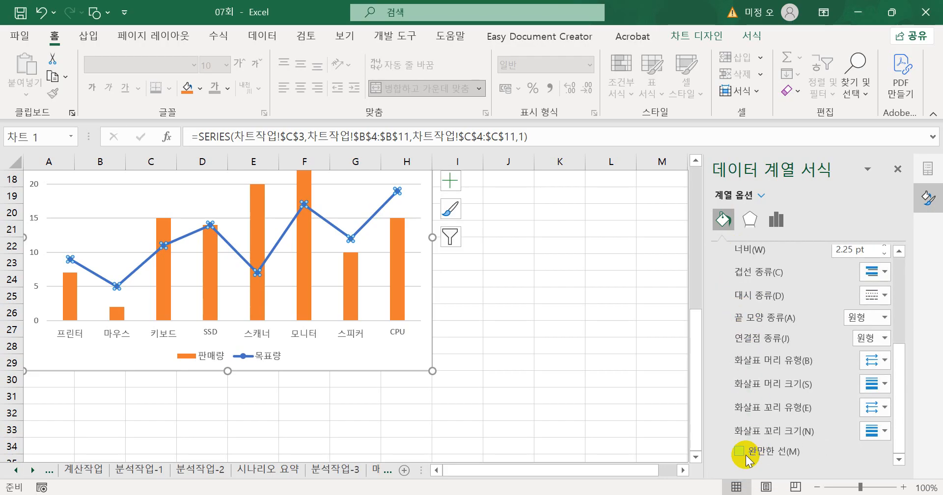
click(738, 452)
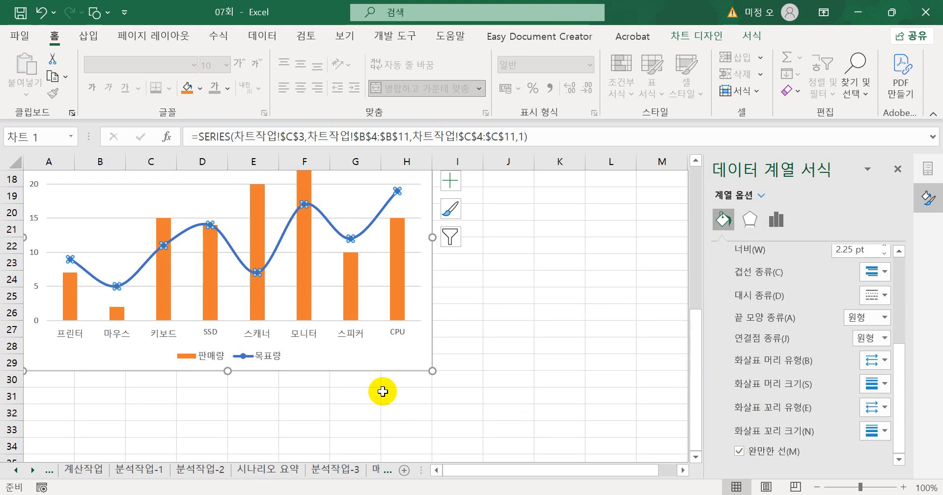
Set the chart legend's font size to 11.
click(271, 363)
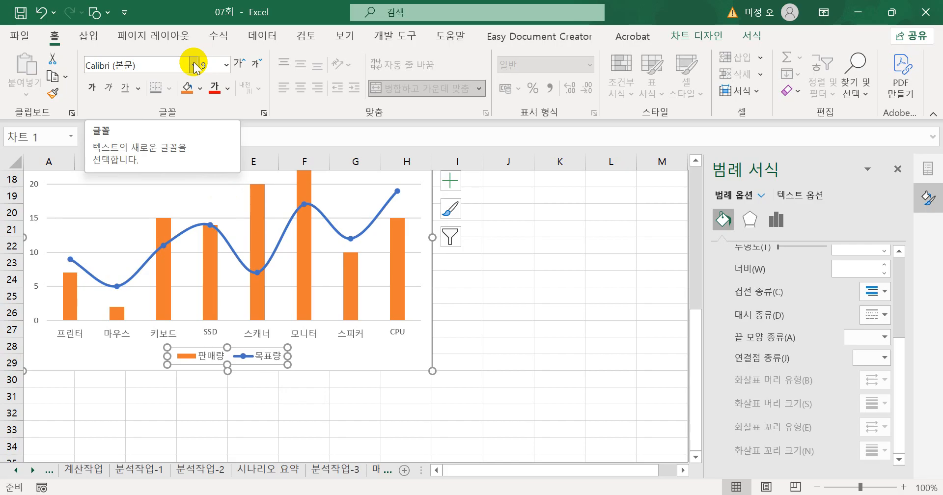
click(226, 64)
click(214, 156)
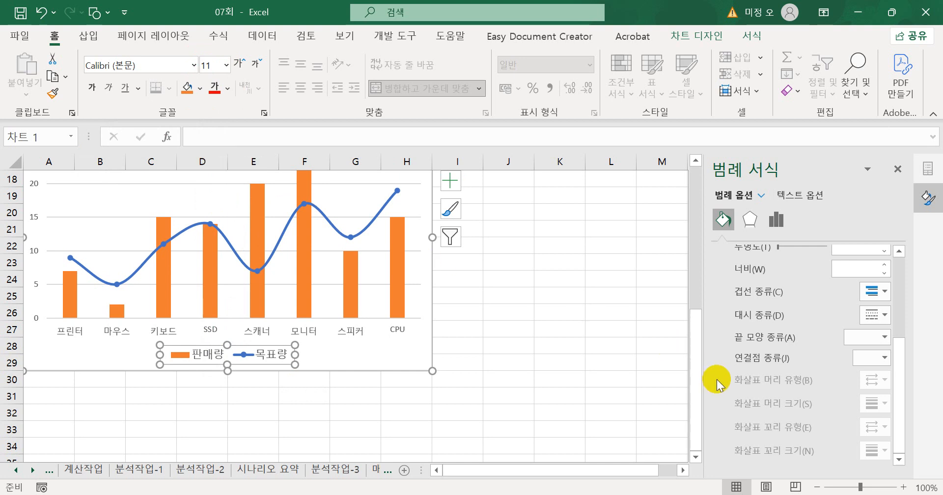
Give the chart legend a solid outline in the automatic (자동) black colour.
scroll(776, 361, up, 3)
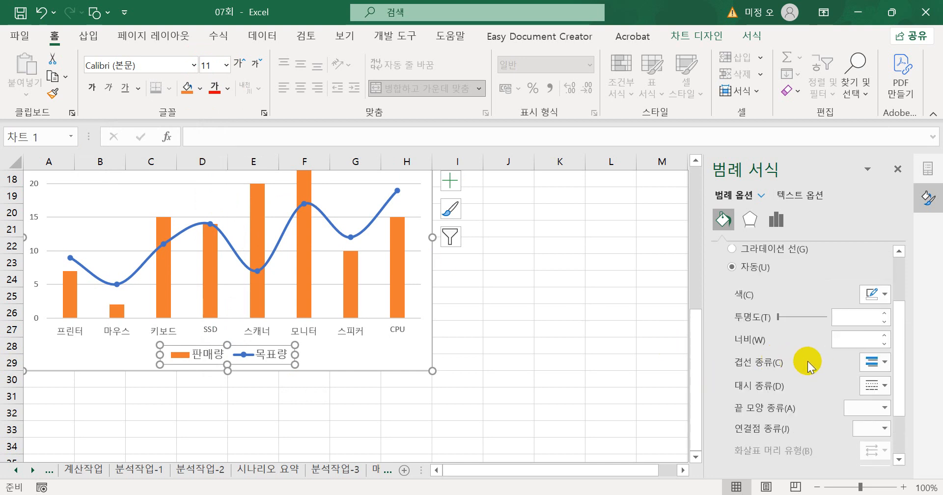
scroll(833, 333, up, 3)
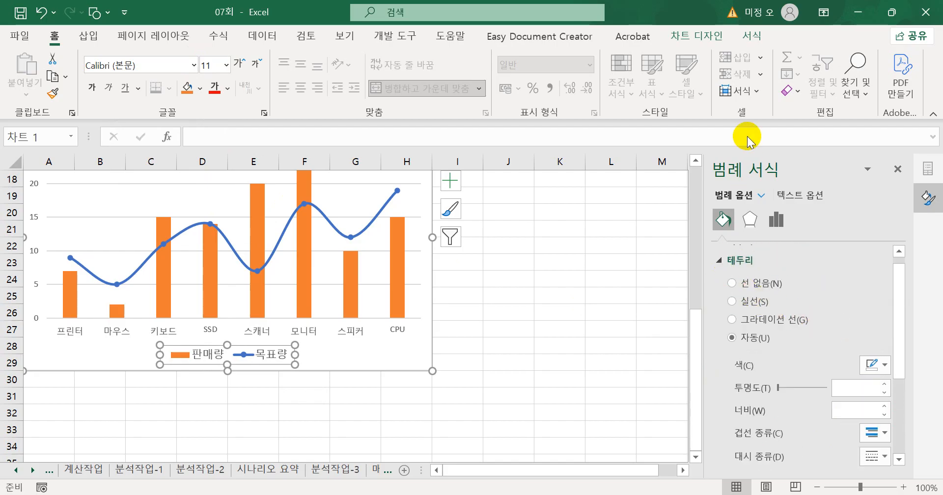
click(751, 35)
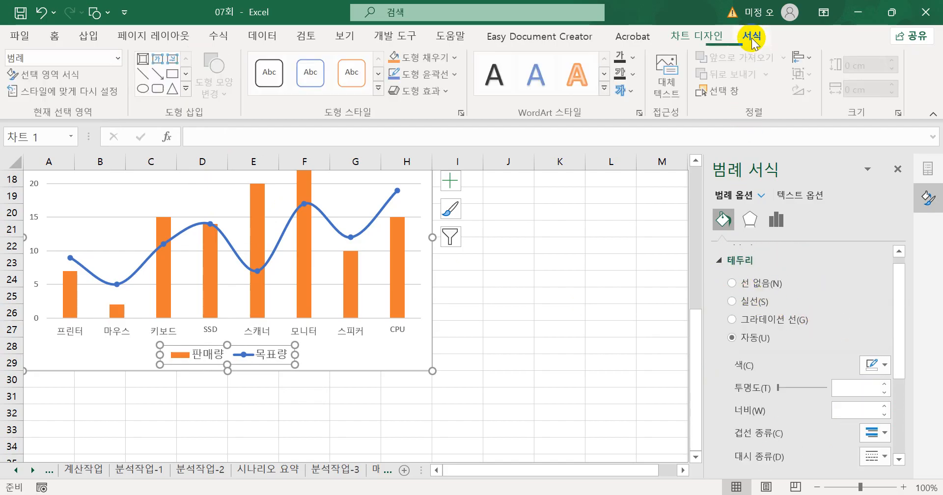
click(453, 76)
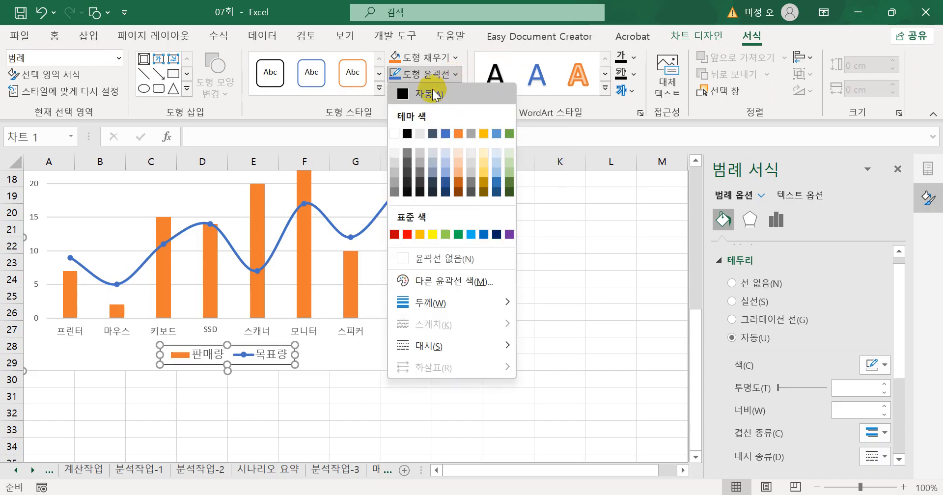
click(433, 92)
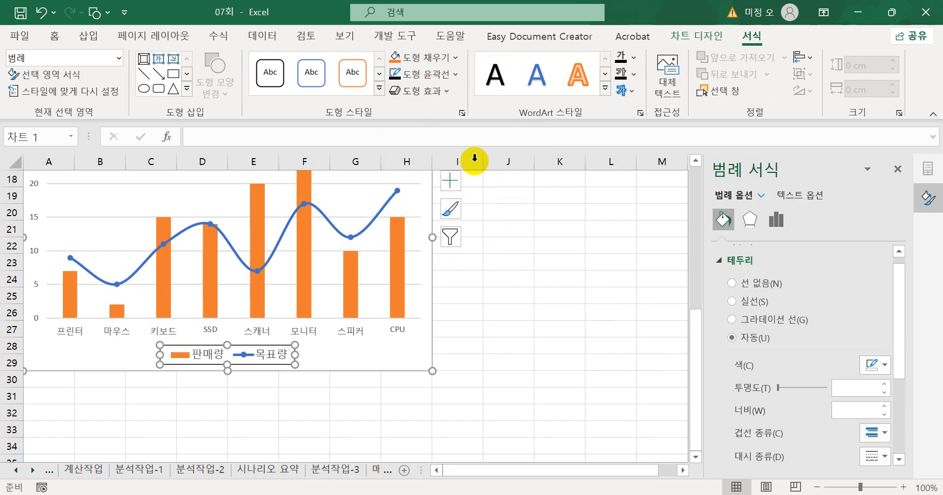
click(460, 76)
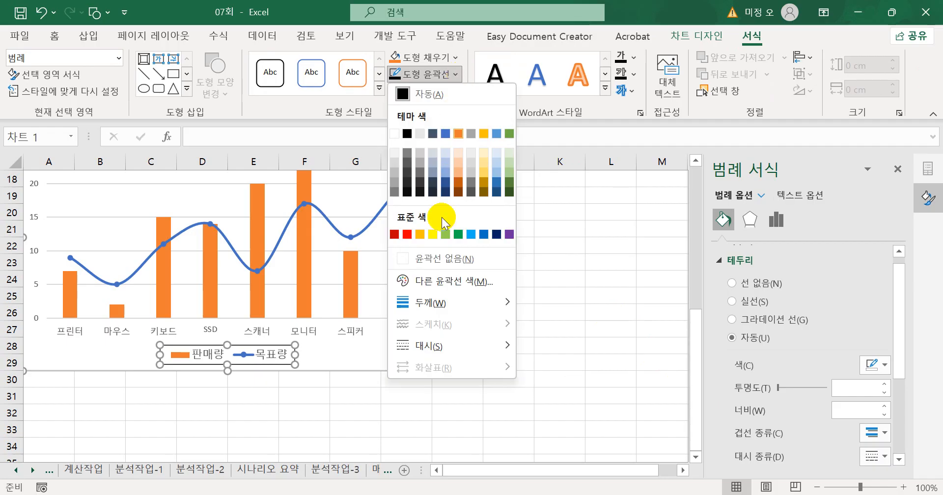
mouse_move(440, 341)
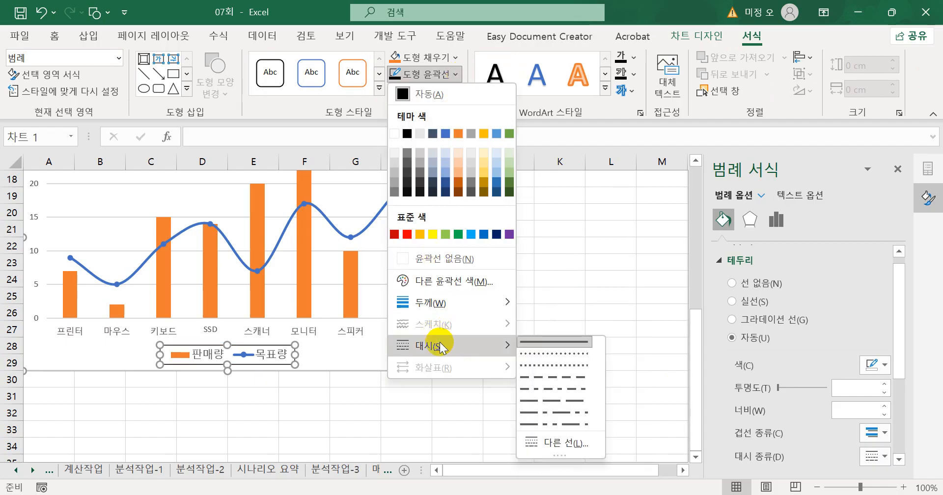
click(540, 342)
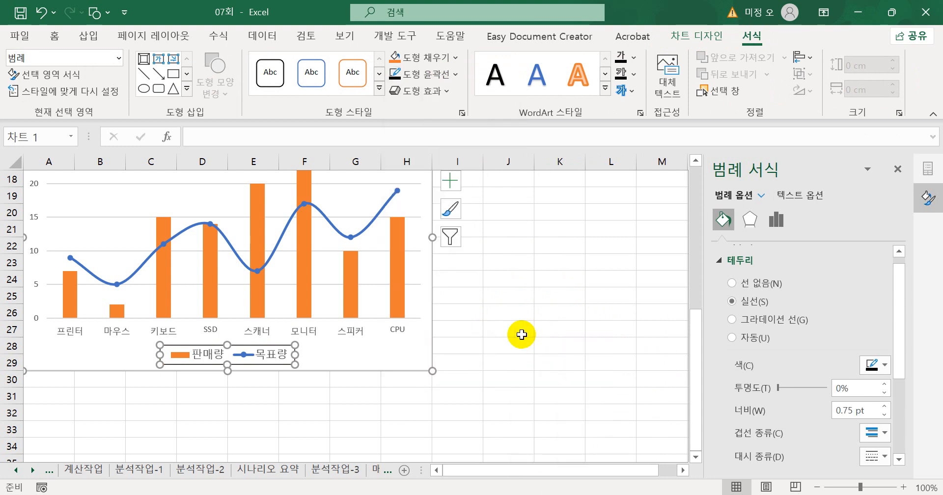
click(455, 58)
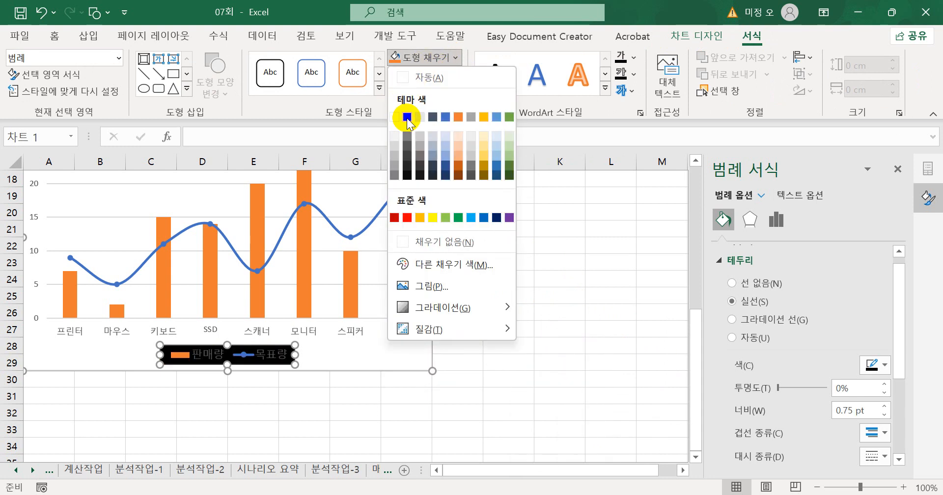
click(431, 57)
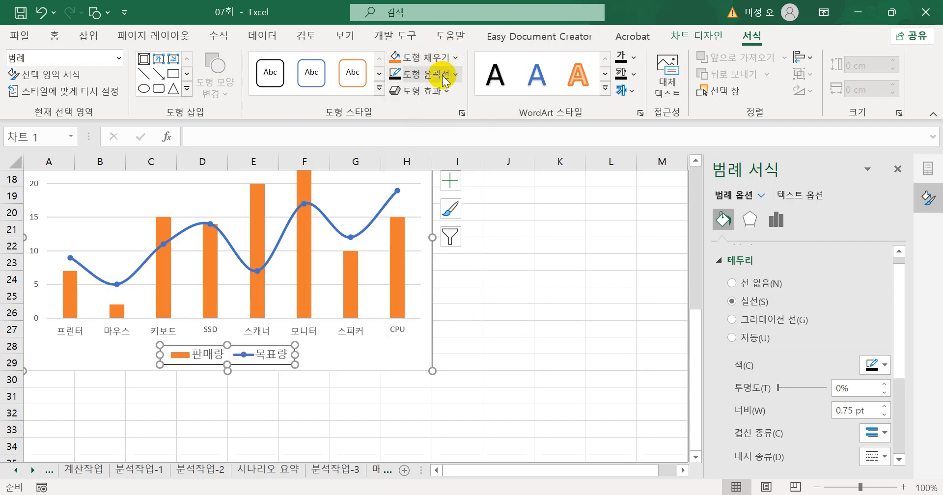
click(444, 75)
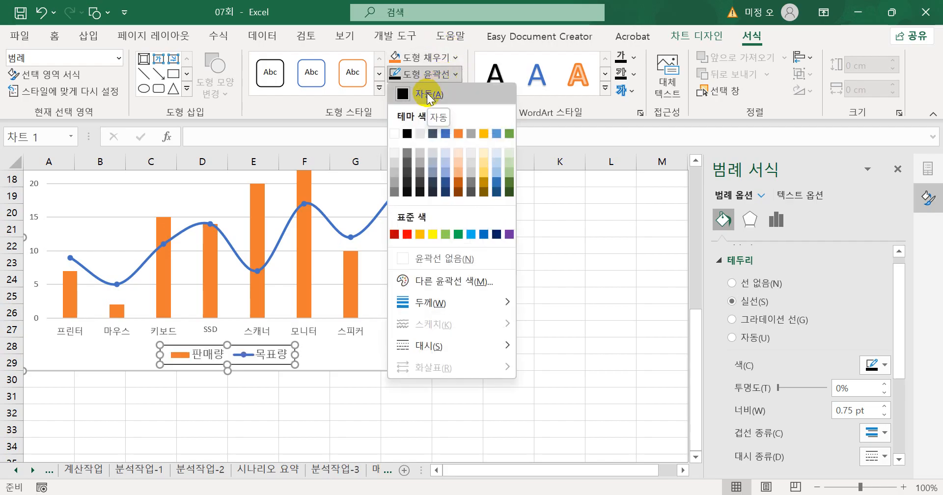
click(426, 92)
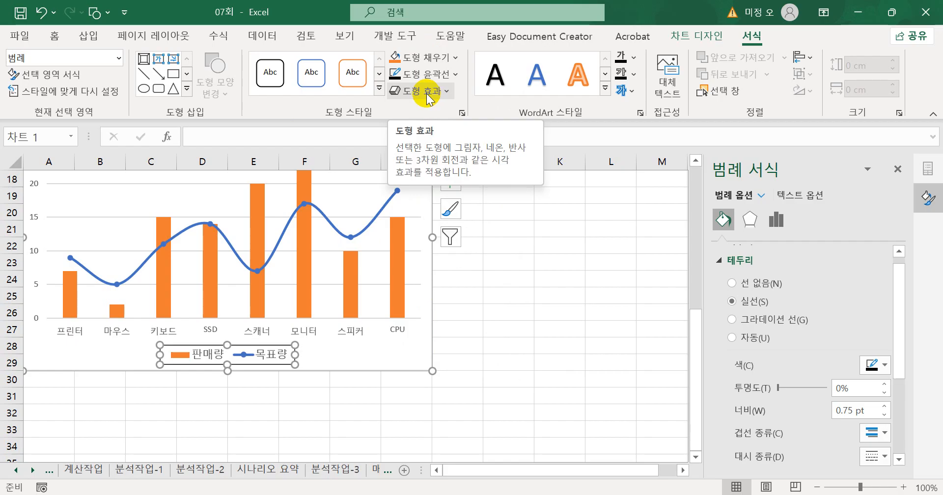
Fill the legend with 흰색, 배경 1 and apply the outer (바깥쪽) shadow offset to the lower right.
click(432, 57)
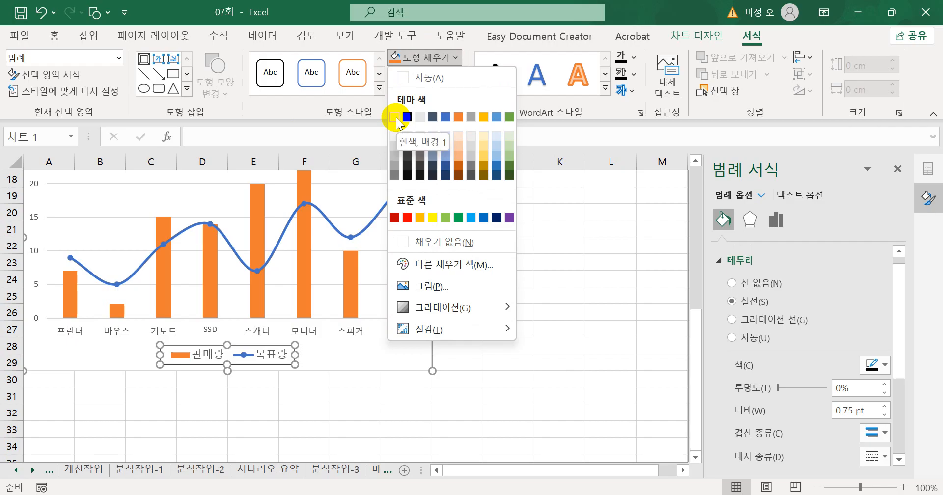
click(396, 117)
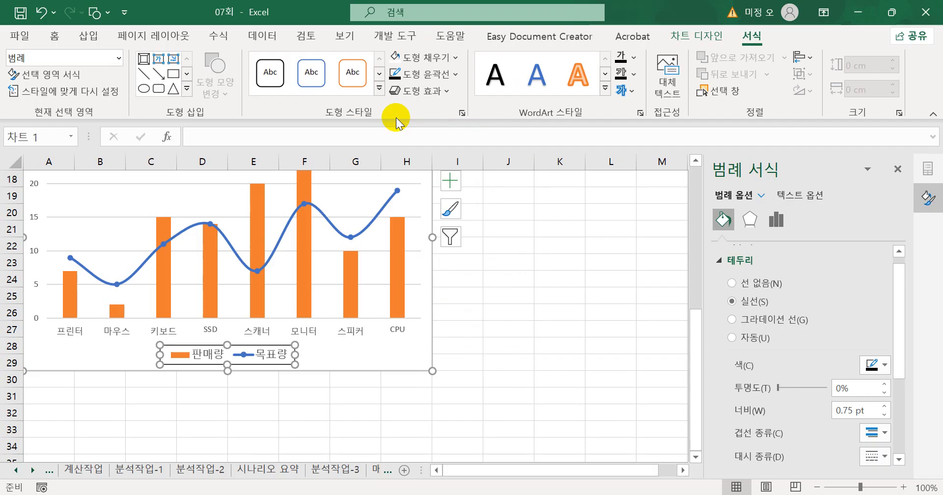
click(432, 91)
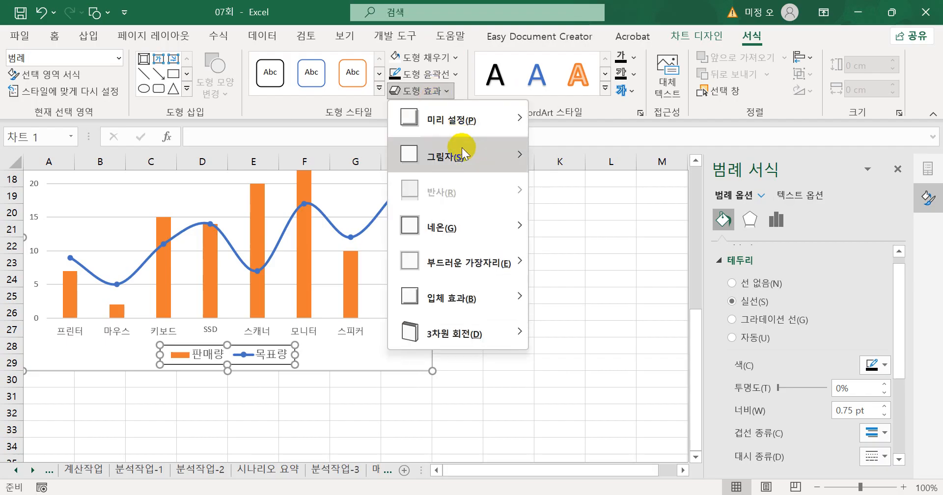
mouse_move(461, 147)
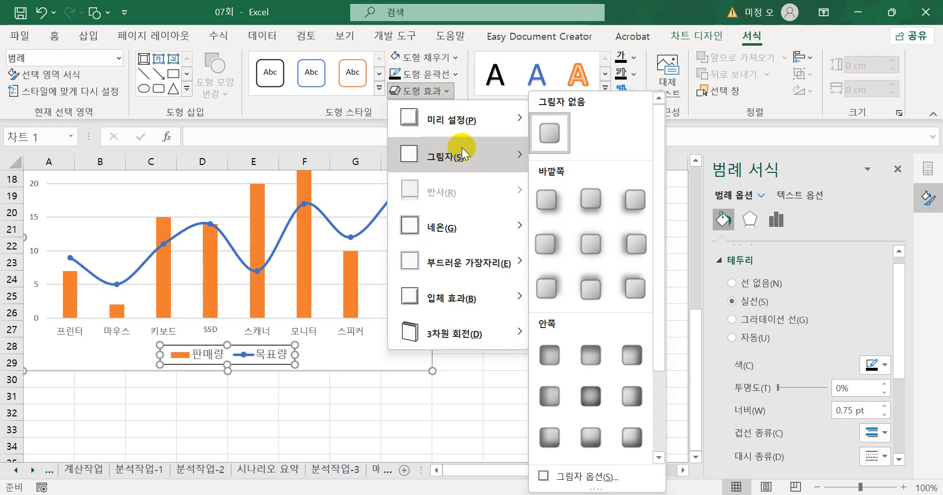
click(547, 199)
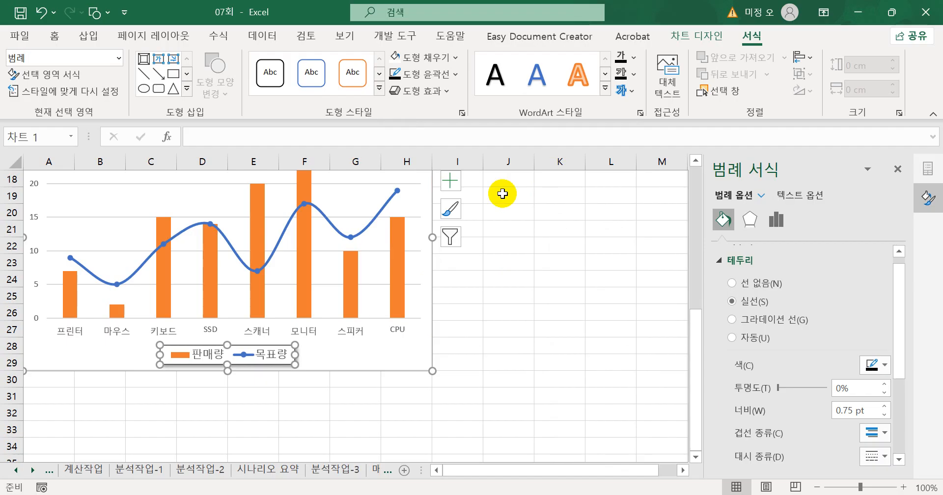
Draw a 설명선: 굽은 이중선(테두리 및 강조선) callout about 1.04 × 2.93 cm in the chart above the 마우스 and 키보드 columns.
click(88, 35)
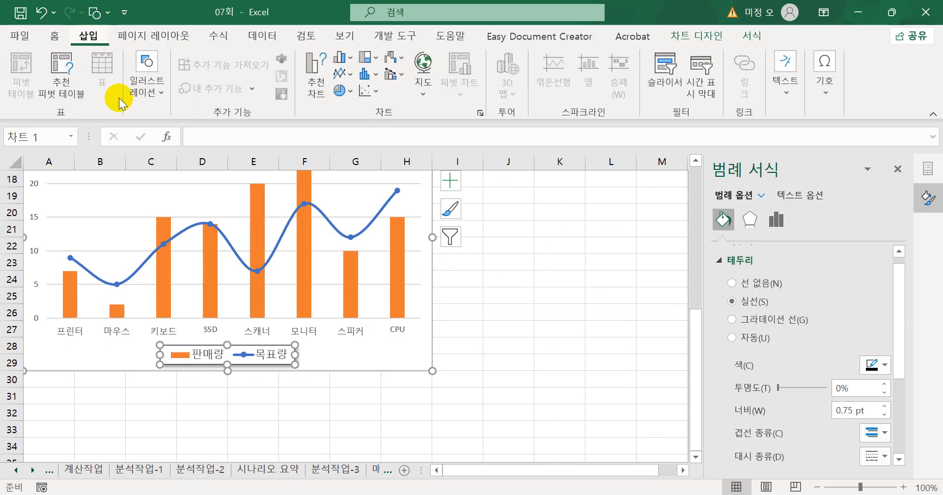
click(144, 88)
click(188, 162)
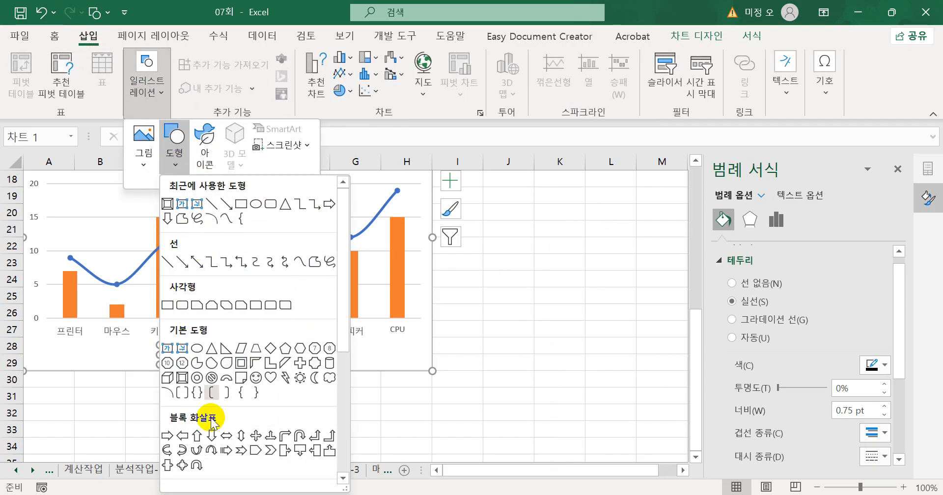
scroll(216, 440, down, 5)
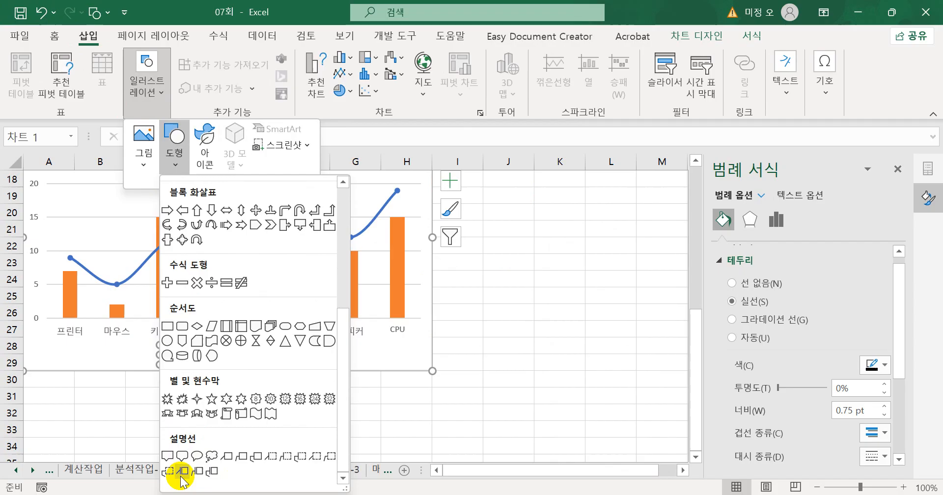
click(209, 472)
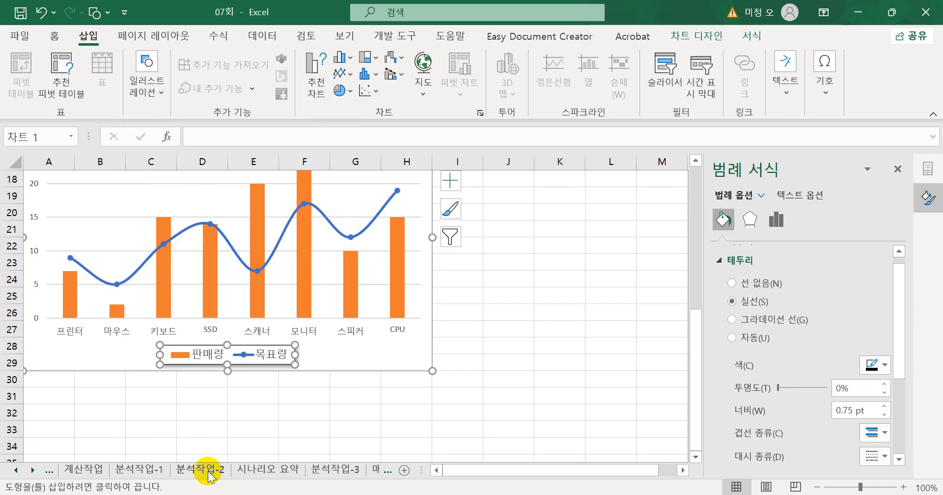
scroll(209, 469, up, 1)
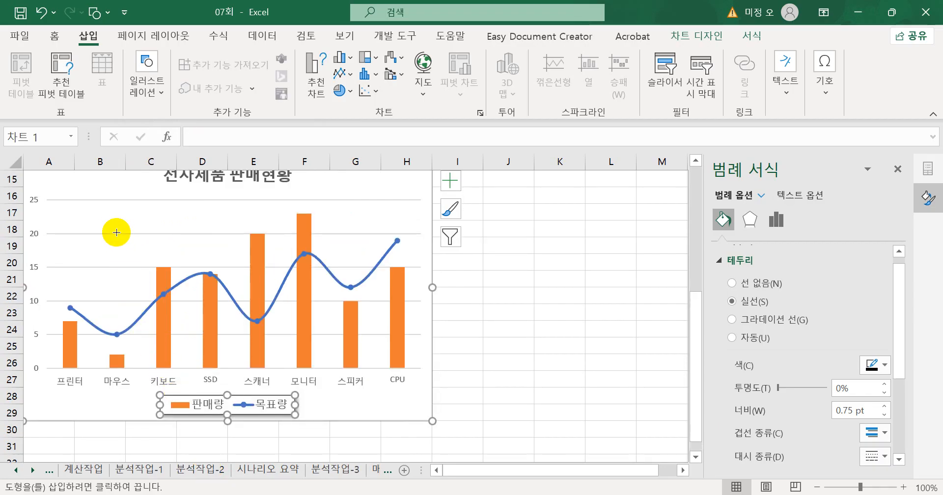
drag(109, 232, 192, 259)
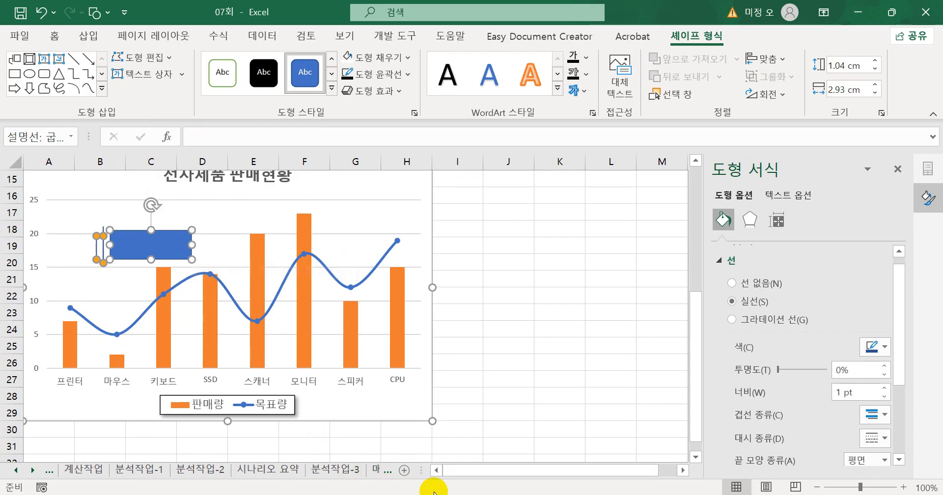
Check the callout's type in the shape gallery and delete the callout from the chart.
click(555, 494)
click(140, 239)
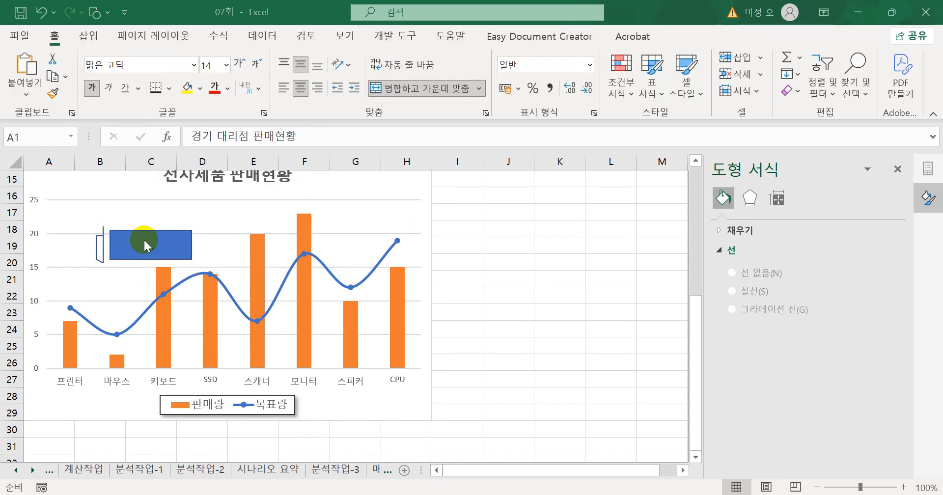
click(140, 240)
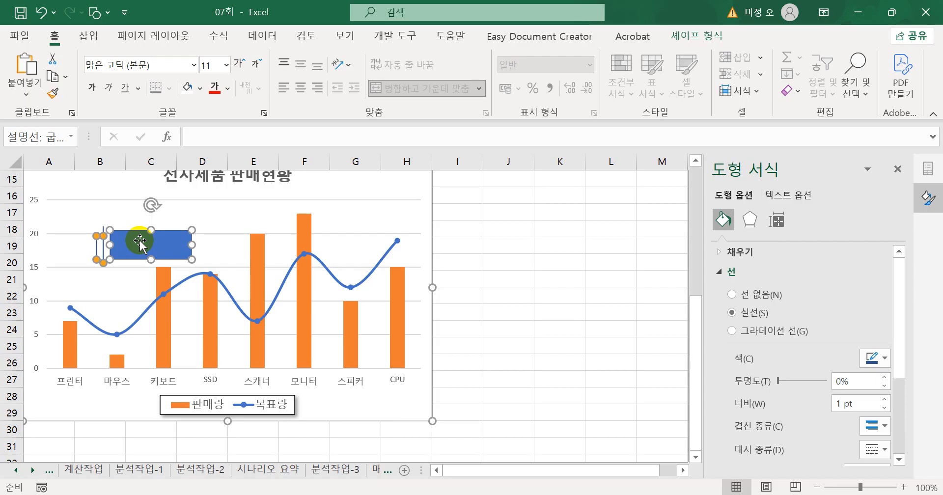
click(89, 39)
click(139, 85)
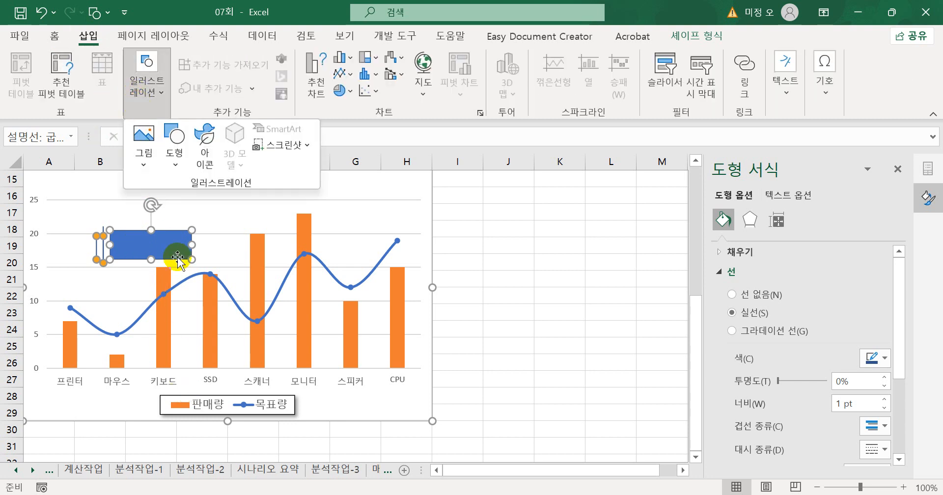
click(175, 147)
scroll(253, 429, down, 5)
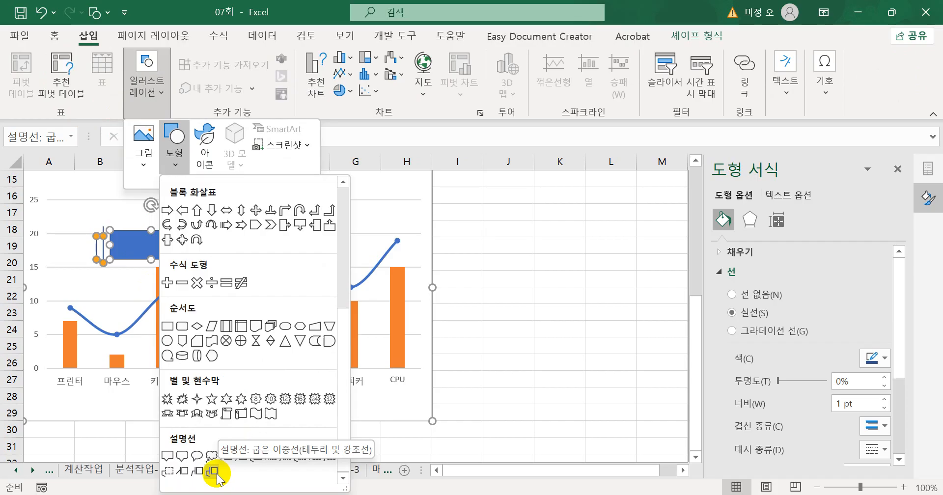
click(119, 246)
key(Delete)
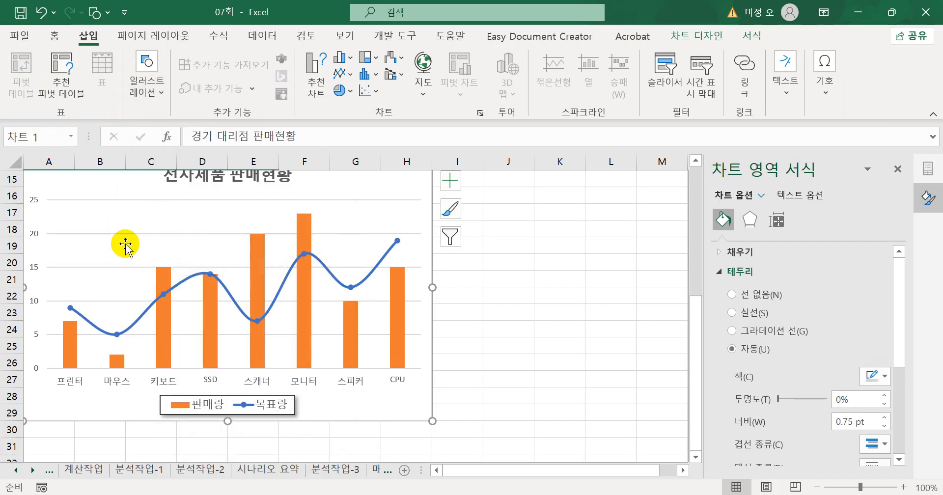
Draw a 설명선: 굽은 이중선 callout about 1.09 × 3.53 cm above the 마우스 and 키보드 columns, containing the text 최저판매량.
click(149, 92)
click(175, 150)
scroll(228, 444, down, 3)
scroll(229, 444, down, 1)
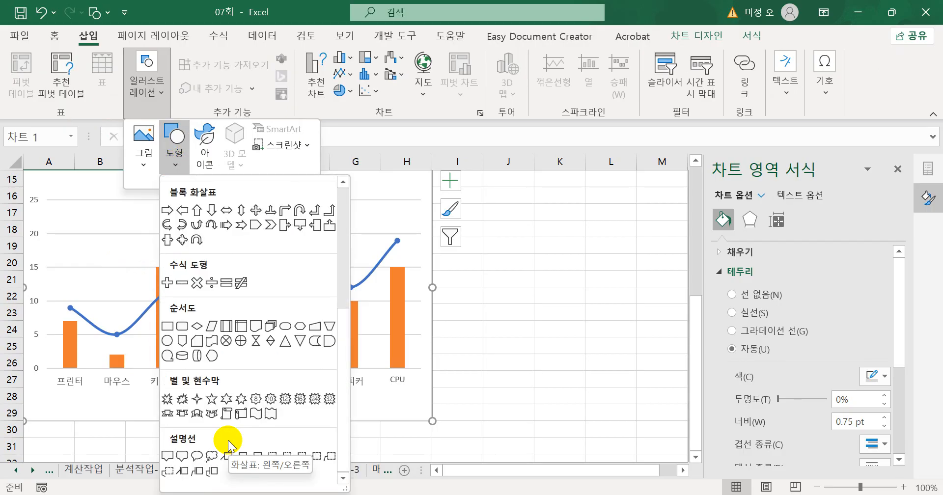
click(256, 459)
drag(97, 232, 196, 263)
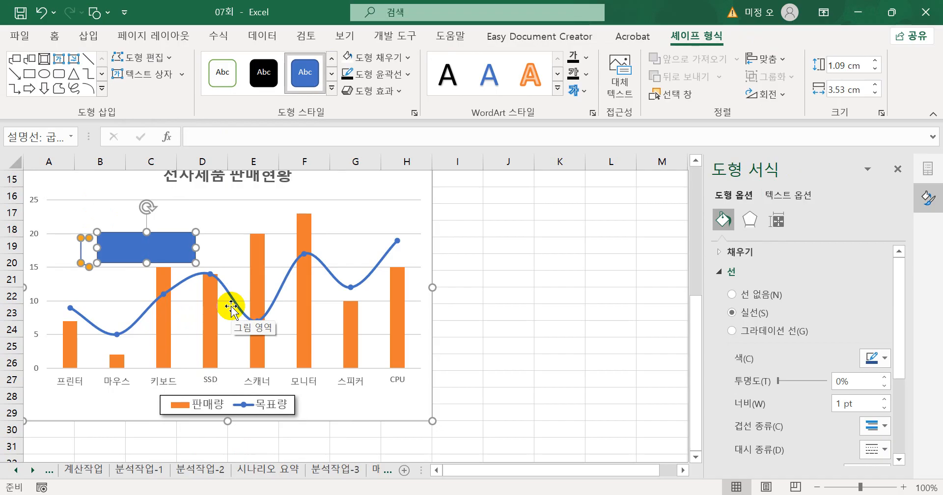
text(최저)
text(판매랴)
text(ㅇ)
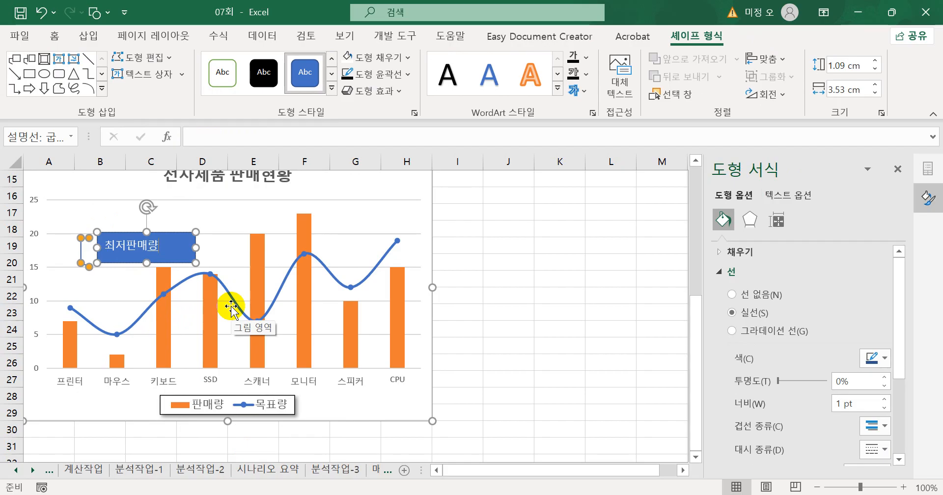
Set the 최저판매량 callout's text to the 굴림 font in 검정, 텍스트 1.
key(ctrl+a)
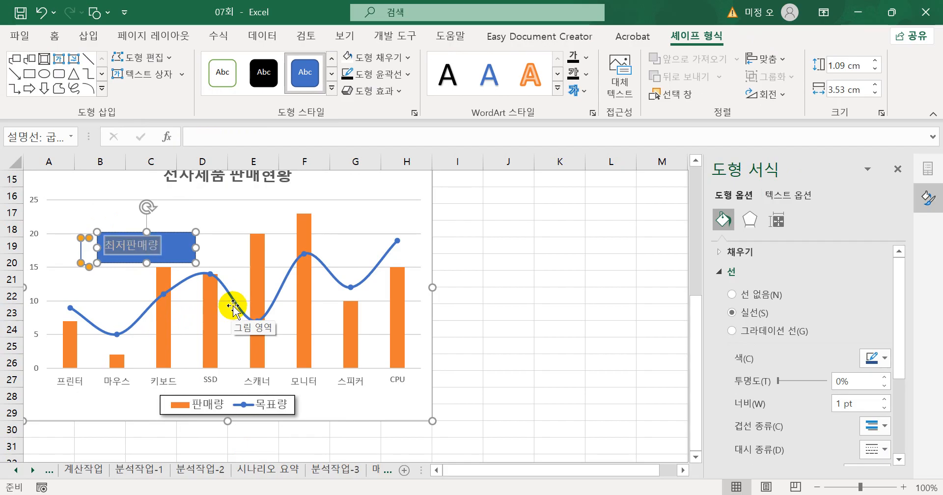
click(55, 36)
click(166, 63)
text(굴림)
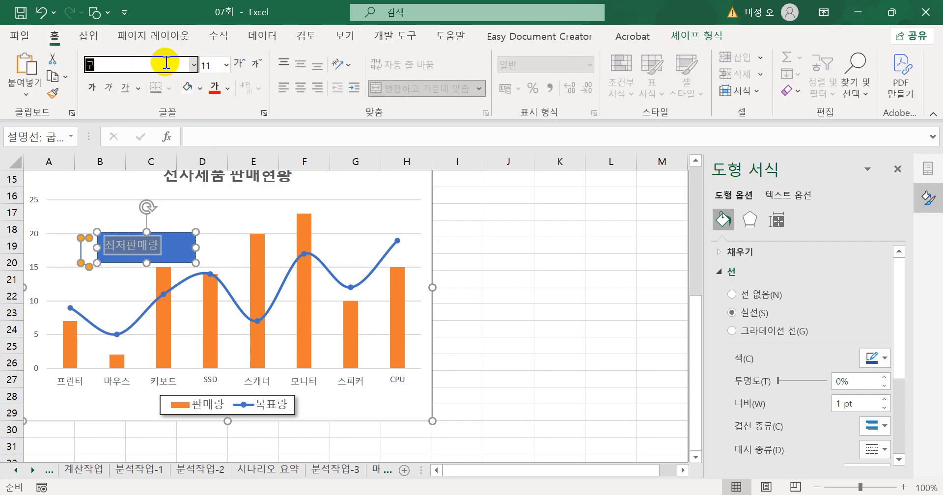
key(Return)
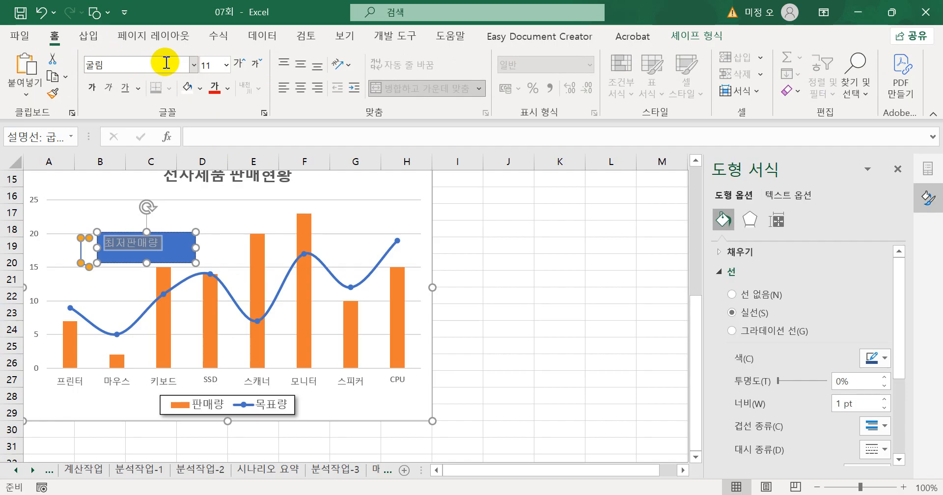
click(227, 89)
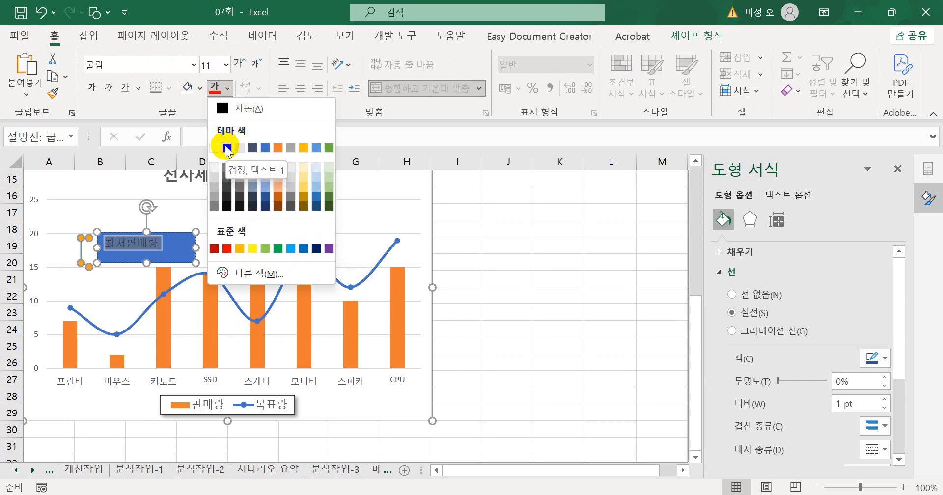
click(227, 148)
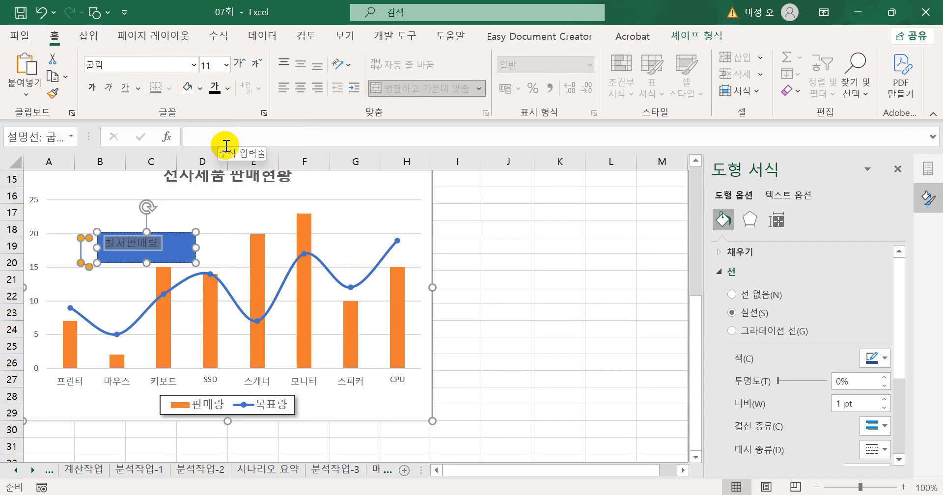
Give the 최저판매량 callout a standard red (빨강) 1 pt outline and a 흰색, 배경 1 fill.
click(685, 39)
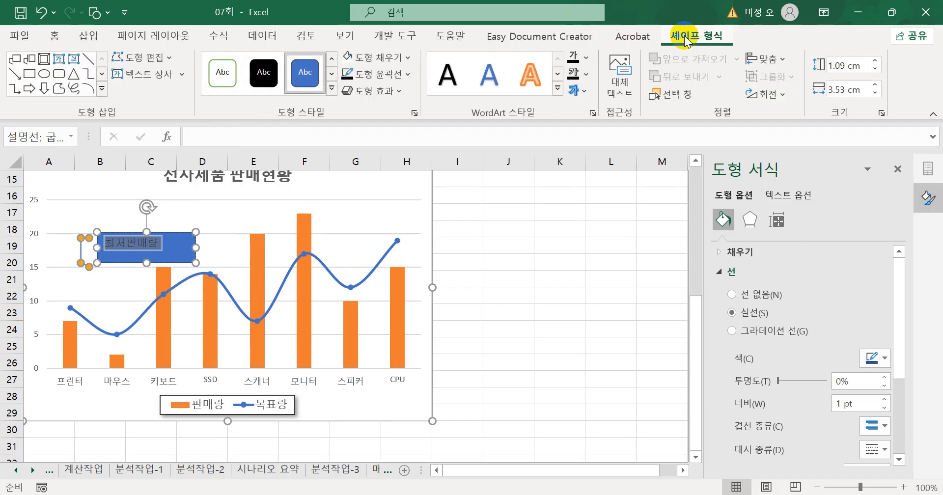
click(409, 74)
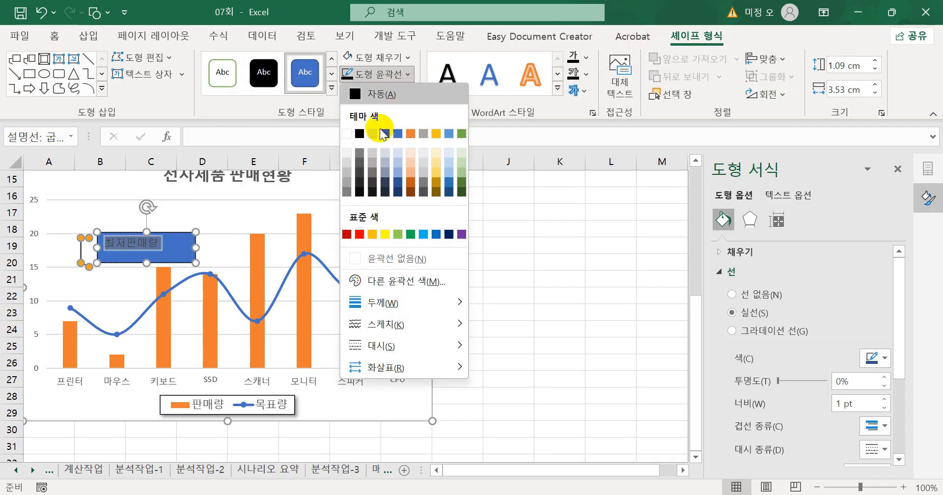
click(360, 234)
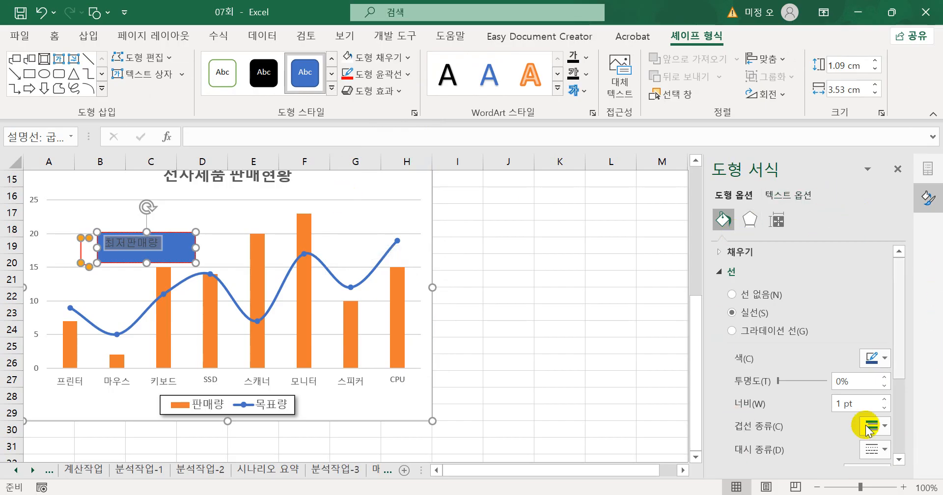
click(408, 74)
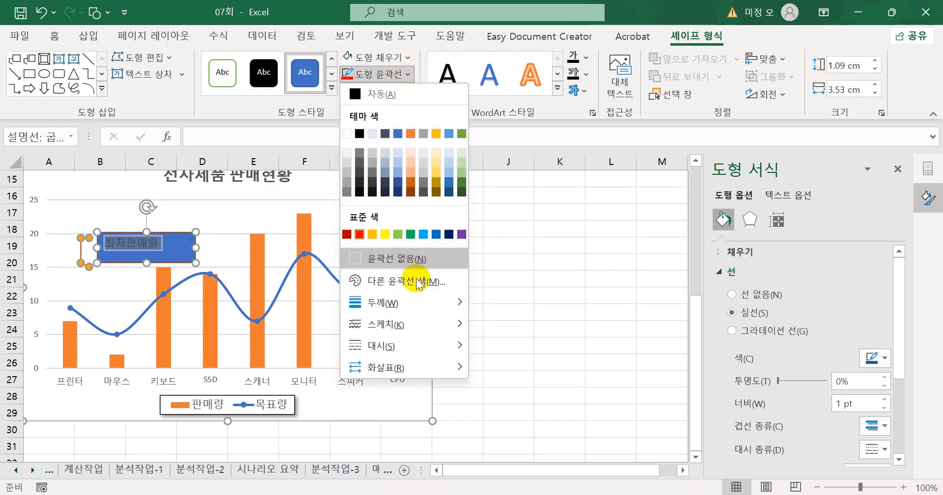
mouse_move(416, 303)
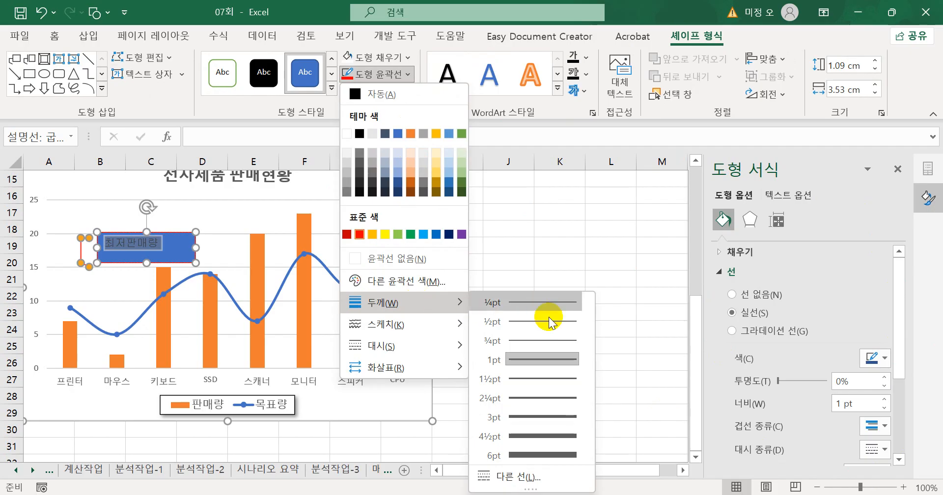
click(550, 362)
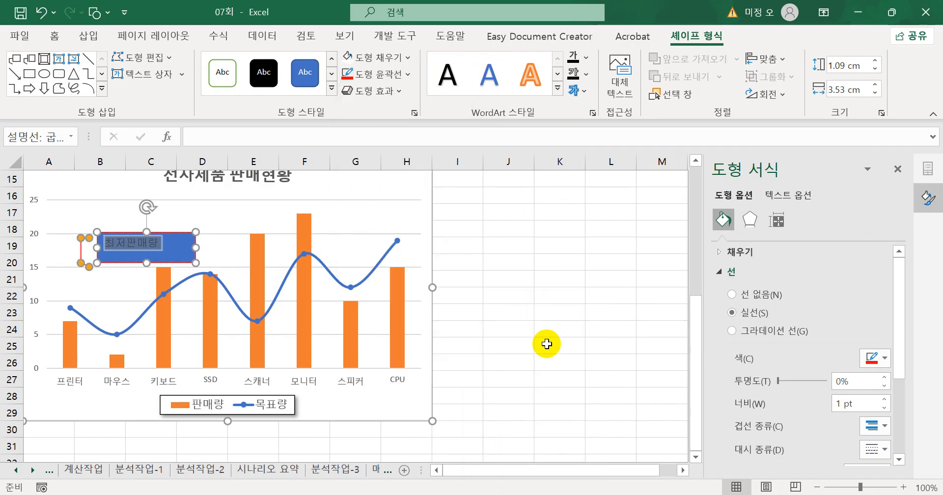
click(407, 57)
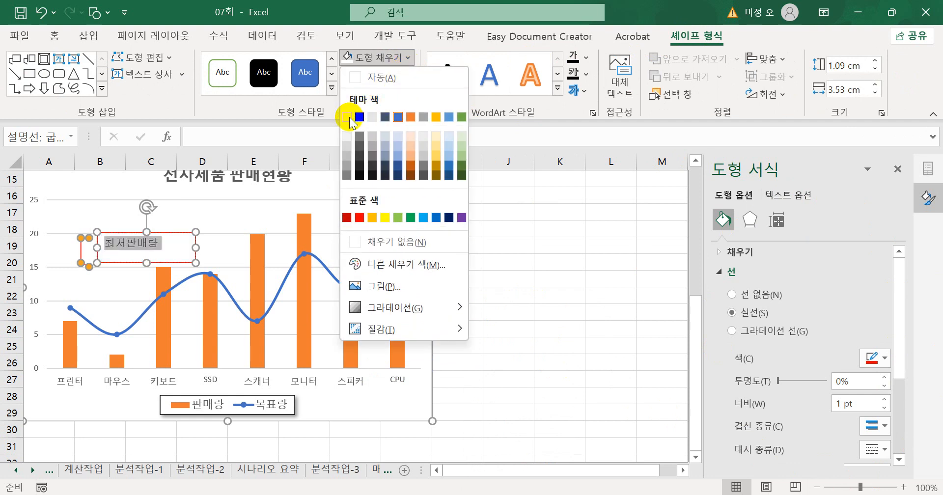
click(349, 117)
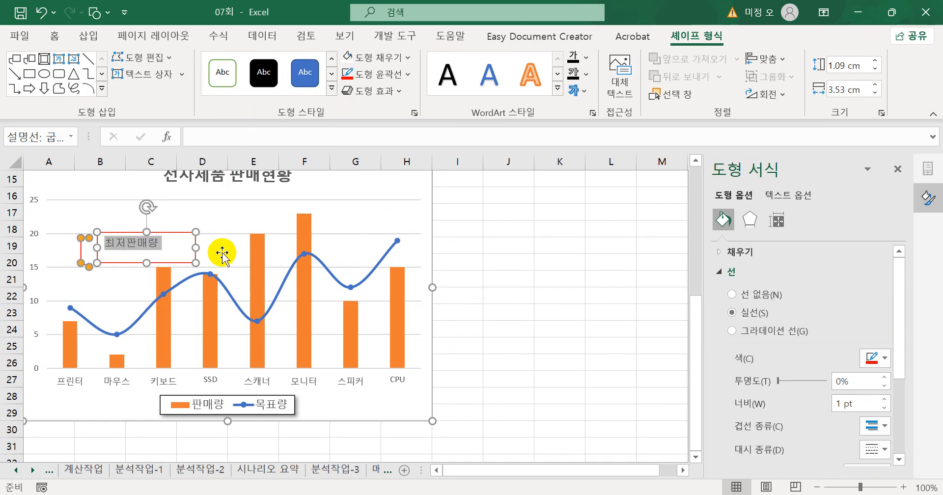
Shrink the 최저판매량 callout to about 0.81 × 2.79 cm.
click(210, 215)
mouse_move(180, 252)
mouse_down()
mouse_move(187, 263)
mouse_move(175, 258)
mouse_up()
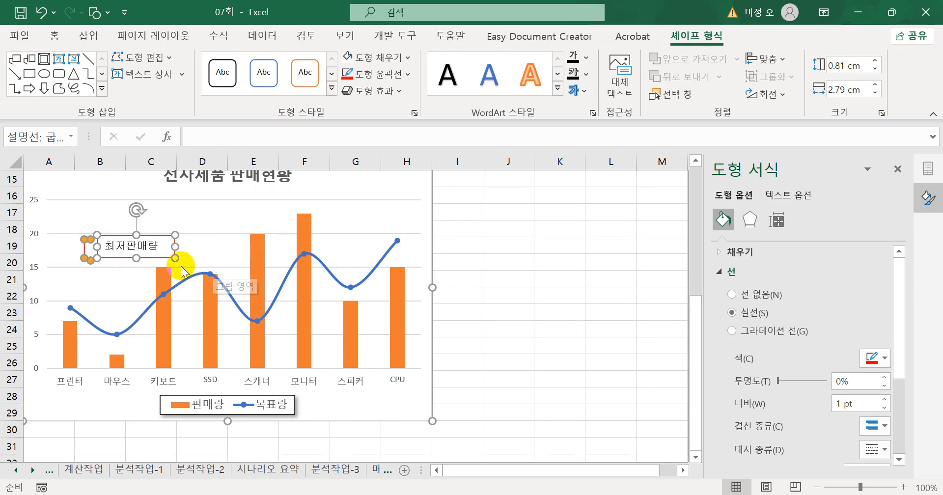
click(196, 248)
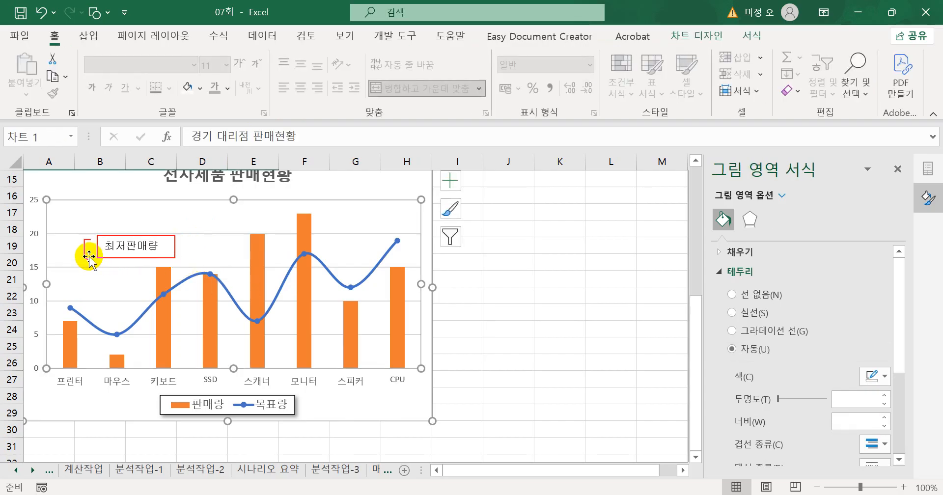
Extend the callout's leader line to the 마우스 column of 판매량 and center its text horizontally and vertically.
click(113, 242)
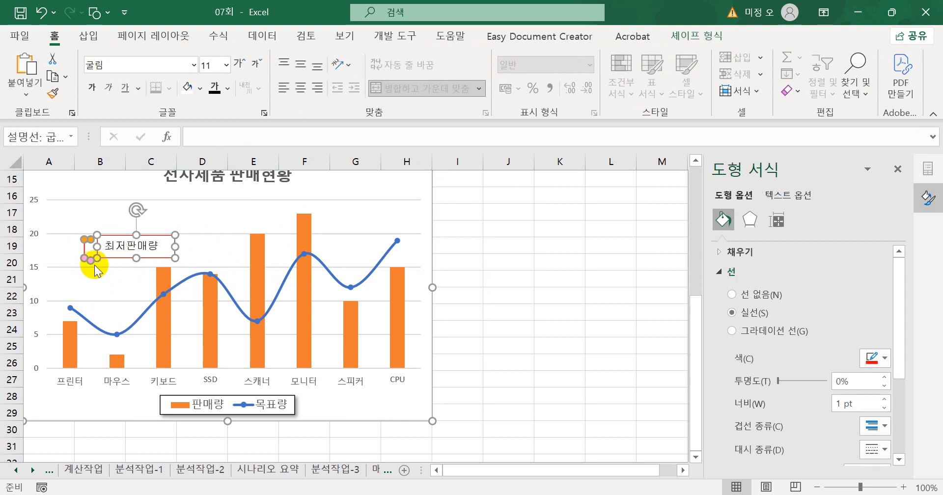
drag(90, 258, 119, 353)
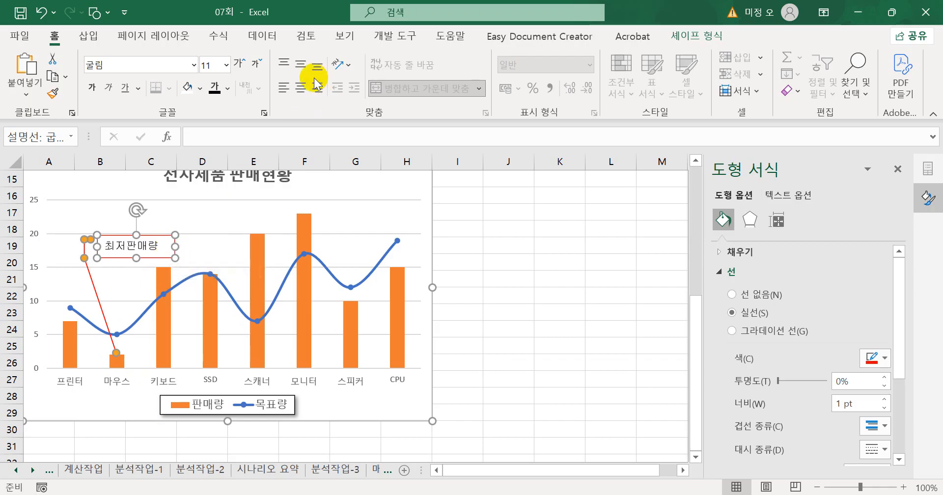
click(300, 88)
click(304, 66)
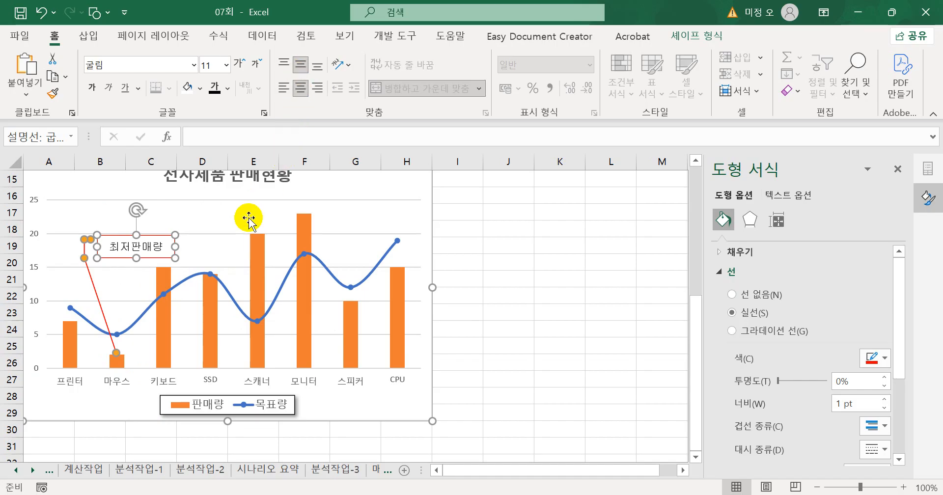
Shift the 최저판매량 callout slightly towards the 키보드 column and re-aim its leader line at the 마우스 column.
drag(169, 251, 181, 254)
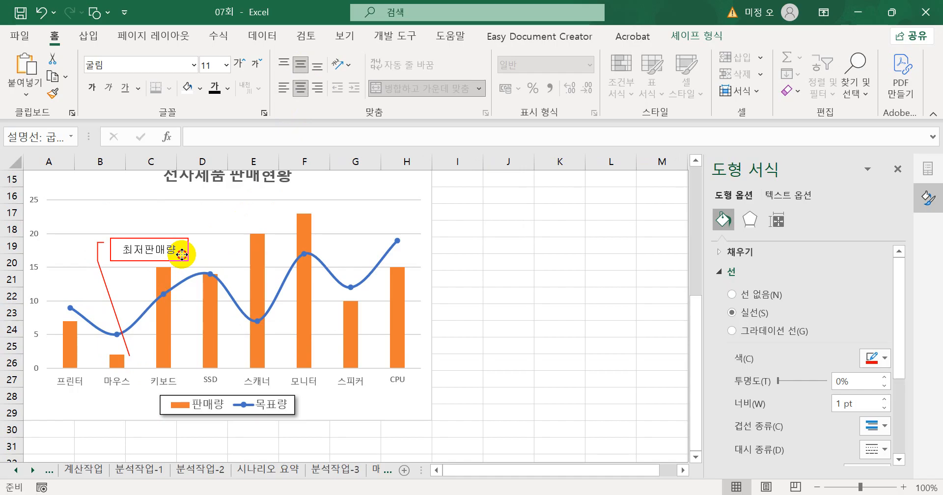
mouse_move(128, 354)
mouse_down()
mouse_move(106, 353)
mouse_move(116, 354)
mouse_up()
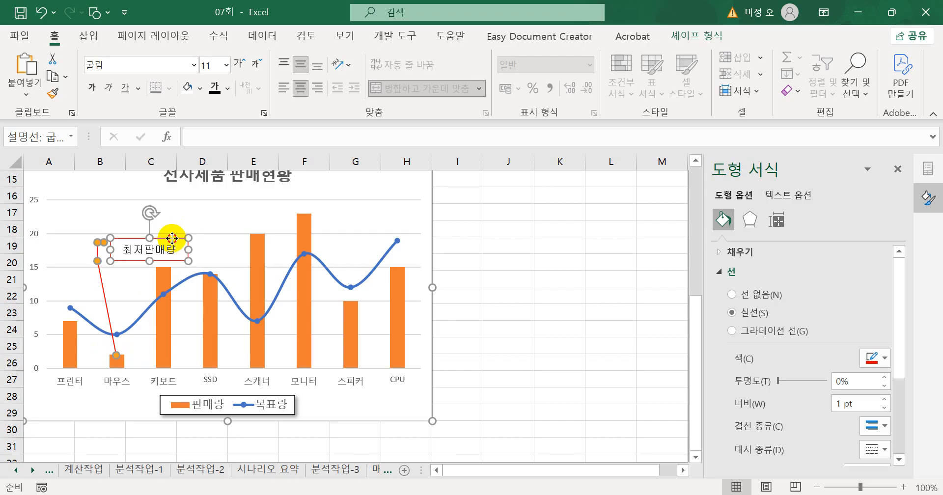
drag(172, 238, 171, 236)
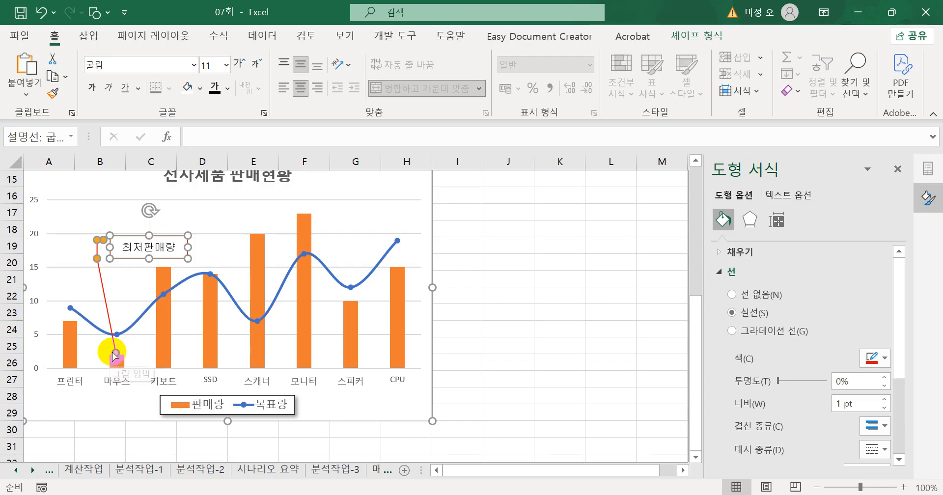
drag(112, 352, 116, 358)
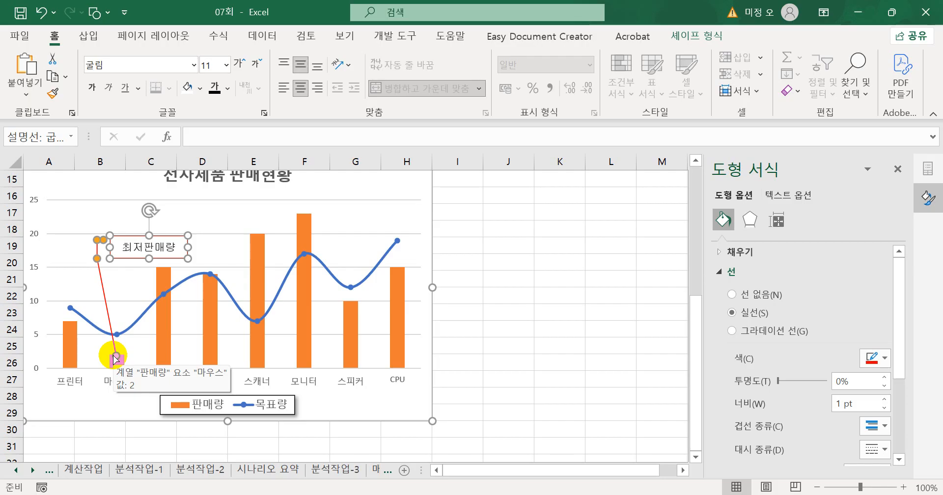
Set the chart area's border color to standard blue (파랑) and give the border rounded corners (둥근 모서리).
click(428, 192)
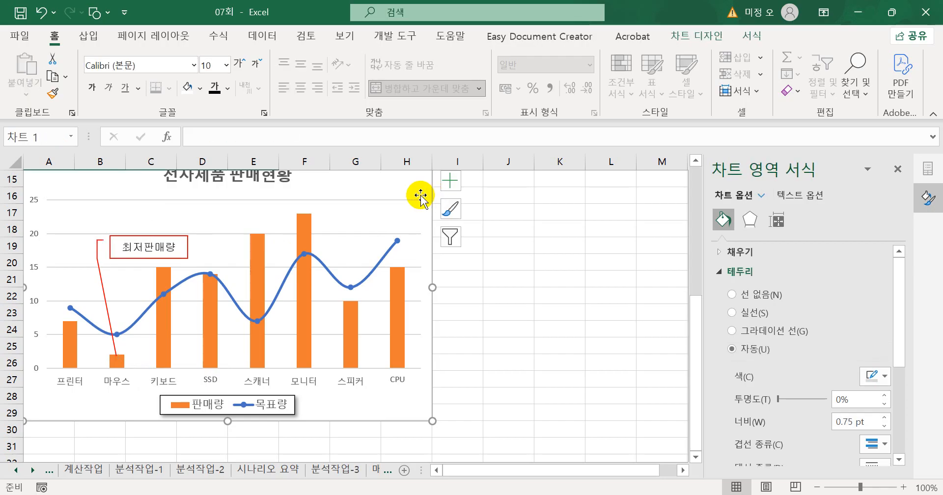
scroll(421, 195, up, 2)
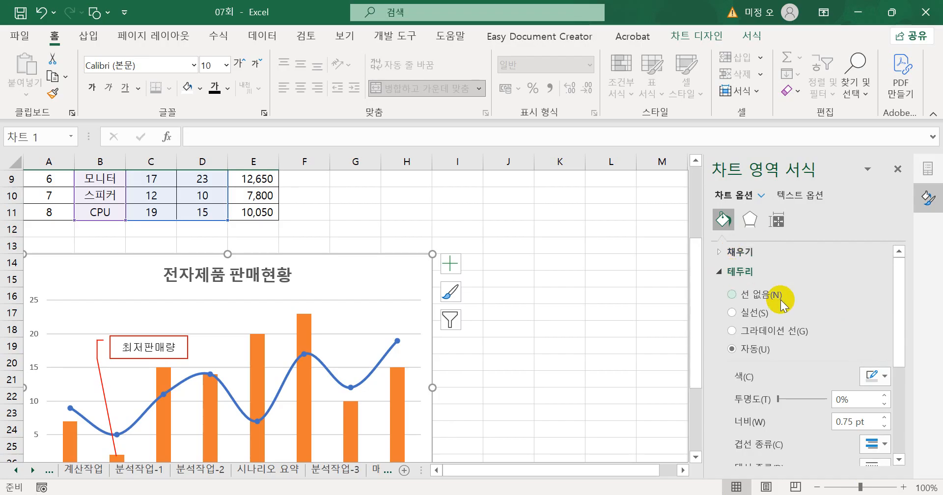
scroll(782, 302, down, 3)
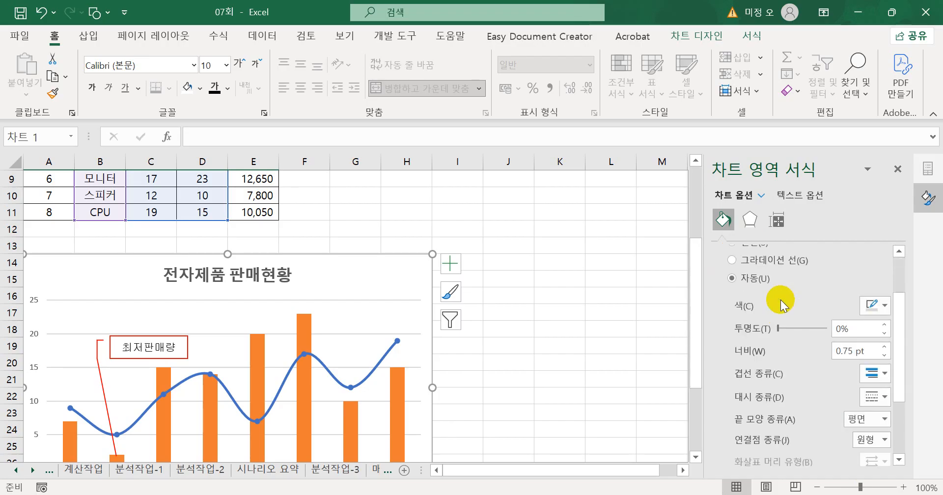
click(883, 305)
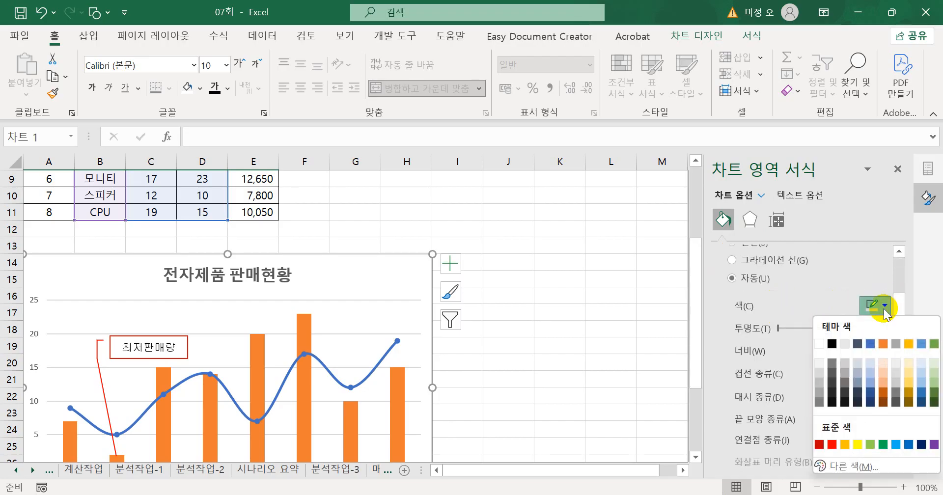
click(910, 448)
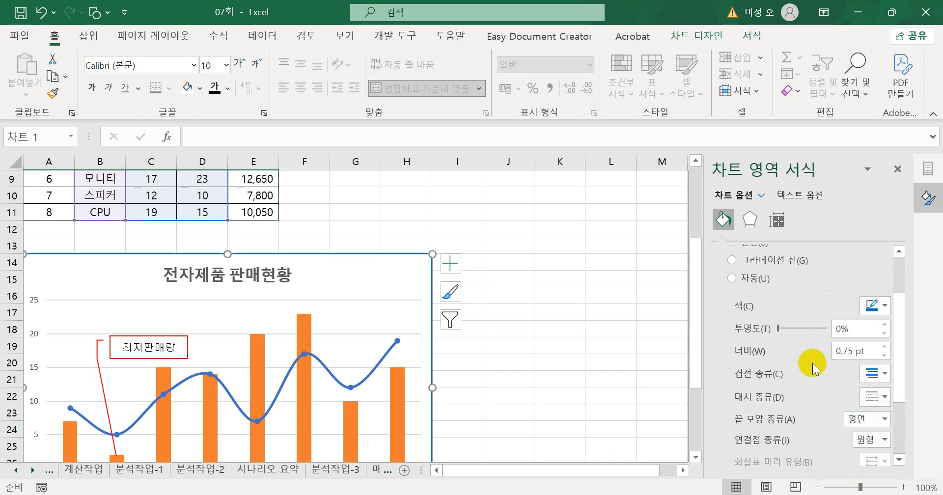
scroll(813, 363, down, 3)
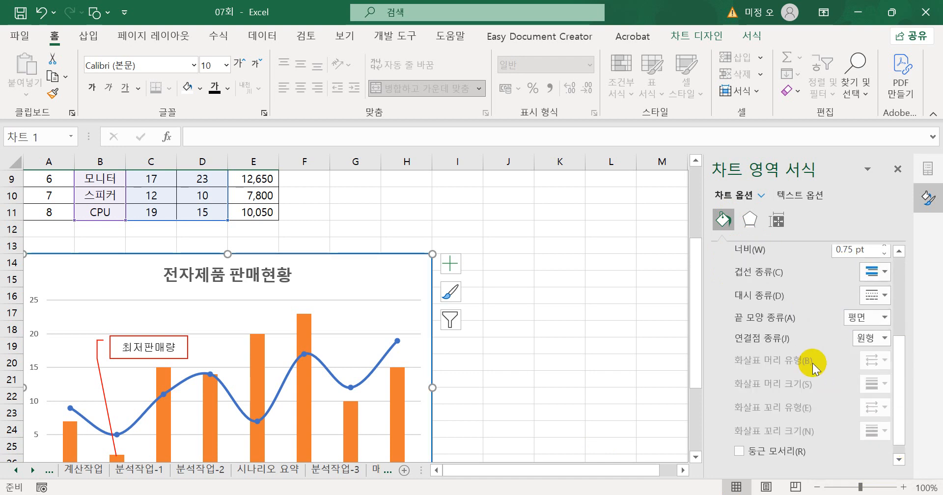
click(739, 452)
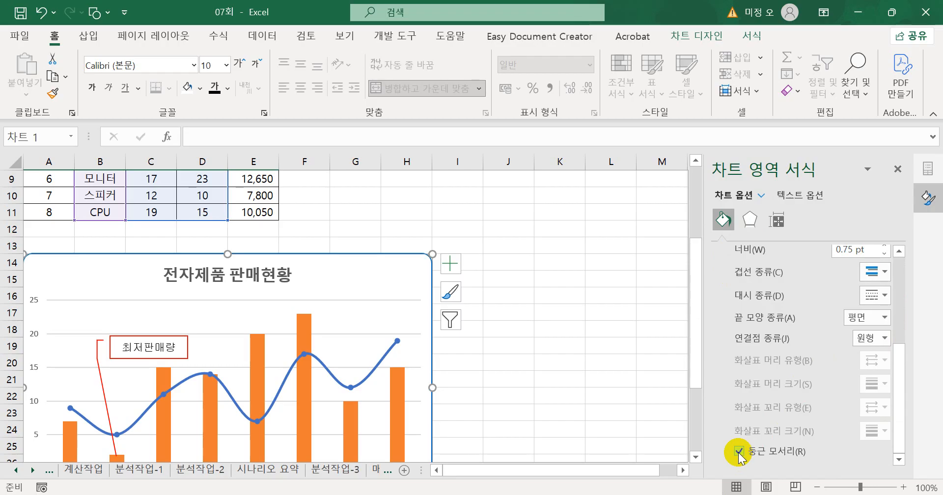
click(562, 329)
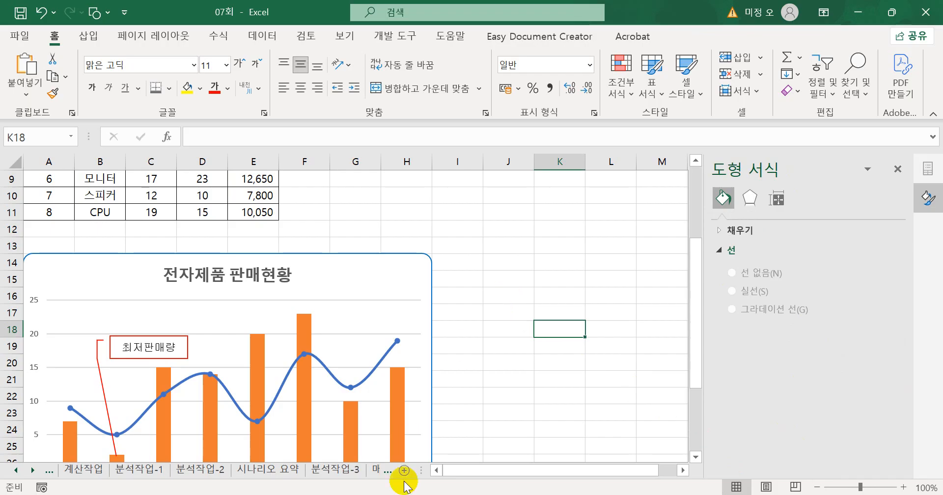
Switch to Notepad to review the list of five worksheet formulas.
click(380, 494)
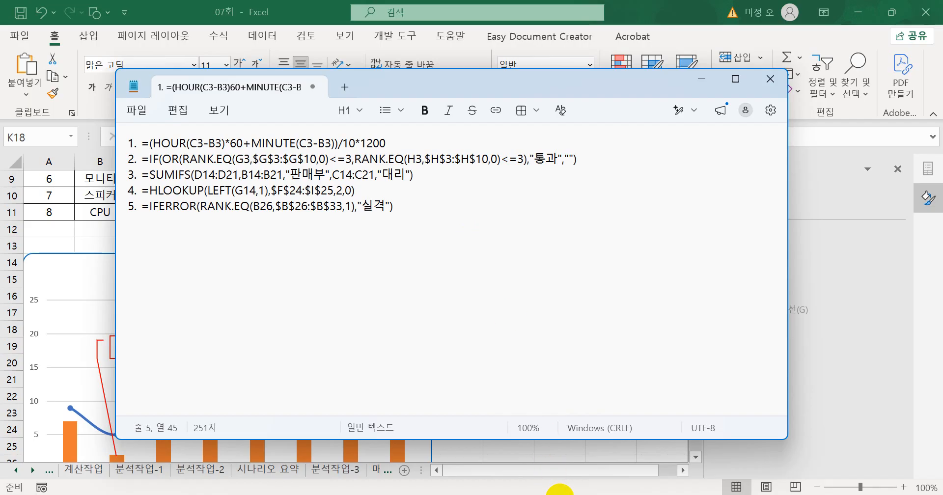
click(561, 494)
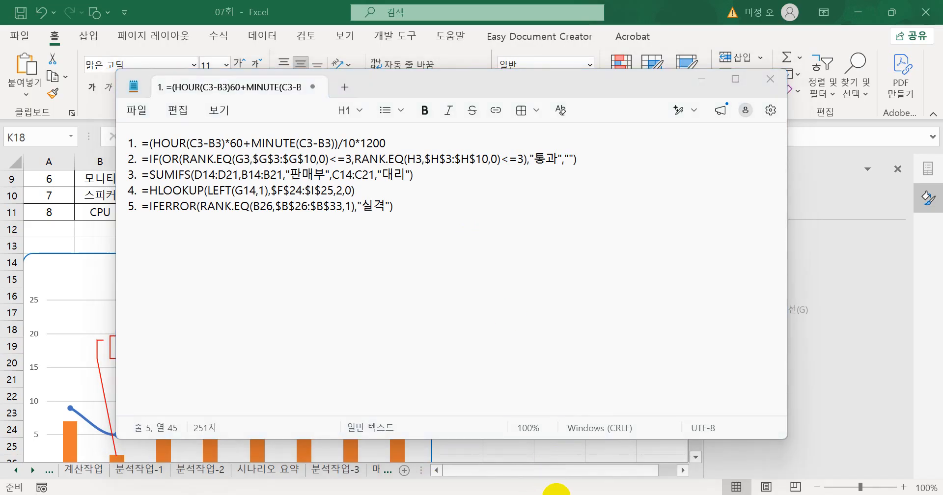